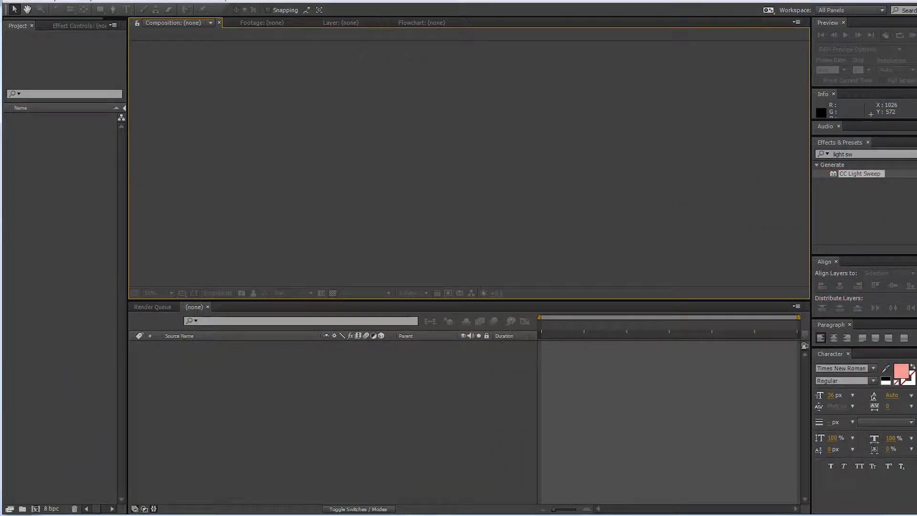
Step: Create an HDTV 1080 25 composition of 1920 × 1080 px lasting 30 seconds and briefly play it back
{"action": "key", "text": "ctrl+n"}
{"action": "key", "text": "Return"}
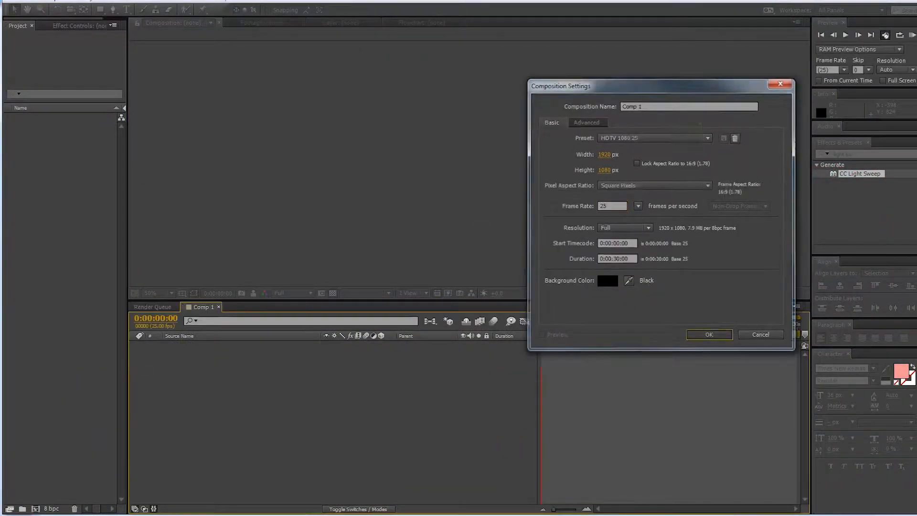
{"action": "key", "text": "space"}
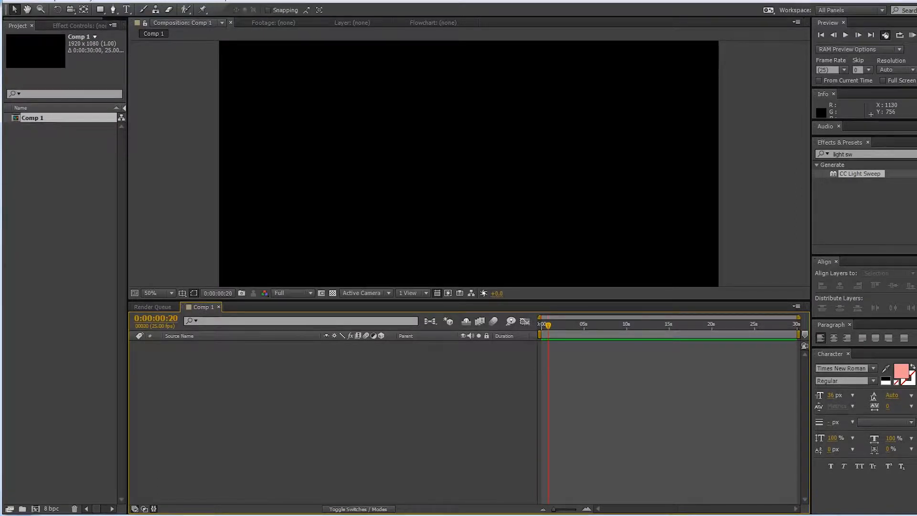
{"action": "key", "text": "space"}
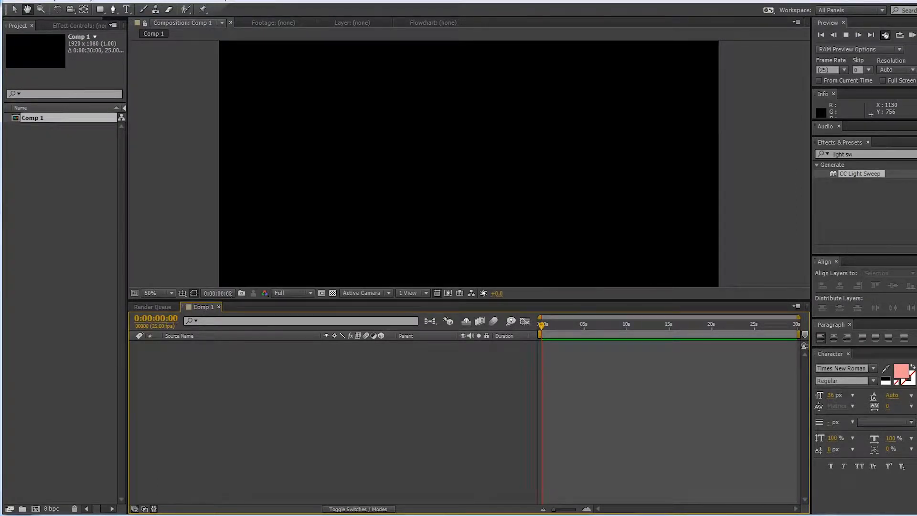
{"action": "key", "text": "space"}
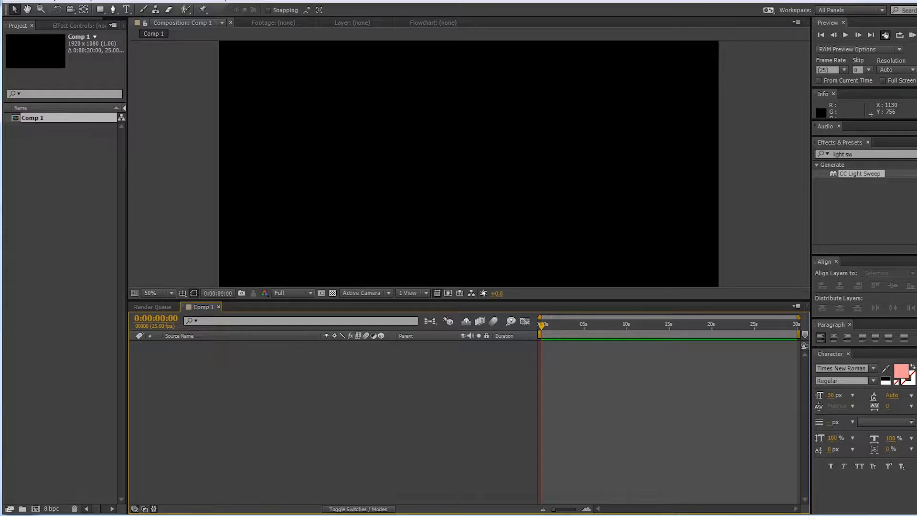
Step: Enlarge the composition viewer above the timeline and reposition the view so the whole frame shows at 50% zoom
{"action": "key", "text": "comma"}
{"action": "key", "text": "period"}
{"action": "left_click_drag", "start_coordinate": [485, 302], "coordinate": [485, 346]}
{"action": "key", "text": "comma"}
{"action": "key", "text": "period"}
{"action": "left_click", "coordinate": [510, 186]}
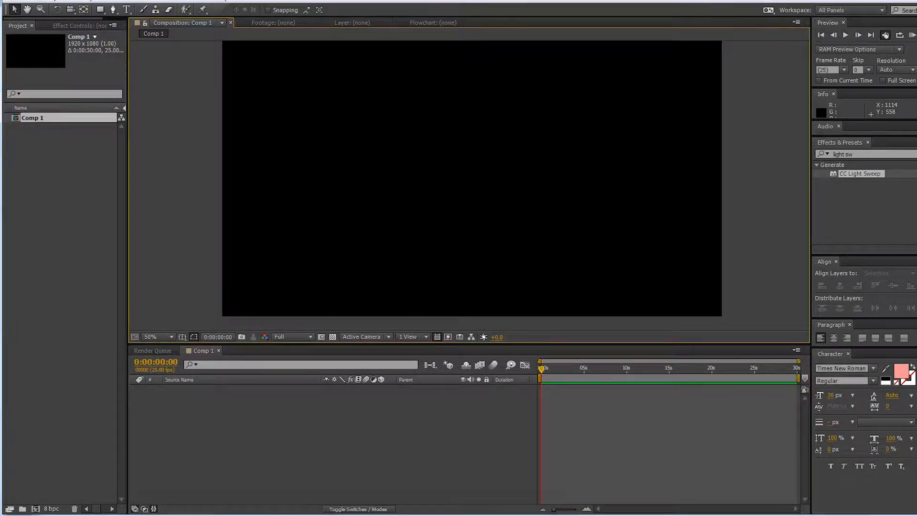
{"action": "key", "text": "comma"}
{"action": "key", "text": "period"}
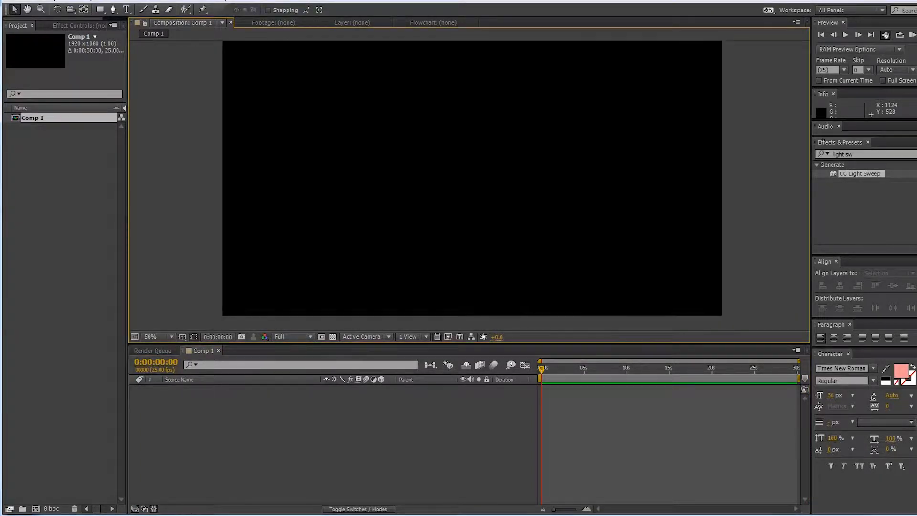
{"action": "mouse_move", "coordinate": [321, 158]}
{"action": "left_mouse_down"}
{"action": "mouse_move", "coordinate": [296, 158]}
{"action": "mouse_move", "coordinate": [313, 163]}
{"action": "left_mouse_up"}
{"action": "key", "text": "comma"}
{"action": "key", "text": "period"}
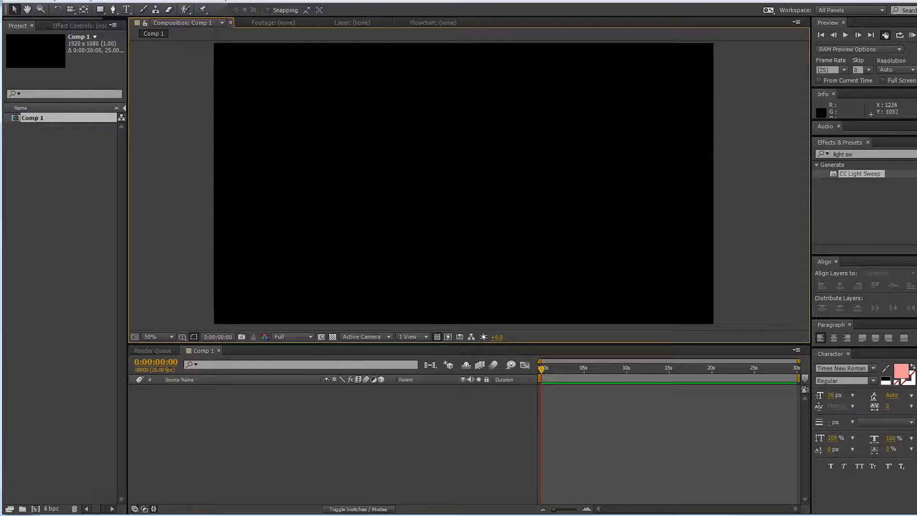
Step: Add a composition-sized background solid of 1920 × 1080 px in muted blue, colour 4D6877
{"action": "right_click", "coordinate": [279, 405]}
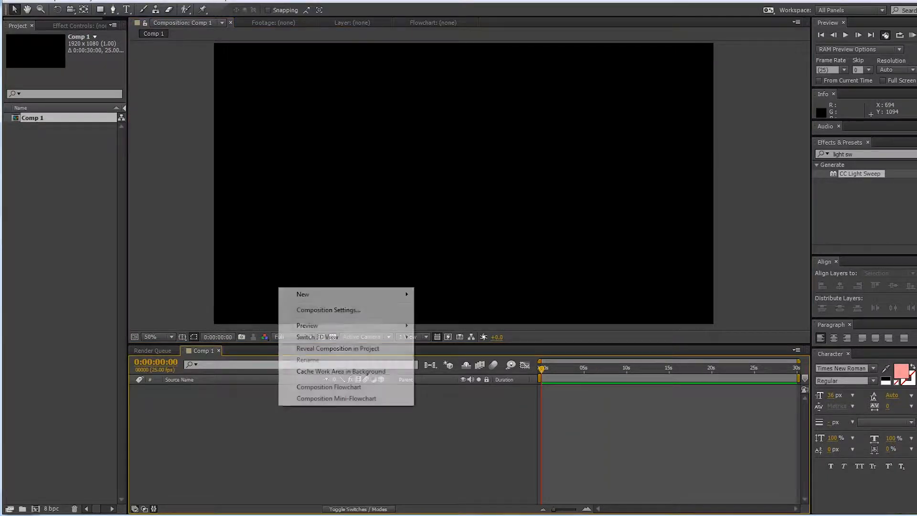
{"action": "mouse_move", "coordinate": [335, 294]}
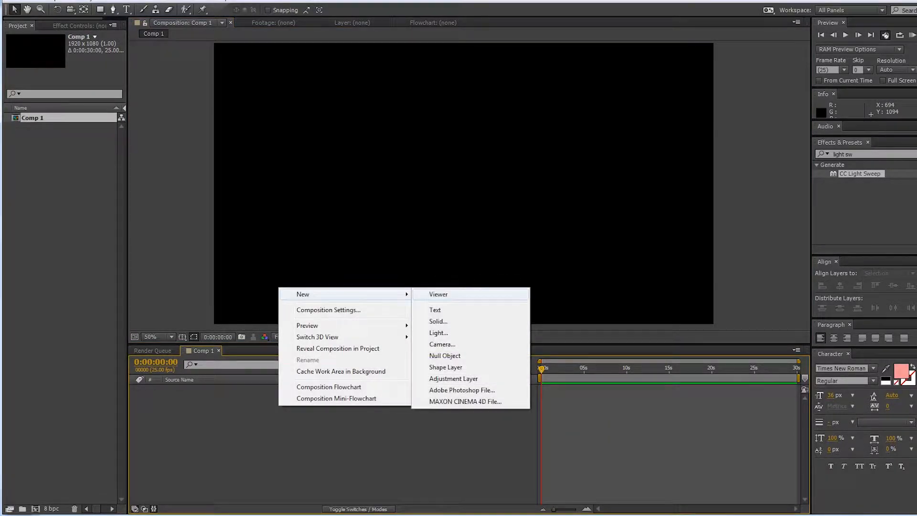
{"action": "left_click", "coordinate": [439, 321]}
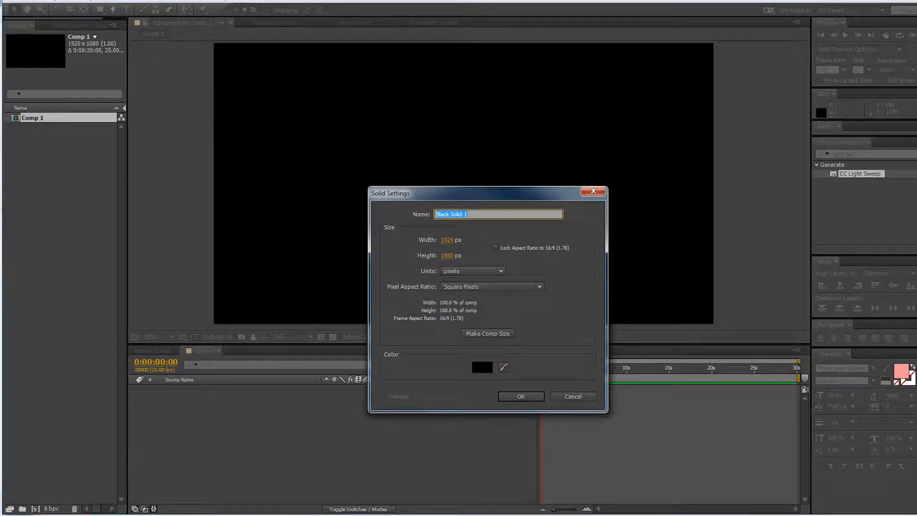
{"action": "left_click", "coordinate": [482, 367]}
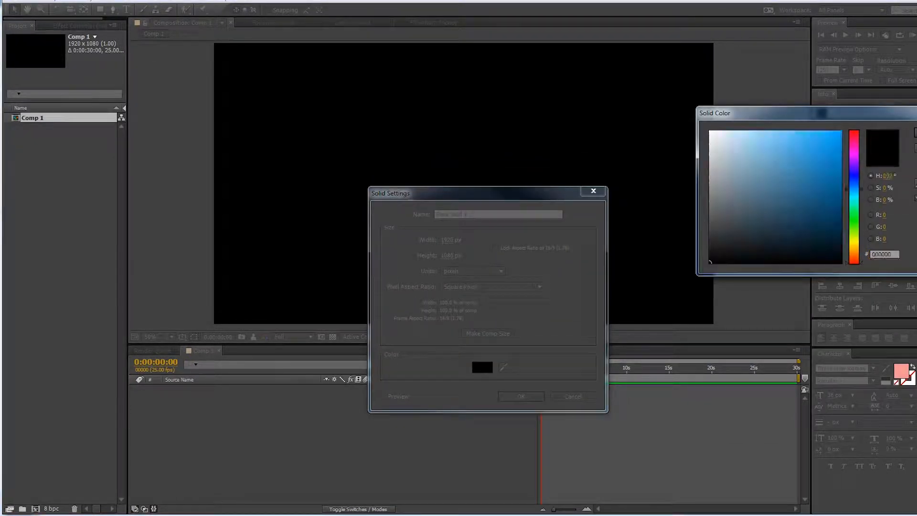
{"action": "left_click", "coordinate": [739, 161]}
{"action": "mouse_move", "coordinate": [739, 161]}
{"action": "left_mouse_down"}
{"action": "mouse_move", "coordinate": [739, 199]}
{"action": "mouse_move", "coordinate": [755, 176]}
{"action": "mouse_move", "coordinate": [756, 201]}
{"action": "left_mouse_up"}
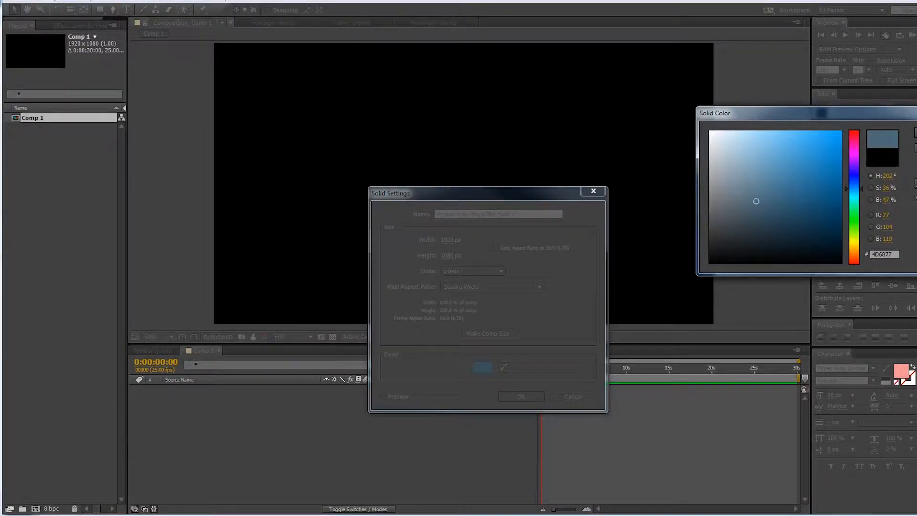
{"action": "left_click", "coordinate": [916, 133]}
{"action": "left_click", "coordinate": [521, 396]}
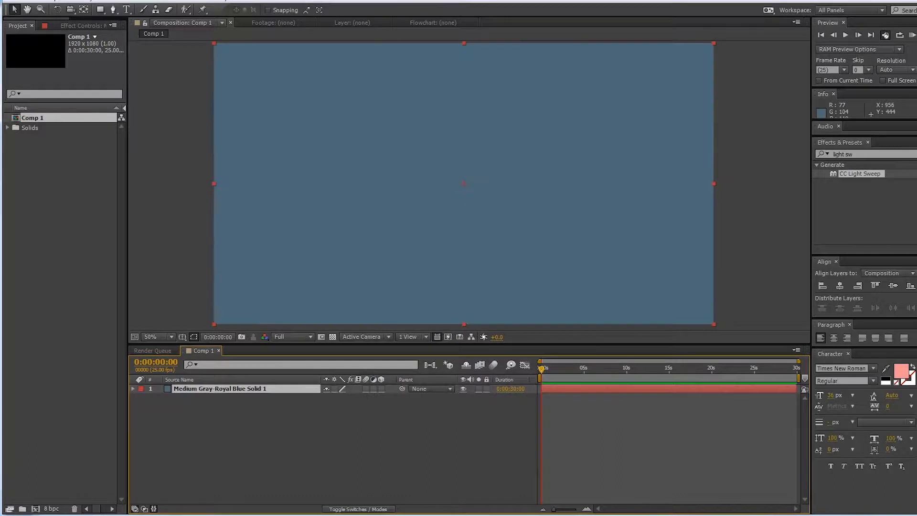
Step: Try drawing a rectangle with the Rectangle tool while the solid layer is selected
{"action": "left_click", "coordinate": [183, 206]}
{"action": "left_click", "coordinate": [238, 389]}
{"action": "scroll", "coordinate": [383, 121], "scroll_direction": "down", "scroll_amount": 2}
{"action": "scroll", "coordinate": [383, 121], "scroll_direction": "up", "scroll_amount": 2}
{"action": "key", "text": "q"}
{"action": "left_click_drag", "start_coordinate": [337, 131], "coordinate": [543, 202]}
{"action": "key", "text": "ctrl+z"}
{"action": "left_click", "coordinate": [306, 444]}
{"action": "left_click", "coordinate": [219, 389]}
{"action": "left_click", "coordinate": [286, 440]}
{"action": "left_click", "coordinate": [220, 389]}
{"action": "left_click", "coordinate": [287, 439]}
{"action": "left_click", "coordinate": [220, 388]}
{"action": "left_click", "coordinate": [286, 440]}
{"action": "left_click", "coordinate": [219, 389]}
{"action": "left_click", "coordinate": [268, 437]}
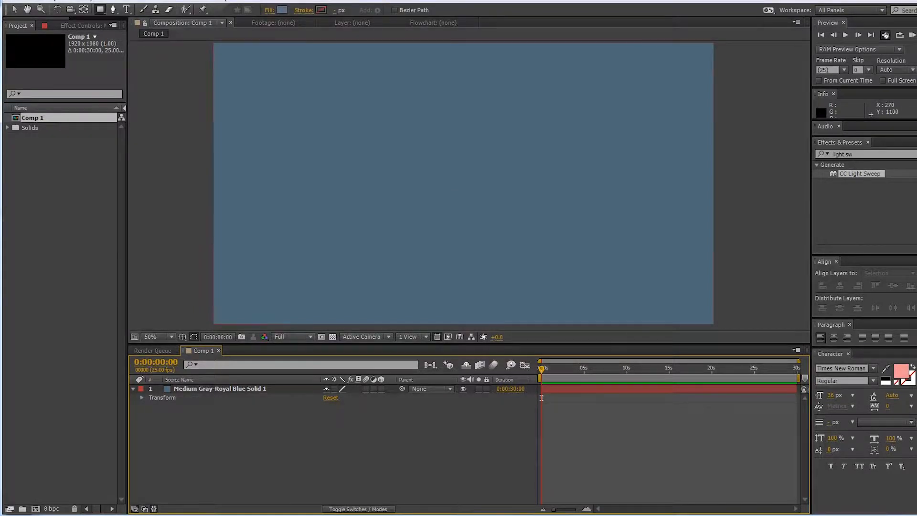
{"action": "left_click", "coordinate": [244, 389]}
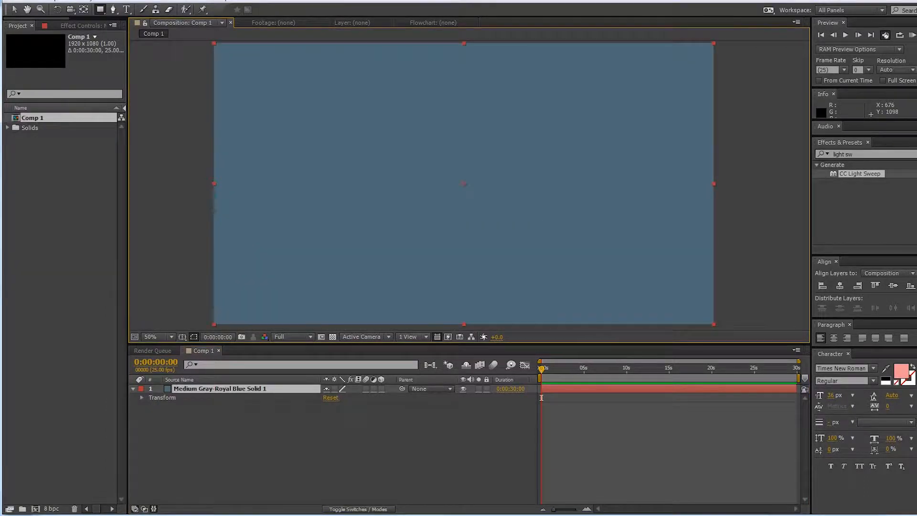
{"action": "left_click", "coordinate": [330, 432]}
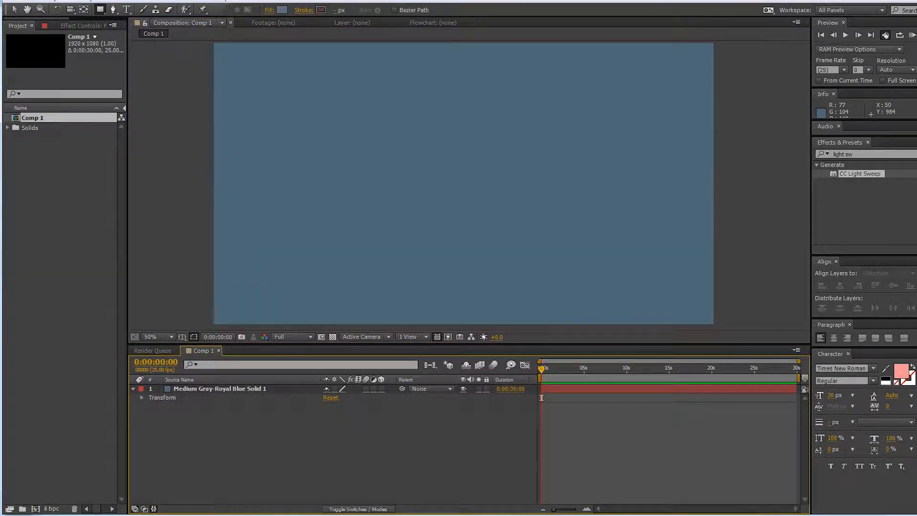
{"action": "key", "text": "ctrl+a"}
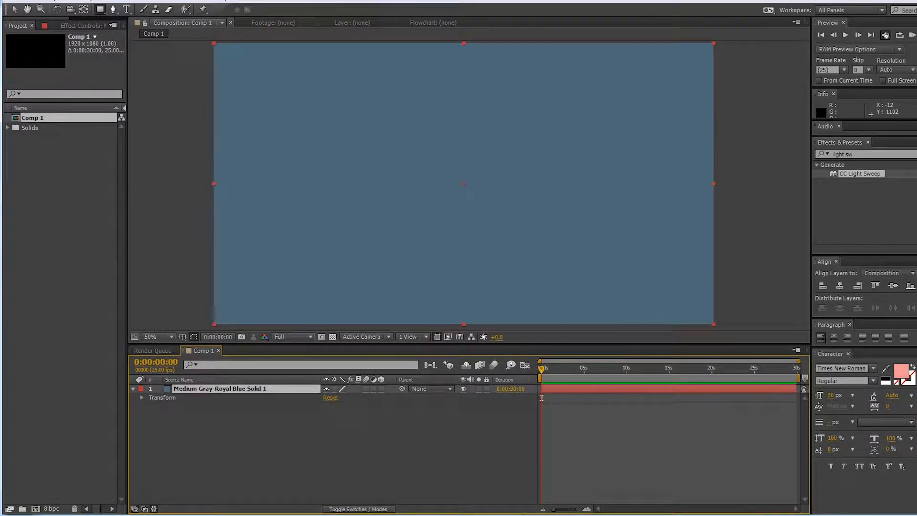
{"action": "key", "text": "ctrl+shift+a"}
{"action": "key", "text": "ctrl+a"}
Step: Deselect all layers, draw a wide rectangle as a separate shape layer near the frame's centre and nudge it slightly
{"action": "key", "text": "ctrl+shift+a"}
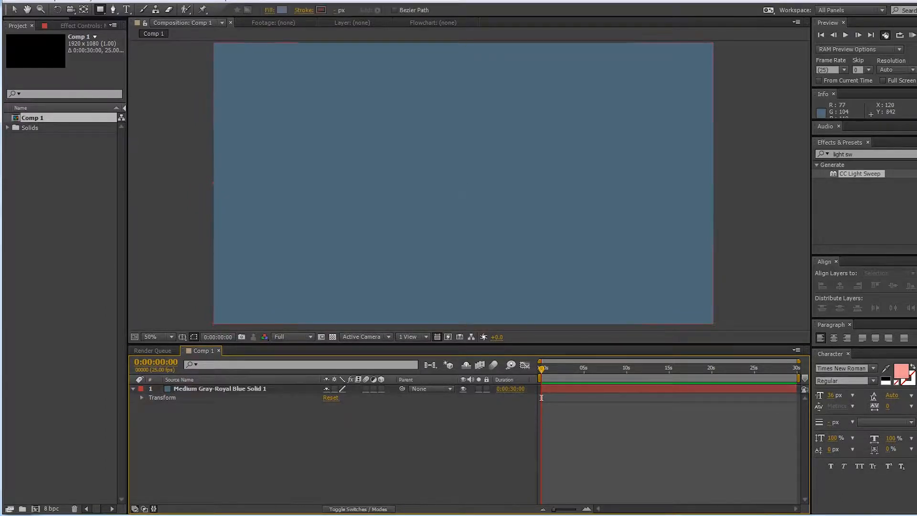
{"action": "left_click_drag", "start_coordinate": [339, 137], "coordinate": [560, 227]}
{"action": "key", "text": "v"}
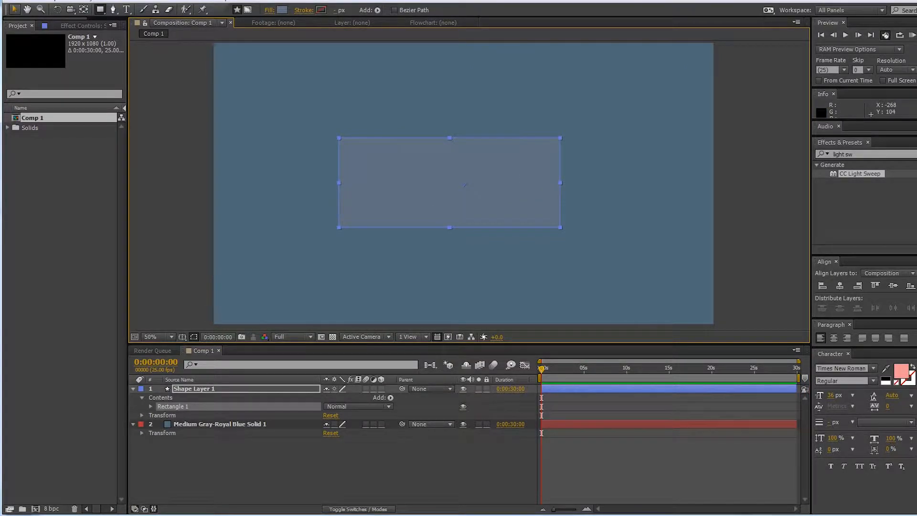
{"action": "mouse_move", "coordinate": [491, 157]}
{"action": "left_mouse_down"}
{"action": "mouse_move", "coordinate": [504, 145]}
{"action": "mouse_move", "coordinate": [500, 168]}
{"action": "left_mouse_up"}
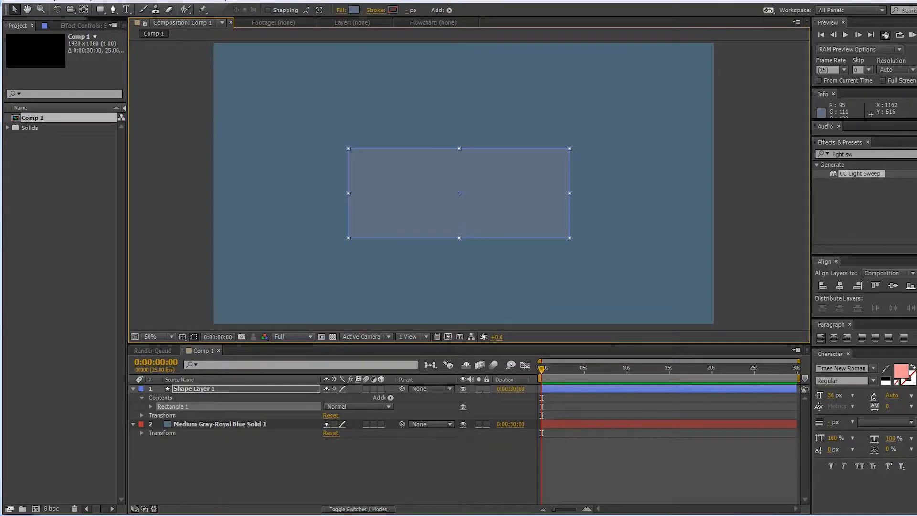
Step: Centre the rectangle's anchor point in its layer content and align the layer to the composition's horizontal and vertical centre
{"action": "right_click", "coordinate": [515, 177]}
{"action": "mouse_move", "coordinate": [548, 147]}
{"action": "left_click", "coordinate": [692, 270]}
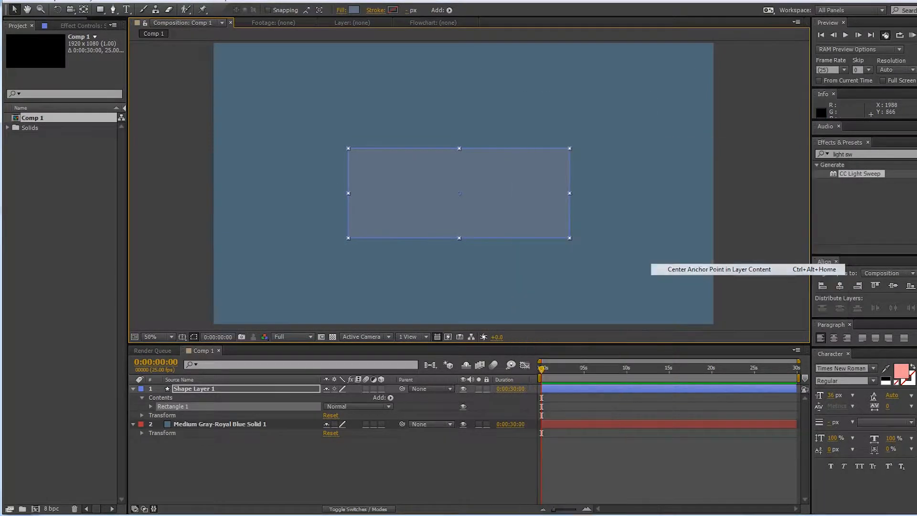
{"action": "left_click", "coordinate": [839, 285]}
{"action": "left_click", "coordinate": [893, 285]}
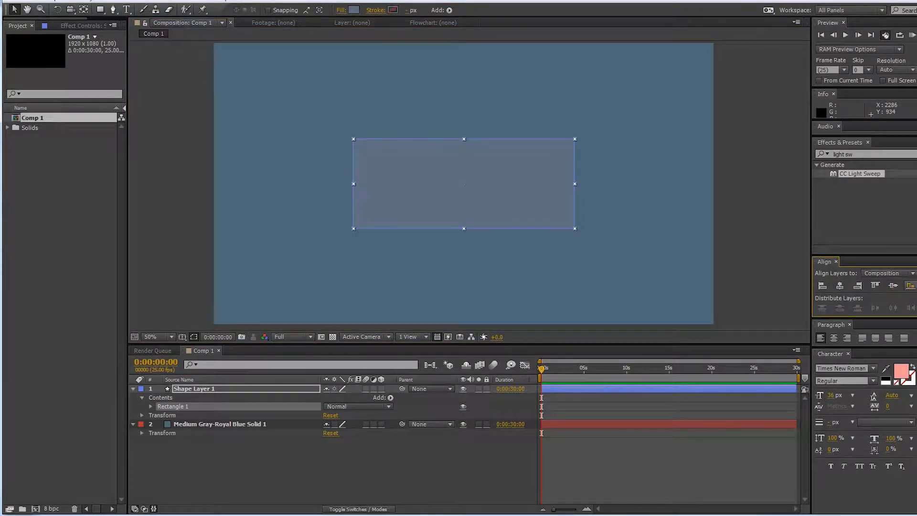
{"action": "left_click", "coordinate": [910, 273]}
{"action": "left_click", "coordinate": [896, 296]}
{"action": "scroll", "coordinate": [509, 173], "scroll_direction": "down", "scroll_amount": 1}
{"action": "scroll", "coordinate": [509, 174], "scroll_direction": "up", "scroll_amount": 1}
{"action": "left_click", "coordinate": [509, 173]}
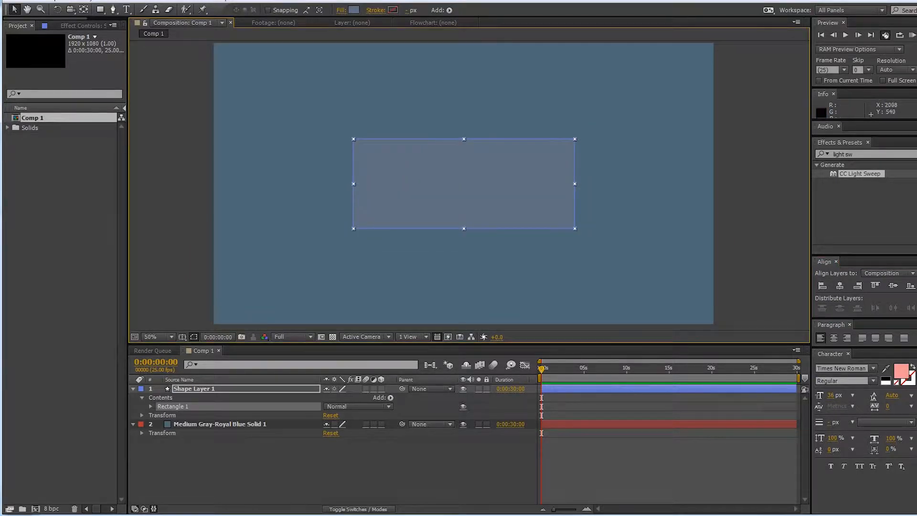
Step: Give the rectangle a solid-colour stroke and set the stroke colour to white
{"action": "left_click", "coordinate": [747, 187]}
{"action": "left_click", "coordinate": [516, 179]}
{"action": "left_click", "coordinate": [376, 10]}
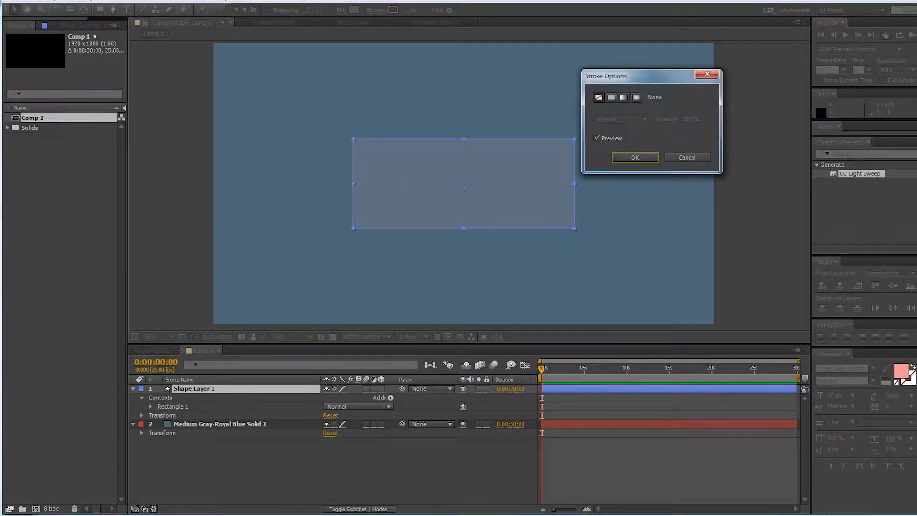
{"action": "left_click", "coordinate": [611, 97]}
{"action": "left_click", "coordinate": [635, 157]}
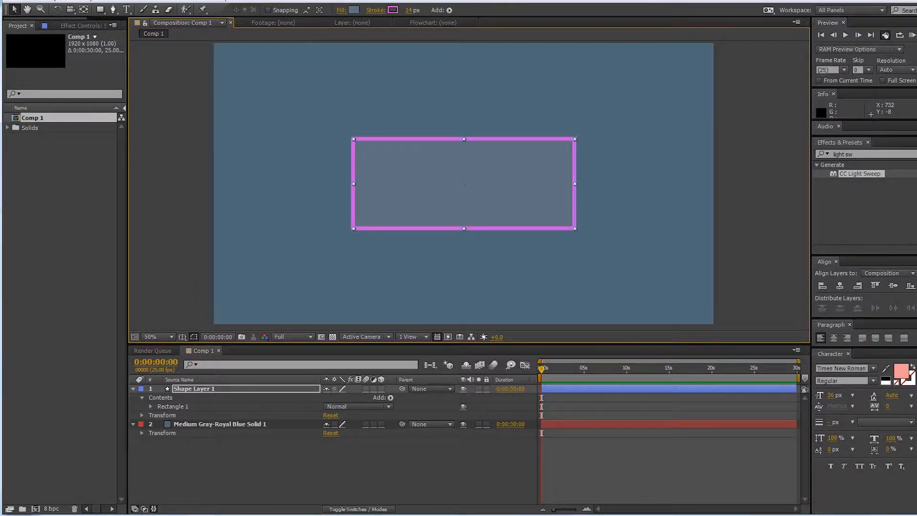
{"action": "left_click", "coordinate": [392, 11]}
{"action": "left_click", "coordinate": [710, 133]}
{"action": "key", "text": "Return"}
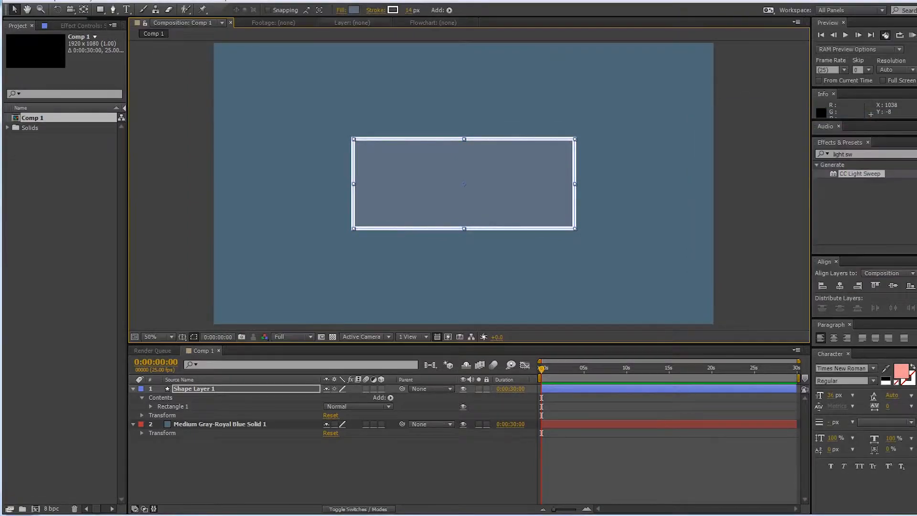
Step: Set the rectangle's fill to None so only its white outline remains
{"action": "left_click", "coordinate": [341, 10]}
{"action": "left_click", "coordinate": [598, 97]}
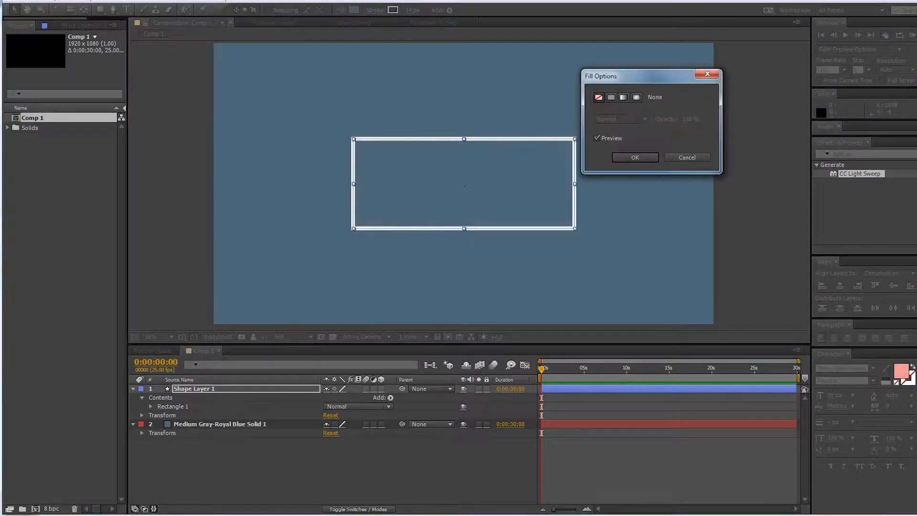
{"action": "left_click", "coordinate": [635, 157]}
{"action": "left_click", "coordinate": [507, 153]}
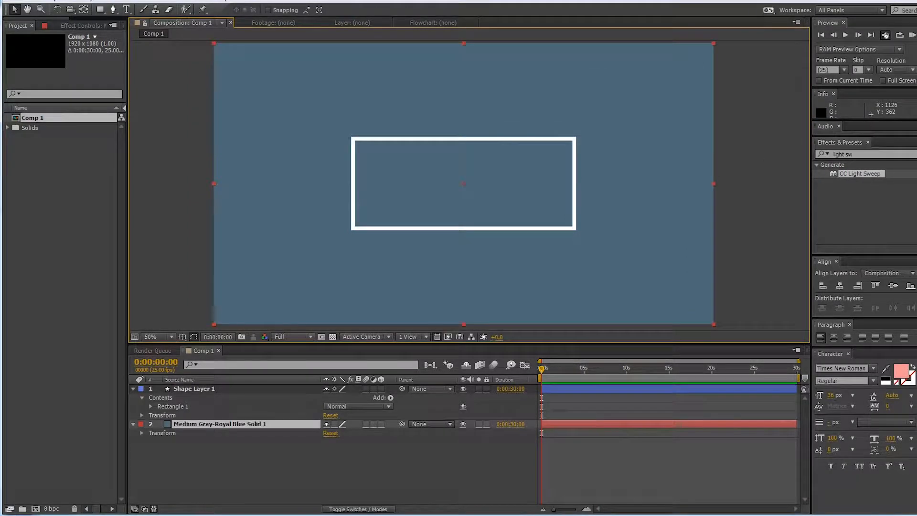
{"action": "left_click", "coordinate": [759, 162]}
Step: Duplicate the outlined rectangle's layer and move the copy straight down by half the rectangle's height
{"action": "left_click", "coordinate": [544, 139]}
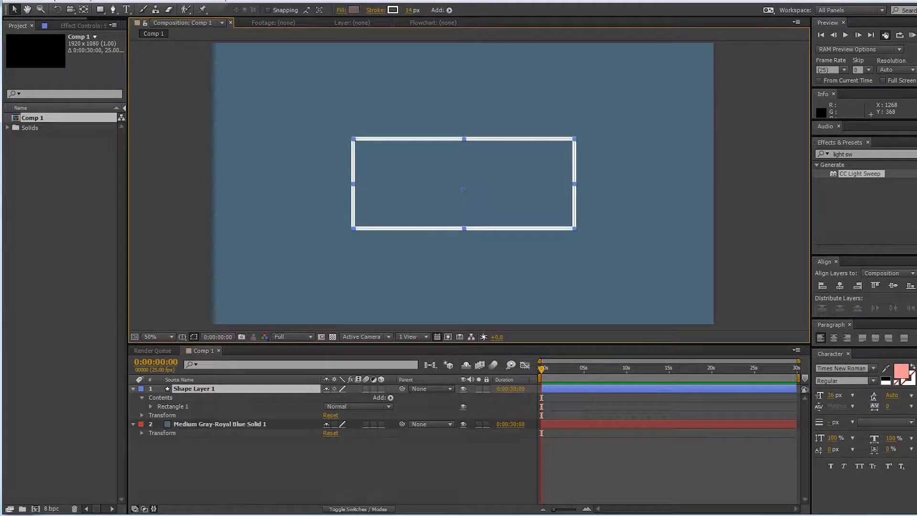
{"action": "left_click", "coordinate": [716, 468]}
{"action": "left_click", "coordinate": [707, 389]}
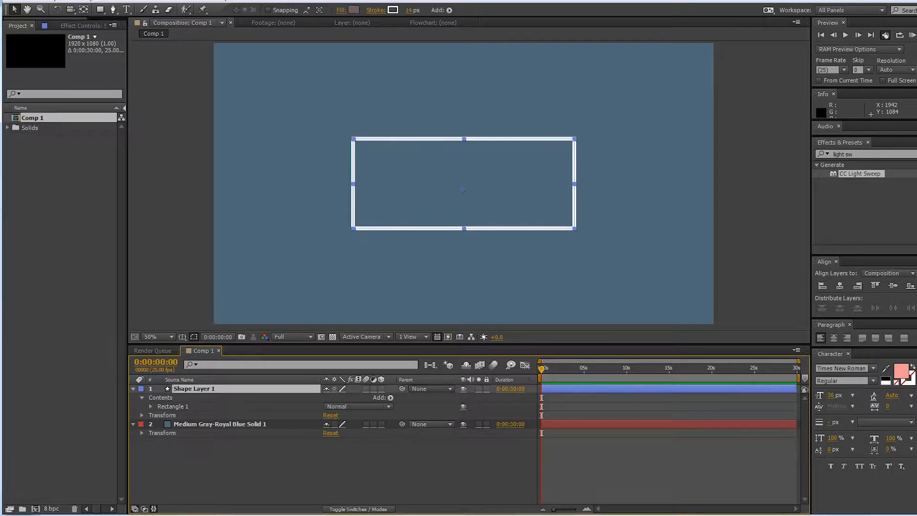
{"action": "key", "text": "ctrl+d"}
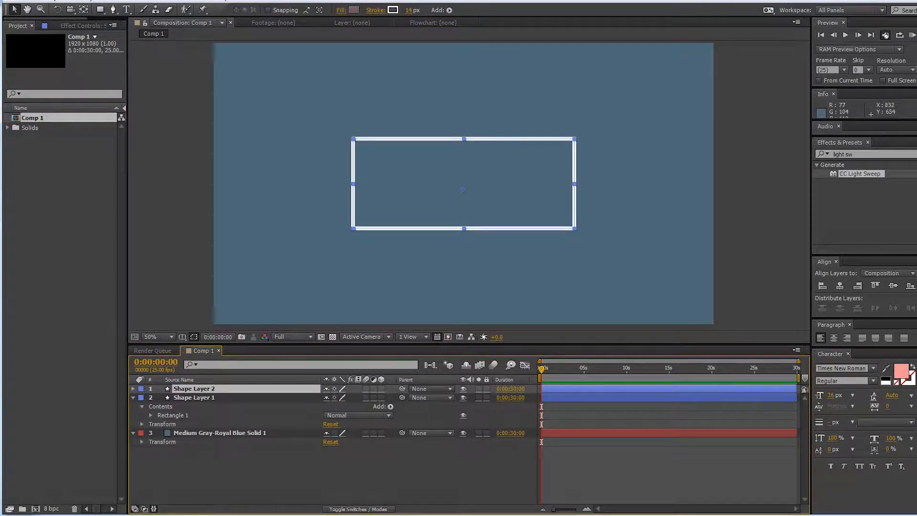
{"action": "left_click_drag", "start_coordinate": [431, 214], "coordinate": [431, 259]}
Step: Set the duplicate rectangle's fill to a solid colour and its stroke to None
{"action": "left_click", "coordinate": [341, 10]}
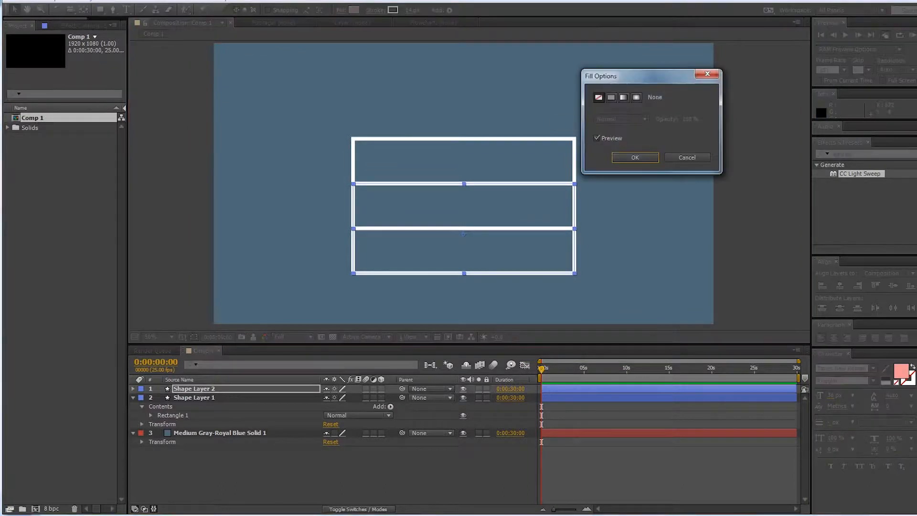
{"action": "left_click", "coordinate": [611, 97]}
{"action": "left_click", "coordinate": [635, 157]}
{"action": "left_click", "coordinate": [374, 10]}
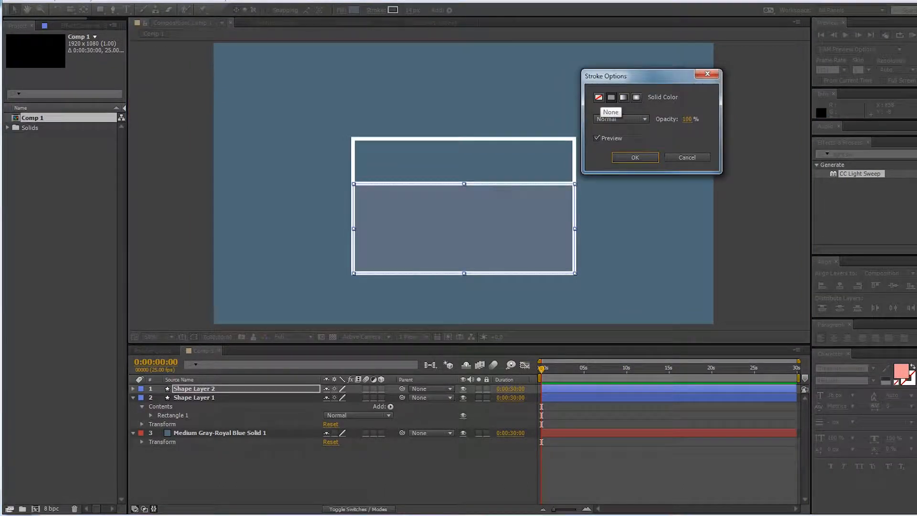
{"action": "left_click", "coordinate": [598, 97]}
{"action": "left_click", "coordinate": [635, 157]}
Step: Widen the filled rectangle past both sides of the outlined one, shift it slightly upward and keep its layer selected
{"action": "left_click", "coordinate": [427, 473]}
{"action": "left_click", "coordinate": [468, 239]}
{"action": "left_click_drag", "start_coordinate": [575, 229], "coordinate": [624, 207]}
{"action": "mouse_move", "coordinate": [545, 185]}
{"action": "left_mouse_down"}
{"action": "mouse_move", "coordinate": [546, 232]}
{"action": "mouse_move", "coordinate": [551, 187]}
{"action": "left_mouse_up"}
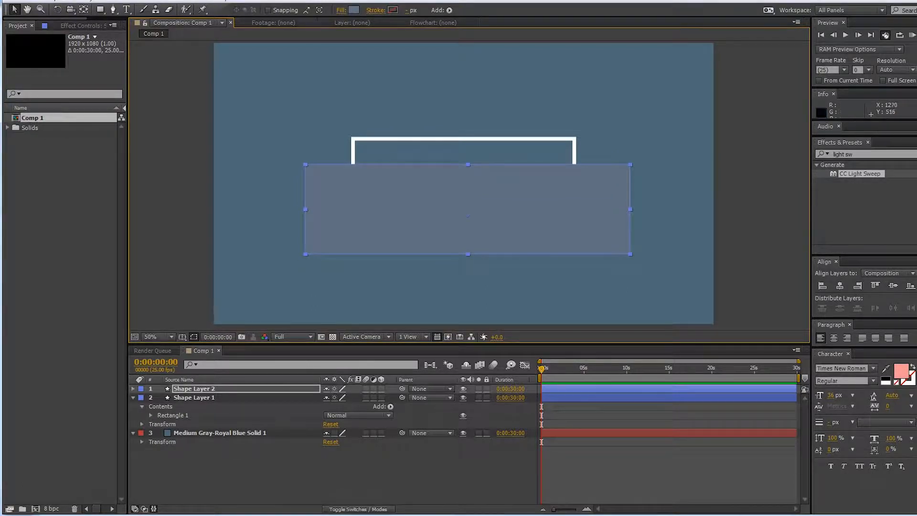
{"action": "left_click", "coordinate": [296, 473]}
{"action": "left_click", "coordinate": [201, 389]}
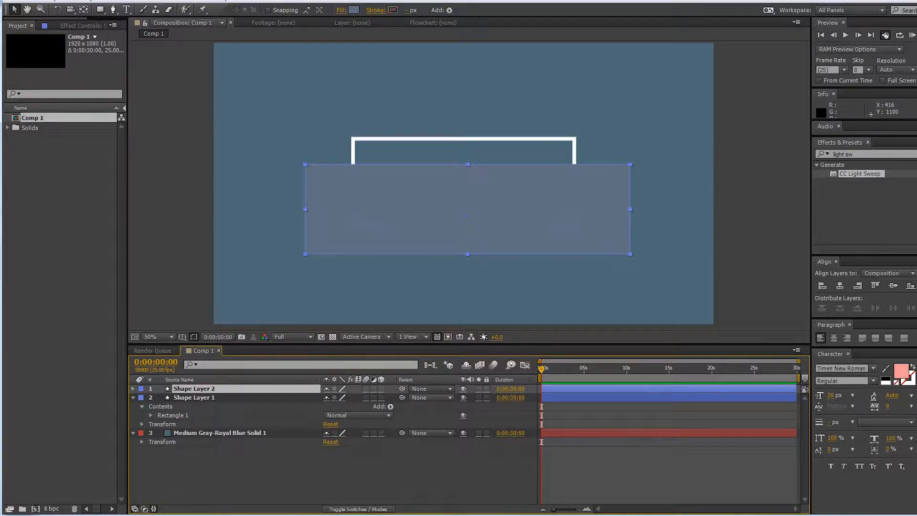
Step: Rename the outlined rectangle's layer as line logo
{"action": "left_click", "coordinate": [194, 397]}
{"action": "left_click", "coordinate": [463, 397]}
{"action": "left_click", "coordinate": [463, 398]}
{"action": "left_click", "coordinate": [296, 473]}
{"action": "left_click", "coordinate": [194, 397]}
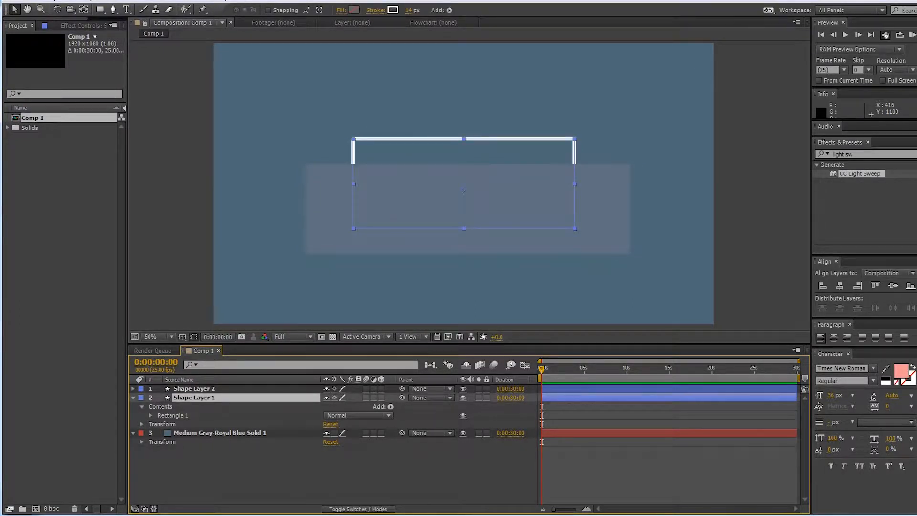
{"action": "key", "text": "Return"}
{"action": "type", "text": "line logo"}
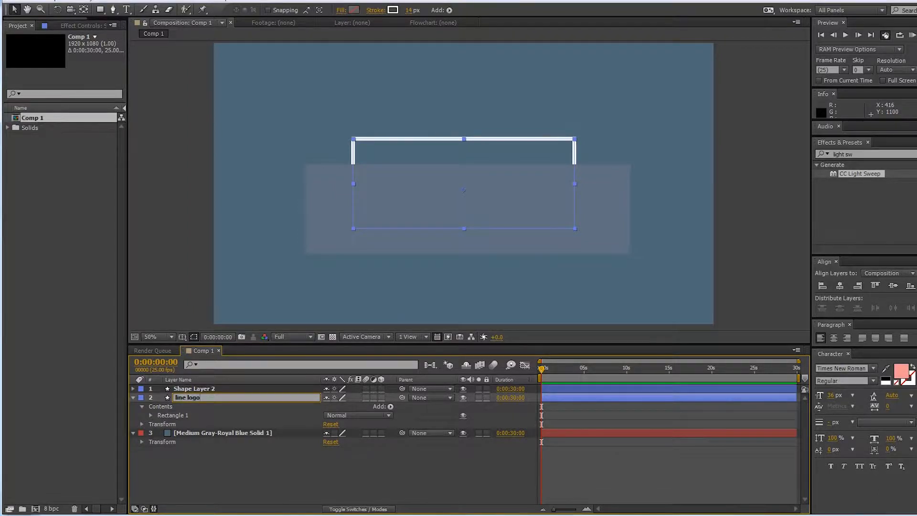
{"action": "key", "text": "Return"}
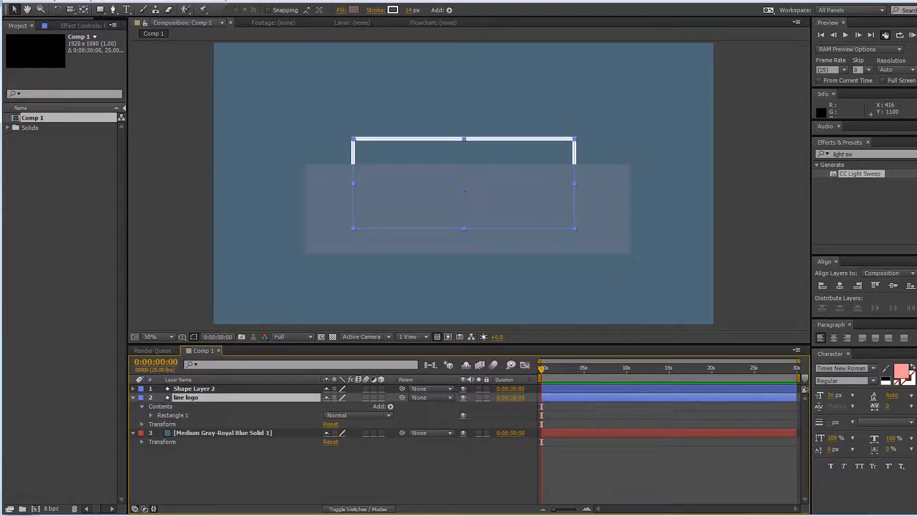
Step: Add Trim Paths to the line logo layer and set Start to 25%, End to 6% and Offset to 21°
{"action": "left_click", "coordinate": [390, 406]}
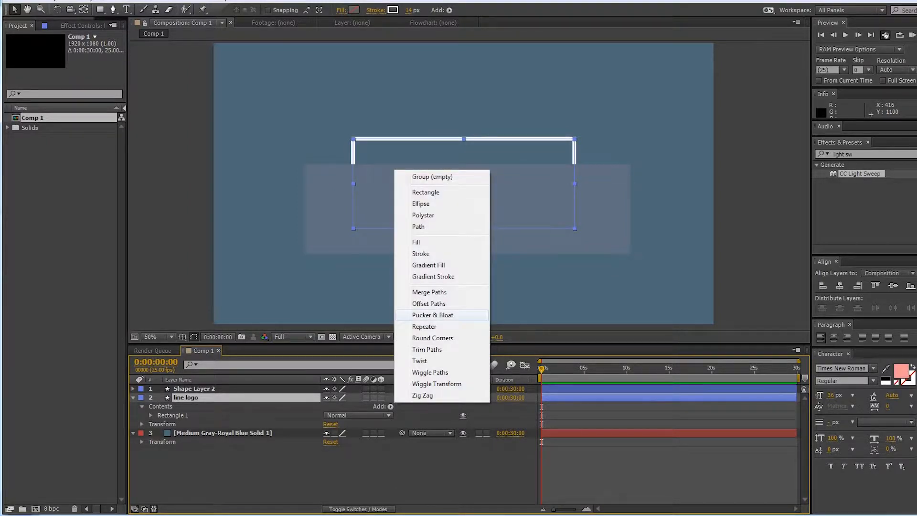
{"action": "left_click", "coordinate": [427, 349]}
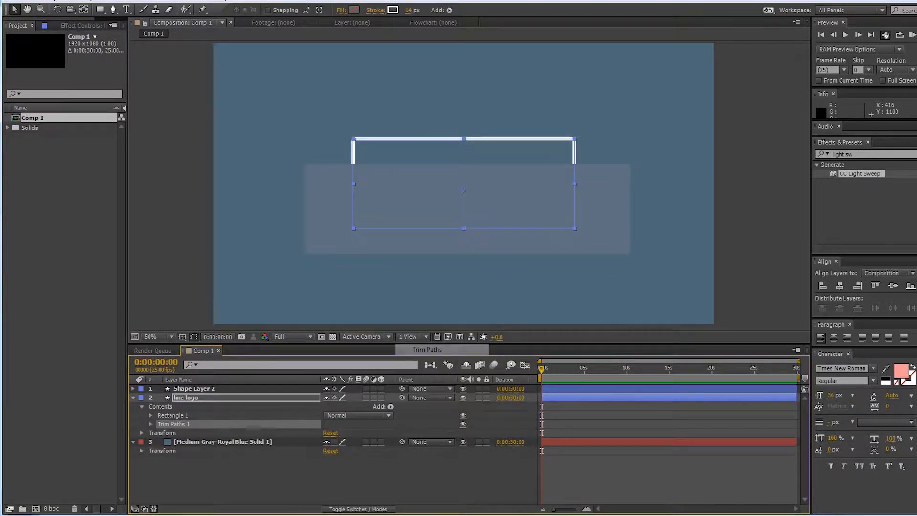
{"action": "left_click", "coordinate": [151, 424]}
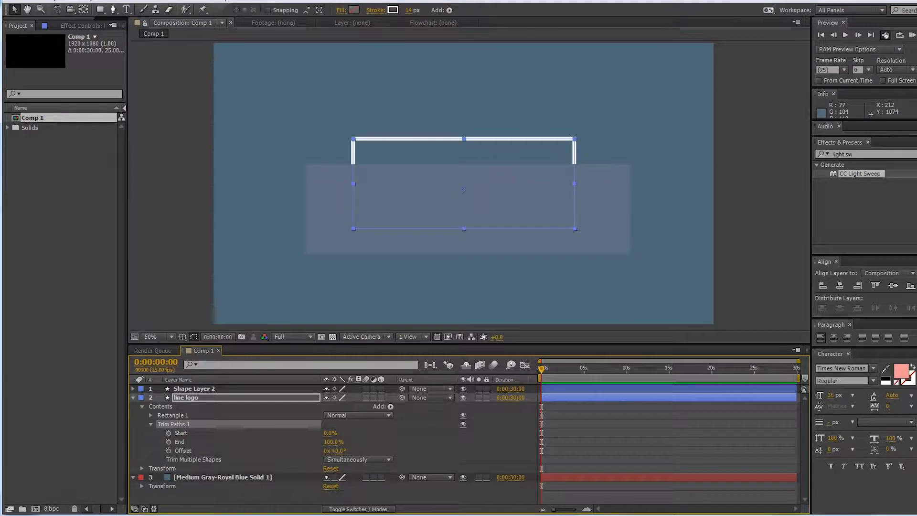
{"action": "left_click_drag", "start_coordinate": [333, 442], "coordinate": [313, 442]}
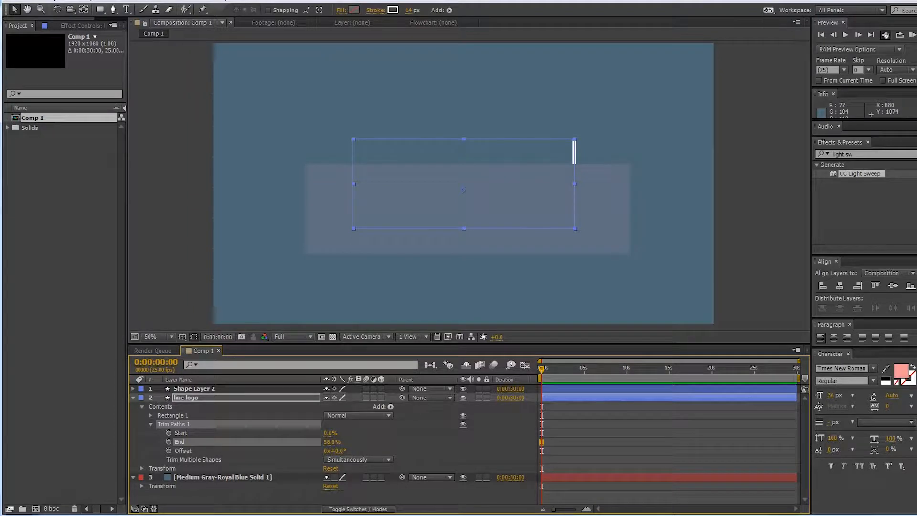
{"action": "left_click_drag", "start_coordinate": [331, 442], "coordinate": [352, 442]}
{"action": "mouse_move", "coordinate": [322, 442]}
{"action": "left_mouse_down"}
{"action": "mouse_move", "coordinate": [313, 442]}
{"action": "mouse_move", "coordinate": [345, 450]}
{"action": "mouse_move", "coordinate": [335, 432]}
{"action": "mouse_move", "coordinate": [311, 442]}
{"action": "mouse_move", "coordinate": [344, 442]}
{"action": "mouse_move", "coordinate": [322, 441]}
{"action": "mouse_move", "coordinate": [342, 441]}
{"action": "mouse_move", "coordinate": [331, 441]}
{"action": "left_mouse_up"}
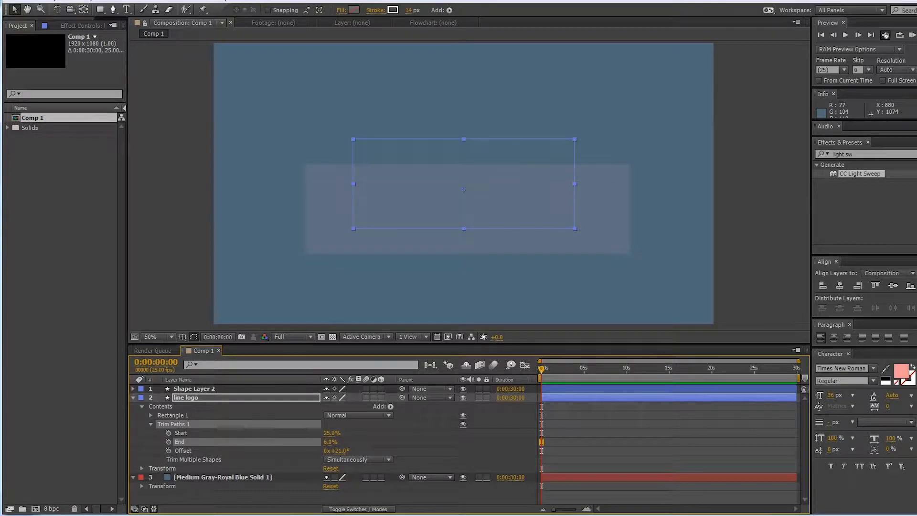
Step: Keyframe the Trim Paths End at 6% on the first frame and raise it at frame 10 so the outline draws fully
{"action": "left_click", "coordinate": [169, 441]}
{"action": "key", "text": "shift+Page_Down"}
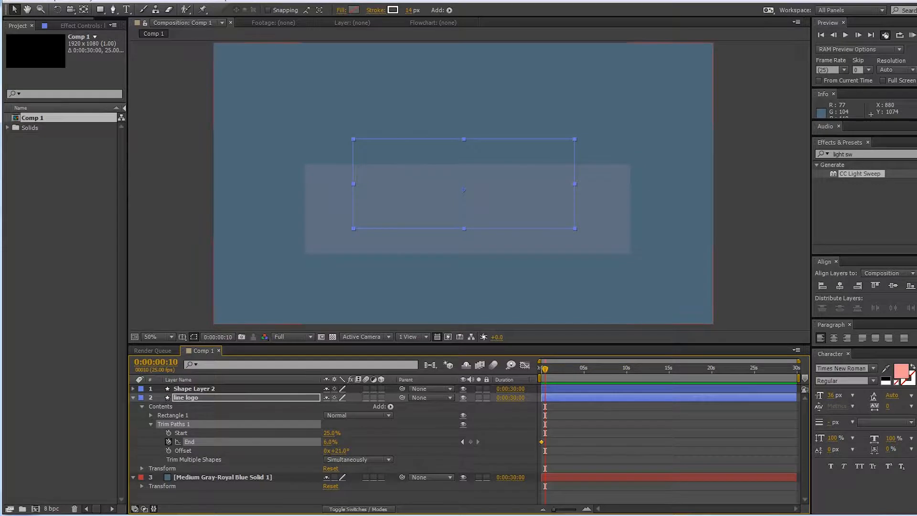
{"action": "key", "text": "equal"}
{"action": "key", "text": "equal"}
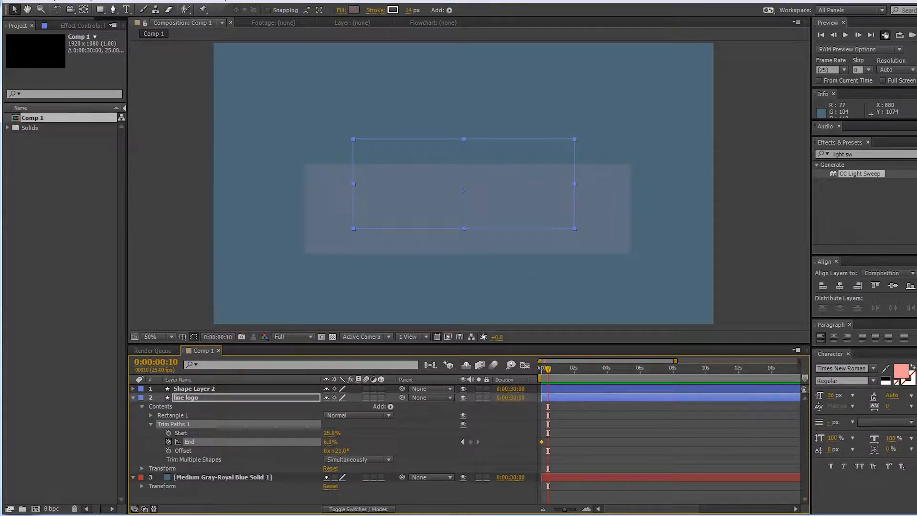
{"action": "left_click", "coordinate": [470, 441]}
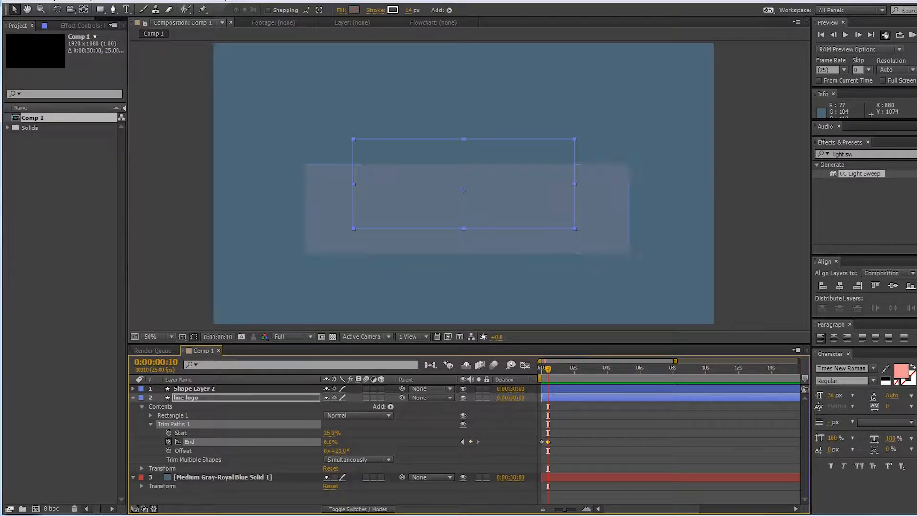
{"action": "left_click_drag", "start_coordinate": [332, 442], "coordinate": [377, 441]}
Step: Return to the first frame and apply Easy Ease to both Trim Paths End keyframes
{"action": "key", "text": "Home"}
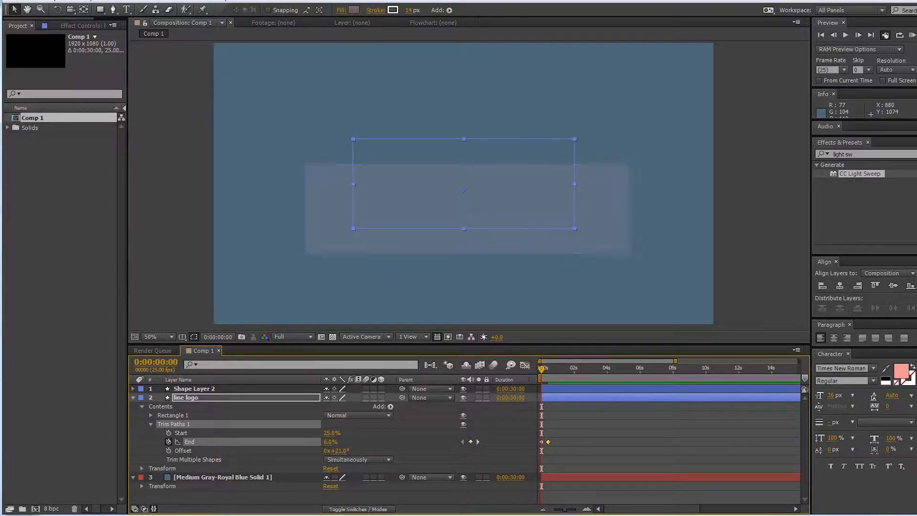
{"action": "left_click", "coordinate": [181, 433]}
{"action": "left_click", "coordinate": [183, 450], "text": "shift"}
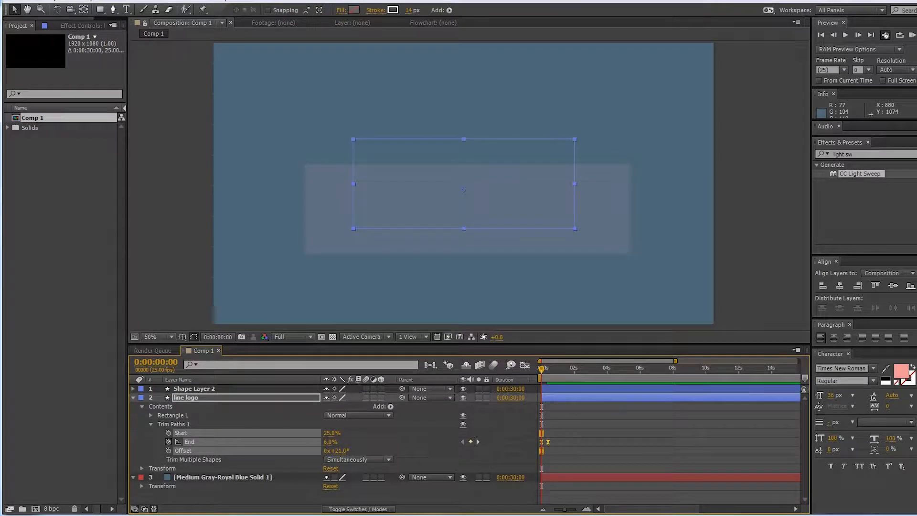
{"action": "left_click", "coordinate": [189, 441]}
{"action": "left_click", "coordinate": [183, 450], "text": "shift"}
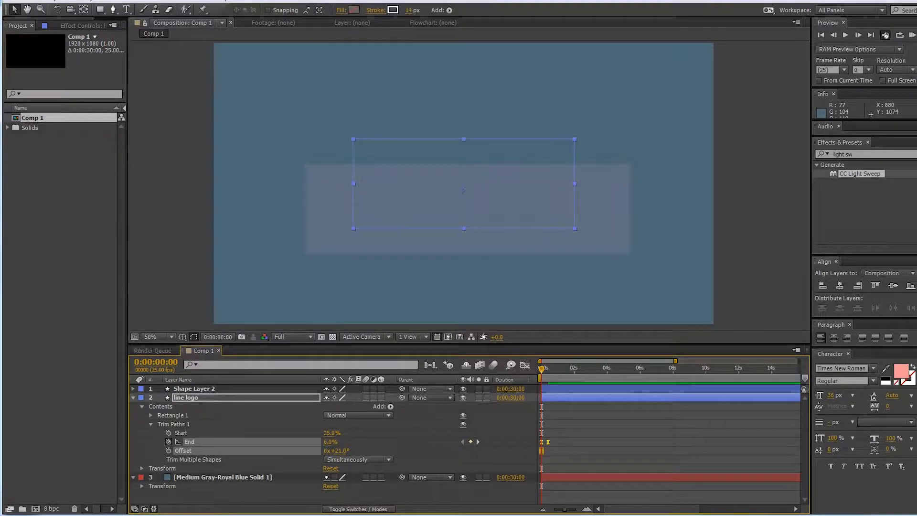
Step: Reshape the End keyframes' speed curve in the Graph Editor so it peaks early and slows down gradually
{"action": "key", "text": "shift+F3"}
{"action": "key", "text": "equal"}
{"action": "key", "text": "equal"}
{"action": "key", "text": "equal"}
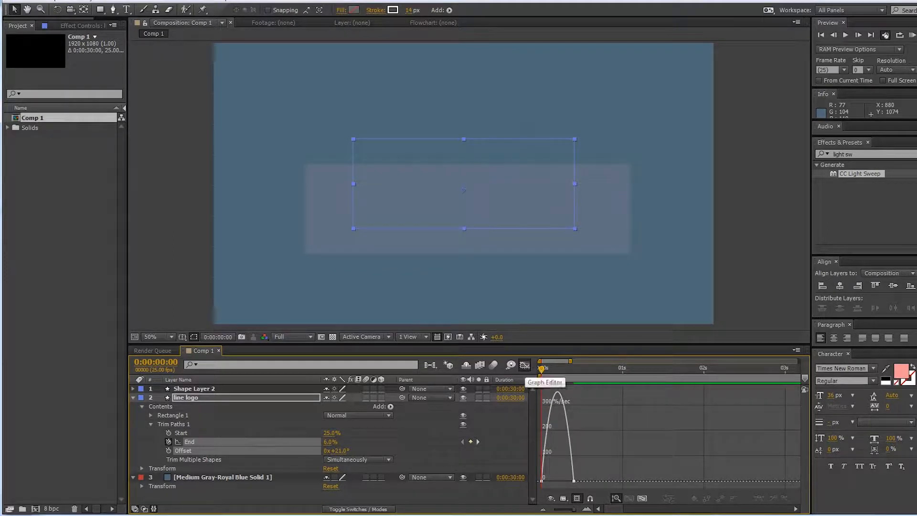
{"action": "left_click_drag", "start_coordinate": [534, 471], "coordinate": [557, 480]}
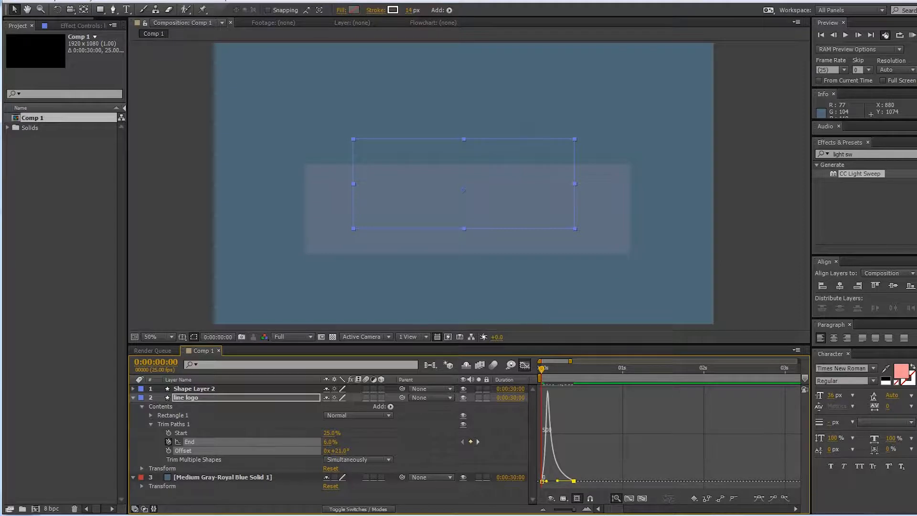
{"action": "mouse_move", "coordinate": [541, 368]}
{"action": "left_mouse_down"}
{"action": "mouse_move", "coordinate": [558, 369]}
{"action": "mouse_move", "coordinate": [542, 369]}
{"action": "left_mouse_up"}
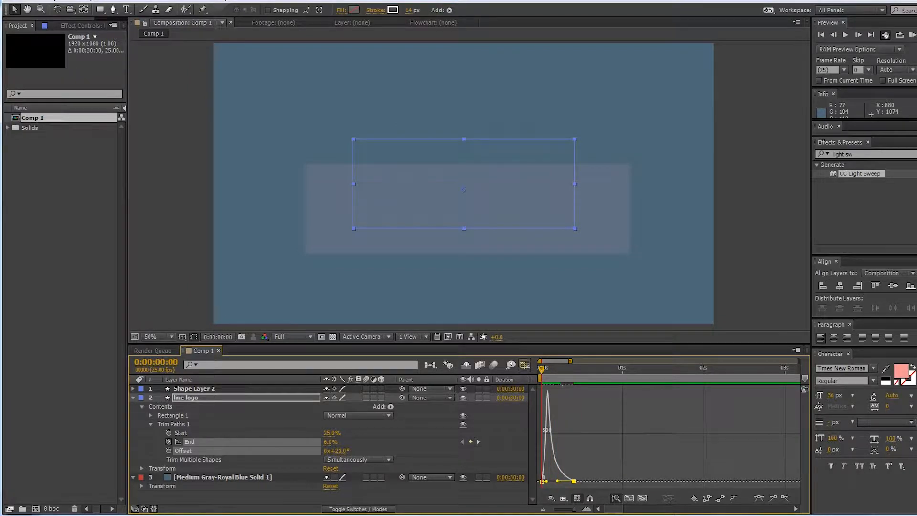
{"action": "left_click", "coordinate": [524, 365]}
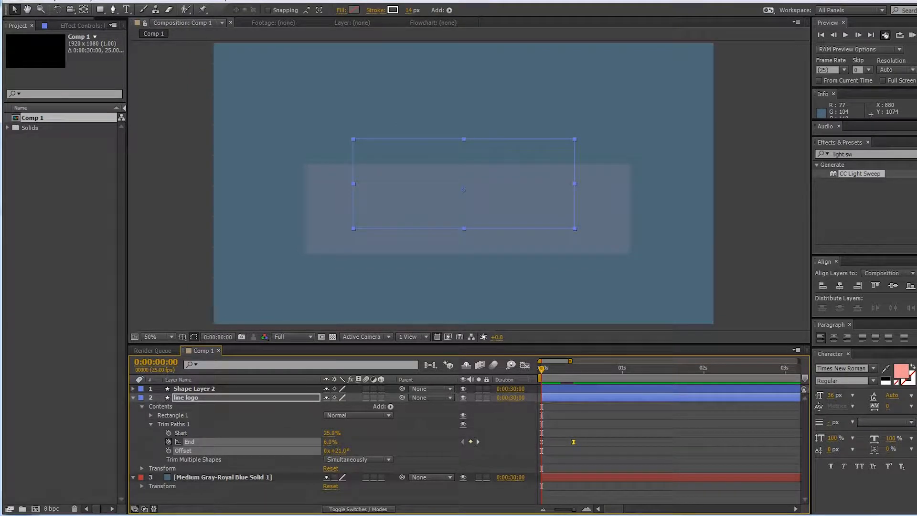
Step: Preview the line animation and slow it down by moving the last End keyframe to about 2 seconds
{"action": "key", "text": "F2"}
{"action": "key", "text": "space"}
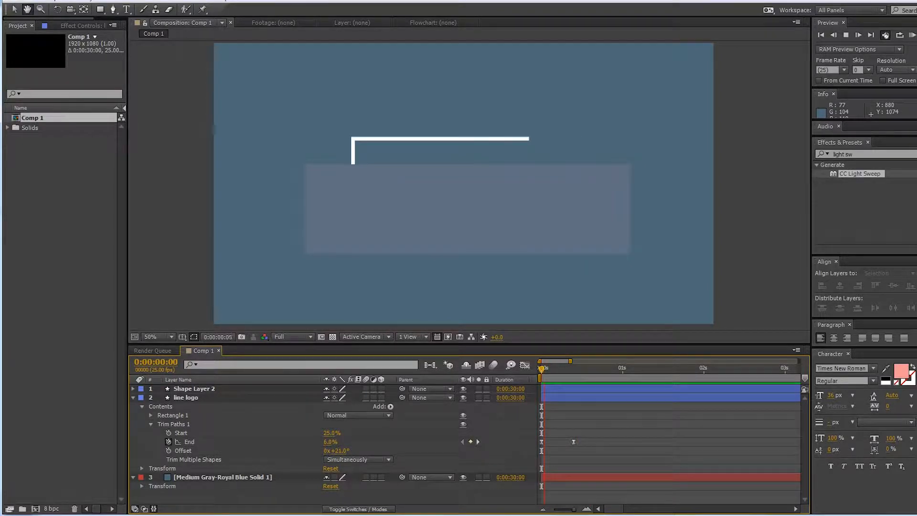
{"action": "left_click_drag", "start_coordinate": [583, 369], "coordinate": [541, 369]}
{"action": "left_click", "coordinate": [573, 442]}
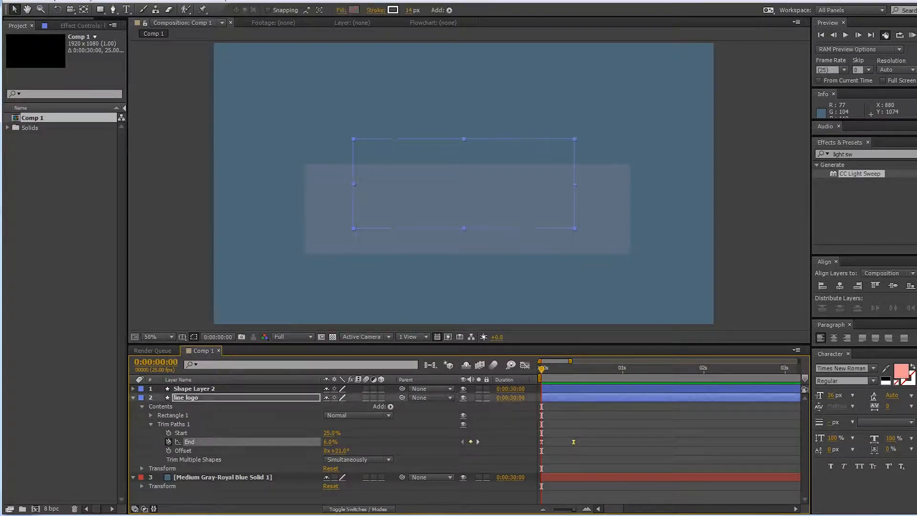
{"action": "left_click_drag", "start_coordinate": [574, 441], "coordinate": [596, 442]}
{"action": "key", "text": "space"}
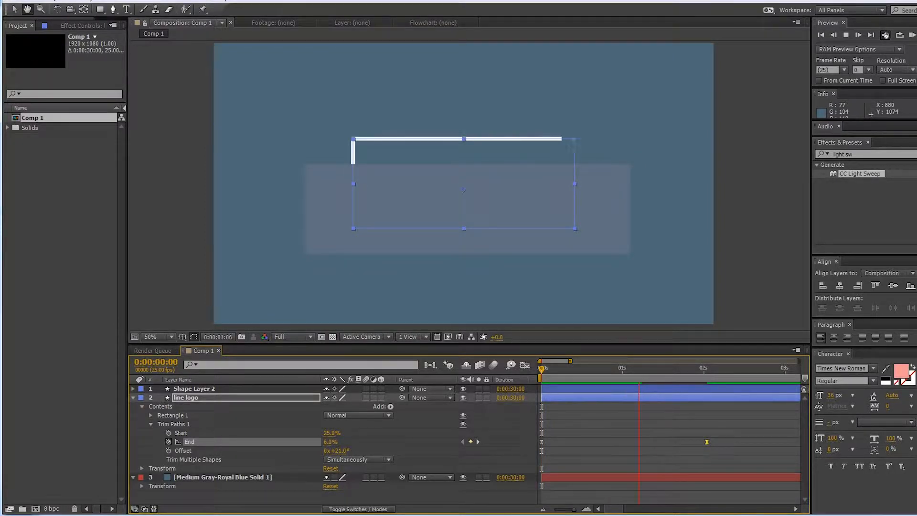
{"action": "key", "text": "space"}
{"action": "left_click_drag", "start_coordinate": [698, 369], "coordinate": [541, 369]}
{"action": "left_click", "coordinate": [748, 225]}
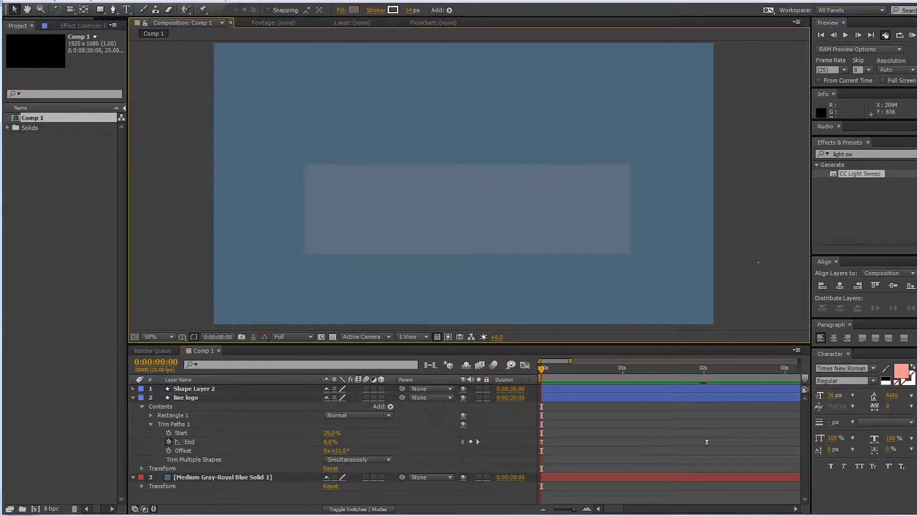
Step: Move the last End keyframe to about 1.7 seconds and preview the line animation
{"action": "key", "text": "space"}
{"action": "key", "text": "space"}
{"action": "left_click", "coordinate": [658, 369]}
{"action": "left_click_drag", "start_coordinate": [707, 441], "coordinate": [681, 442]}
{"action": "key", "text": "Home"}
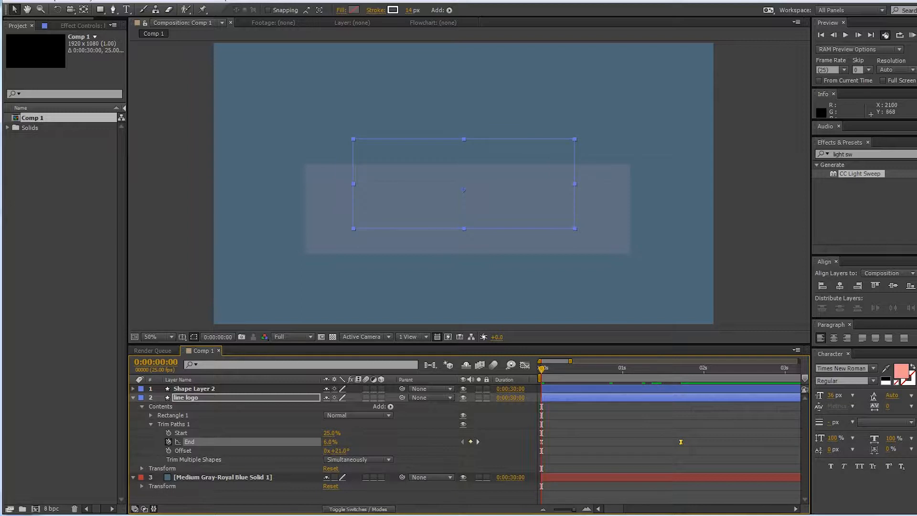
{"action": "key", "text": "space"}
{"action": "left_click", "coordinate": [609, 369]}
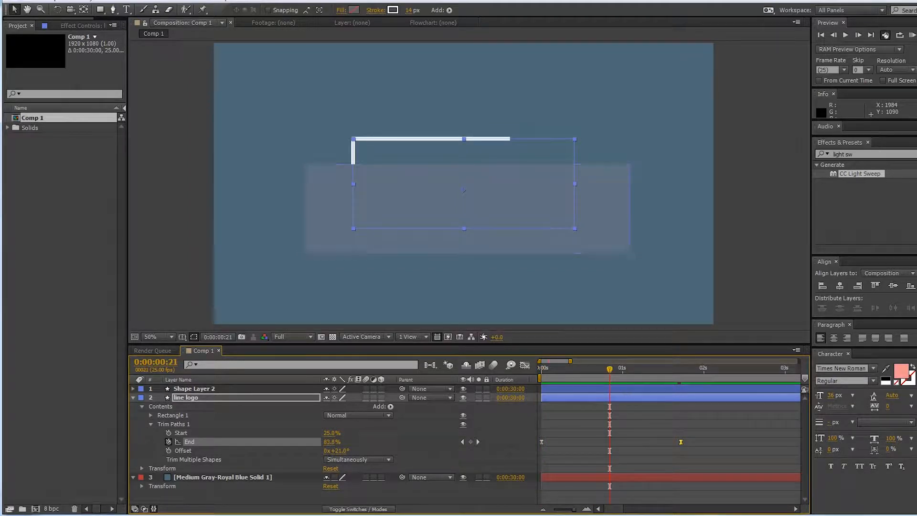
Step: Set the line logo layer's track matte to Alpha Inverted Matte "Shape Layer 2" and preview the animation
{"action": "left_click", "coordinate": [185, 397]}
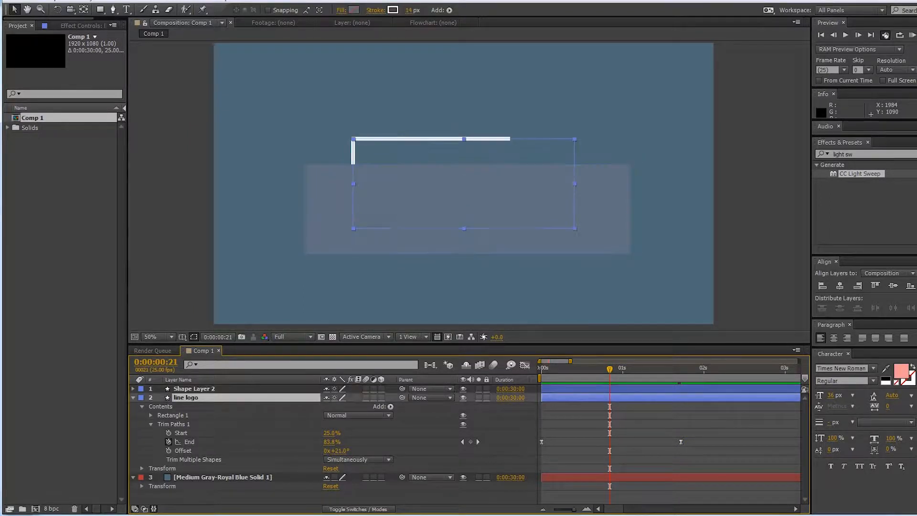
{"action": "left_click", "coordinate": [429, 397]}
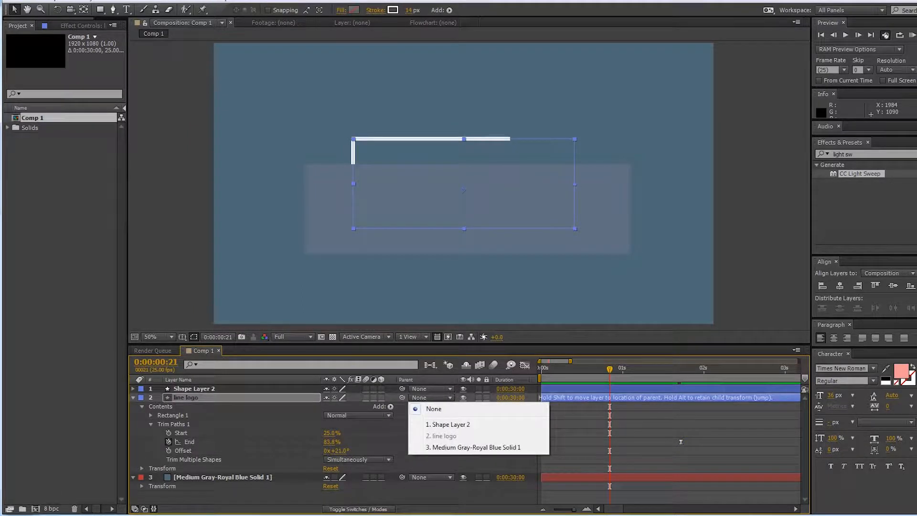
{"action": "left_click", "coordinate": [358, 509]}
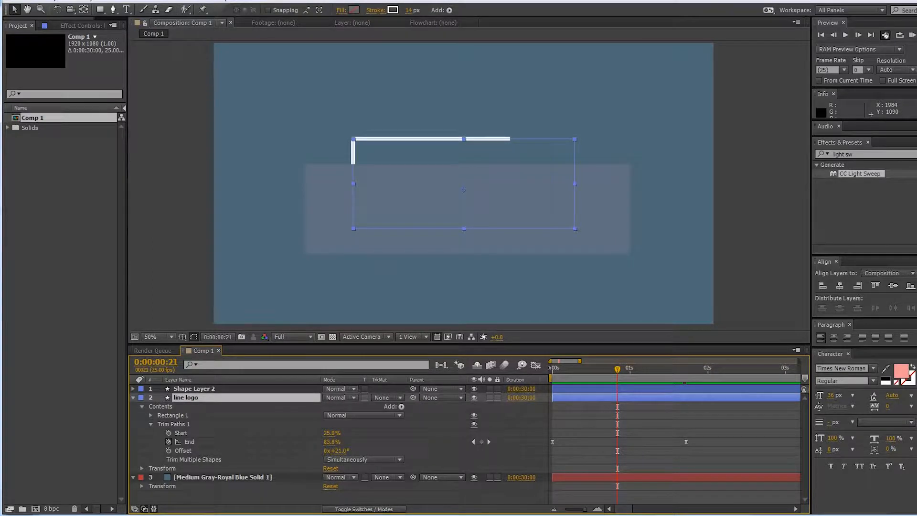
{"action": "left_click", "coordinate": [385, 397]}
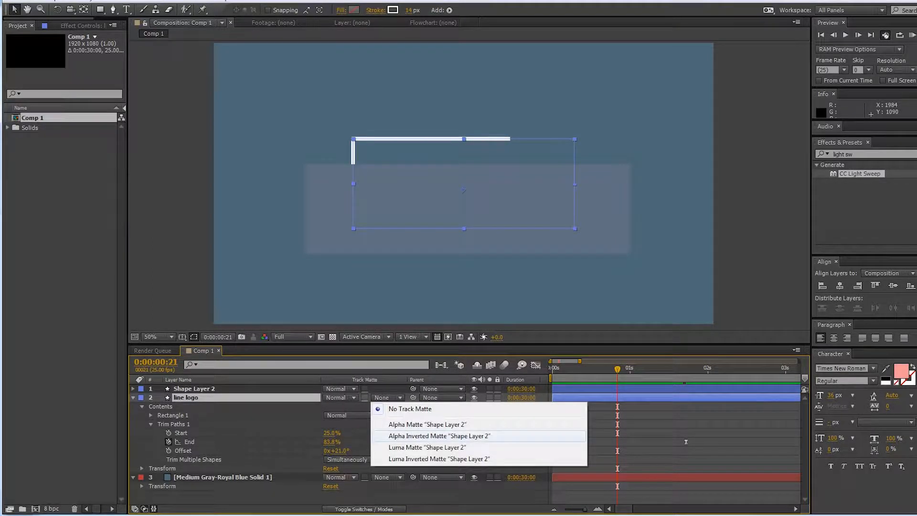
{"action": "left_click", "coordinate": [439, 435]}
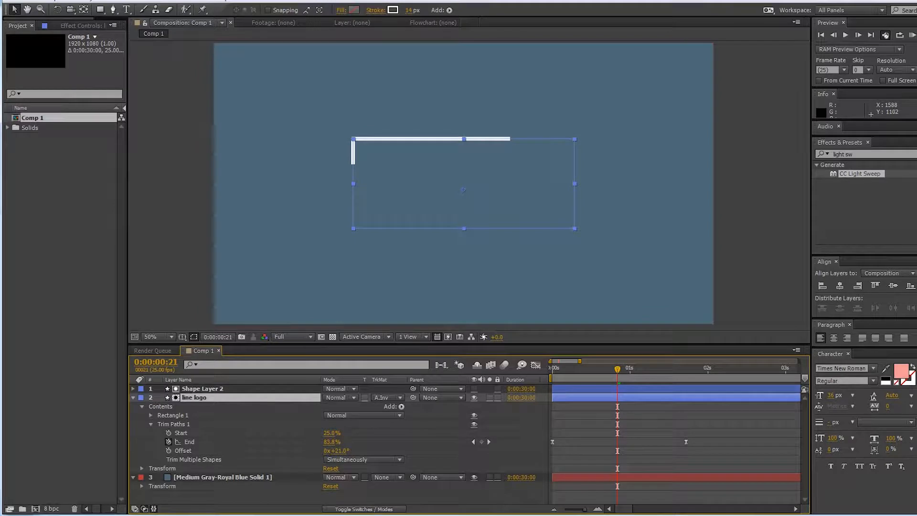
{"action": "key", "text": "Home"}
{"action": "key", "text": "space"}
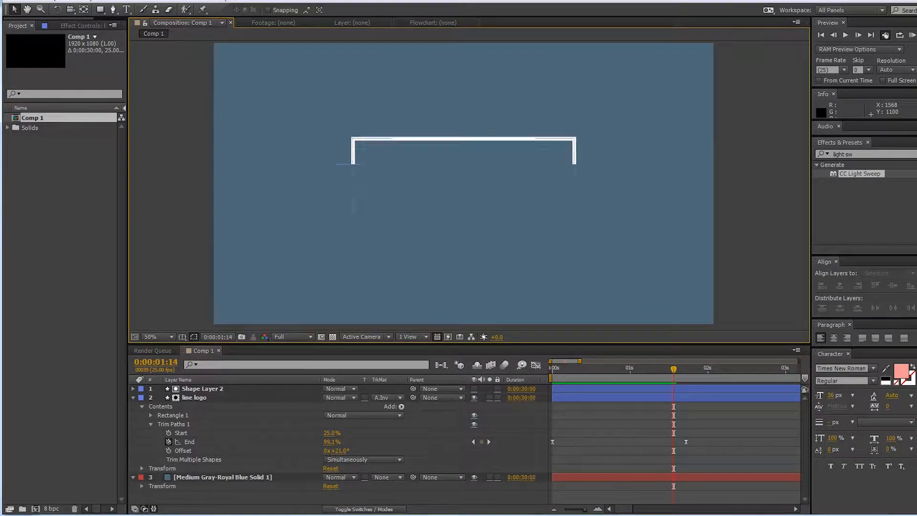
{"action": "key", "text": "space"}
Step: Pre-compose the Shape Layer 2 and line logo layers together as Pre-comp 1, moving all attributes into the new composition
{"action": "left_click", "coordinate": [202, 388], "text": "shift"}
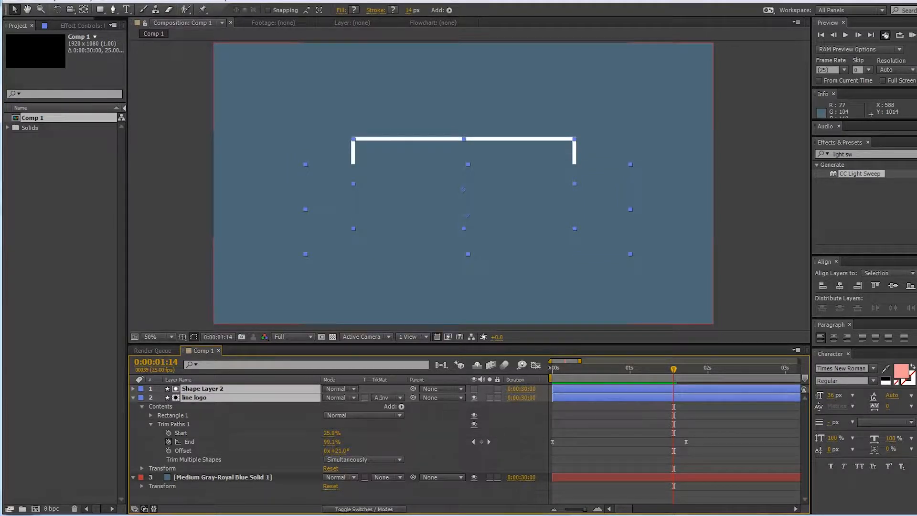
{"action": "key", "text": "ctrl+shift+c"}
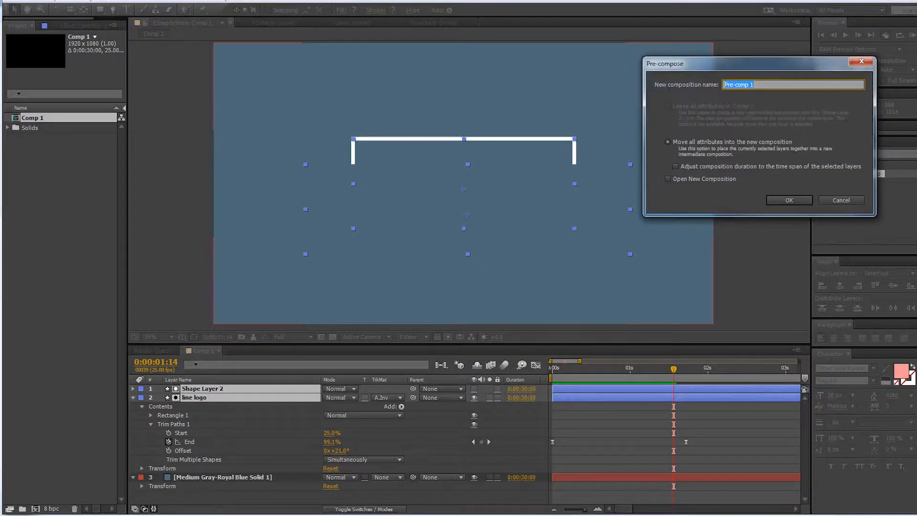
{"action": "left_click_drag", "start_coordinate": [716, 131], "coordinate": [757, 146]}
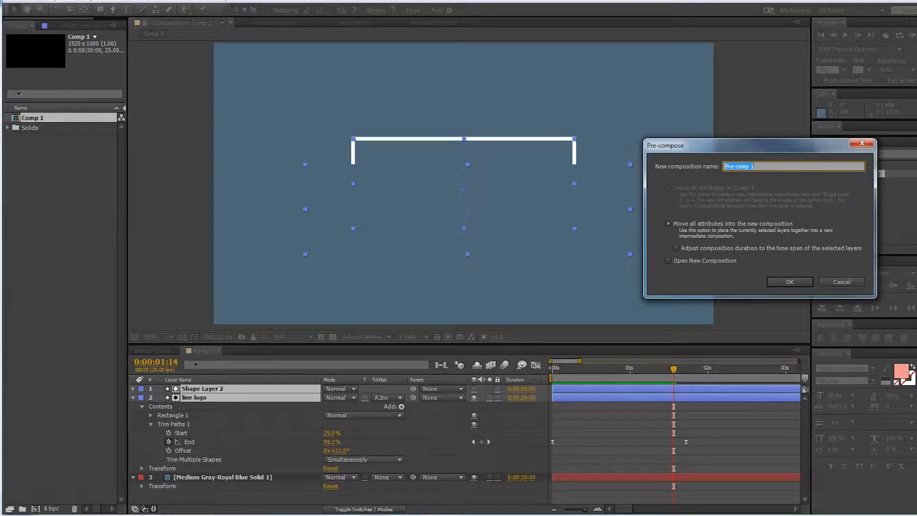
{"action": "left_click_drag", "start_coordinate": [757, 145], "coordinate": [722, 141]}
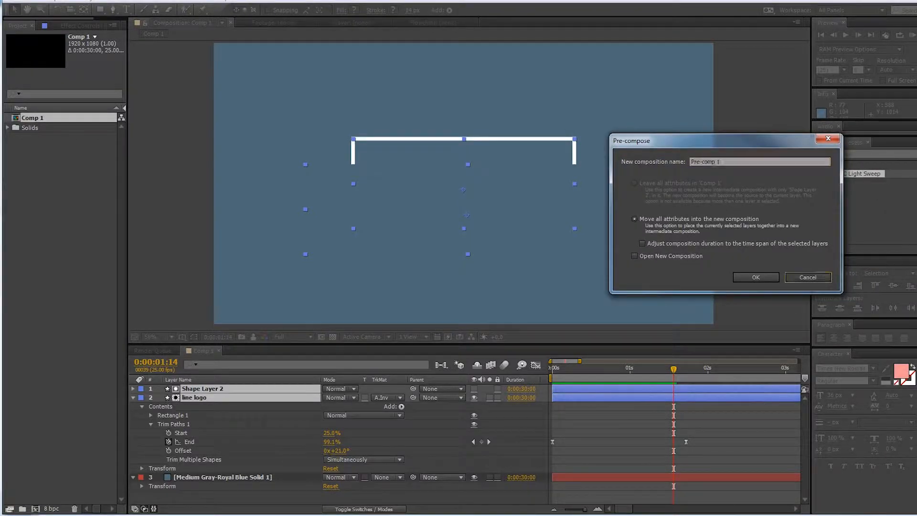
{"action": "left_click", "coordinate": [827, 138]}
{"action": "left_click", "coordinate": [58, 1]}
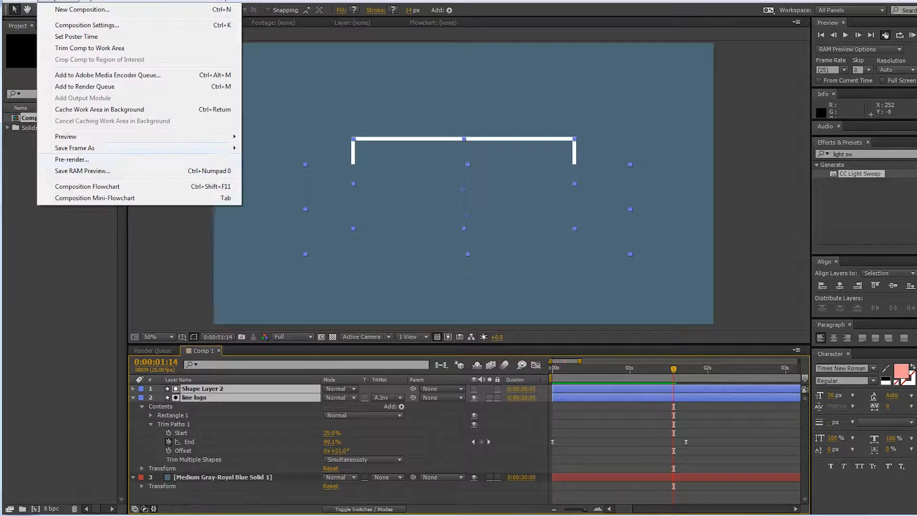
{"action": "mouse_move", "coordinate": [91, 1]}
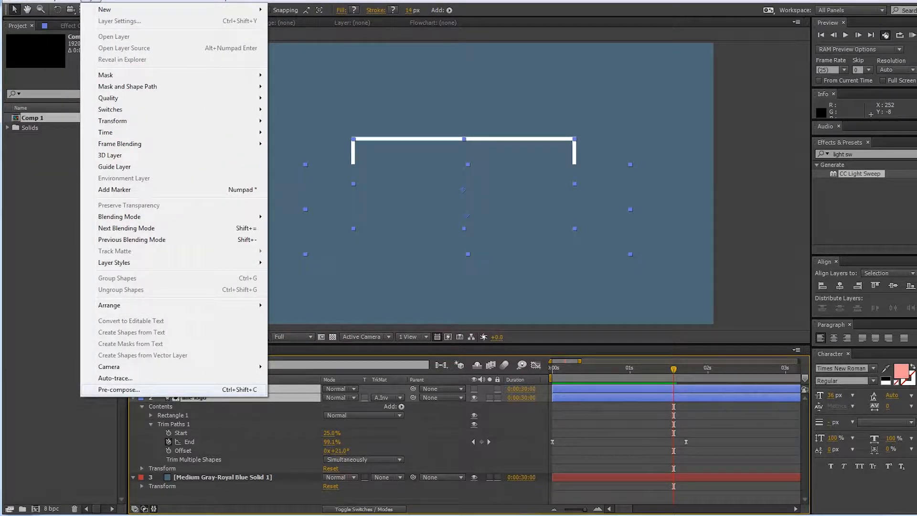
{"action": "key", "text": "Return"}
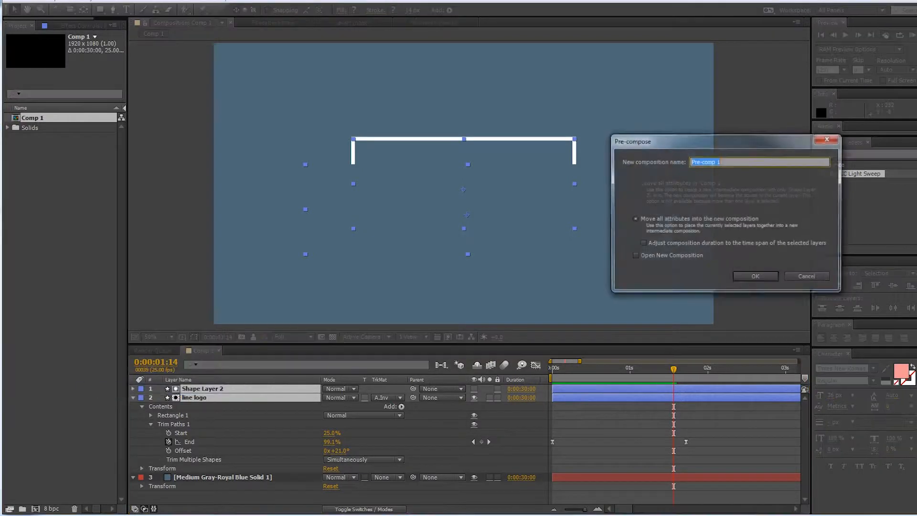
{"action": "left_click_drag", "start_coordinate": [716, 141], "coordinate": [736, 118]}
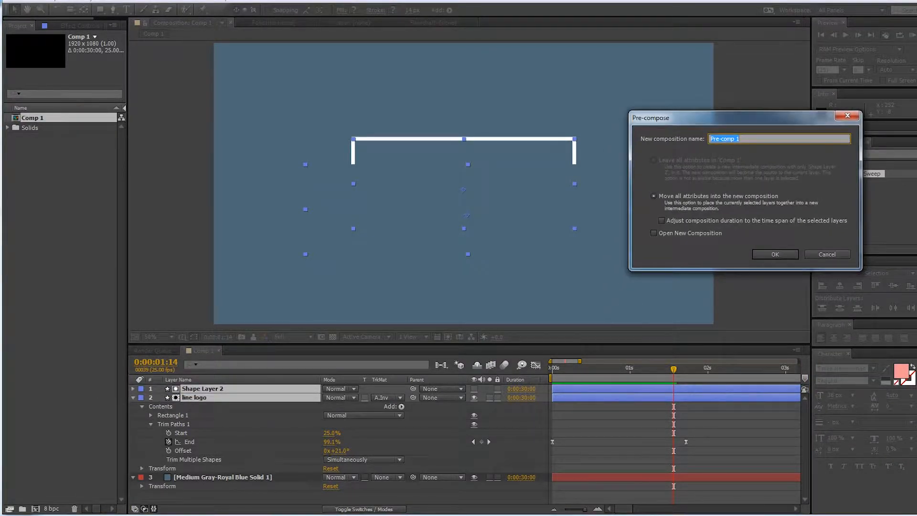
{"action": "key", "text": "Return"}
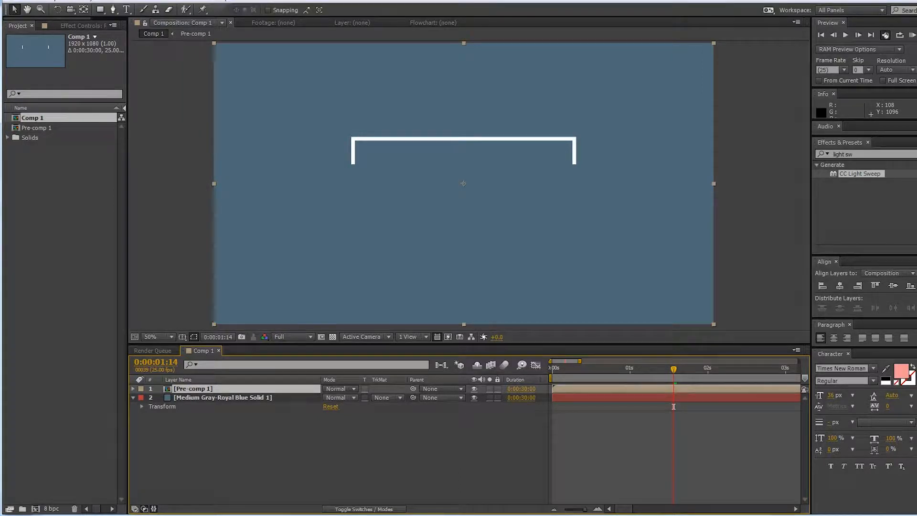
Step: Rename the pre-composed layer to "upper logo line"
{"action": "key", "text": "Return"}
{"action": "type", "text": "t"}
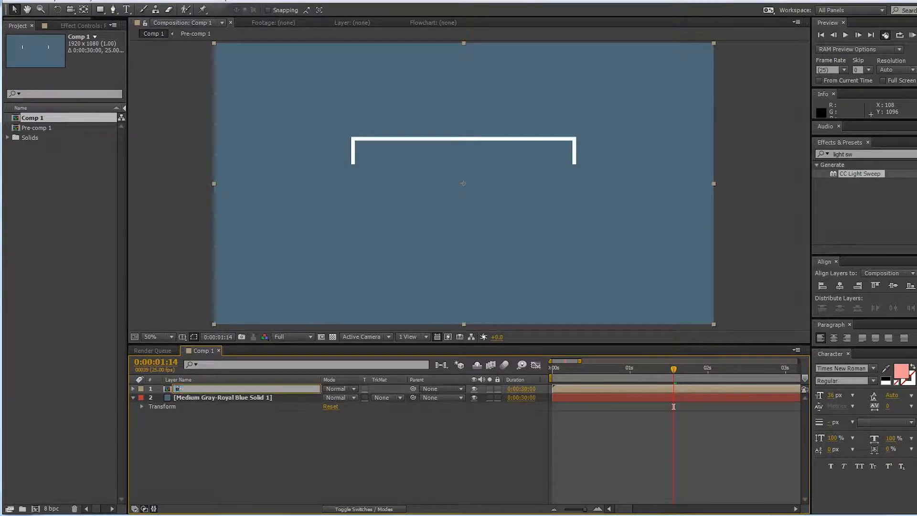
{"action": "type", "text": "pper logo lin"}
{"action": "key", "text": "Return"}
{"action": "key", "text": "Return"}
{"action": "key", "text": "Return"}
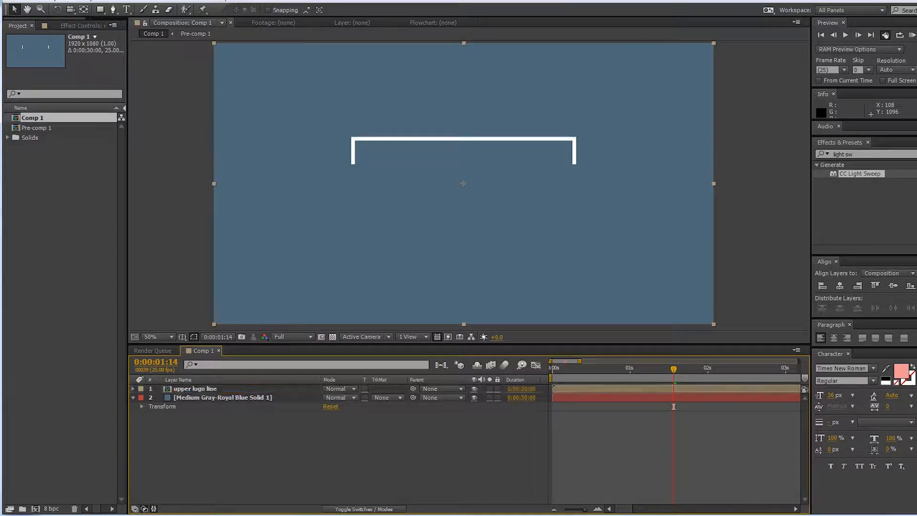
Step: Duplicate the upper logo line layer and flip the copy vertically
{"action": "key", "text": "ctrl+d"}
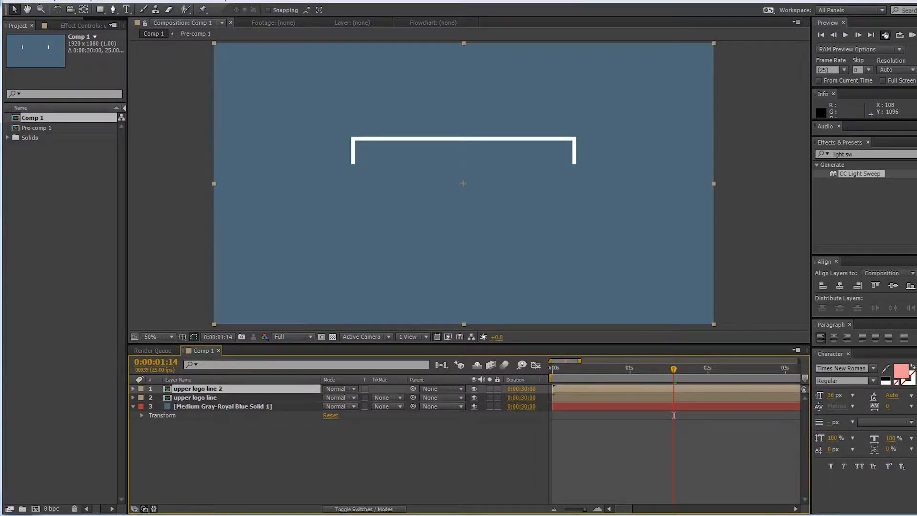
{"action": "right_click", "coordinate": [221, 388]}
{"action": "mouse_move", "coordinate": [286, 158]}
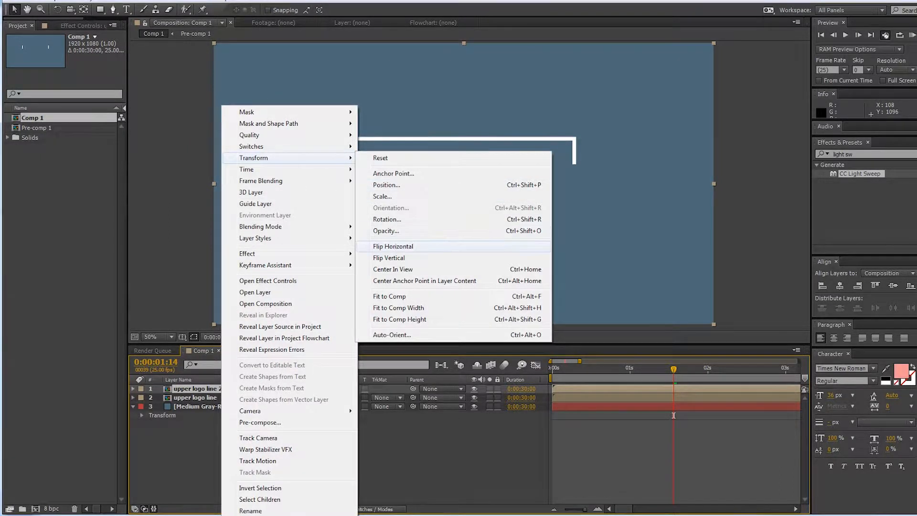
{"action": "left_click", "coordinate": [388, 257]}
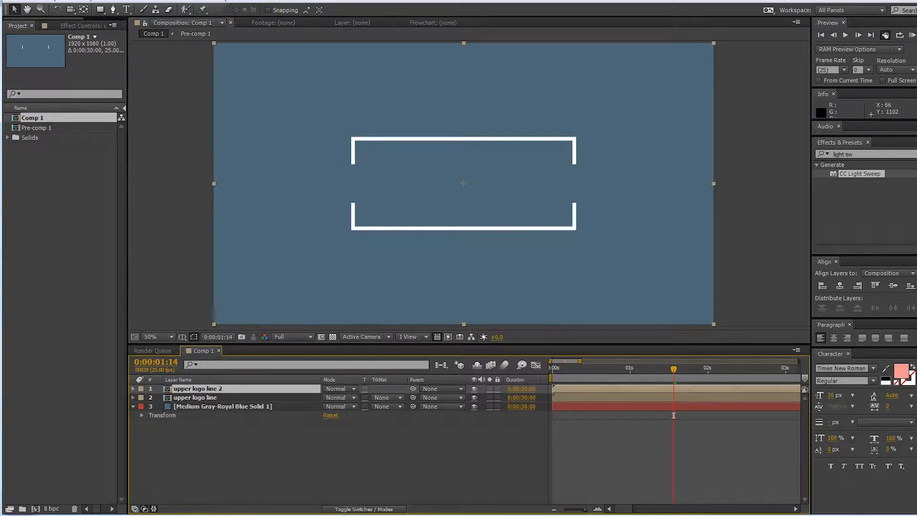
Step: Rename the duplicated, vertically flipped layer to "lower logo line"
{"action": "key", "text": "Return"}
{"action": "key", "text": "Right"}
{"action": "key", "text": "BackSpace"}
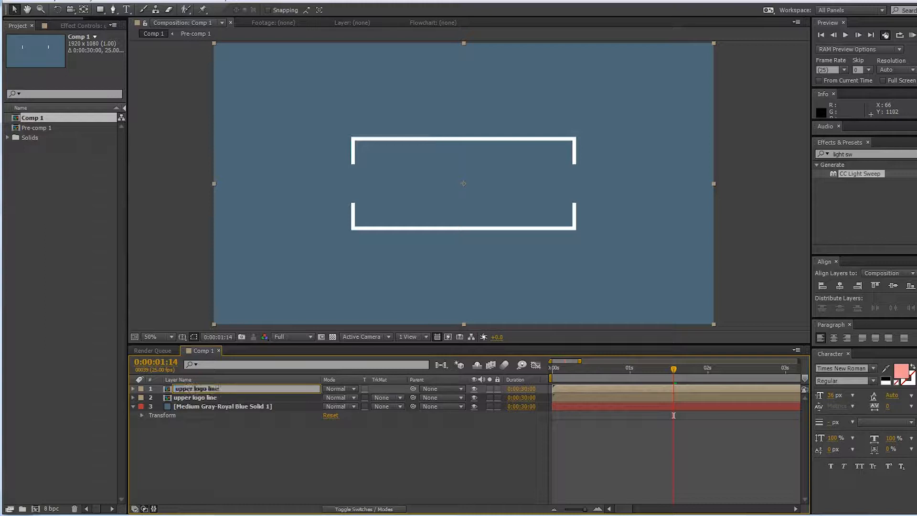
{"action": "key", "text": "Left"}
{"action": "key", "text": "Left"}
{"action": "key", "text": "Left"}
{"action": "key", "text": "Left"}
{"action": "key", "text": "Left"}
{"action": "key", "text": "Left"}
{"action": "key", "text": "Left"}
{"action": "key", "text": "Left"}
{"action": "key", "text": "Left"}
{"action": "key", "text": "Left"}
{"action": "key", "text": "shift+Home"}
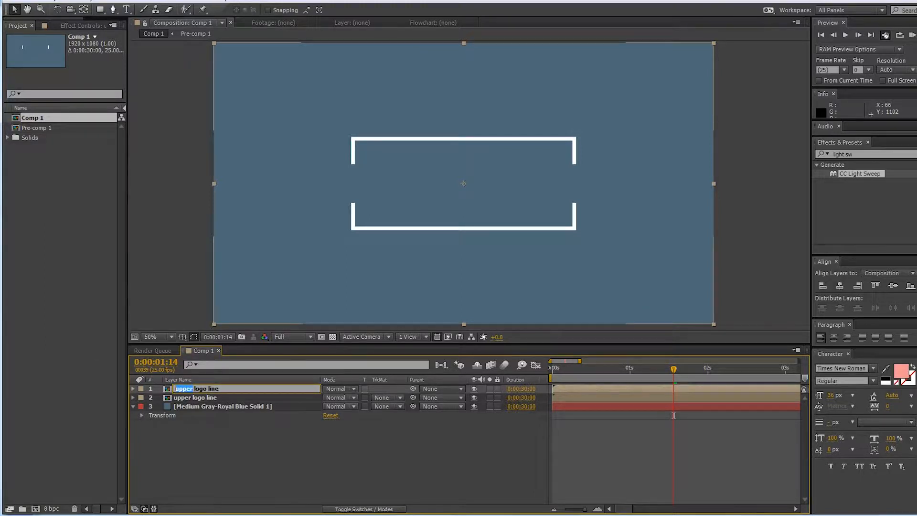
{"action": "type", "text": "lower"}
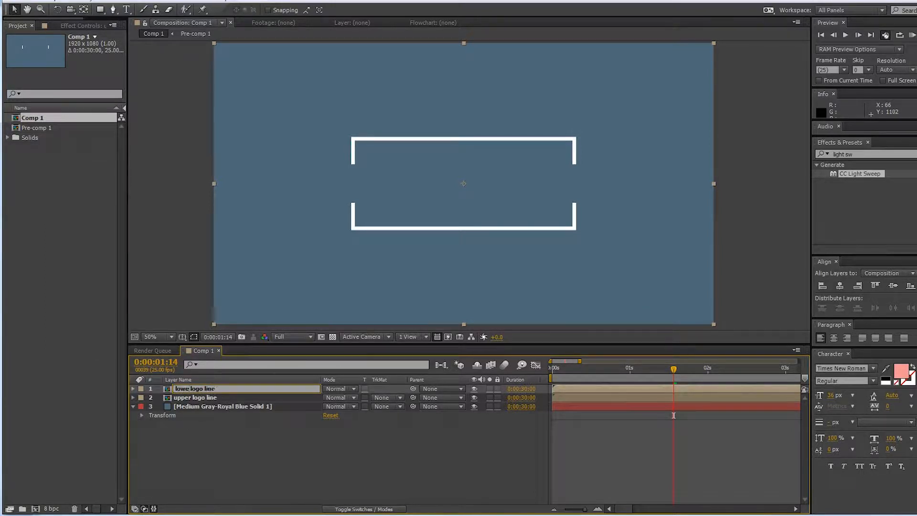
{"action": "left_click", "coordinate": [205, 440]}
Step: In Comp 1, move the lower logo line layer beneath the upper logo line layer and preview the animation
{"action": "double_click", "coordinate": [194, 389]}
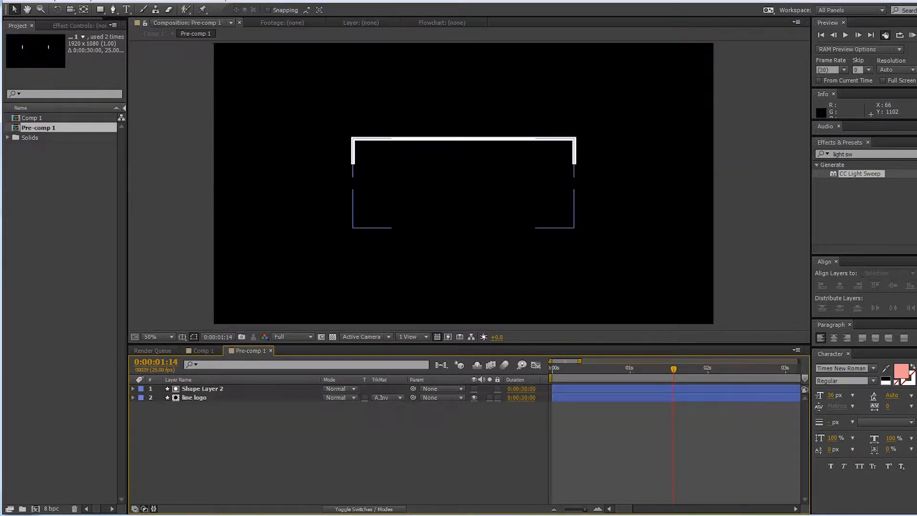
{"action": "left_click", "coordinate": [203, 350]}
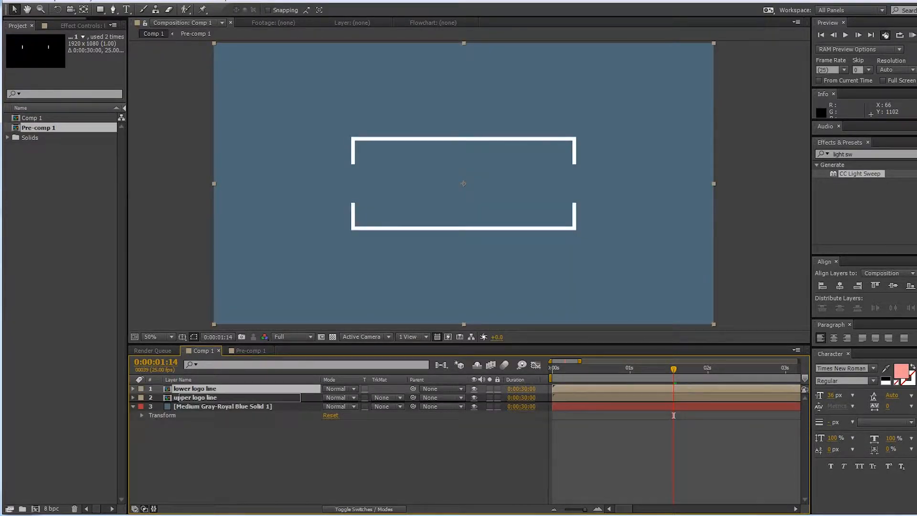
{"action": "key", "text": "KP_0"}
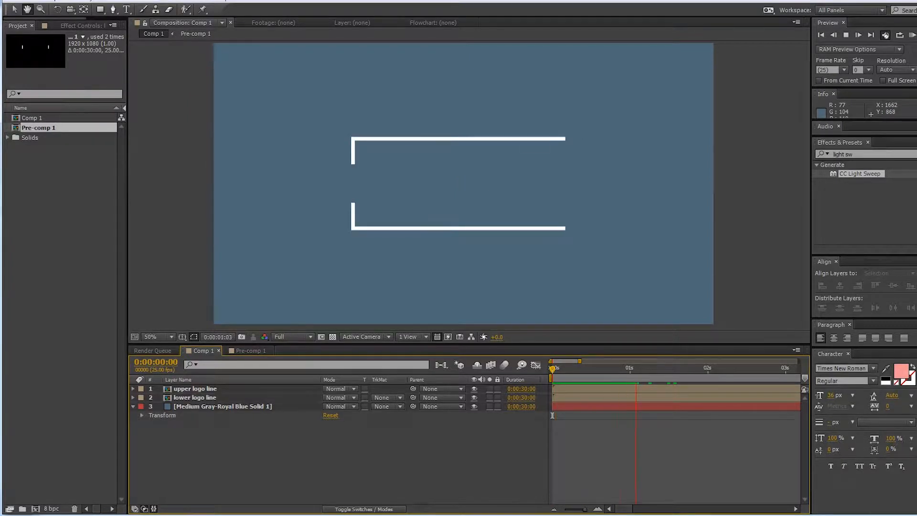
{"action": "key", "text": "space"}
Step: Flip the lower logo line layer horizontally so it draws in the opposite direction to the upper line
{"action": "key", "text": "ctrl+Down"}
{"action": "key", "text": "ctrl+Down"}
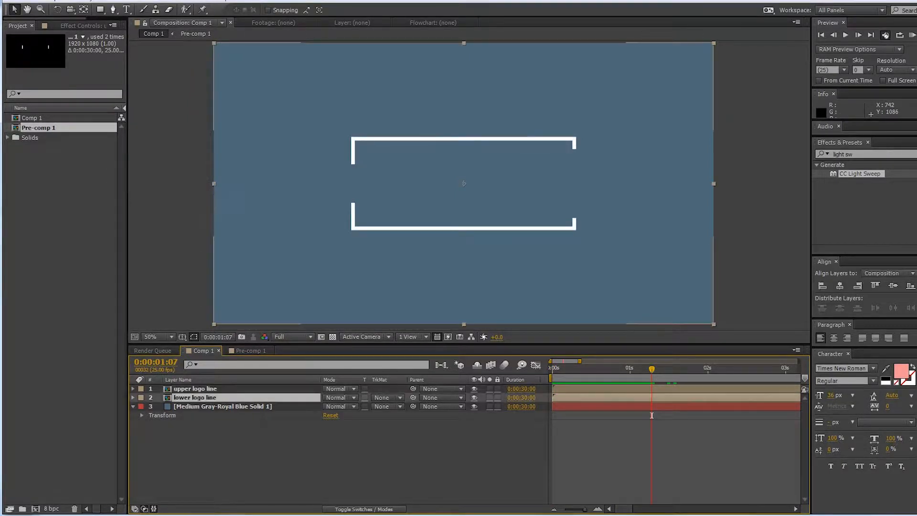
{"action": "right_click", "coordinate": [205, 396]}
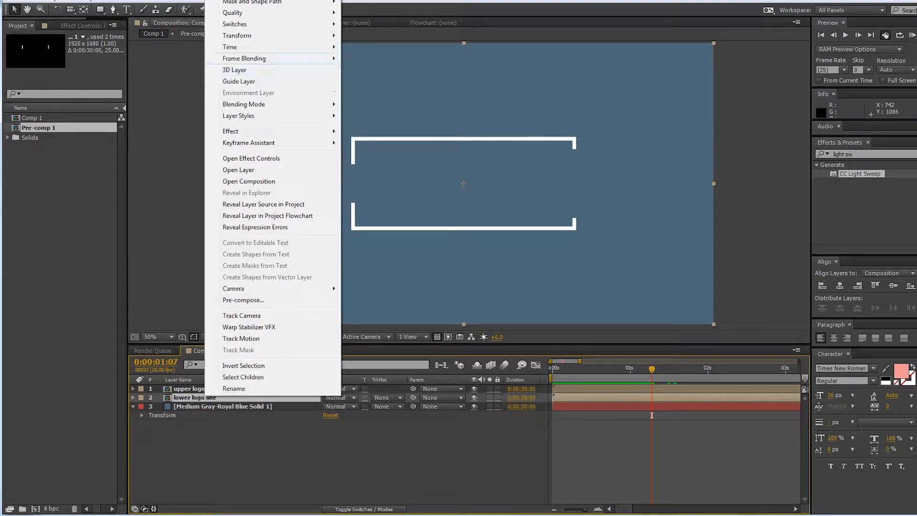
{"action": "mouse_move", "coordinate": [286, 35]}
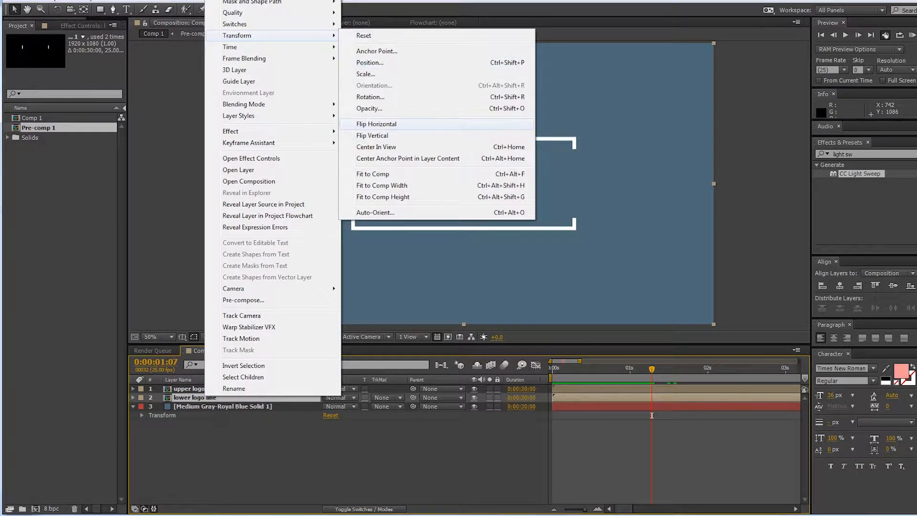
{"action": "left_click", "coordinate": [429, 124]}
Step: Preview both logo lines from the start of the composition and move the current time to 0:00:01:10
{"action": "left_click_drag", "start_coordinate": [651, 414], "coordinate": [552, 415]}
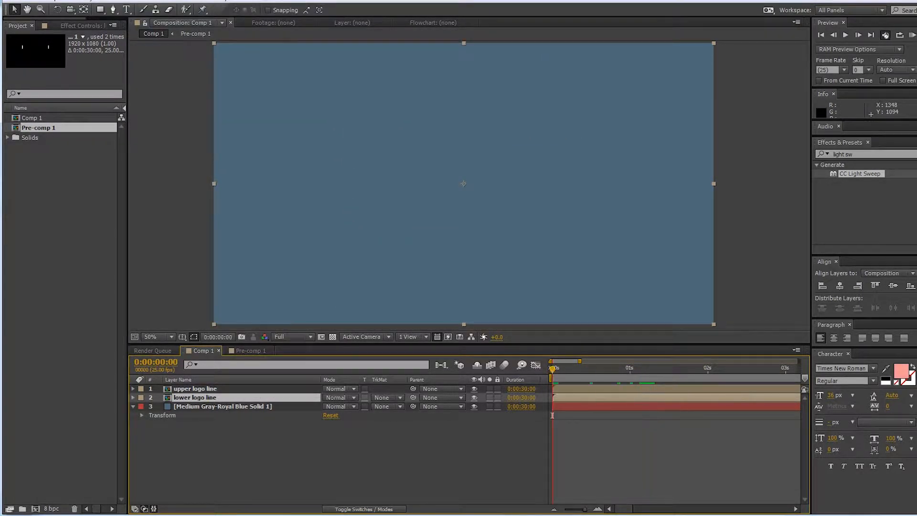
{"action": "left_click", "coordinate": [552, 415]}
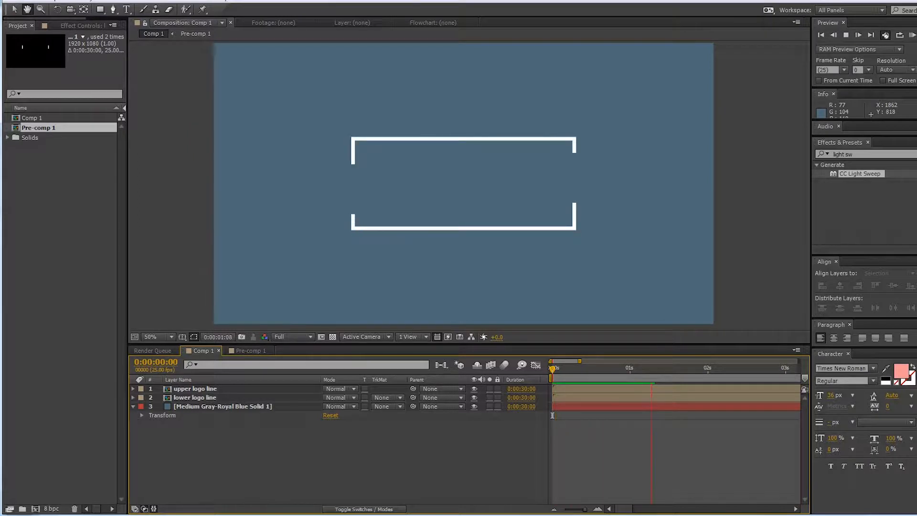
{"action": "left_click", "coordinate": [611, 415]}
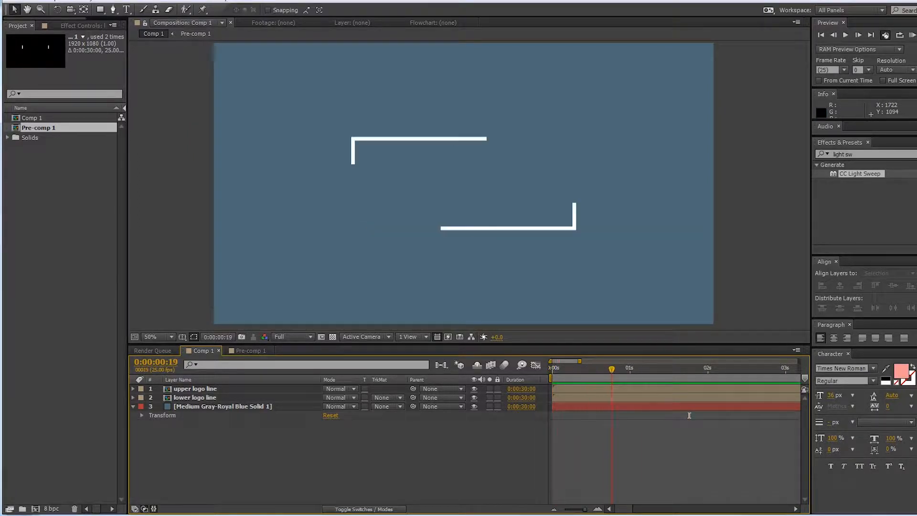
{"action": "left_click_drag", "start_coordinate": [611, 415], "coordinate": [661, 415]}
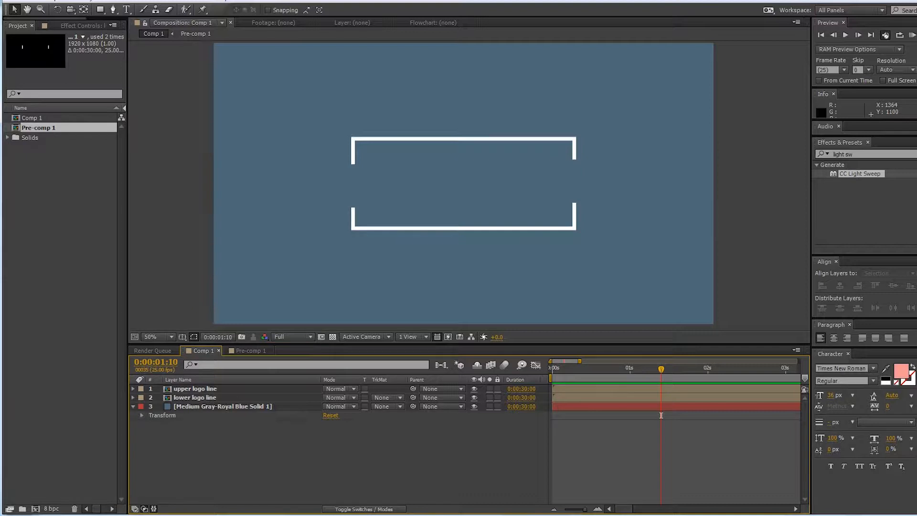
Step: Add a text layer reading "LOGO ANIAMTION" inside the line frame
{"action": "key", "text": "ctrl+t"}
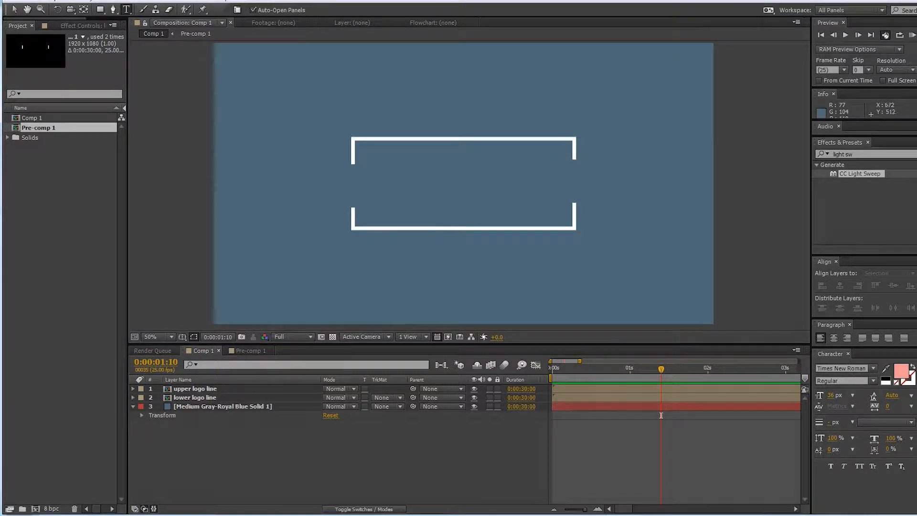
{"action": "left_click", "coordinate": [392, 173]}
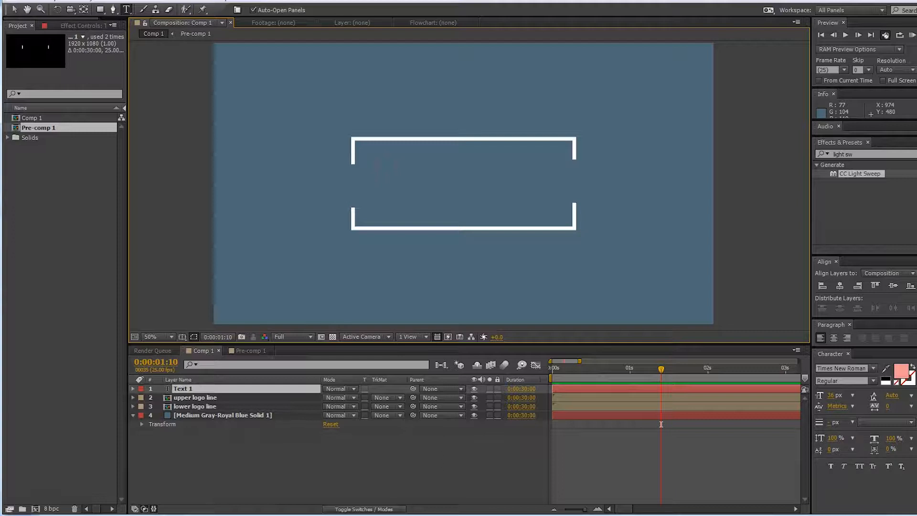
{"action": "type", "text": "LOGO ANIAMTION"}
{"action": "left_click", "coordinate": [15, 9]}
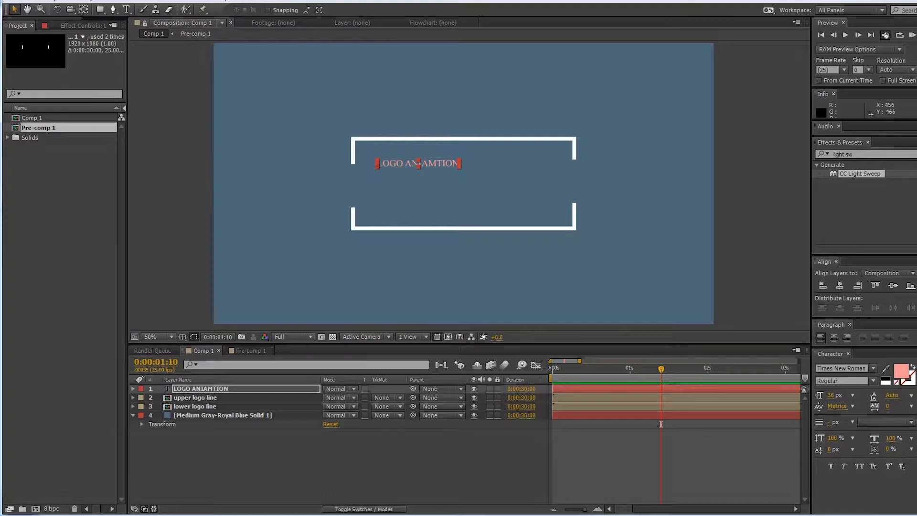
{"action": "key", "text": "Caps_Lock"}
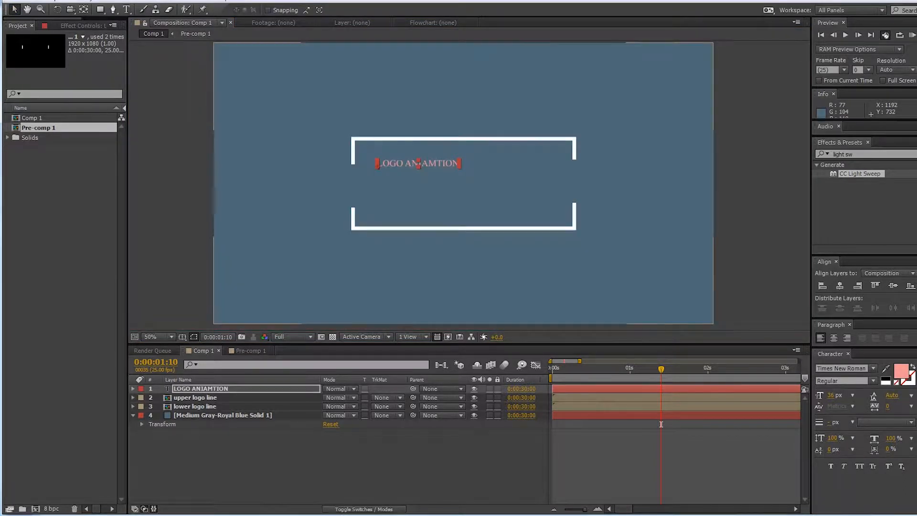
{"action": "left_click", "coordinate": [661, 424]}
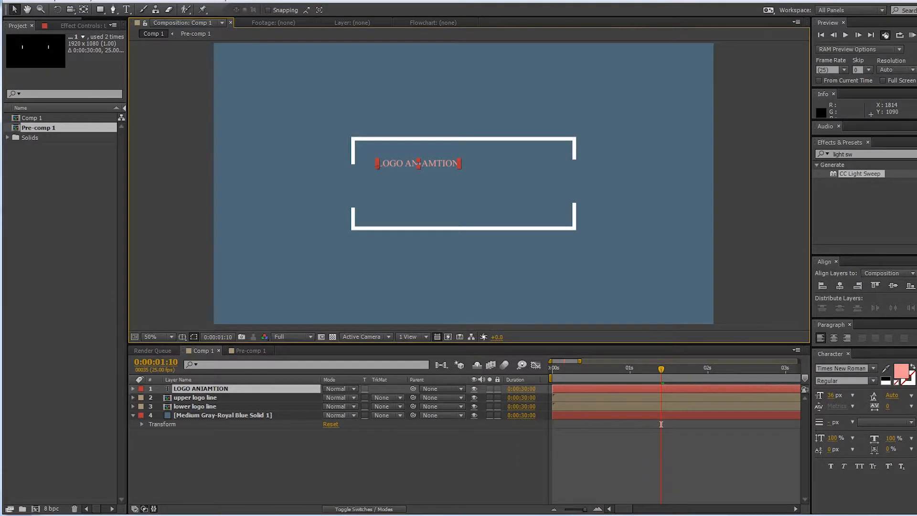
Step: Set the title text's font to Trebuchet MS in the Bold style
{"action": "left_click_drag", "start_coordinate": [865, 368], "coordinate": [816, 368]}
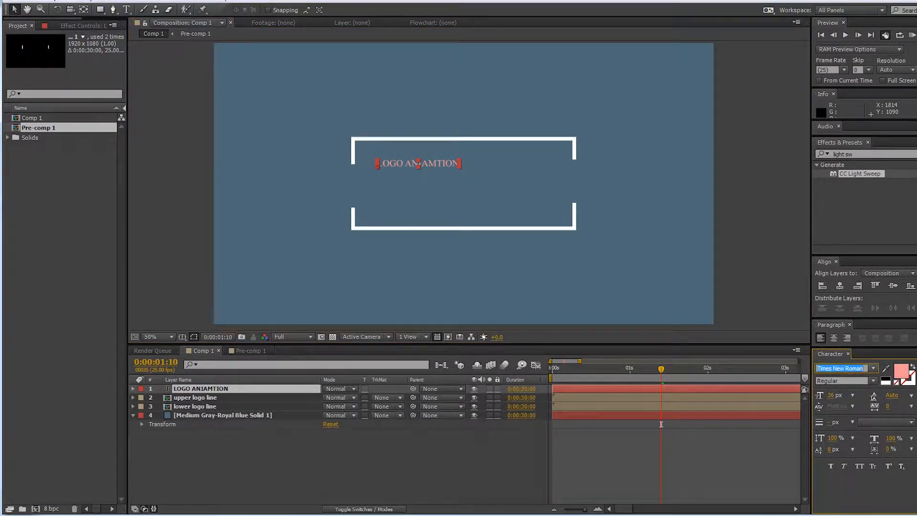
{"action": "key", "text": "Down"}
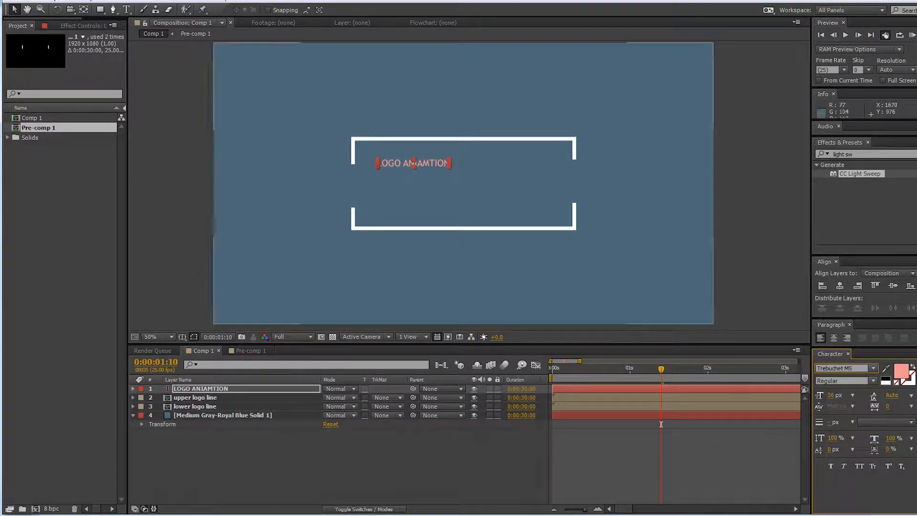
{"action": "left_click", "coordinate": [844, 381]}
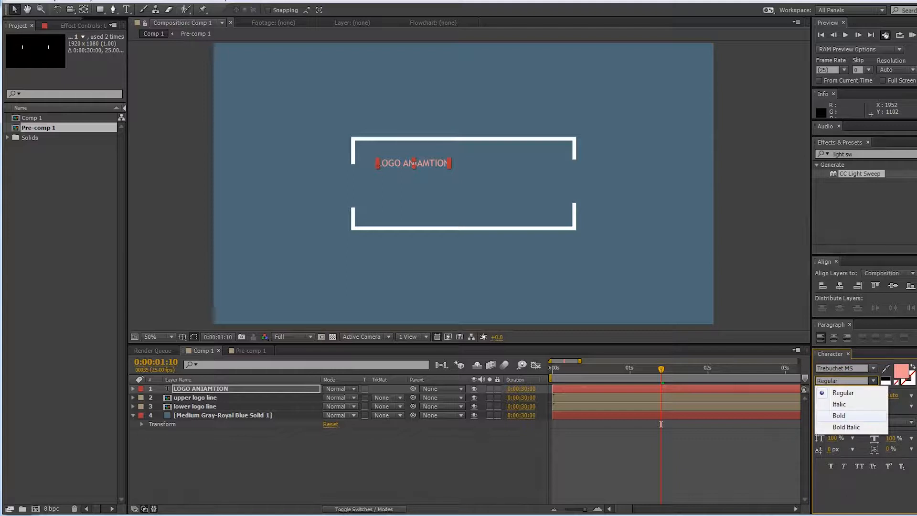
{"action": "left_click", "coordinate": [839, 416]}
Step: Scale the title text to 275% and position it in the upper part of the line frame, spanning nearly its width
{"action": "key", "text": "s"}
{"action": "left_click_drag", "start_coordinate": [340, 397], "coordinate": [420, 397]}
{"action": "left_click_drag", "start_coordinate": [520, 150], "coordinate": [508, 158]}
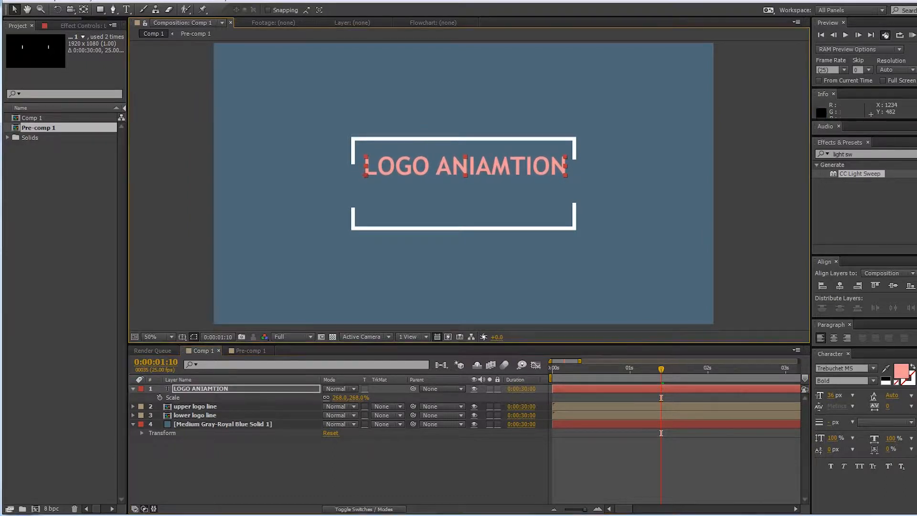
{"action": "left_click_drag", "start_coordinate": [341, 398], "coordinate": [356, 398]}
{"action": "left_click", "coordinate": [463, 139]}
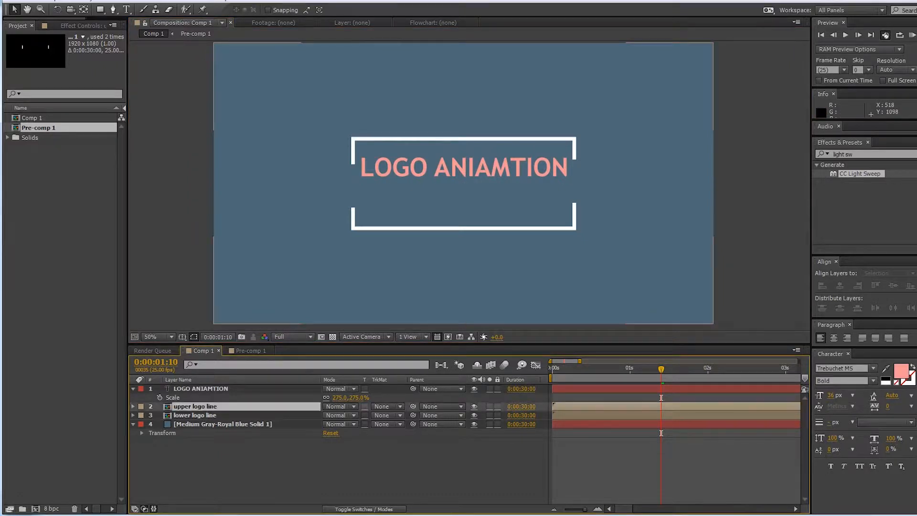
Step: Duplicate the title text layer and move the copy straight down to just below the original
{"action": "left_click", "coordinate": [463, 167]}
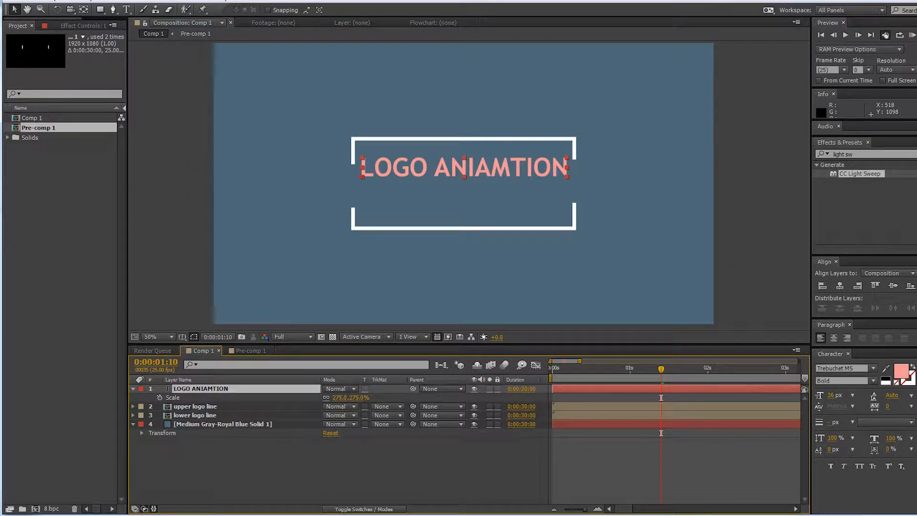
{"action": "key", "text": "ctrl+d"}
{"action": "key", "text": "shift+Down"}
{"action": "key", "text": "shift+Down"}
{"action": "key", "text": "shift+Down"}
{"action": "key", "text": "shift+Down"}
{"action": "key", "text": "shift+Down"}
{"action": "key", "text": "shift+Down"}
{"action": "key", "text": "shift+Down"}
{"action": "key", "text": "shift+Down"}
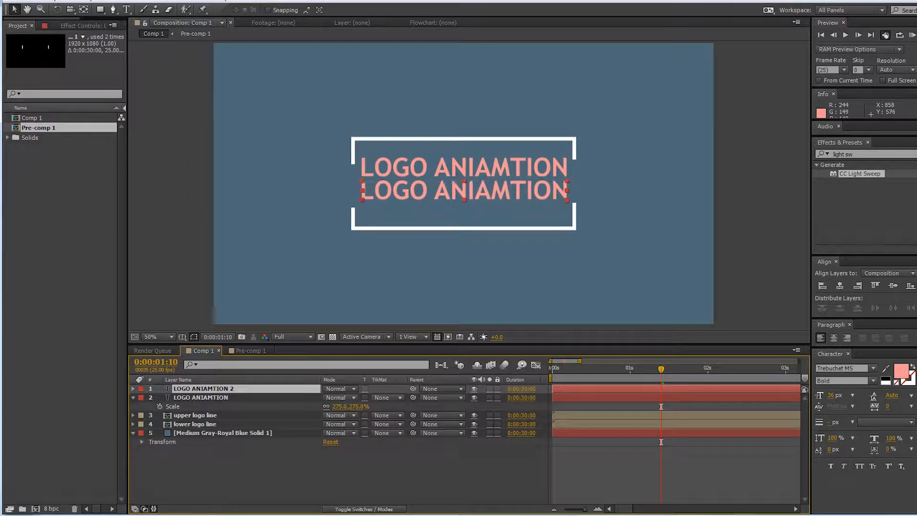
Step: Correct the spelling of the upper text line so it reads "LOGO ANIMATION"
{"action": "double_click", "coordinate": [203, 388]}
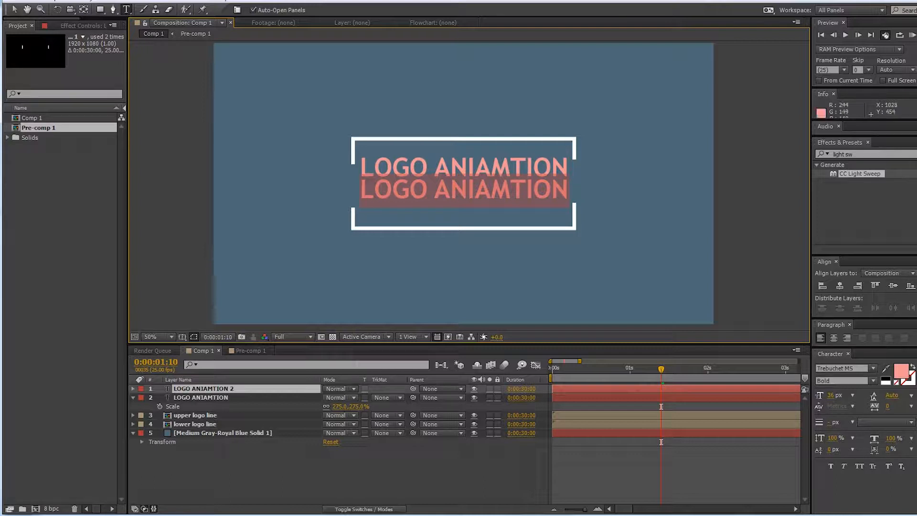
{"action": "left_click", "coordinate": [200, 397]}
{"action": "double_click", "coordinate": [467, 165]}
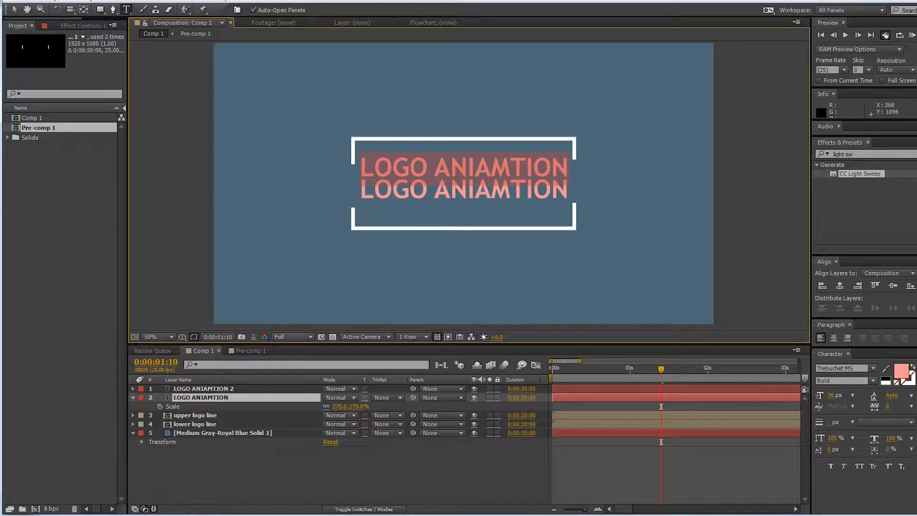
{"action": "left_click_drag", "start_coordinate": [468, 166], "coordinate": [586, 166]}
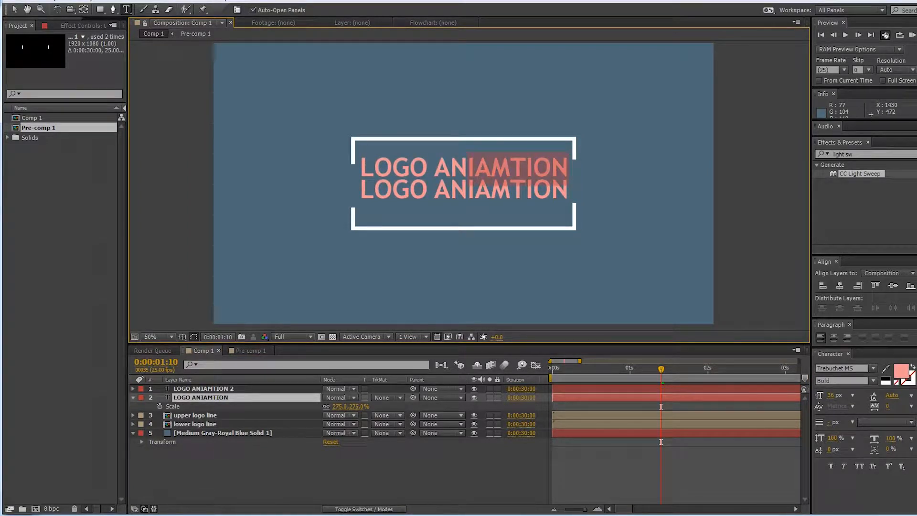
{"action": "type", "text": "imation"}
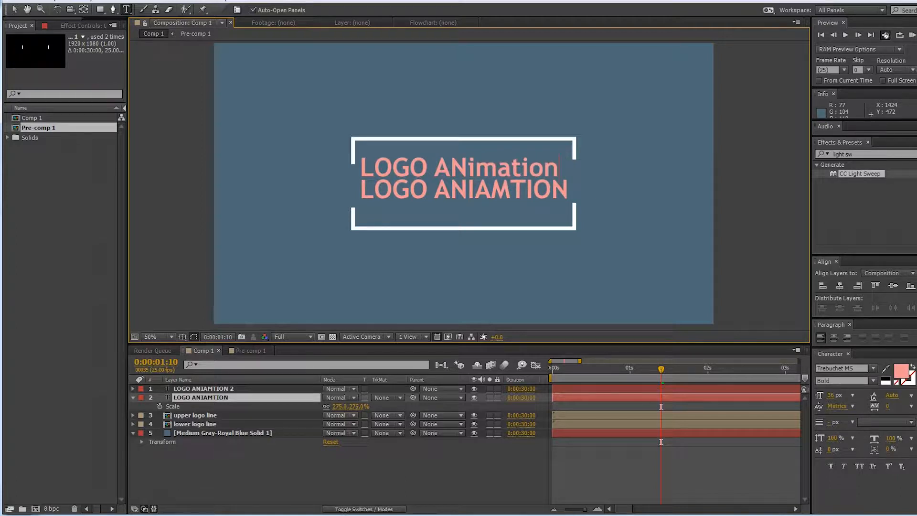
{"action": "key", "text": "ctrl+Return"}
{"action": "key", "text": "ctrl+z"}
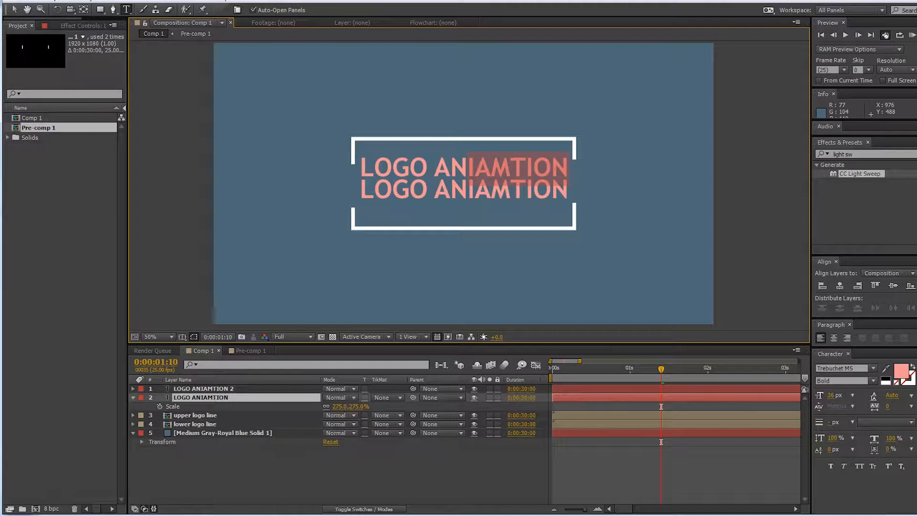
{"action": "key", "text": "BackSpace"}
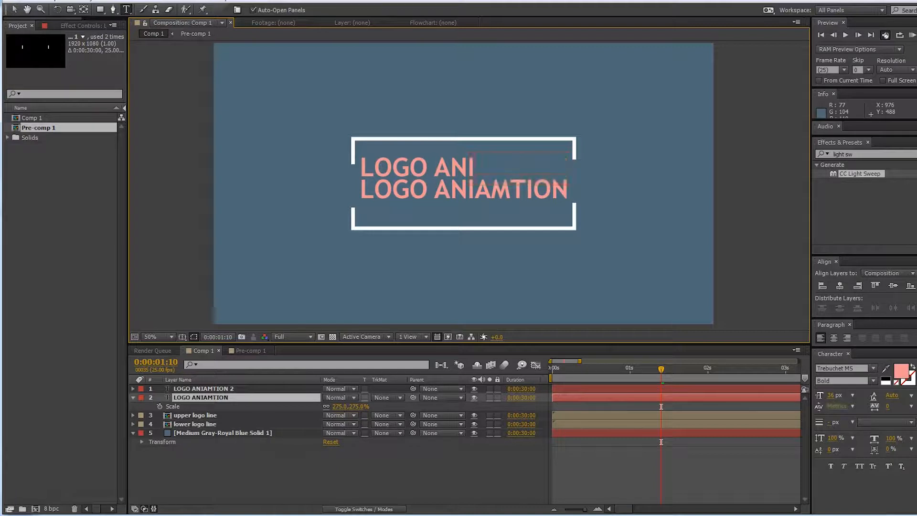
{"action": "type", "text": "MATION"}
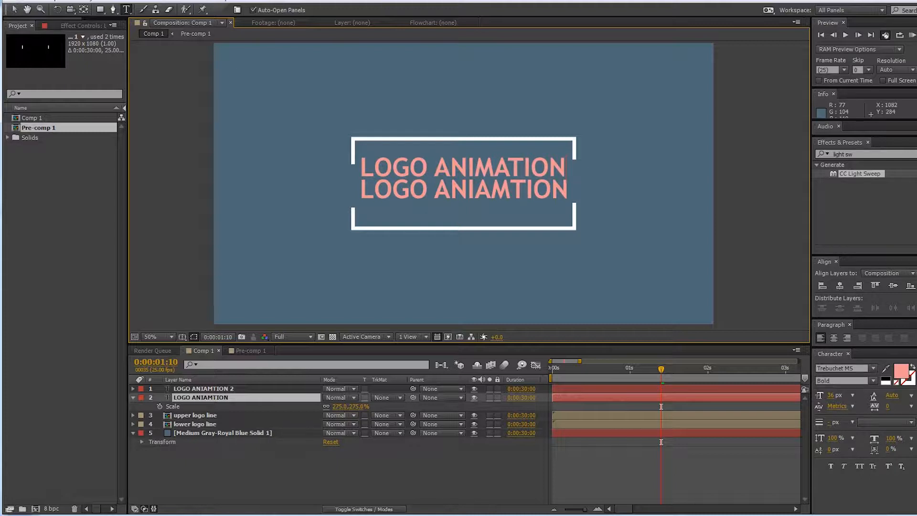
{"action": "left_click", "coordinate": [14, 9]}
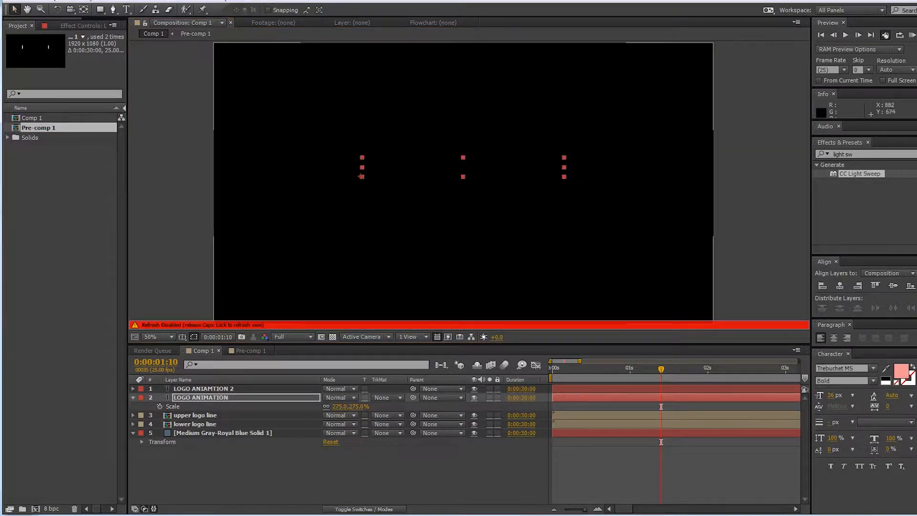
{"action": "key", "text": "Caps_Lock"}
Step: Replace the duplicated text with "FREE TEMPLATE" and stretch it horizontally to match the width of LOGO ANIMATION
{"action": "left_click", "coordinate": [204, 389]}
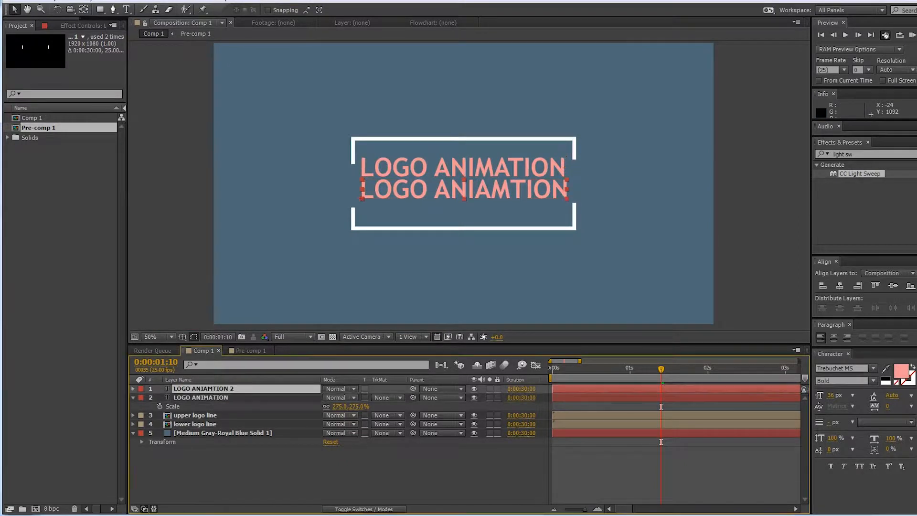
{"action": "double_click", "coordinate": [204, 389]}
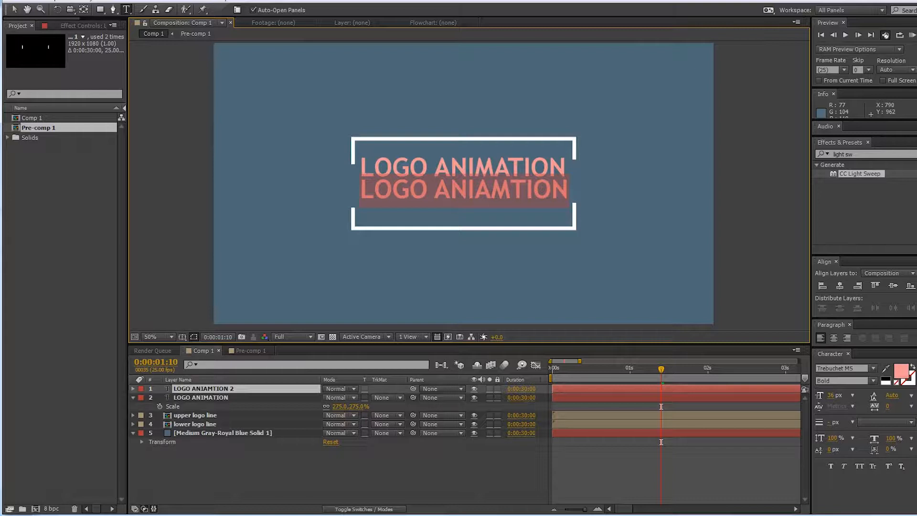
{"action": "type", "text": "FREE"}
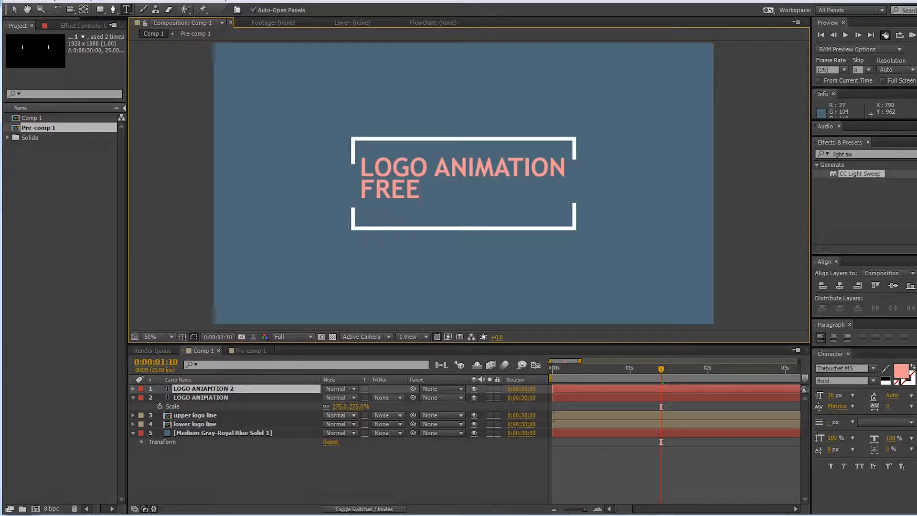
{"action": "type", "text": " TEM"}
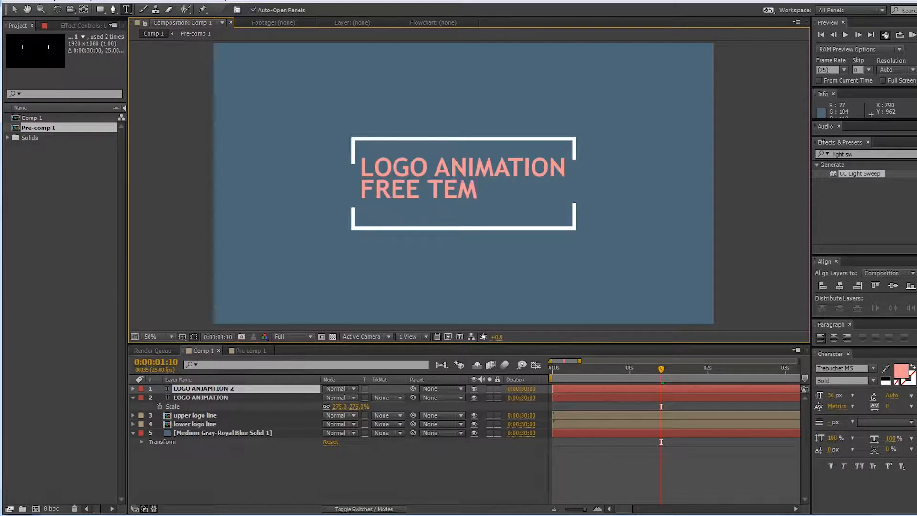
{"action": "type", "text": "PLATE"}
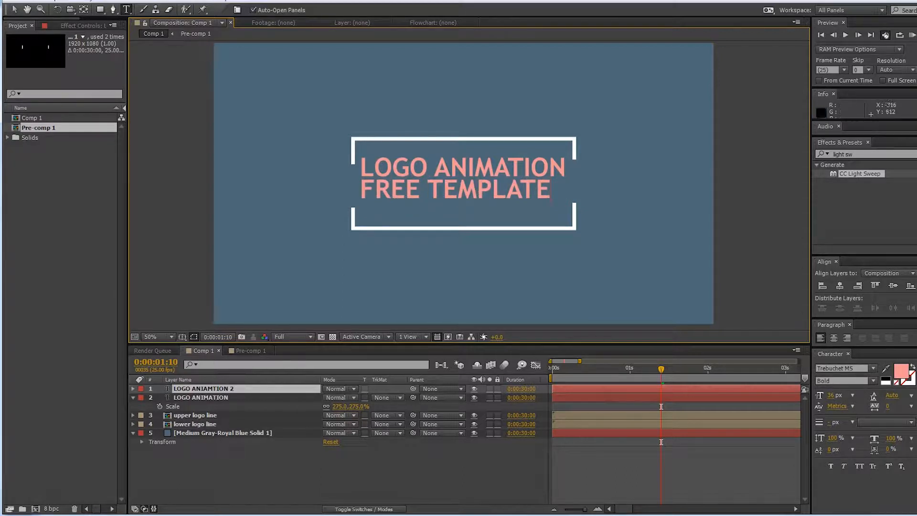
{"action": "left_click", "coordinate": [14, 9]}
{"action": "key", "text": "Caps_Lock"}
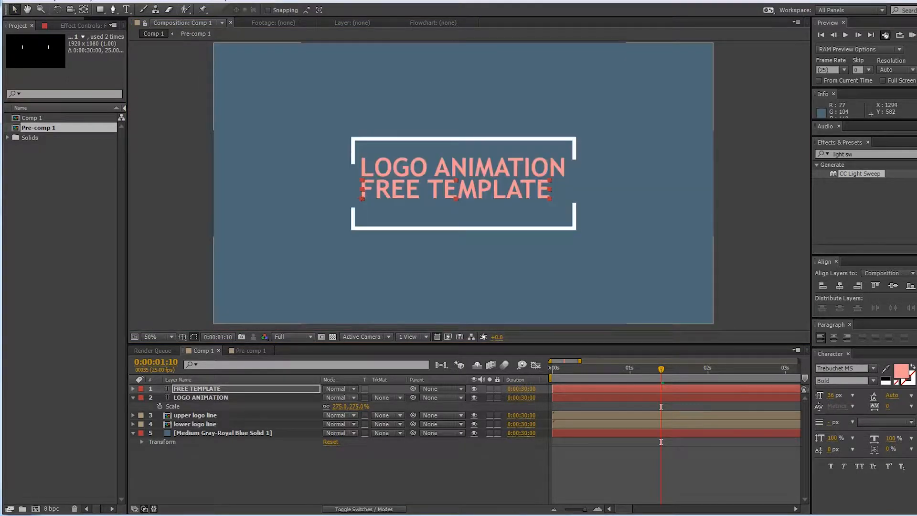
{"action": "left_click", "coordinate": [420, 242]}
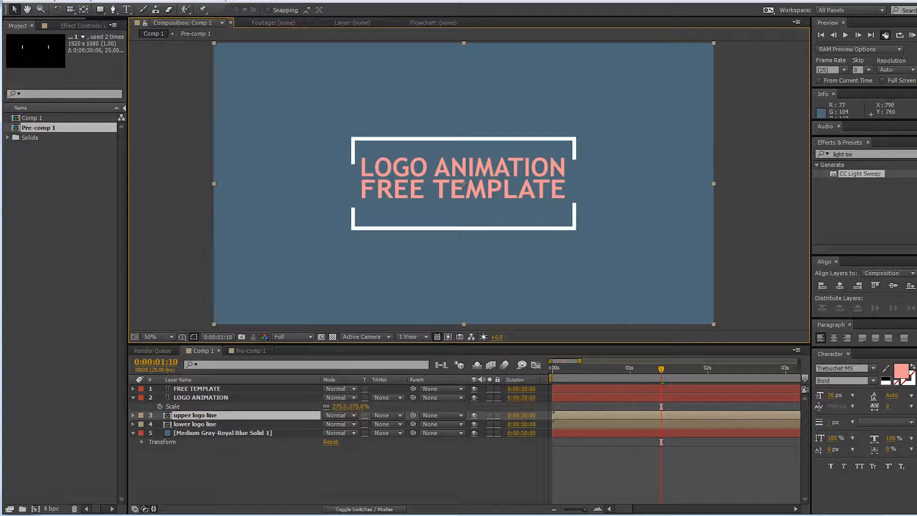
Step: Duplicate the FREE TEMPLATE layer and place the copy below it, near the frame's lower edge
{"action": "left_click", "coordinate": [201, 389]}
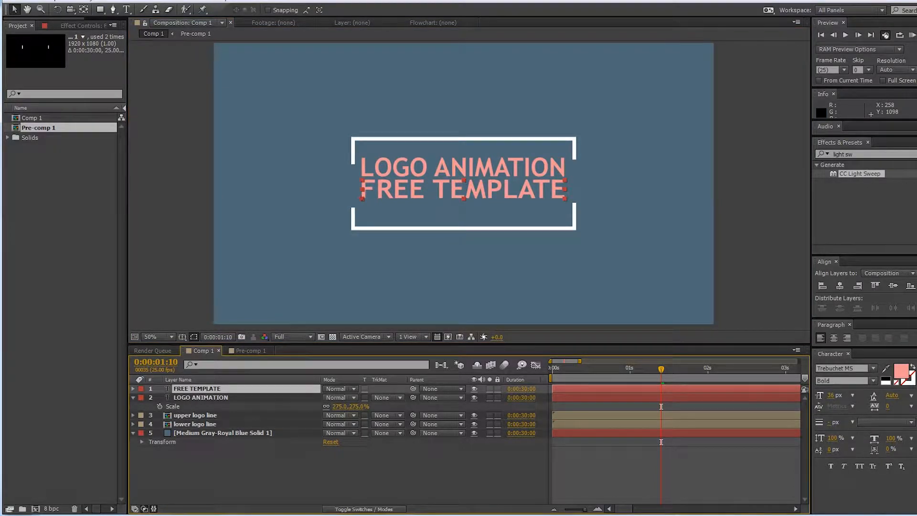
{"action": "key", "text": "ctrl+d"}
{"action": "left_click_drag", "start_coordinate": [476, 192], "coordinate": [476, 217]}
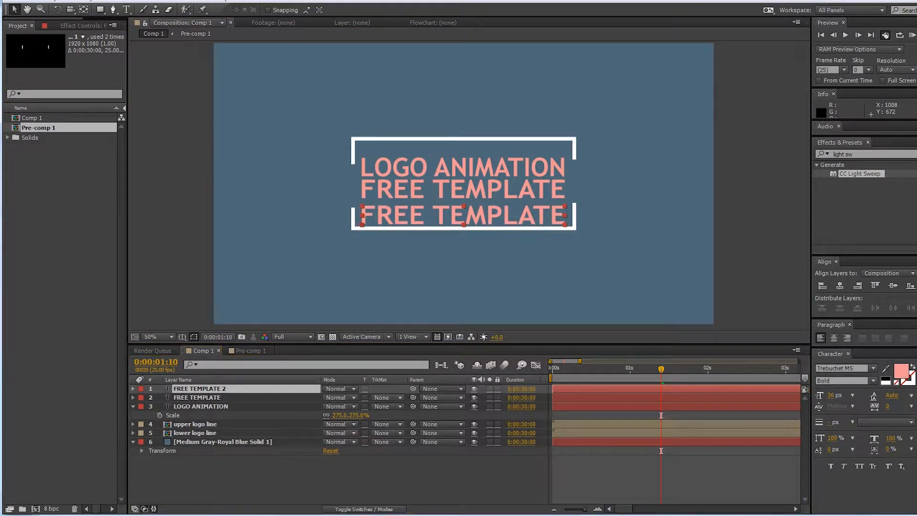
Step: Replace the text of the lowest line with "FREE AFTER EFFECT TEMPLATE"
{"action": "double_click", "coordinate": [476, 218]}
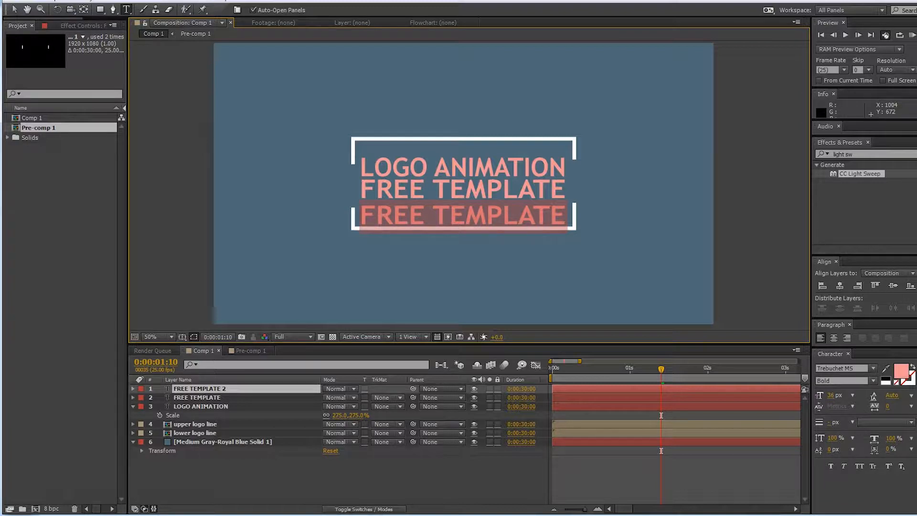
{"action": "type", "text": "FR"}
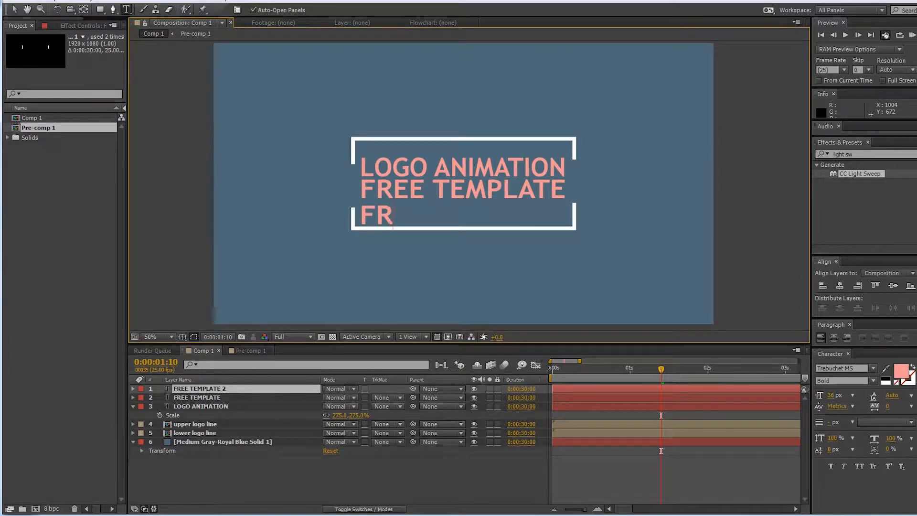
{"action": "type", "text": "EE AFT"}
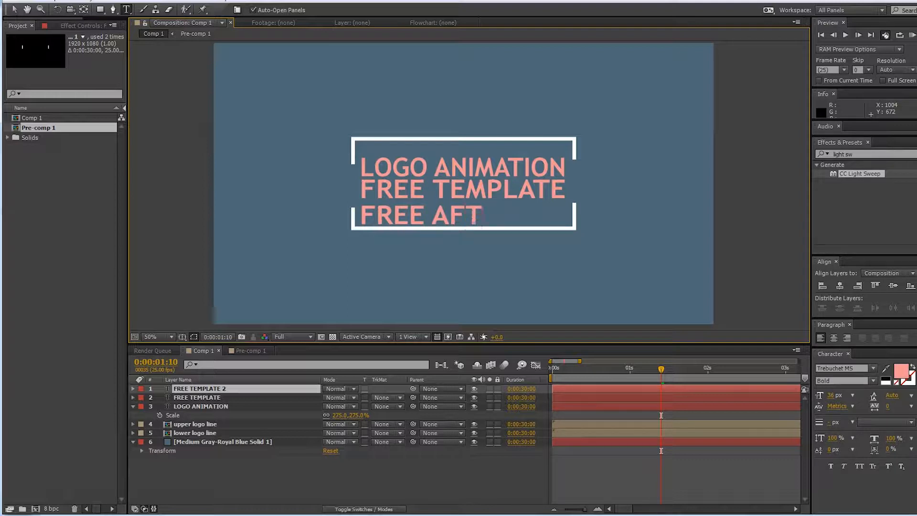
{"action": "type", "text": "ER EFFECT"}
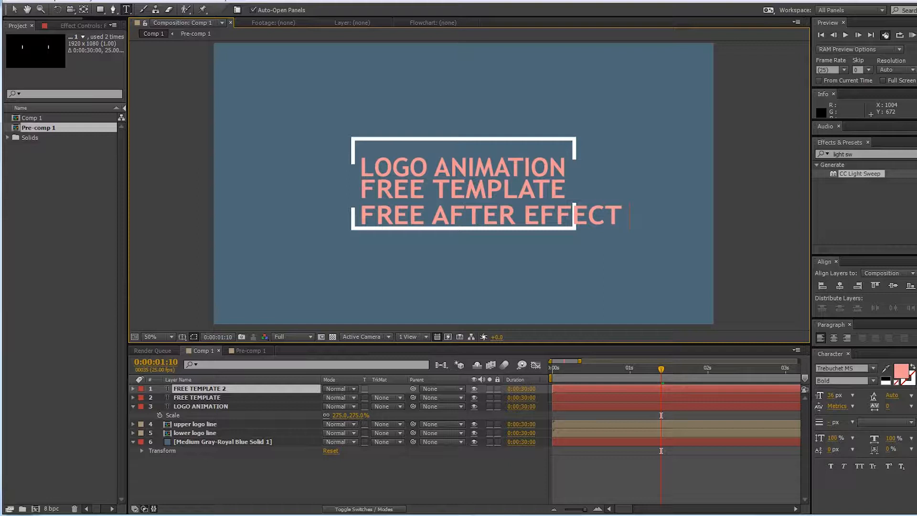
{"action": "type", "text": " TEMPL"}
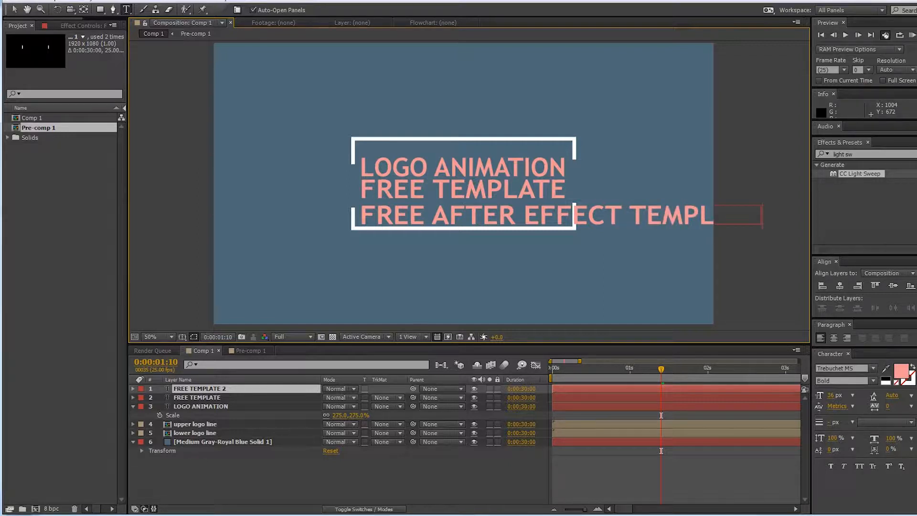
{"action": "left_click", "coordinate": [14, 9]}
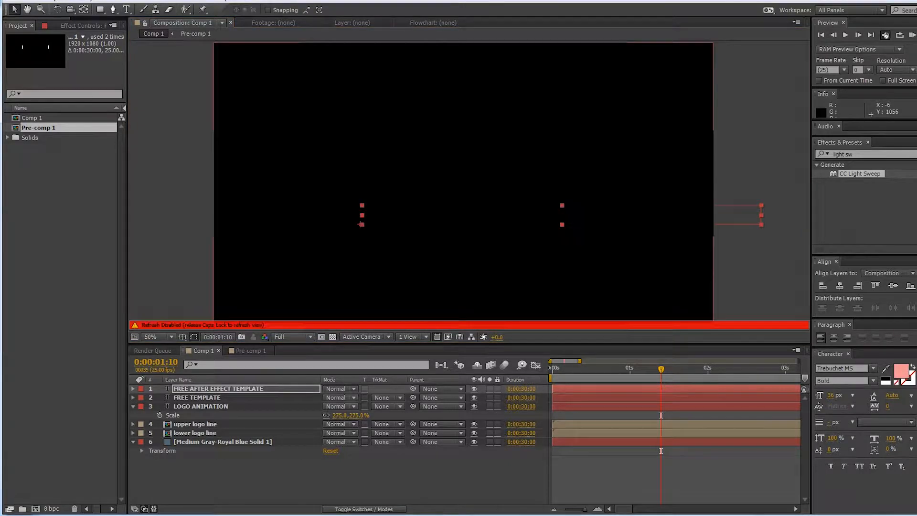
{"action": "key", "text": "Caps_Lock"}
Step: Scale the FREE AFTER EFFECT TEMPLATE text to 151.3, 142.6% and position it directly beneath FREE TEMPLATE, aligned to its width
{"action": "key", "text": "s"}
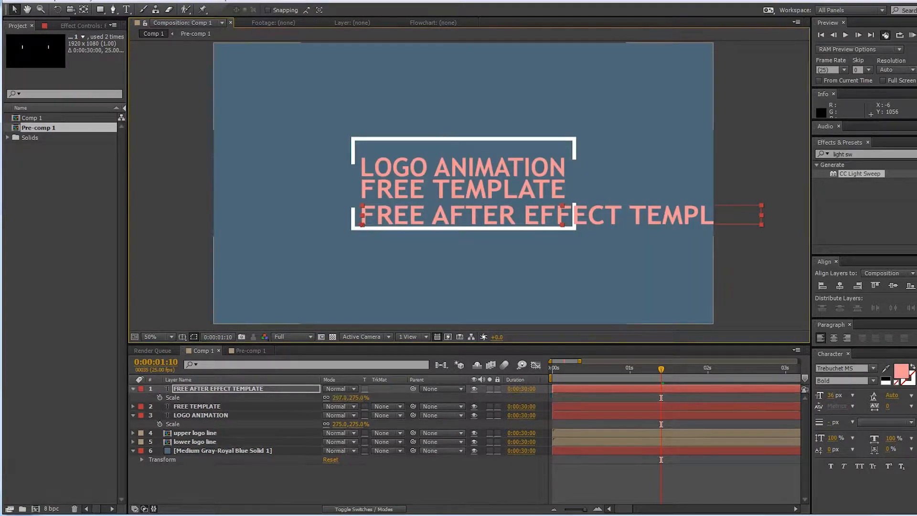
{"action": "left_click_drag", "start_coordinate": [338, 397], "coordinate": [269, 398]}
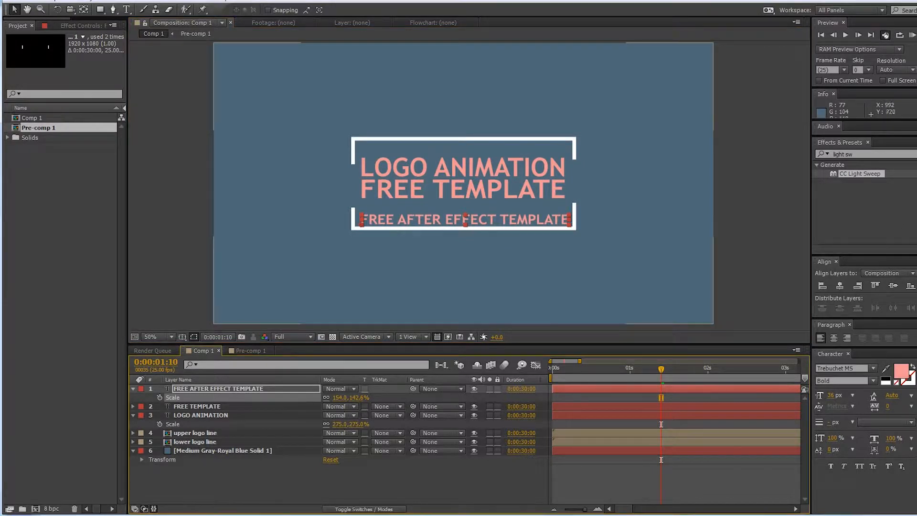
{"action": "left_click_drag", "start_coordinate": [481, 219], "coordinate": [480, 209]}
{"action": "scroll", "coordinate": [562, 202], "scroll_direction": "up", "scroll_amount": 1}
{"action": "left_click_drag", "start_coordinate": [668, 231], "coordinate": [658, 228]}
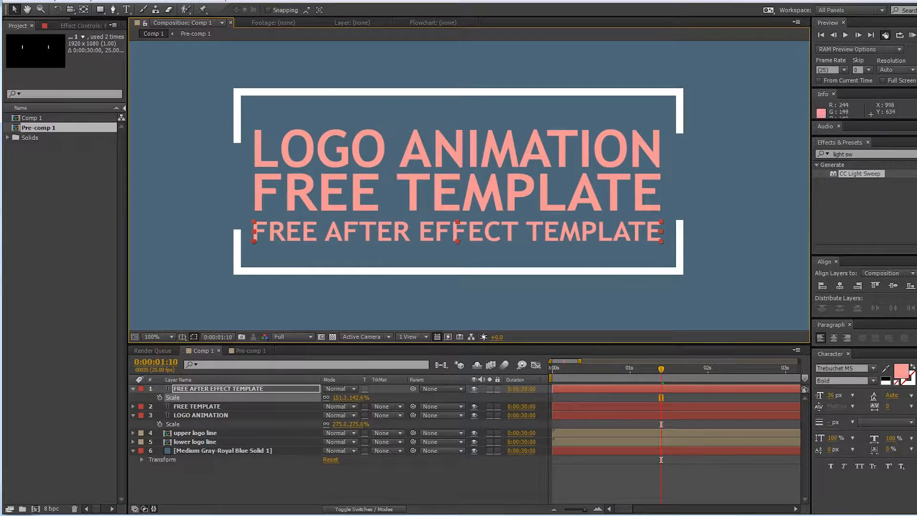
{"action": "scroll", "coordinate": [389, 199], "scroll_direction": "down", "scroll_amount": 1}
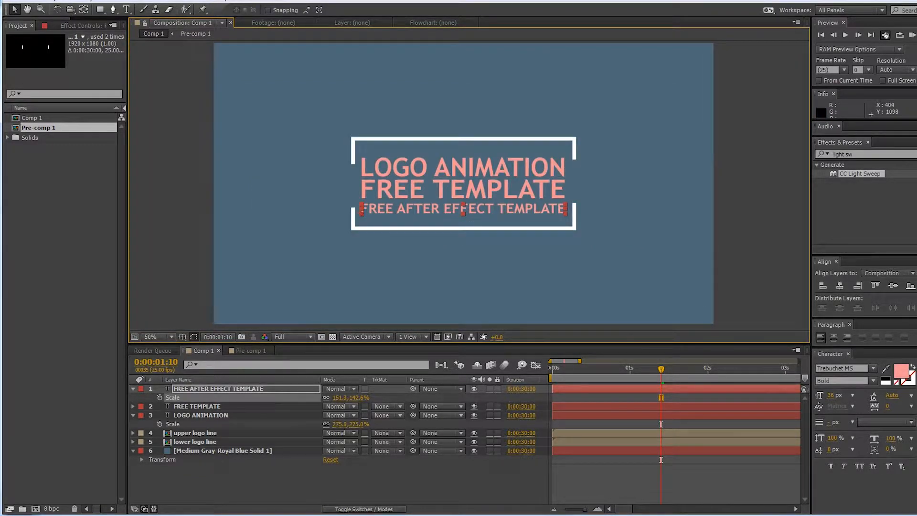
Step: Recolour the FREE AFTER EFFECT TEMPLATE text to dark blue #102D3D and preview the logo animation
{"action": "left_click", "coordinate": [901, 371]}
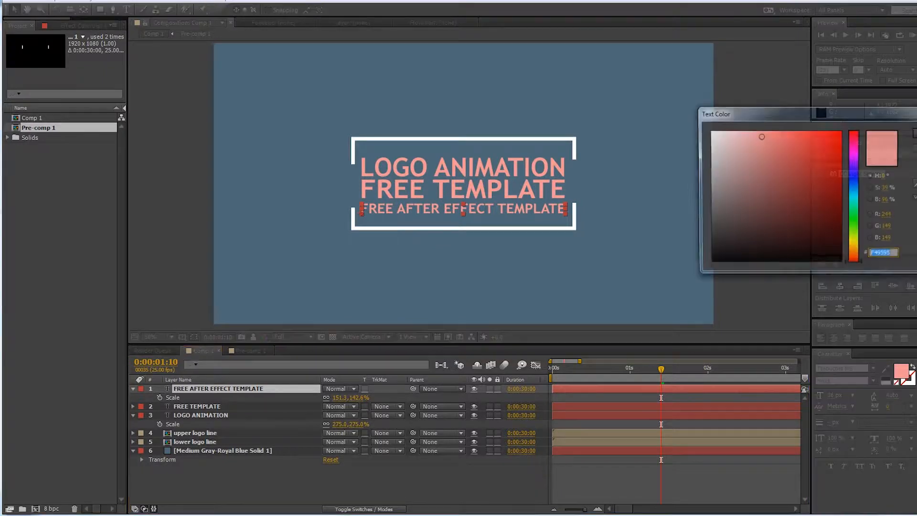
{"action": "left_click", "coordinate": [915, 183]}
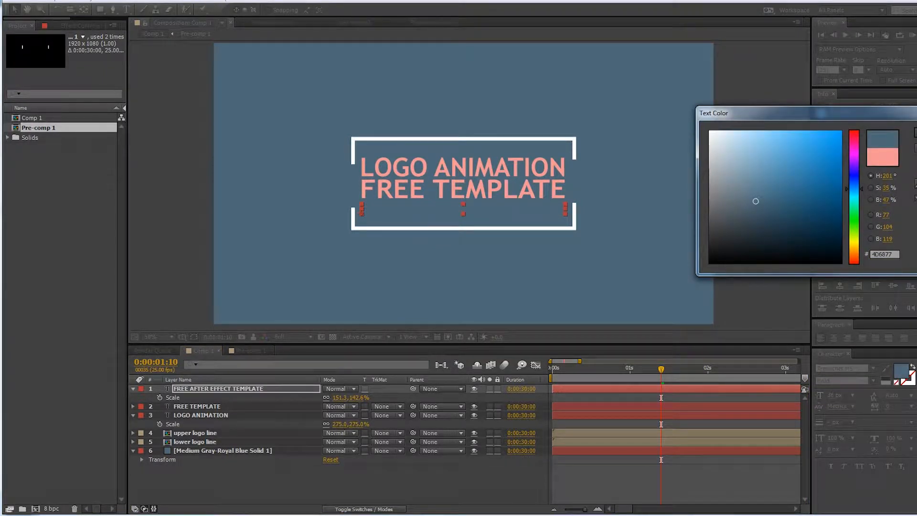
{"action": "mouse_move", "coordinate": [755, 201]}
{"action": "left_mouse_down"}
{"action": "mouse_move", "coordinate": [812, 204]}
{"action": "mouse_move", "coordinate": [806, 231]}
{"action": "left_mouse_up"}
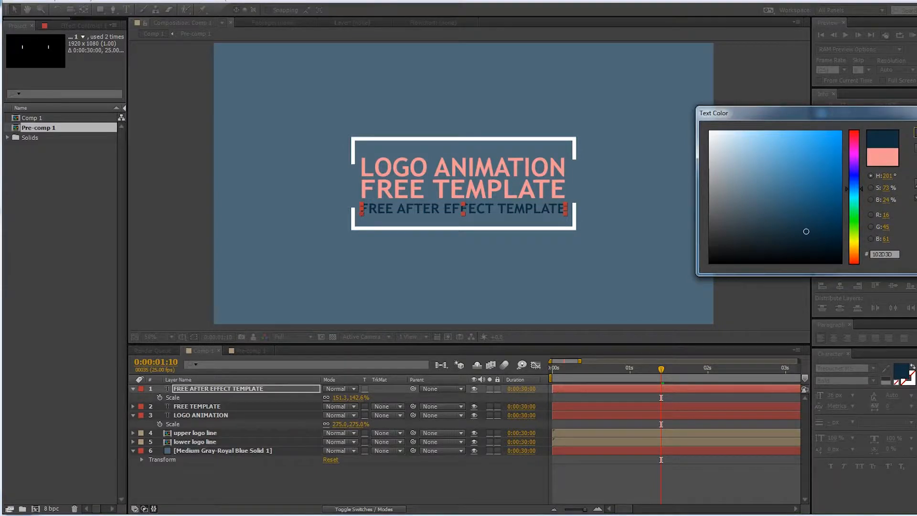
{"action": "key", "text": "Return"}
{"action": "key", "text": "comma"}
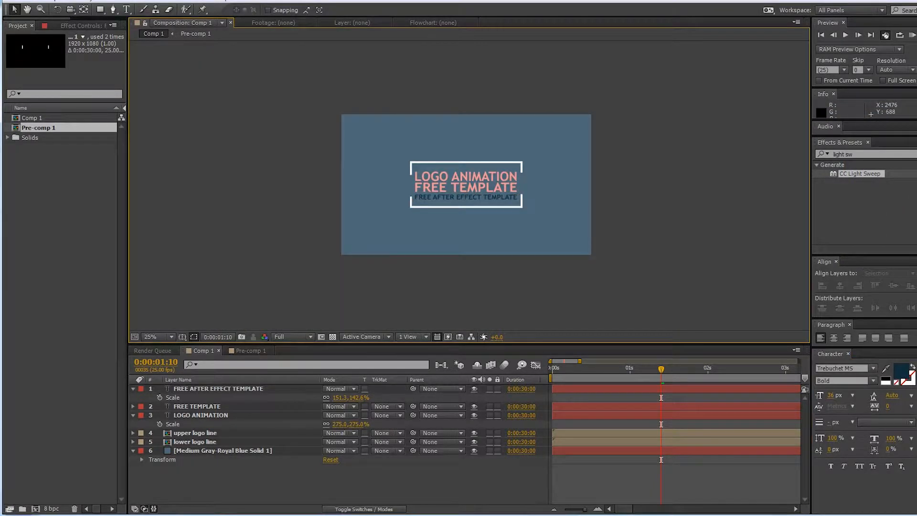
{"action": "scroll", "coordinate": [562, 206], "scroll_direction": "up", "scroll_amount": 1}
{"action": "left_click_drag", "start_coordinate": [560, 203], "coordinate": [561, 208]}
{"action": "scroll", "coordinate": [562, 208], "scroll_direction": "down", "scroll_amount": 1}
{"action": "key", "text": "space"}
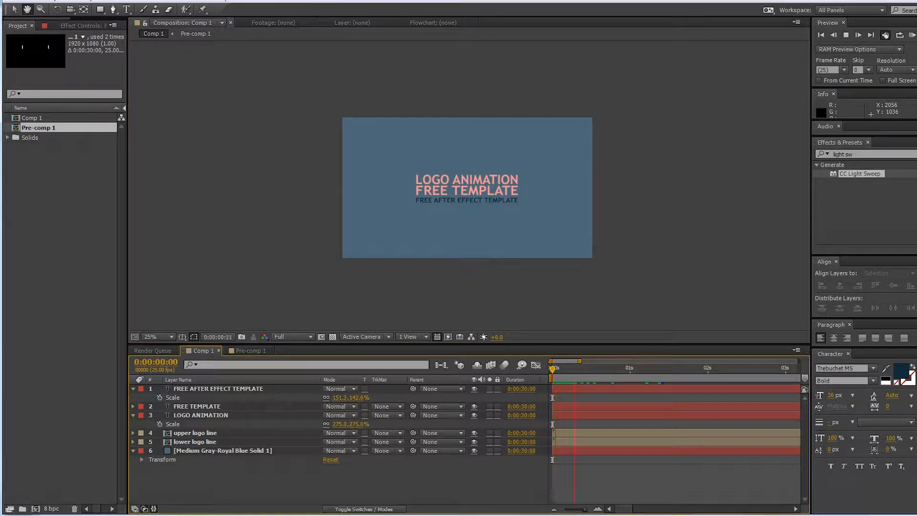
{"action": "scroll", "coordinate": [549, 230], "scroll_direction": "up", "scroll_amount": 1}
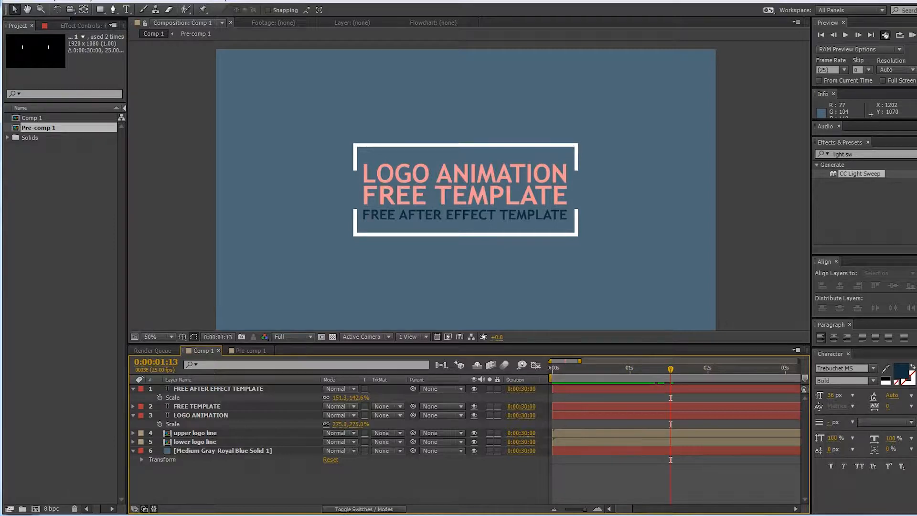
Step: Parent FREE TEMPLATE to LOGO ANIMATION and add a Position keyframe to LOGO ANIMATION at 0:00:01:13
{"action": "left_click", "coordinate": [197, 406]}
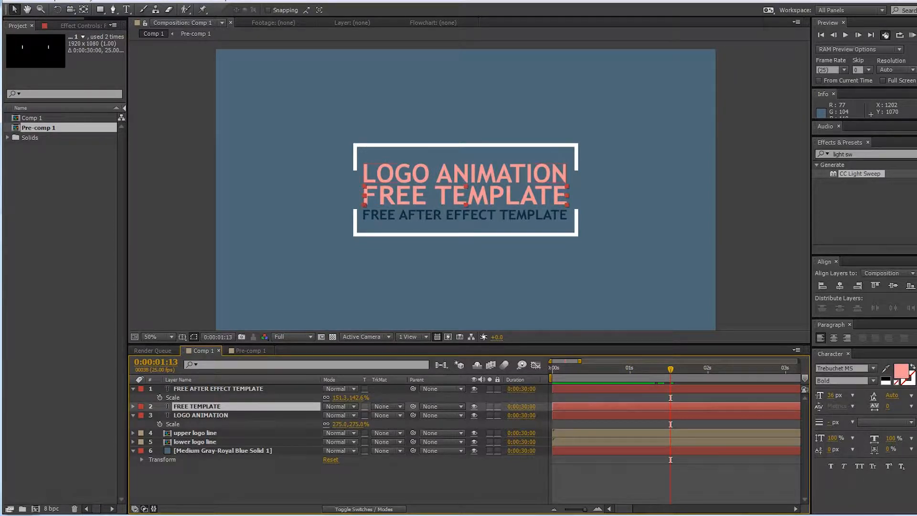
{"action": "left_click_drag", "start_coordinate": [413, 407], "coordinate": [269, 415]}
{"action": "left_click", "coordinate": [257, 415]}
{"action": "key", "text": "p"}
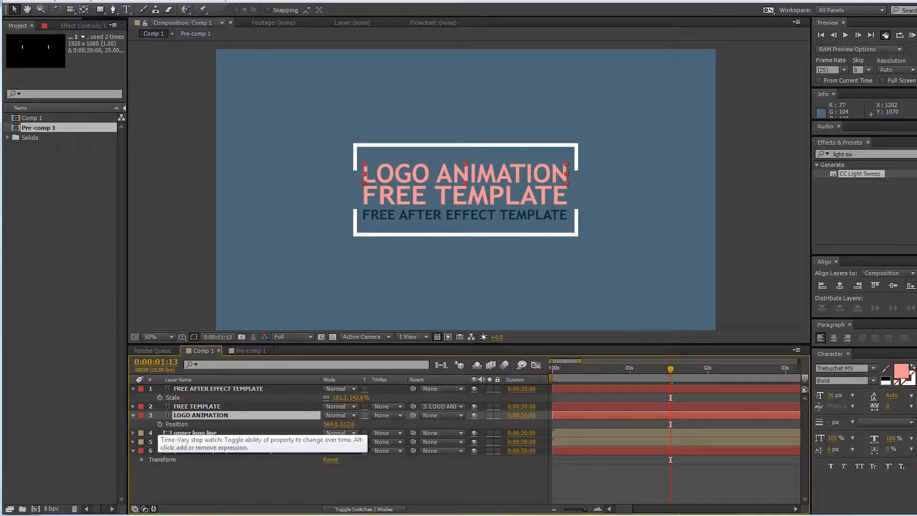
{"action": "left_click", "coordinate": [159, 424]}
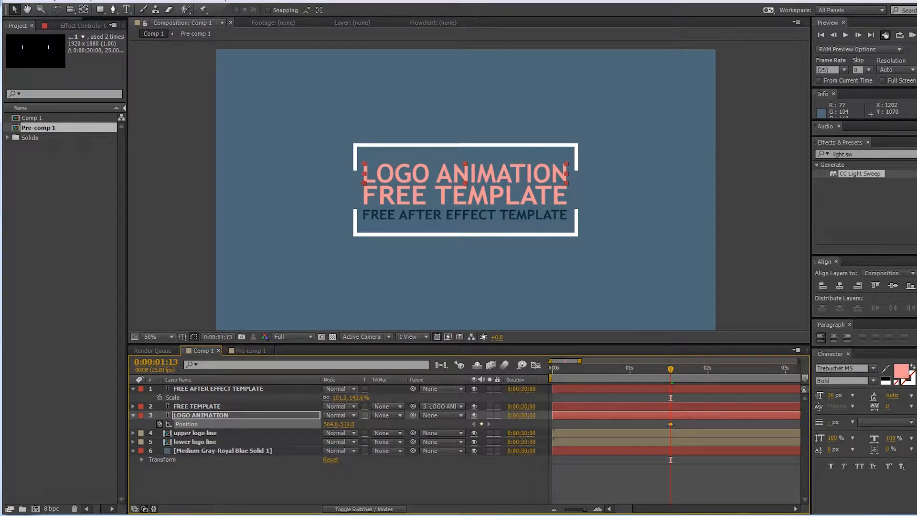
Step: Move LOGO ANIMATION's Position keyframe to 0:00:00:19 and add a lower starting position of 564, 844 at 0:00:00:09
{"action": "key", "text": "Home"}
{"action": "key", "text": "space"}
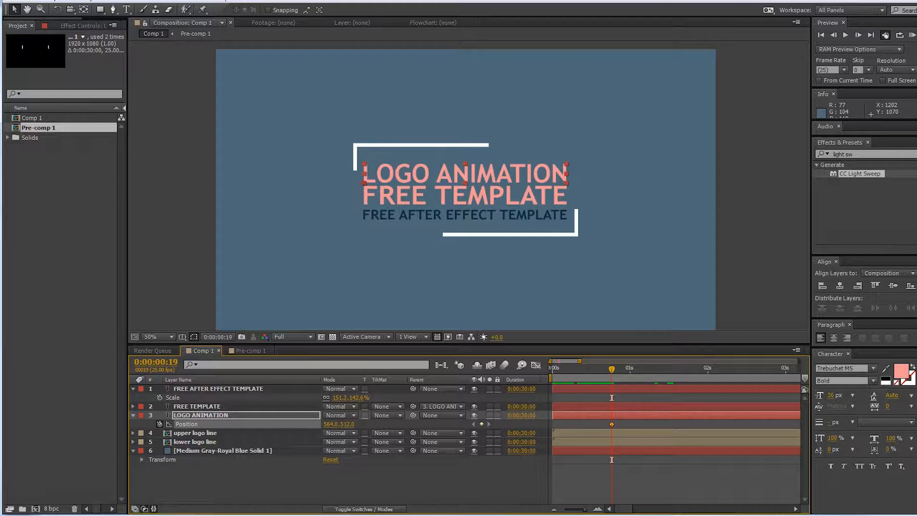
{"action": "left_click_drag", "start_coordinate": [612, 369], "coordinate": [593, 369]}
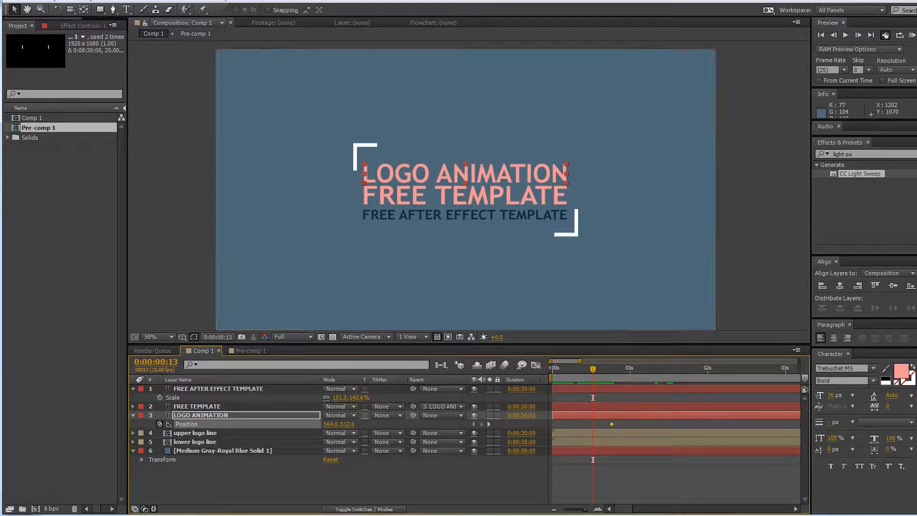
{"action": "mouse_move", "coordinate": [593, 369]}
{"action": "left_mouse_down"}
{"action": "mouse_move", "coordinate": [611, 369]}
{"action": "mouse_move", "coordinate": [580, 369]}
{"action": "left_mouse_up"}
{"action": "left_click_drag", "start_coordinate": [365, 172], "coordinate": [364, 256]}
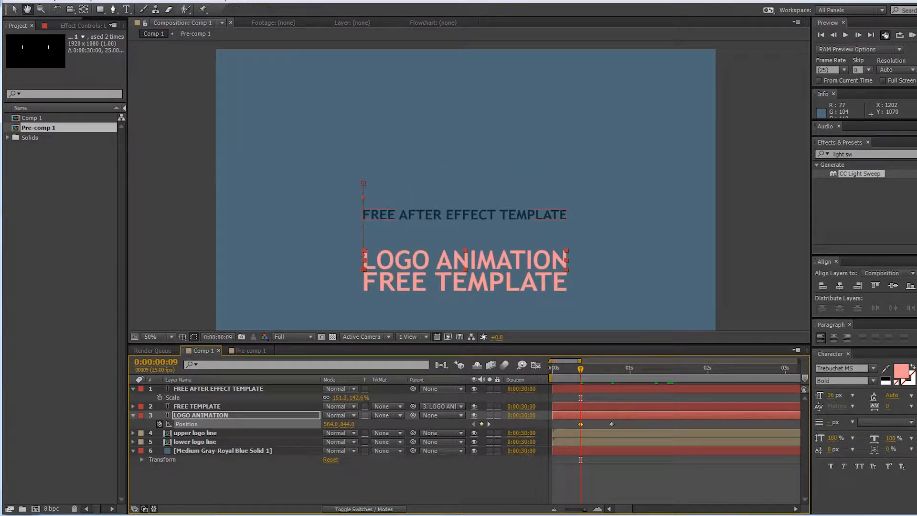
Step: Apply Easy Ease to LOGO ANIMATION's Position keyframes and reshape the speed curve for a fast start and gradual slowdown
{"action": "key", "text": "space"}
{"action": "key", "text": "space"}
{"action": "left_click_drag", "start_coordinate": [568, 423], "coordinate": [633, 433]}
{"action": "key", "text": "F9"}
{"action": "key", "text": "shift+F3"}
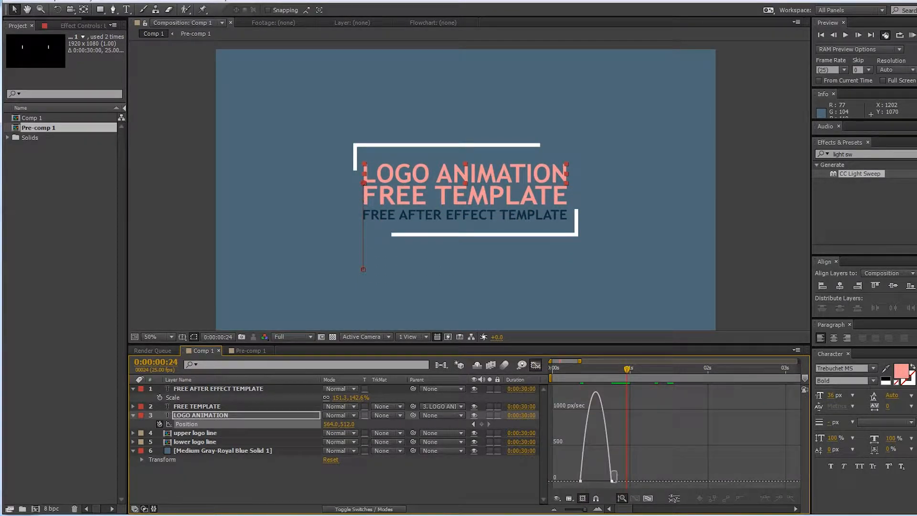
{"action": "left_click_drag", "start_coordinate": [612, 480], "coordinate": [596, 480]}
{"action": "key", "text": "space"}
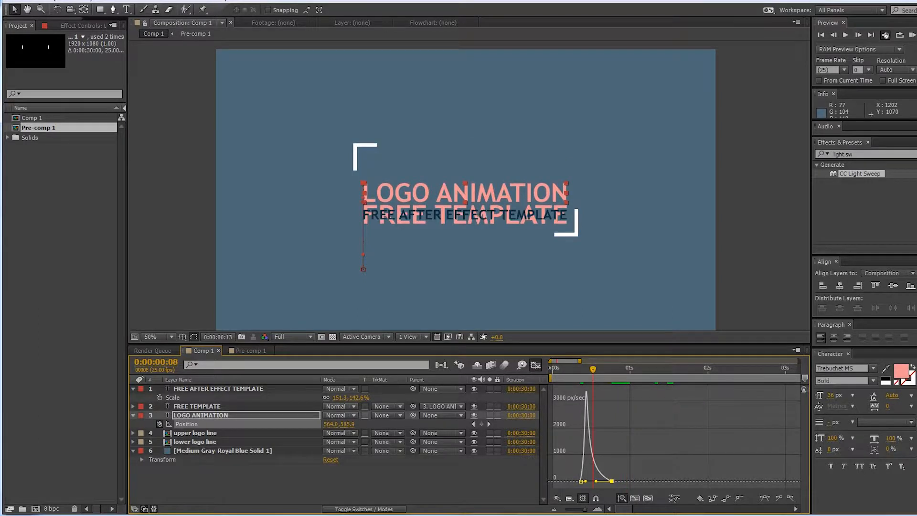
{"action": "key", "text": "shift+F3"}
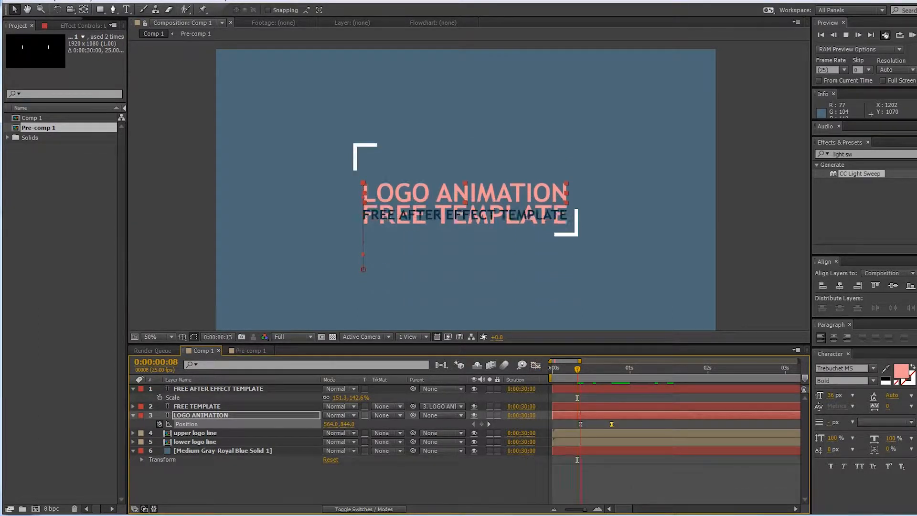
Step: Move LOGO ANIMATION's ending Position keyframe to 0:00:01:07 and preview the slower rise
{"action": "left_click_drag", "start_coordinate": [636, 424], "coordinate": [652, 424]}
{"action": "left_click_drag", "start_coordinate": [609, 369], "coordinate": [581, 369]}
{"action": "key", "text": "space"}
{"action": "key", "text": "space"}
{"action": "key", "text": "space"}
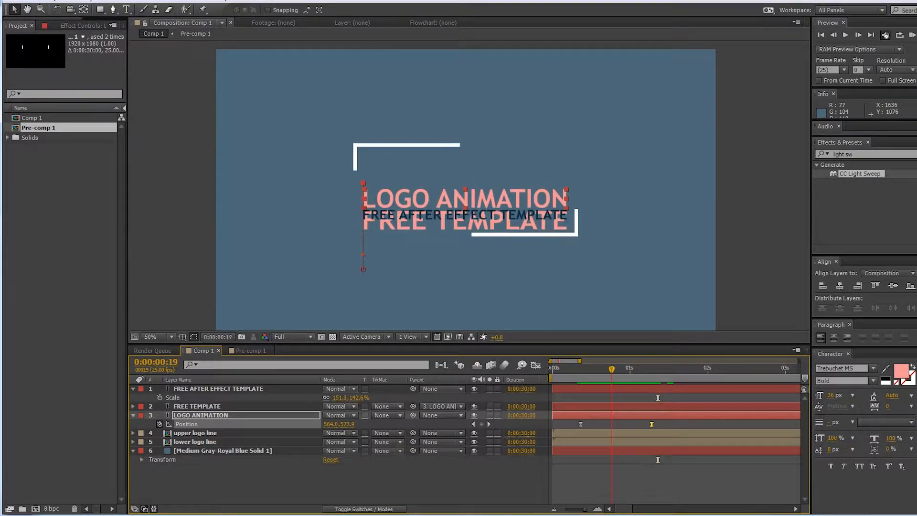
{"action": "key", "text": "space"}
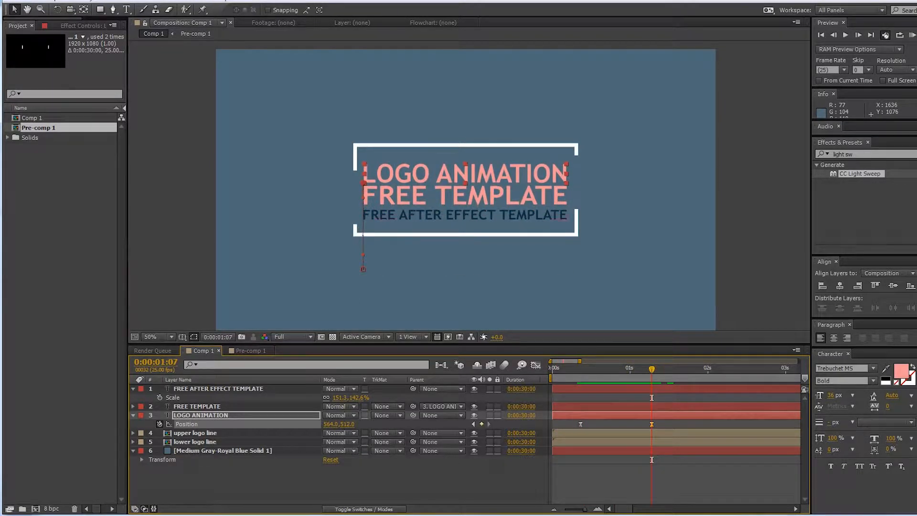
Step: Add a Position keyframe to the FREE AFTER EFFECT TEMPLATE layer at 0:00:01:07
{"action": "left_click", "coordinate": [197, 407]}
{"action": "left_click", "coordinate": [179, 380]}
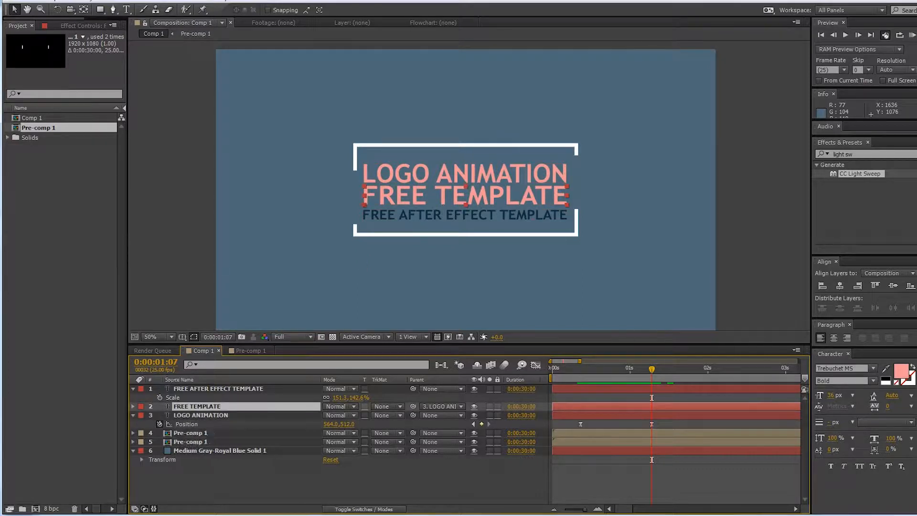
{"action": "left_click", "coordinate": [218, 388]}
{"action": "key", "text": "p"}
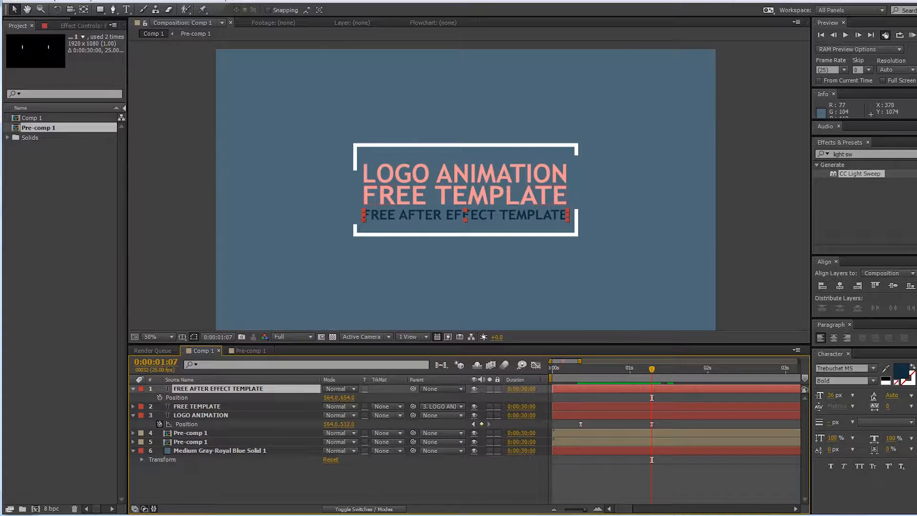
{"action": "key", "text": "alt+shift+p"}
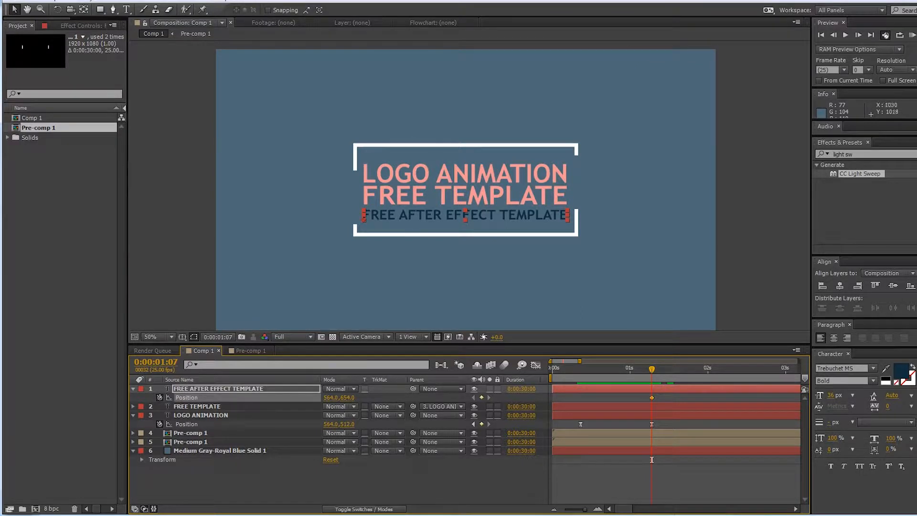
Step: Set the FREE AFTER EFFECT TEMPLATE layer's starting position to -245, 654 at 0:00:00:09
{"action": "key", "text": "Page_Up"}
{"action": "key", "text": "Page_Up"}
{"action": "key", "text": "Page_Up"}
{"action": "key", "text": "Page_Up"}
{"action": "key", "text": "Page_Up"}
{"action": "key", "text": "Page_Up"}
{"action": "key", "text": "Page_Up"}
{"action": "key", "text": "Page_Up"}
{"action": "key", "text": "Page_Up"}
{"action": "key", "text": "Page_Up"}
{"action": "key", "text": "Page_Up"}
{"action": "key", "text": "Page_Up"}
{"action": "key", "text": "Page_Up"}
{"action": "key", "text": "Page_Up"}
{"action": "key", "text": "Page_Up"}
{"action": "key", "text": "Page_Up"}
{"action": "key", "text": "Page_Up"}
{"action": "key", "text": "Page_Up"}
{"action": "key", "text": "Page_Up"}
{"action": "key", "text": "Page_Up"}
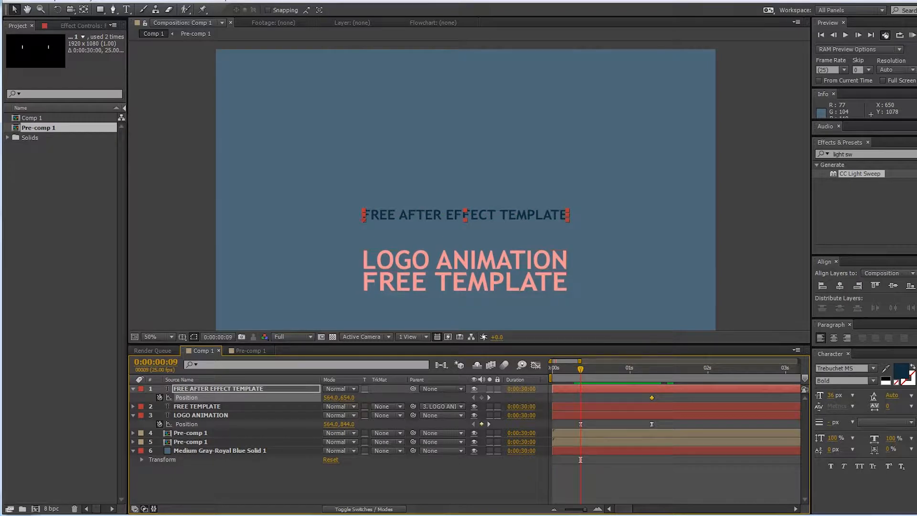
{"action": "left_click_drag", "start_coordinate": [331, 397], "coordinate": [290, 397]}
Step: Ease FREE AFTER EFFECT TEMPLATE's Position keyframes with an early speed peak and long slowdown, and preview the animation from the start
{"action": "left_click_drag", "start_coordinate": [662, 393], "coordinate": [569, 400]}
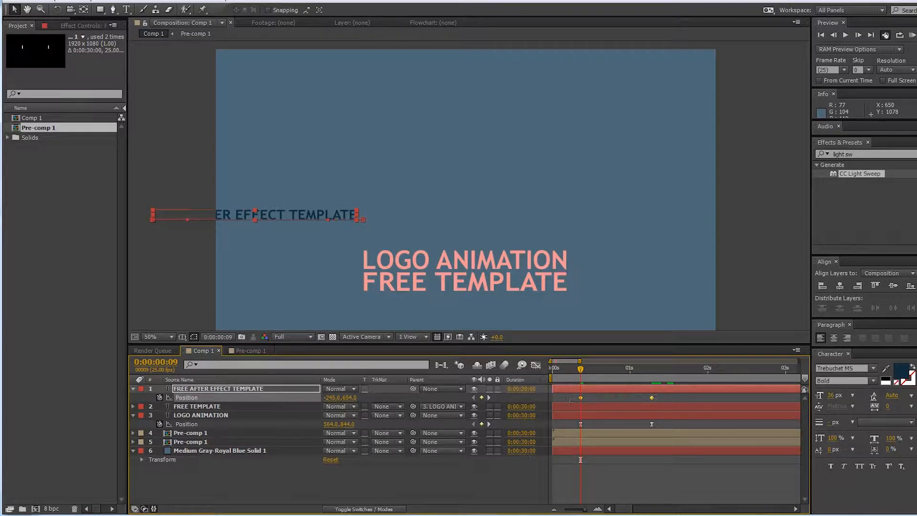
{"action": "left_click", "coordinate": [536, 365]}
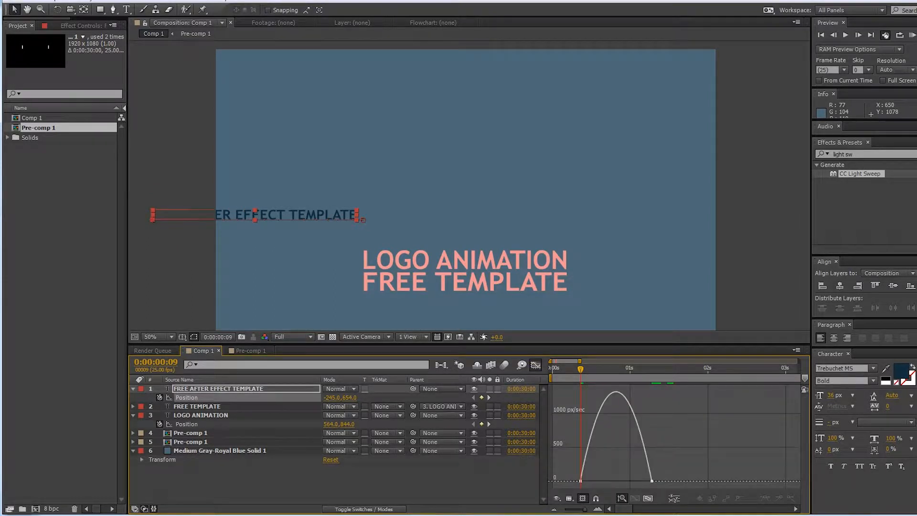
{"action": "left_click_drag", "start_coordinate": [639, 481], "coordinate": [616, 481]}
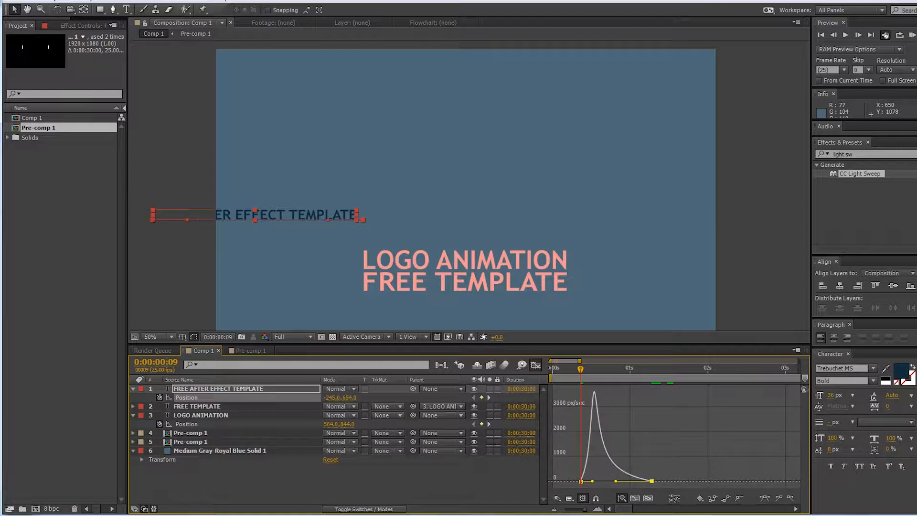
{"action": "left_click", "coordinate": [536, 364]}
{"action": "key", "text": "minus"}
{"action": "key", "text": "minus"}
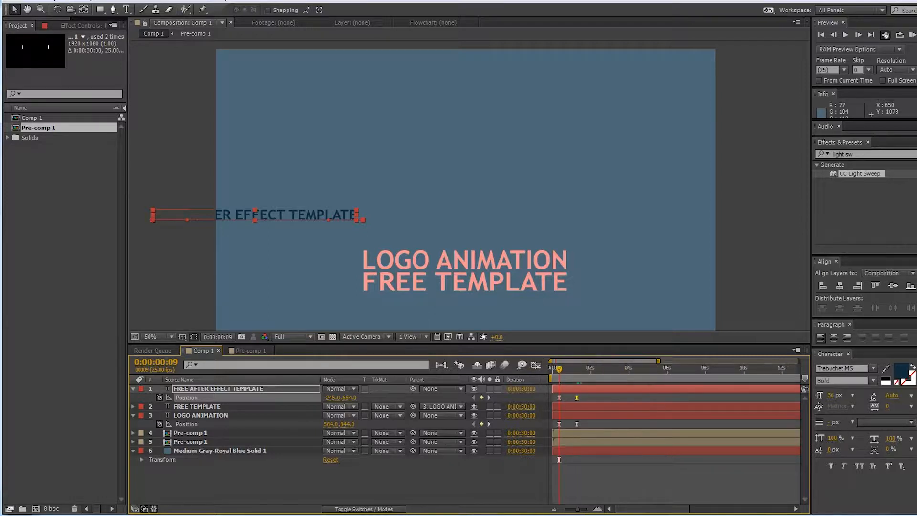
{"action": "left_click", "coordinate": [552, 460]}
{"action": "key", "text": "space"}
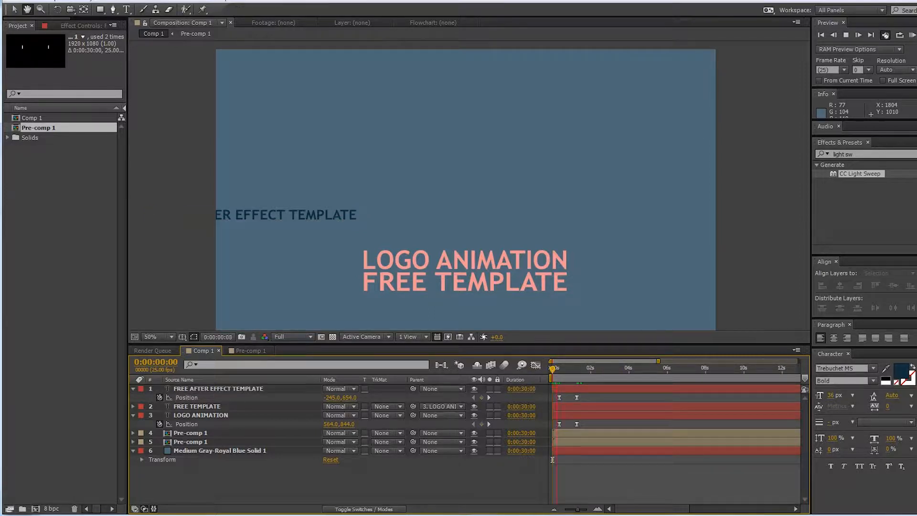
{"action": "key", "text": "space"}
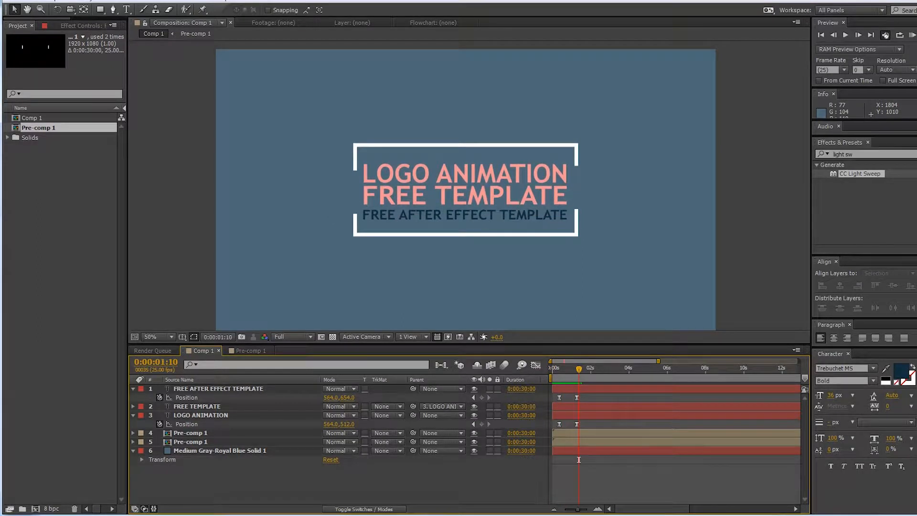
Step: Delay the FREE AFTER EFFECT TEMPLATE layer so its first Position keyframe falls at 0:00:01:05, and set that keyframe's X position to -289
{"action": "left_click_drag", "start_coordinate": [601, 389], "coordinate": [617, 388]}
{"action": "key", "text": "KP_0"}
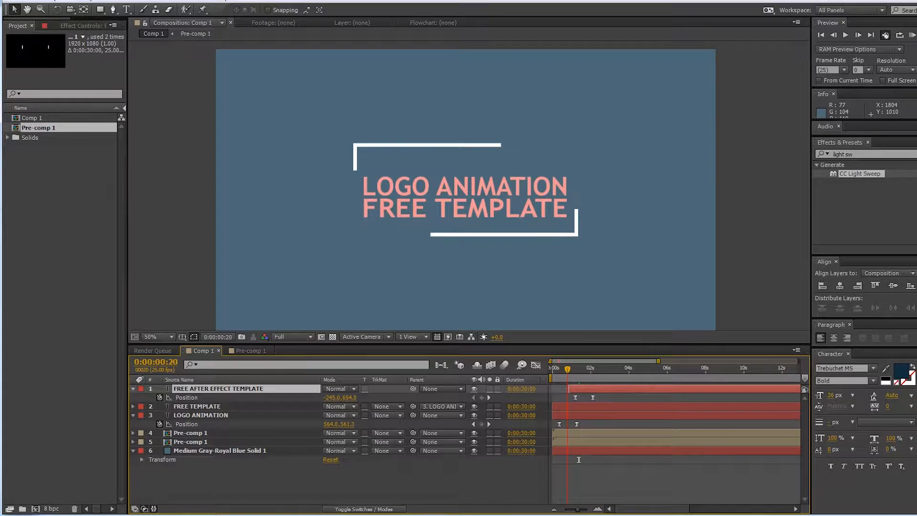
{"action": "left_click", "coordinate": [187, 397]}
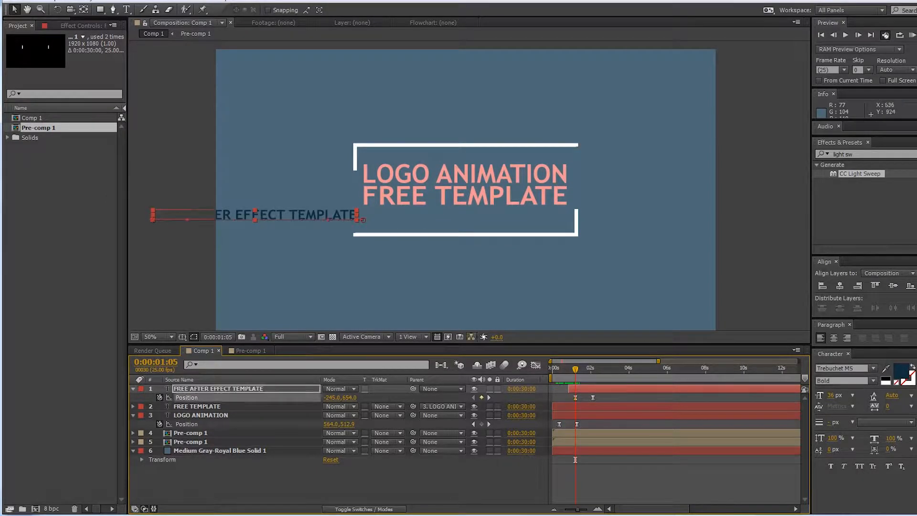
{"action": "key", "text": "shift+Left"}
{"action": "key", "text": "shift+Left"}
{"action": "key", "text": "shift+Left"}
{"action": "key", "text": "shift+Left"}
{"action": "key", "text": "Left"}
{"action": "key", "text": "Left"}
{"action": "key", "text": "Left"}
{"action": "key", "text": "Left"}
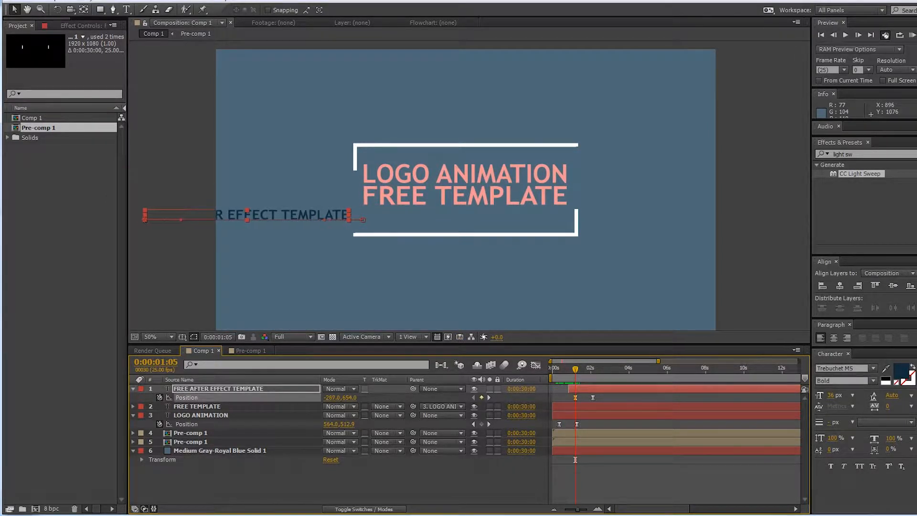
{"action": "key", "text": "KP_0"}
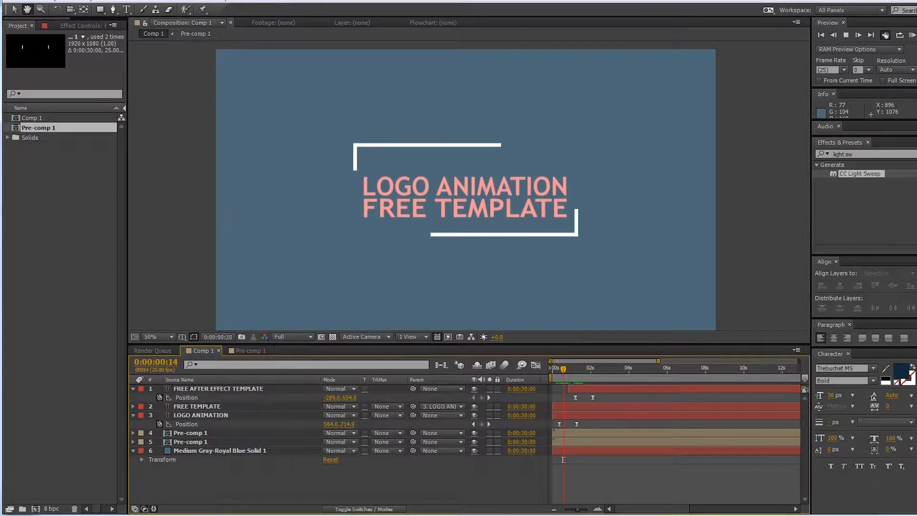
Step: Shift the FREE AFTER EFFECT TEMPLATE layer slightly earlier in the timeline and replay the animation from the beginning
{"action": "key", "text": "space"}
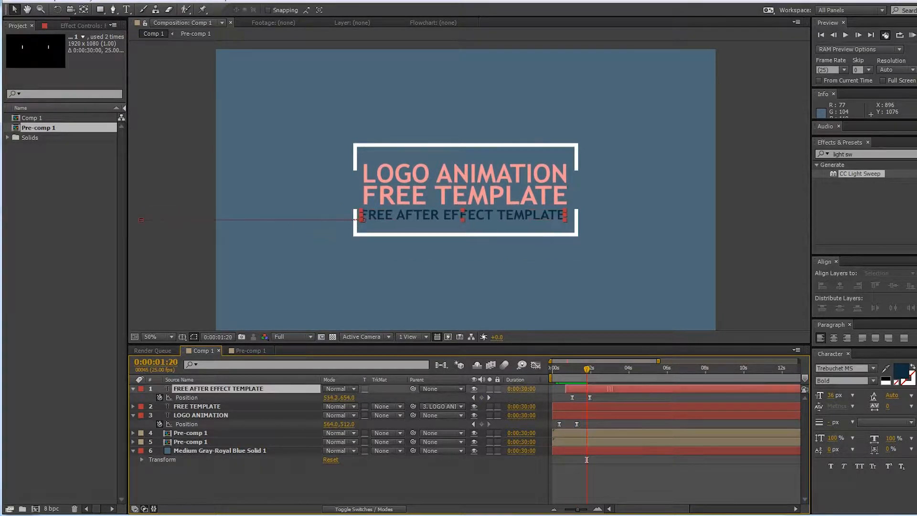
{"action": "left_click_drag", "start_coordinate": [565, 460], "coordinate": [574, 460]}
{"action": "left_click_drag", "start_coordinate": [598, 388], "coordinate": [595, 388]}
{"action": "left_click_drag", "start_coordinate": [575, 460], "coordinate": [552, 459]}
{"action": "key", "text": "space"}
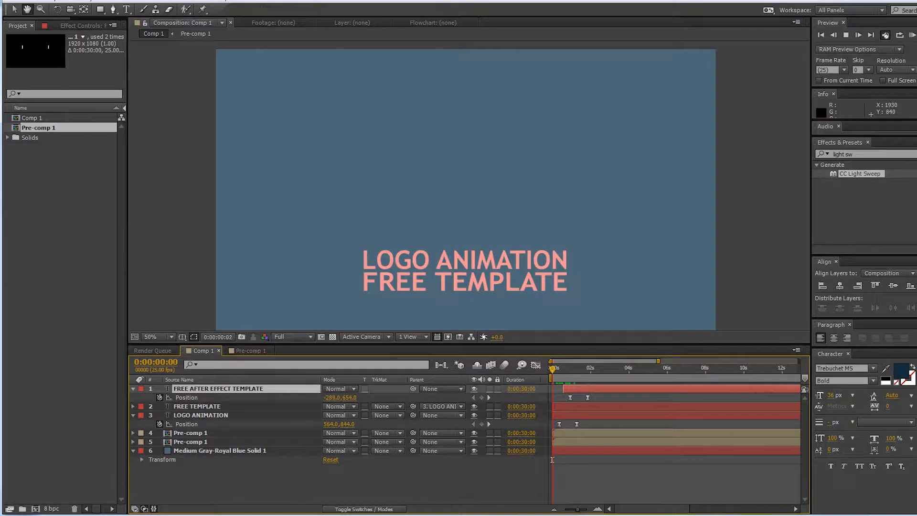
{"action": "key", "text": "space"}
Step: Shift the FREE AFTER EFFECT TEMPLATE layer about nine frames earlier, checking its entrance against the outline and pink title lines
{"action": "key", "text": "shift+Page_Up"}
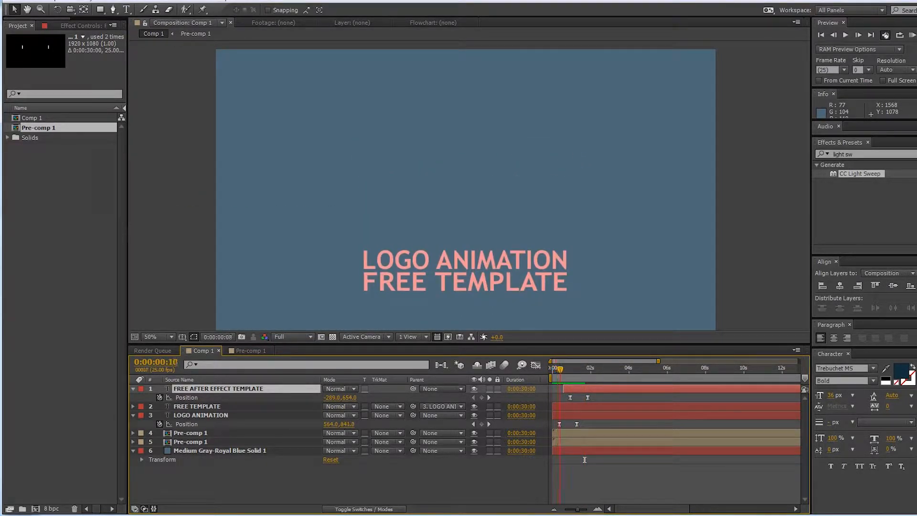
{"action": "key", "text": "Page_Down"}
{"action": "key", "text": "Page_Down"}
{"action": "key", "text": "Page_Down"}
{"action": "key", "text": "Page_Down"}
{"action": "key", "text": "Page_Down"}
{"action": "key", "text": "Page_Down"}
{"action": "key", "text": "Page_Down"}
{"action": "key", "text": "Page_Down"}
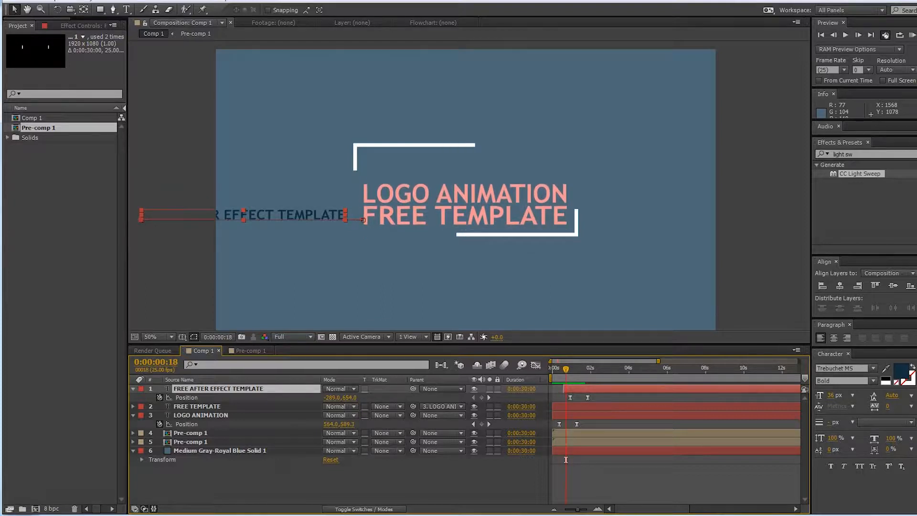
{"action": "key", "text": "Page_Down"}
{"action": "key", "text": "Page_Down"}
{"action": "key", "text": "Page_Down"}
{"action": "key", "text": "Page_Down"}
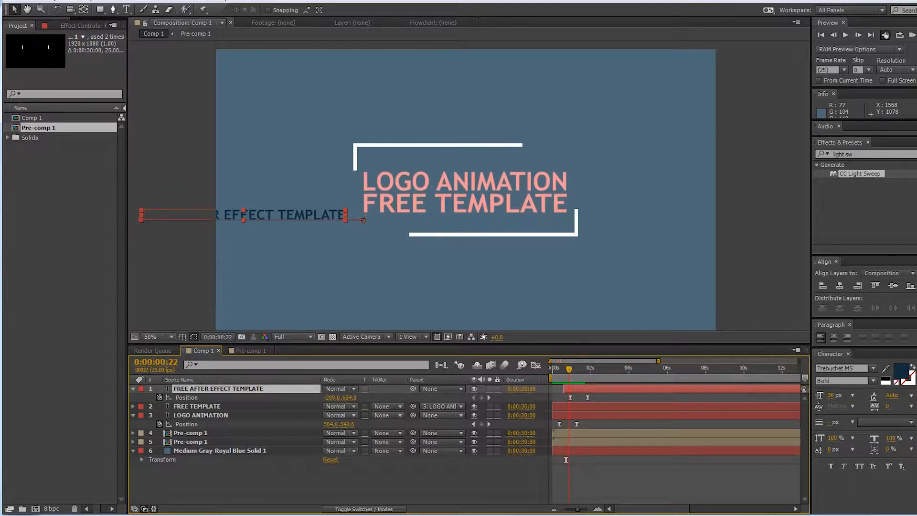
{"action": "key", "text": "alt+Left"}
{"action": "key", "text": "alt+Left"}
{"action": "key", "text": "alt+Left"}
{"action": "key", "text": "alt+Left"}
{"action": "key", "text": "alt+Left"}
{"action": "key", "text": "alt+Left"}
{"action": "key", "text": "alt+Left"}
{"action": "key", "text": "alt+Left"}
{"action": "key", "text": "alt+Left"}
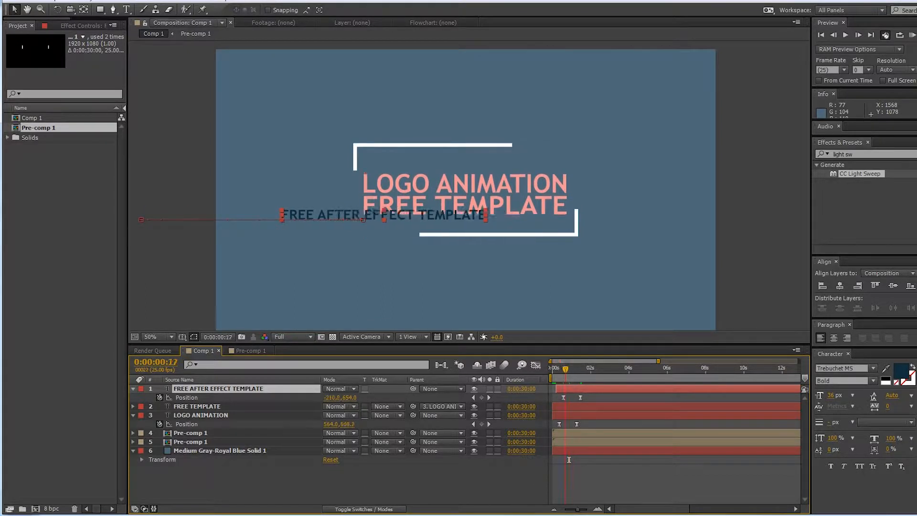
Step: Preview the animation from the start and inspect when FREE AFTER EFFECT TEMPLATE slides in relative to the other lines
{"action": "key", "text": "Home"}
{"action": "key", "text": "F2"}
{"action": "key", "text": "space"}
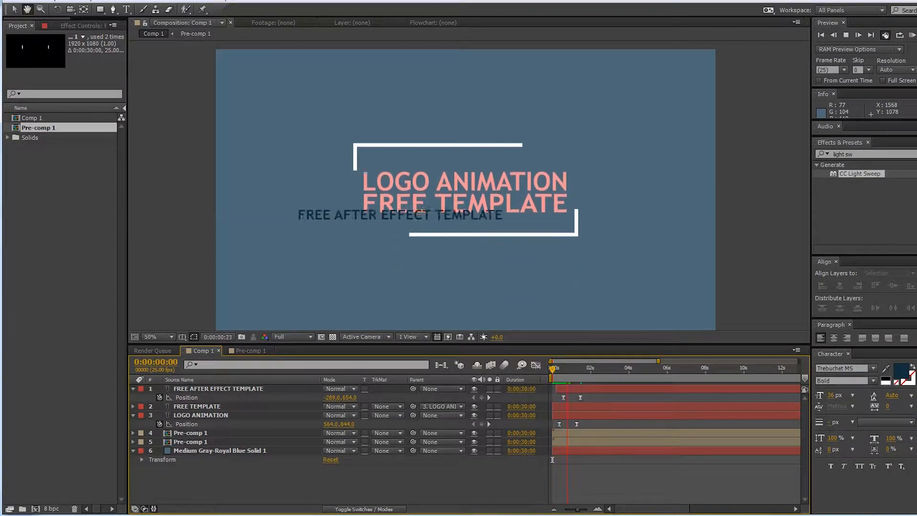
{"action": "key", "text": "space"}
{"action": "left_click_drag", "start_coordinate": [580, 460], "coordinate": [575, 459]}
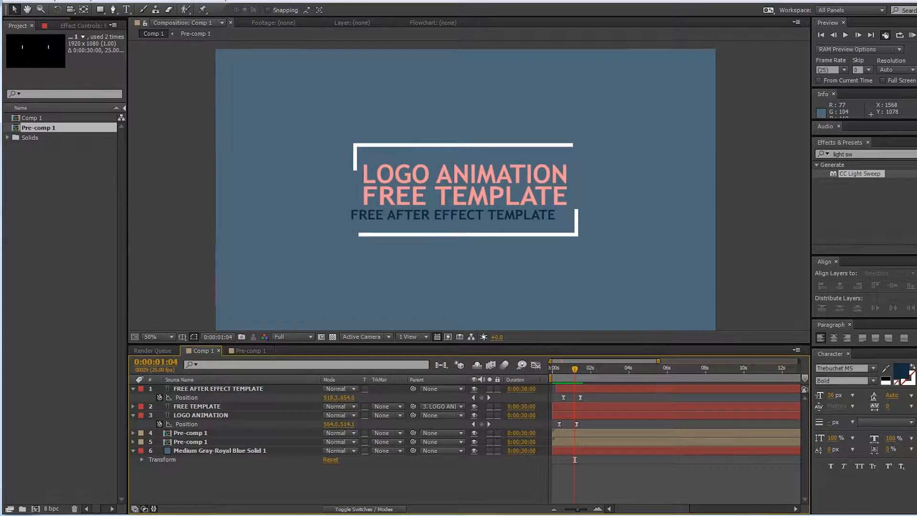
{"action": "key", "text": "KP_0"}
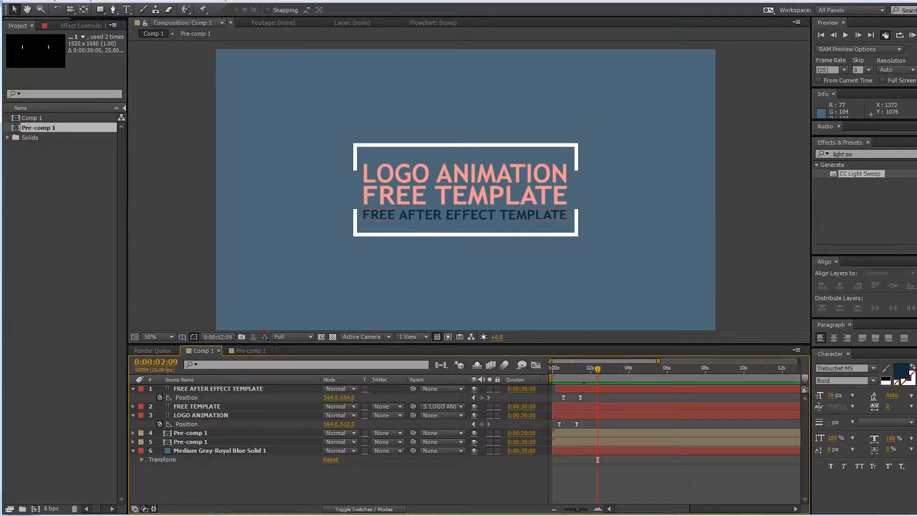
{"action": "left_click", "coordinate": [218, 389]}
{"action": "key", "text": "KP_4"}
{"action": "key", "text": "q"}
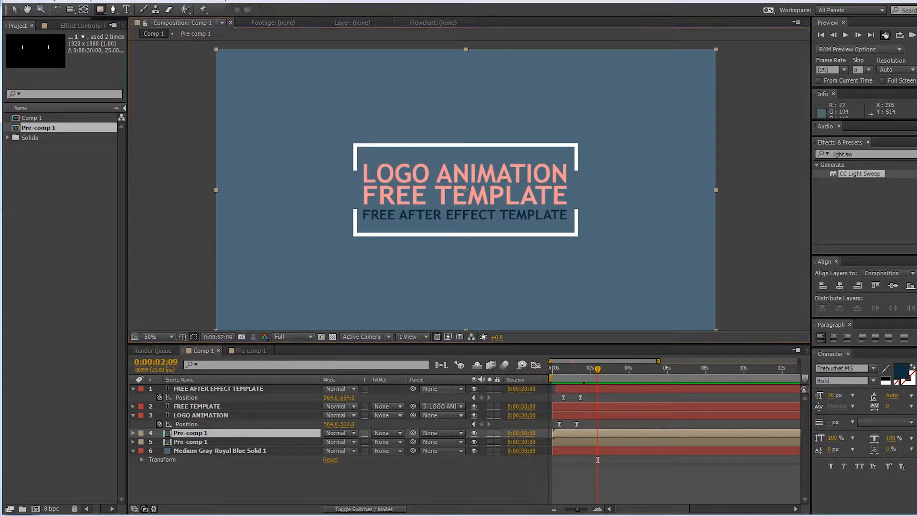
{"action": "left_click_drag", "start_coordinate": [321, 257], "coordinate": [620, 302]}
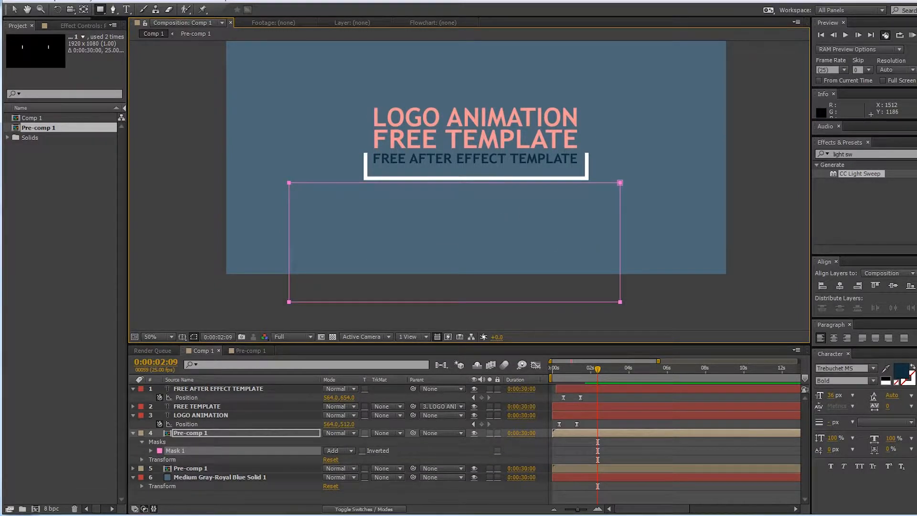
{"action": "key", "text": "ctrl+z"}
Step: Draw a wide rectangle shape layer below the logo frame, with its top edge against the lower outline
{"action": "left_click", "coordinate": [411, 490]}
{"action": "left_click_drag", "start_coordinate": [324, 175], "coordinate": [644, 311]}
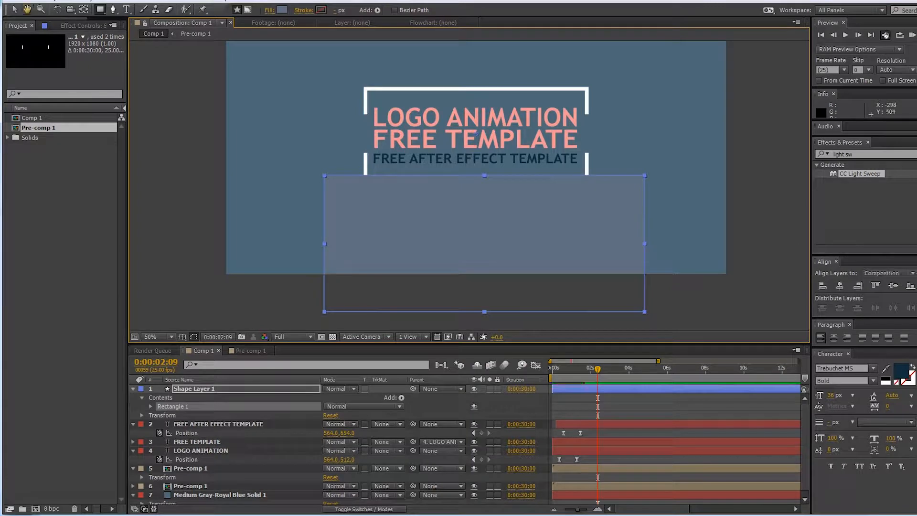
{"action": "left_click", "coordinate": [15, 10]}
{"action": "left_click_drag", "start_coordinate": [575, 215], "coordinate": [568, 221]}
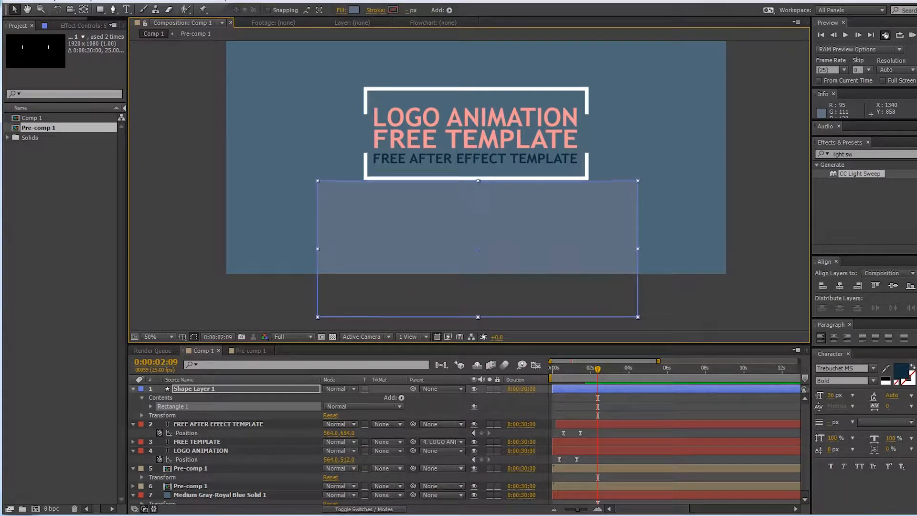
Step: Duplicate the rectangle shape layer and place the copy beside the logo frame, with its right edge at the left outline
{"action": "left_click", "coordinate": [205, 389]}
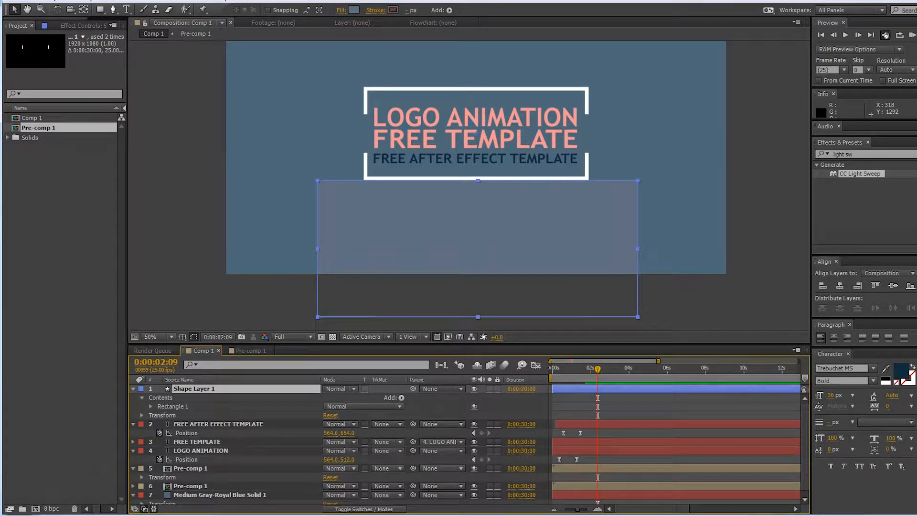
{"action": "key", "text": "ctrl+d"}
{"action": "left_click_drag", "start_coordinate": [595, 294], "coordinate": [319, 217]}
{"action": "left_click_drag", "start_coordinate": [319, 168], "coordinate": [324, 167]}
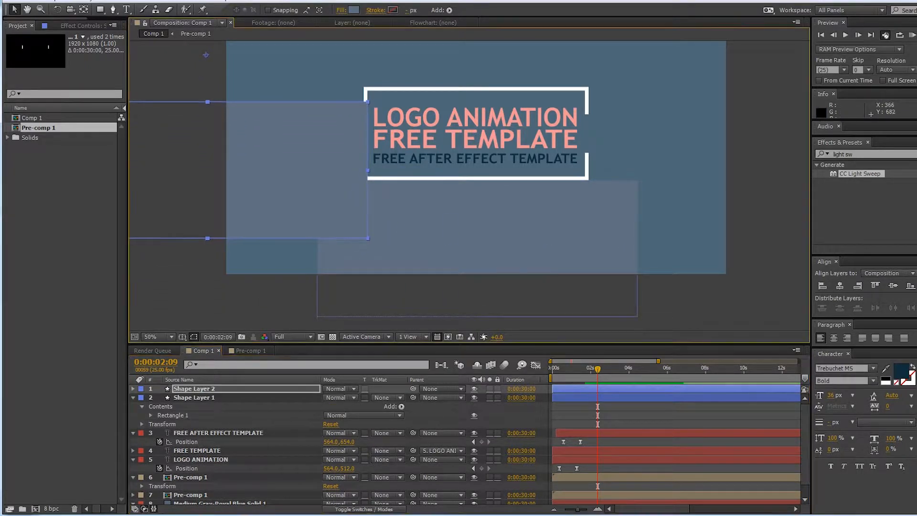
Step: Reorder the shape layers so Shape Layer 2 sits directly above the FREE AFTER EFFECT TEMPLATE layer
{"action": "left_click", "coordinate": [205, 388]}
{"action": "scroll", "coordinate": [229, 444], "scroll_direction": "down", "scroll_amount": 1}
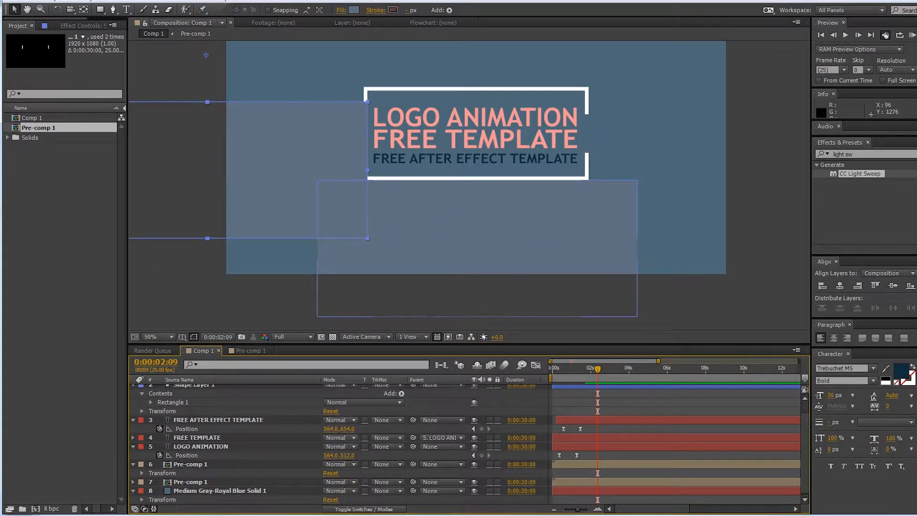
{"action": "scroll", "coordinate": [335, 444], "scroll_direction": "up", "scroll_amount": 1}
{"action": "left_click_drag", "start_coordinate": [343, 344], "coordinate": [344, 297]}
{"action": "left_click", "coordinate": [218, 385]}
{"action": "left_click", "coordinate": [474, 386]}
{"action": "left_click", "coordinate": [474, 386]}
{"action": "left_click", "coordinate": [474, 341]}
{"action": "left_click", "coordinate": [474, 342]}
{"action": "left_click", "coordinate": [194, 342]}
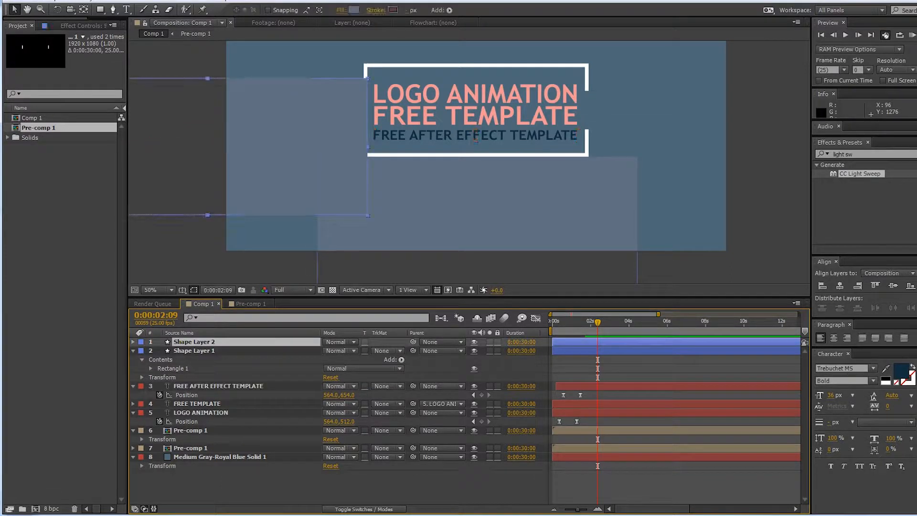
{"action": "left_click_drag", "start_coordinate": [194, 342], "coordinate": [195, 381]}
Step: Set the FREE AFTER EFFECT TEMPLATE layer's track matte to Alpha Inverted Matte using Shape Layer 2
{"action": "left_click", "coordinate": [205, 386]}
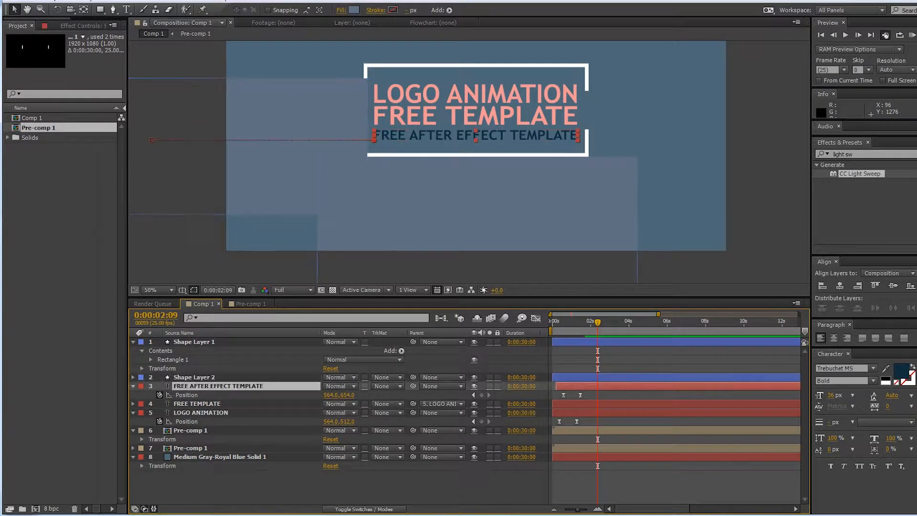
{"action": "left_click", "coordinate": [385, 386]}
{"action": "left_click", "coordinate": [444, 425]}
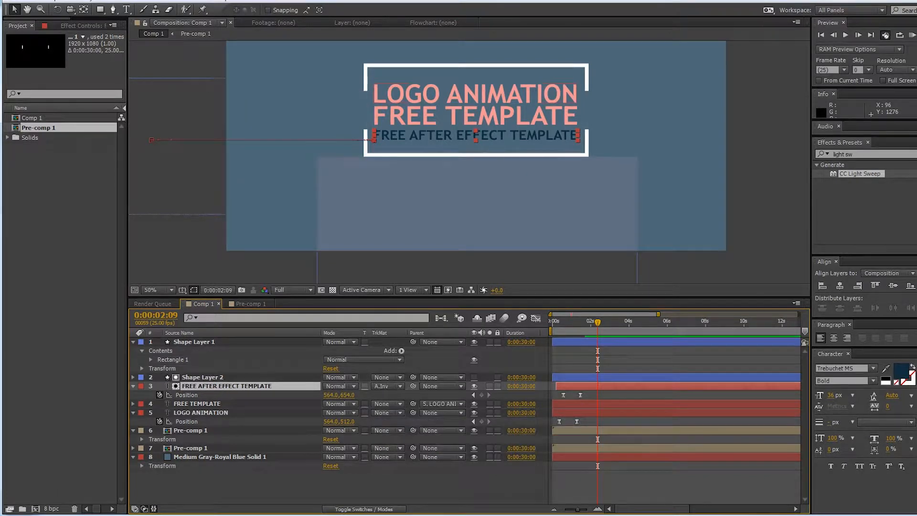
Step: Pre-compose the FREE TEMPLATE and LOGO ANIMATION layers together as Pre-comp 2, moving all attributes into the new composition
{"action": "left_click", "coordinate": [196, 403]}
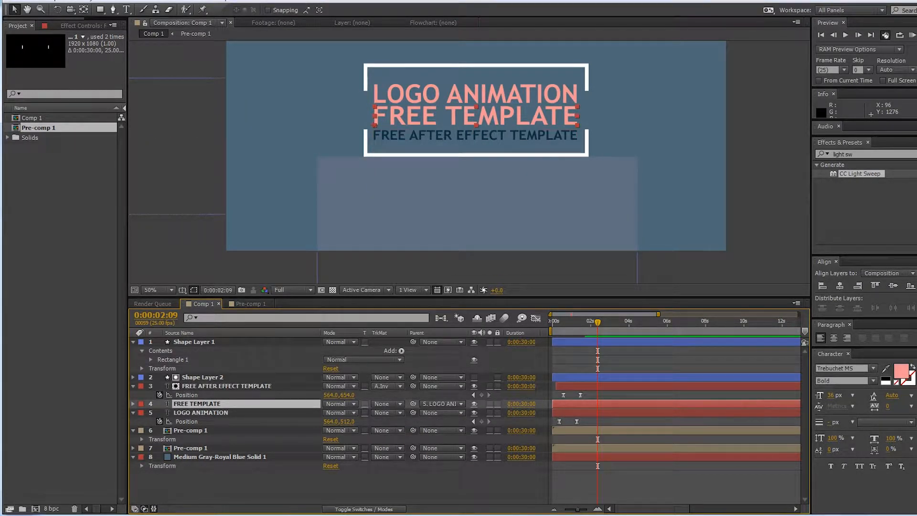
{"action": "left_click", "coordinate": [201, 412]}
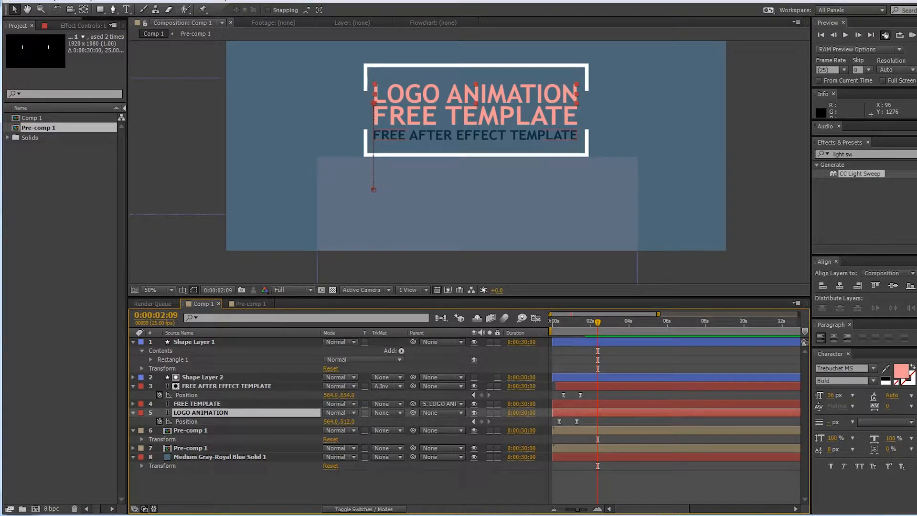
{"action": "left_click", "coordinate": [196, 403], "text": "shift"}
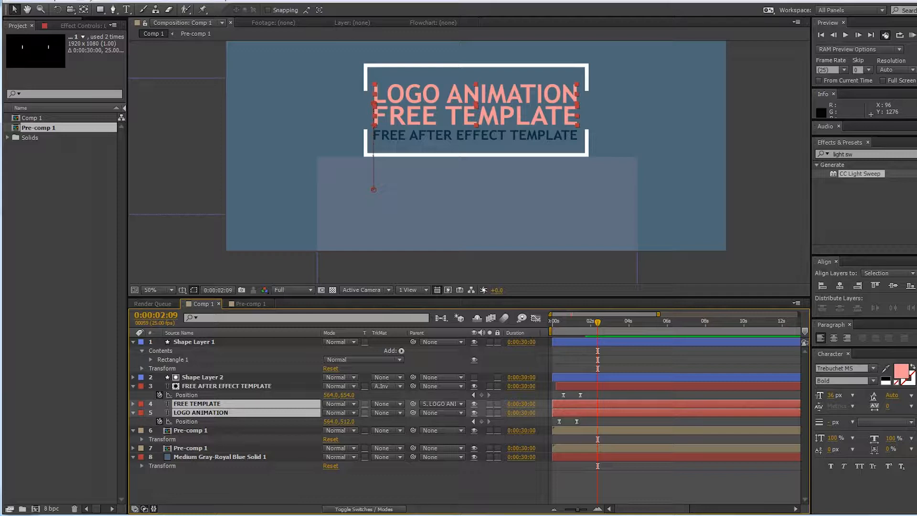
{"action": "left_click", "coordinate": [190, 430]}
{"action": "left_click", "coordinate": [200, 413]}
{"action": "left_click", "coordinate": [197, 403], "text": "shift"}
{"action": "key", "text": "ctrl+shift+c"}
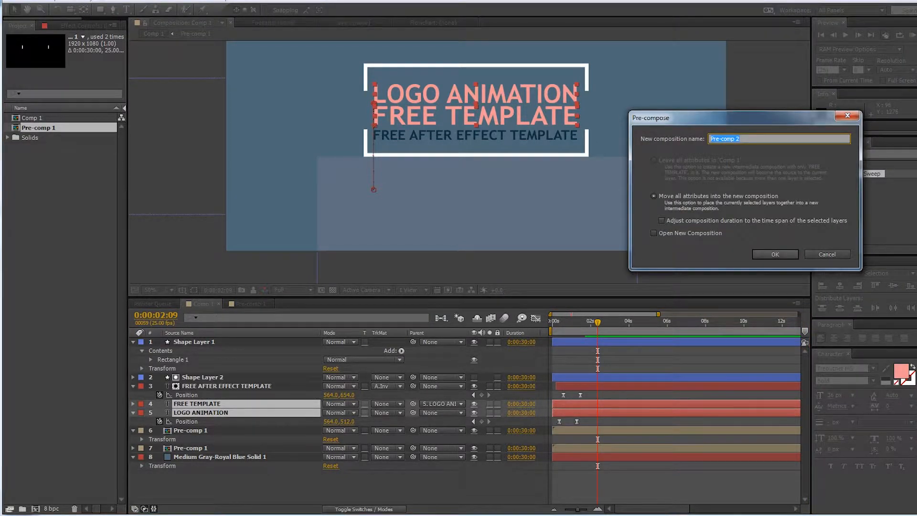
{"action": "left_click", "coordinate": [775, 254]}
{"action": "left_click", "coordinate": [248, 477]}
Step: Move Shape Layer 1 directly above Pre-comp 2 and use it as Pre-comp 2's Alpha Inverted Matte
{"action": "left_click", "coordinate": [190, 404]}
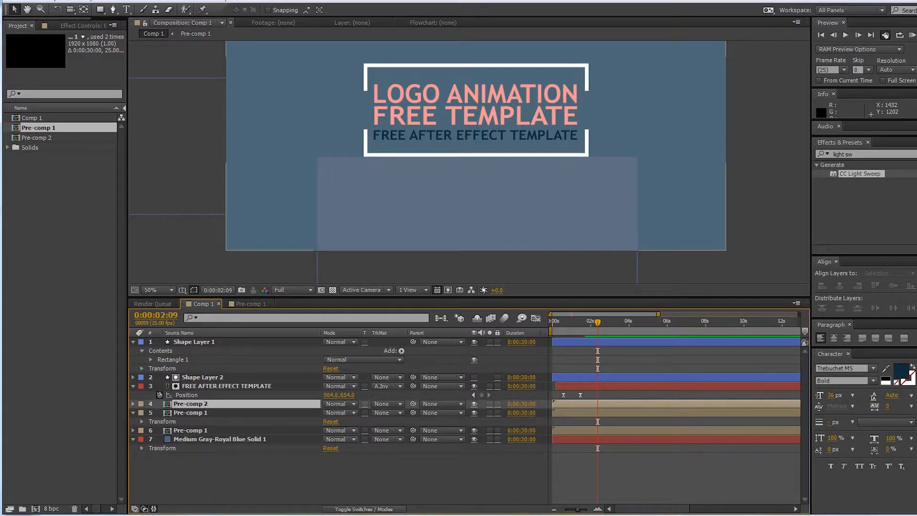
{"action": "left_click", "coordinate": [194, 342]}
{"action": "left_click_drag", "start_coordinate": [194, 342], "coordinate": [194, 400]}
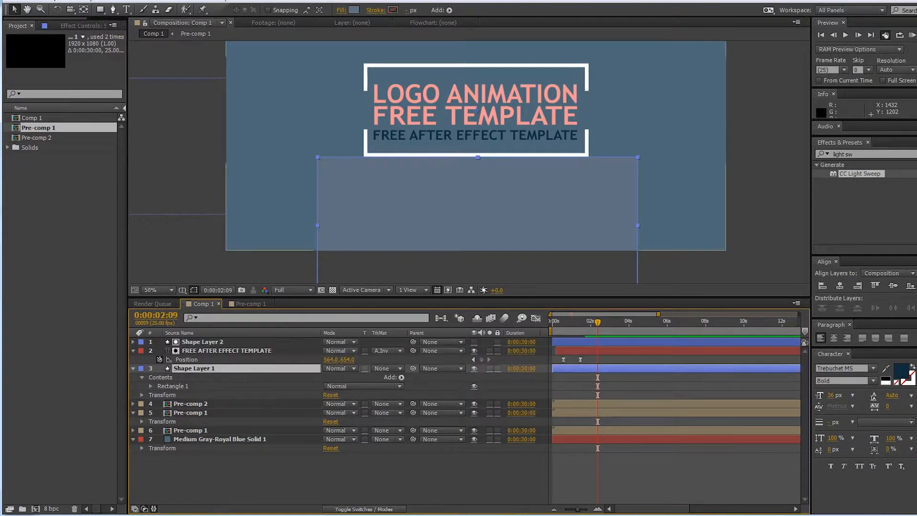
{"action": "left_click", "coordinate": [190, 404]}
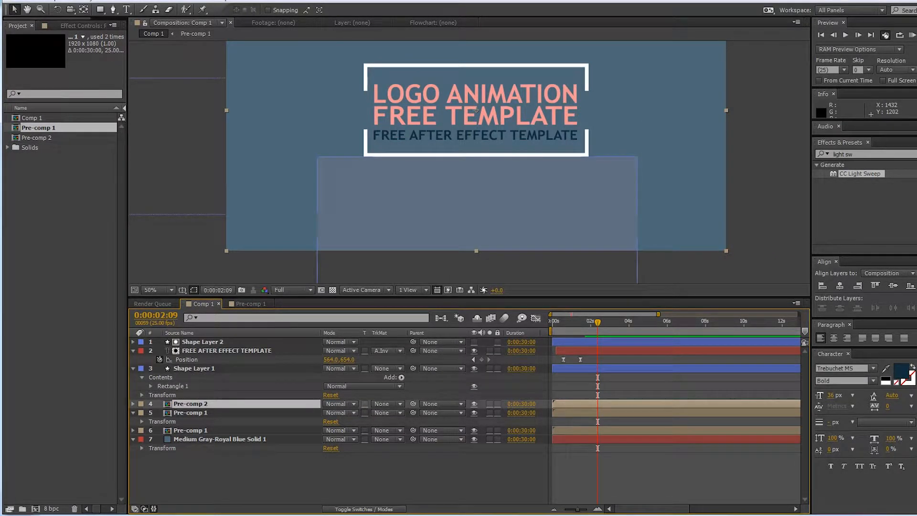
{"action": "left_click", "coordinate": [194, 368]}
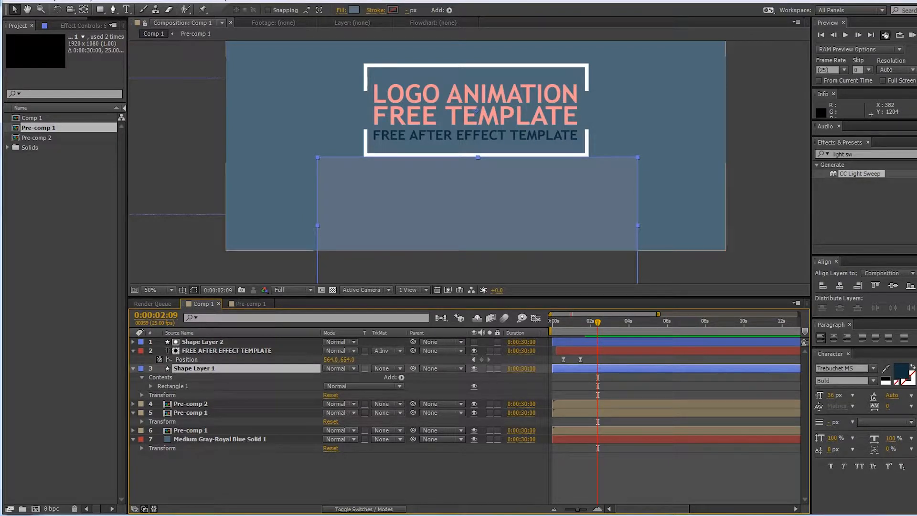
{"action": "left_click", "coordinate": [382, 413]}
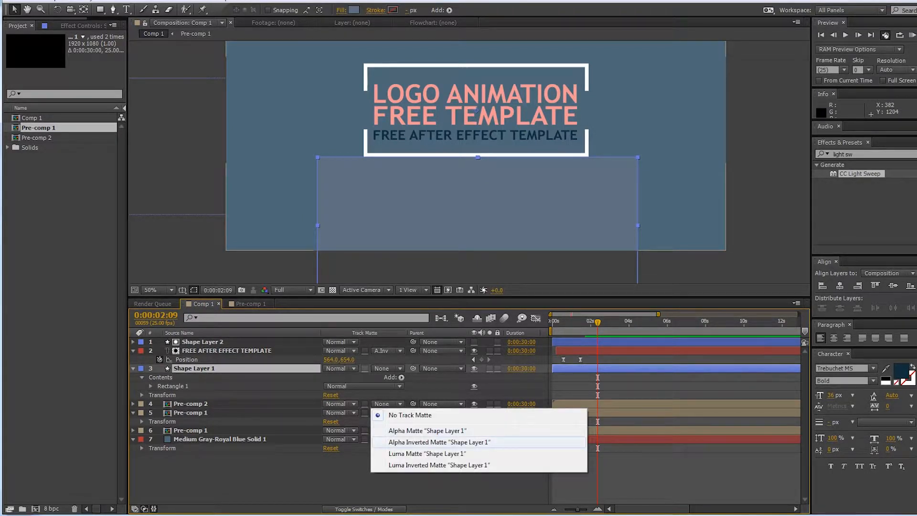
{"action": "left_click", "coordinate": [438, 442]}
Step: Preview the masked animation and shift the FREE AFTER EFFECT TEMPLATE layer slightly later in the timeline
{"action": "key", "text": "Home"}
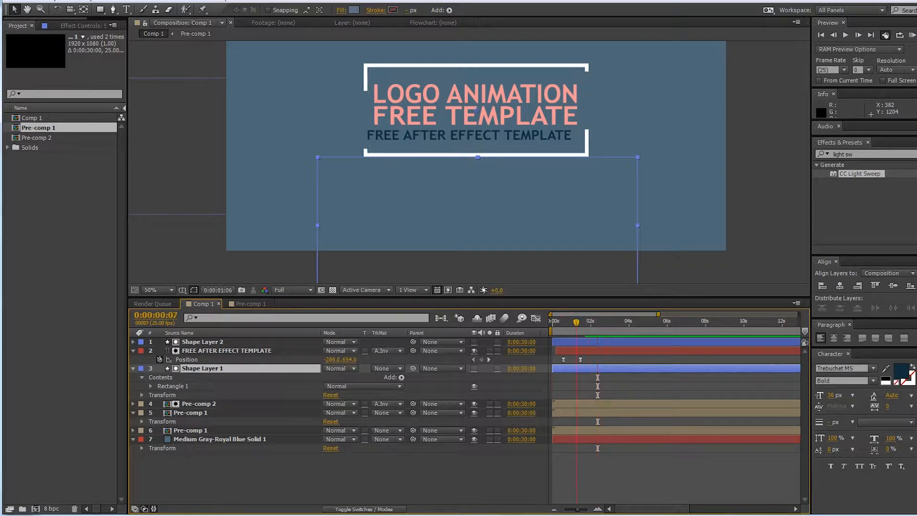
{"action": "key", "text": "space"}
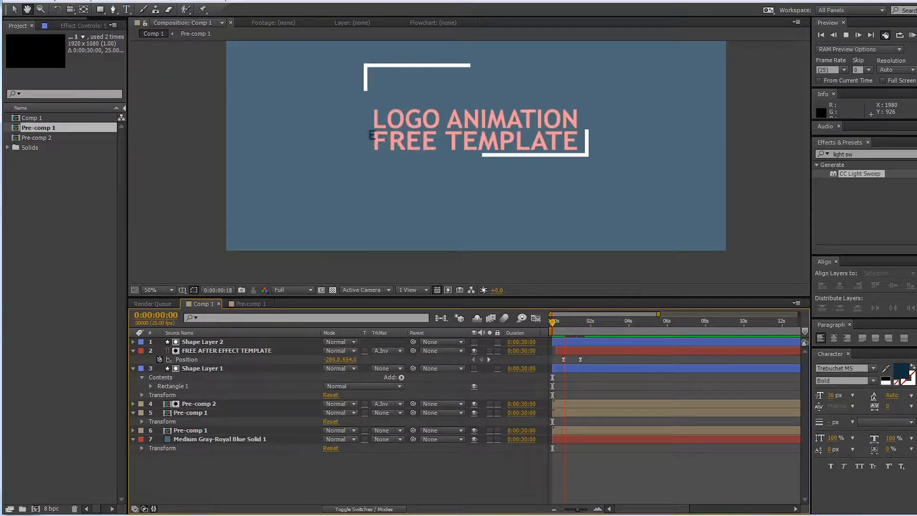
{"action": "key", "text": "space"}
{"action": "key", "text": "Home"}
{"action": "key", "text": "space"}
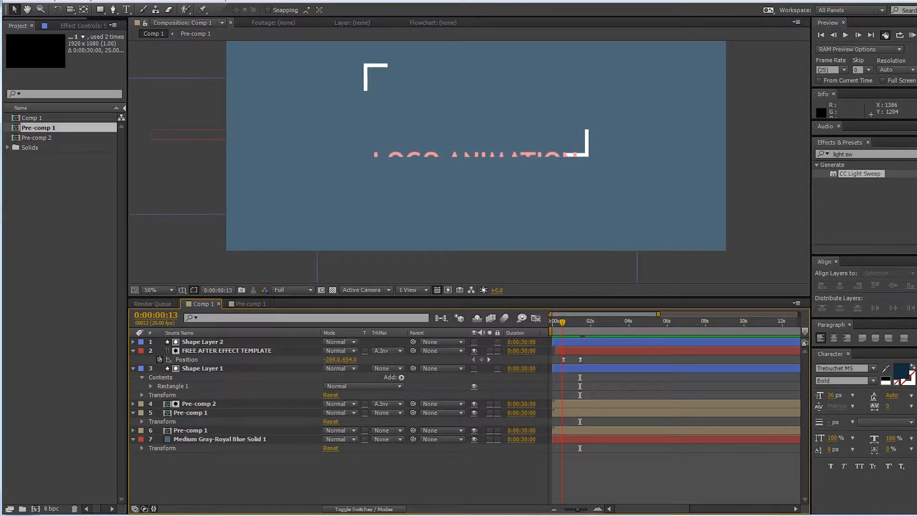
{"action": "left_click_drag", "start_coordinate": [626, 350], "coordinate": [630, 351]}
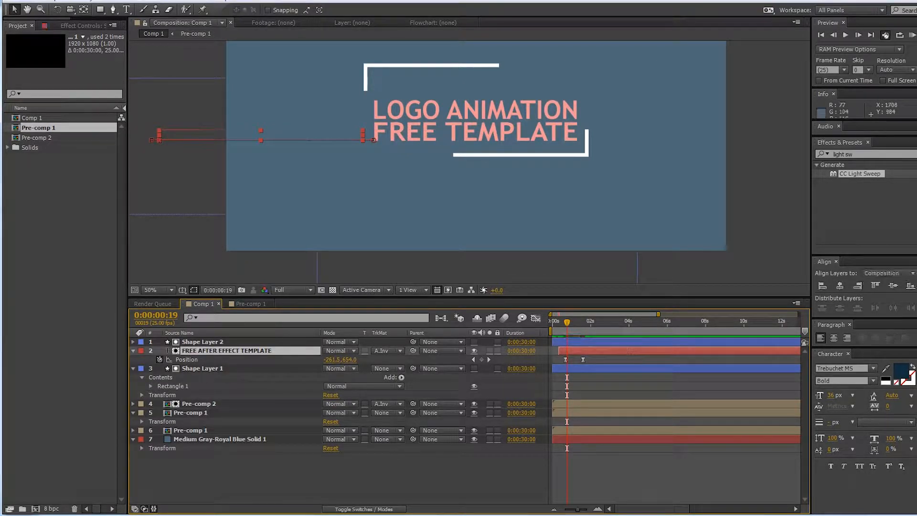
{"action": "key", "text": "space"}
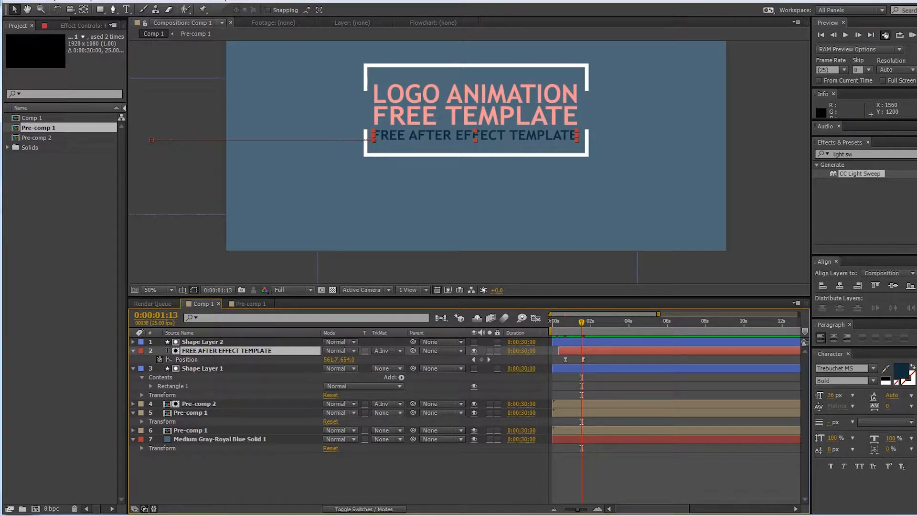
Step: Replay the full composition from its beginning to examine the matted title reveals and the timing of all three lines
{"action": "key", "text": "Home"}
{"action": "scroll", "coordinate": [657, 154], "scroll_direction": "down", "scroll_amount": 2}
{"action": "left_click", "coordinate": [657, 153]}
{"action": "key", "text": "space"}
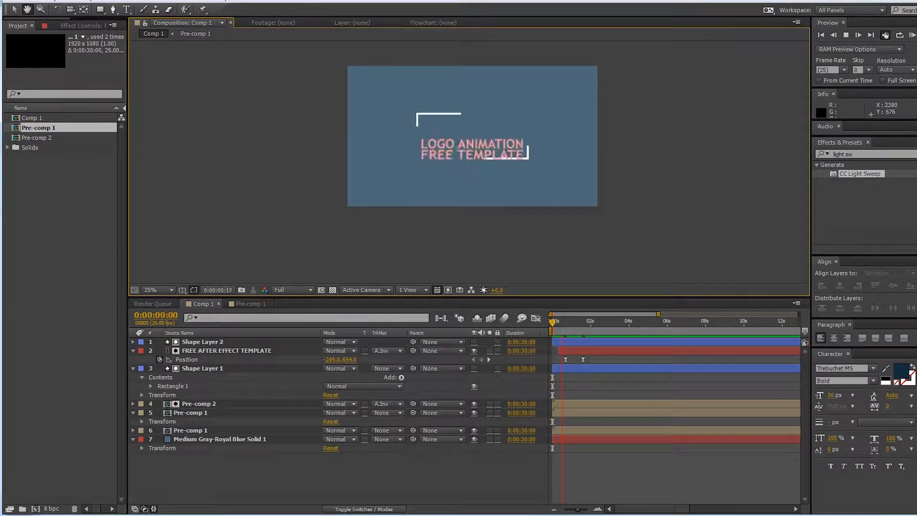
{"action": "key", "text": "space"}
{"action": "key", "text": "Home"}
{"action": "key", "text": "space"}
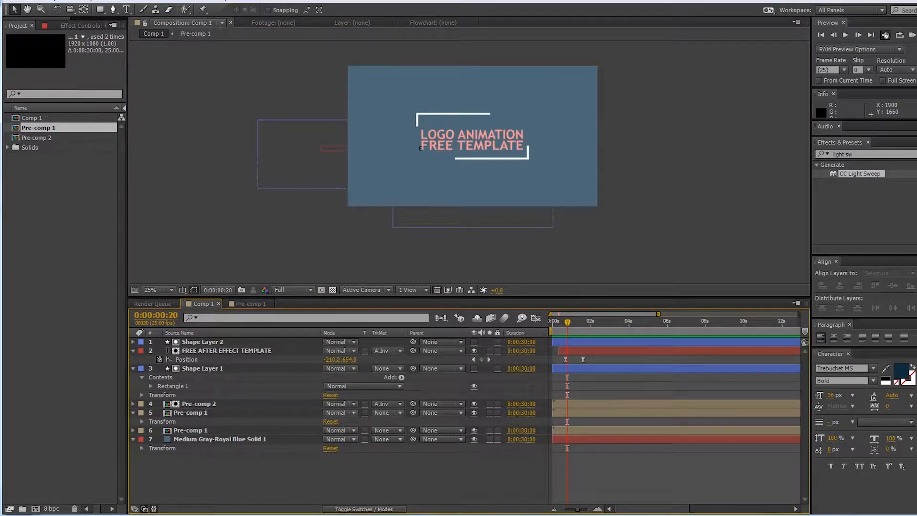
{"action": "key", "text": "space"}
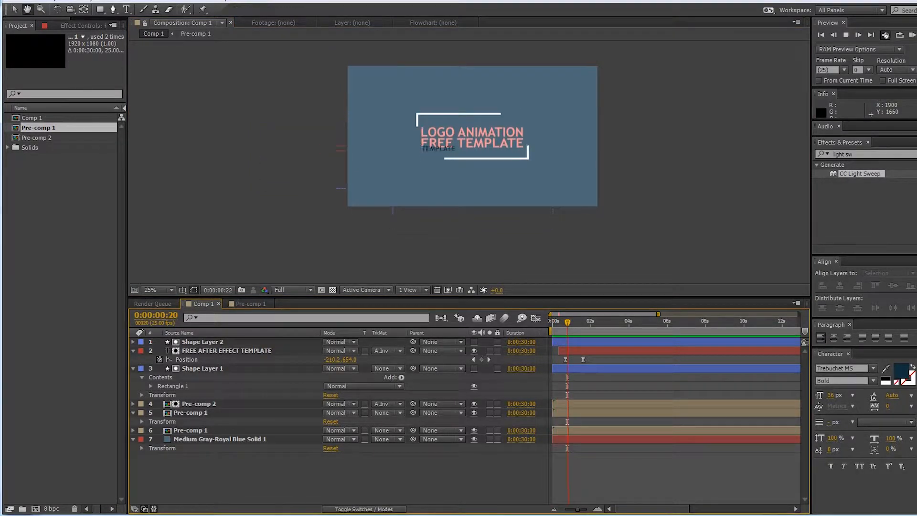
{"action": "key", "text": "space"}
{"action": "left_click_drag", "start_coordinate": [581, 322], "coordinate": [555, 323]}
{"action": "key", "text": "space"}
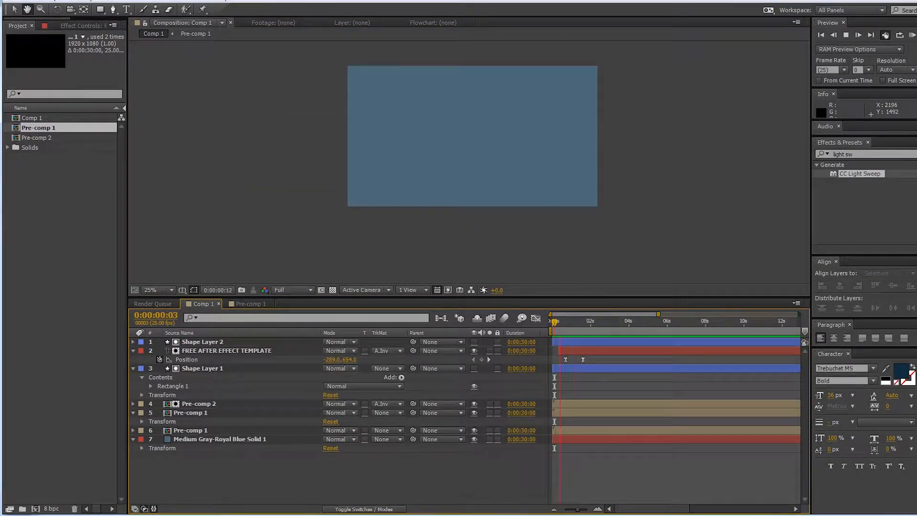
Step: Pre-compose every layer except the blue solid into a composition named logo, moving all attributes into it
{"action": "key", "text": "space"}
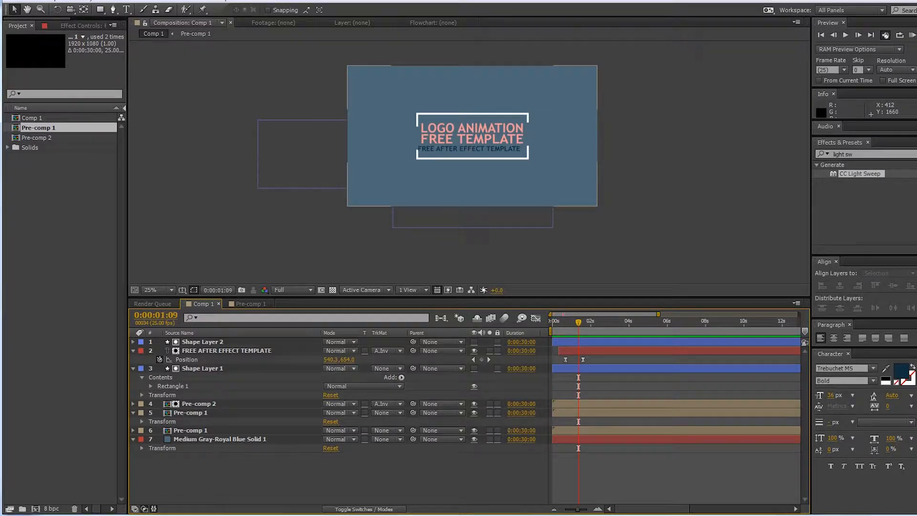
{"action": "left_click", "coordinate": [190, 430]}
{"action": "left_click", "coordinate": [202, 342], "text": "shift"}
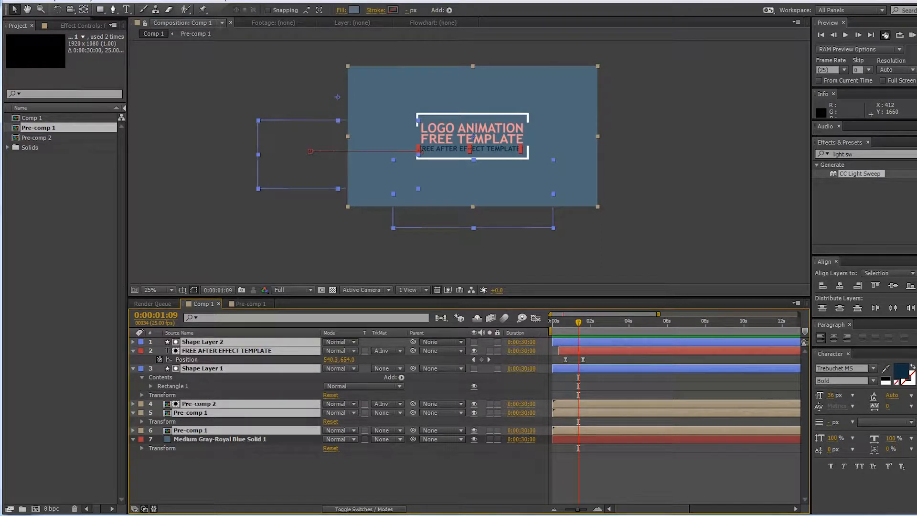
{"action": "key", "text": "ctrl+shift+c"}
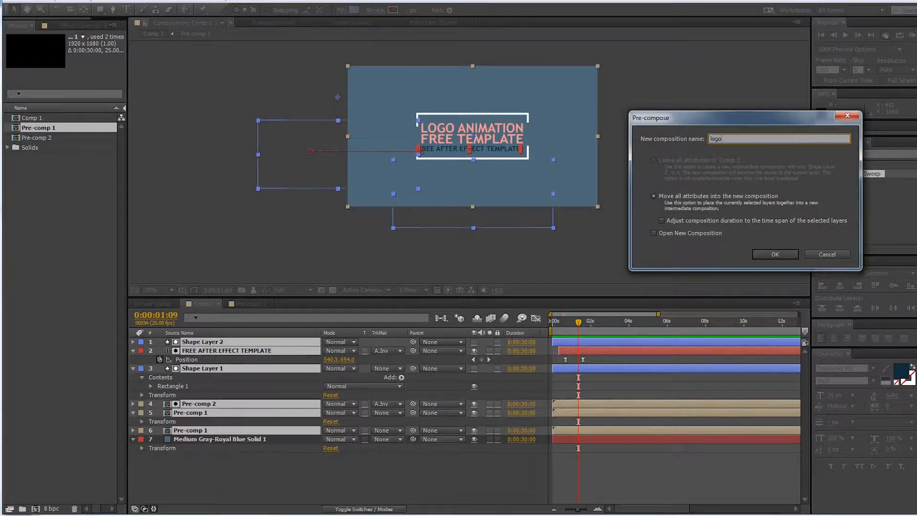
{"action": "key", "text": "Return"}
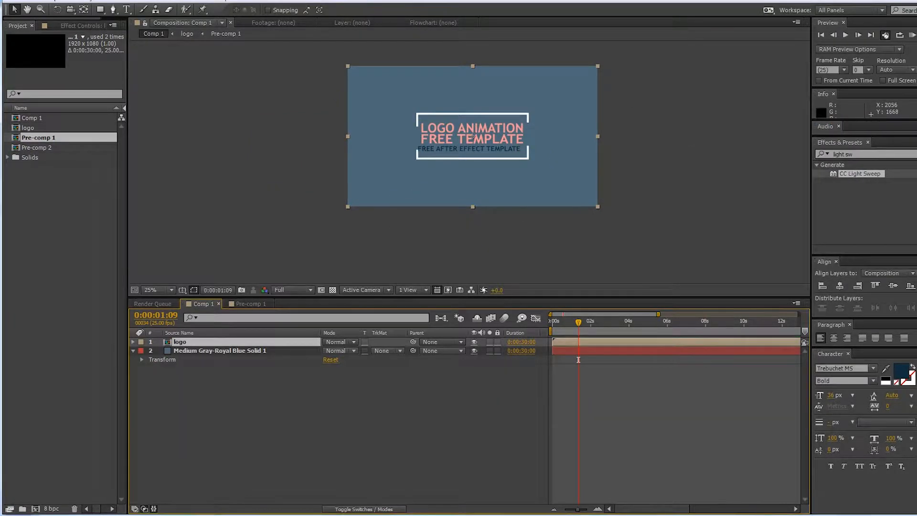
Step: Animate the logo layer's scale with a 100% keyframe before one second and a larger-scale keyframe at 0:00:04:22
{"action": "key", "text": "s"}
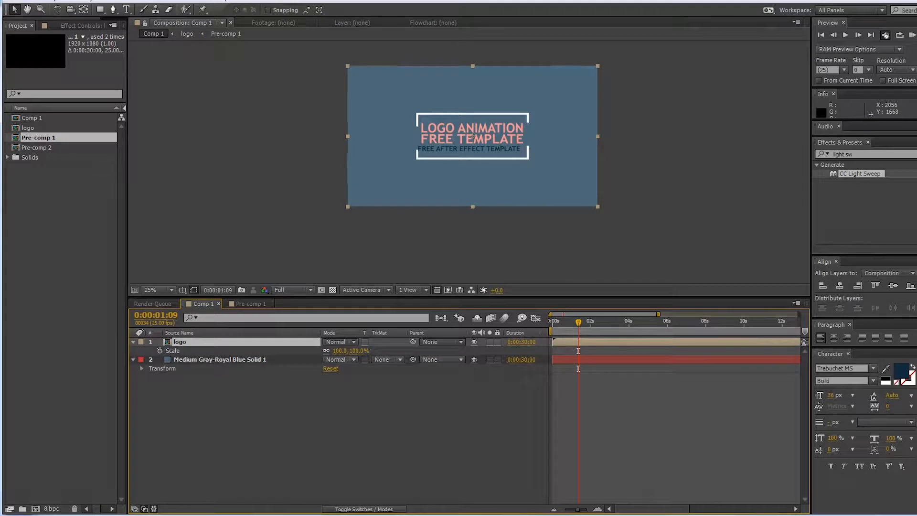
{"action": "key", "text": "alt+shift+s"}
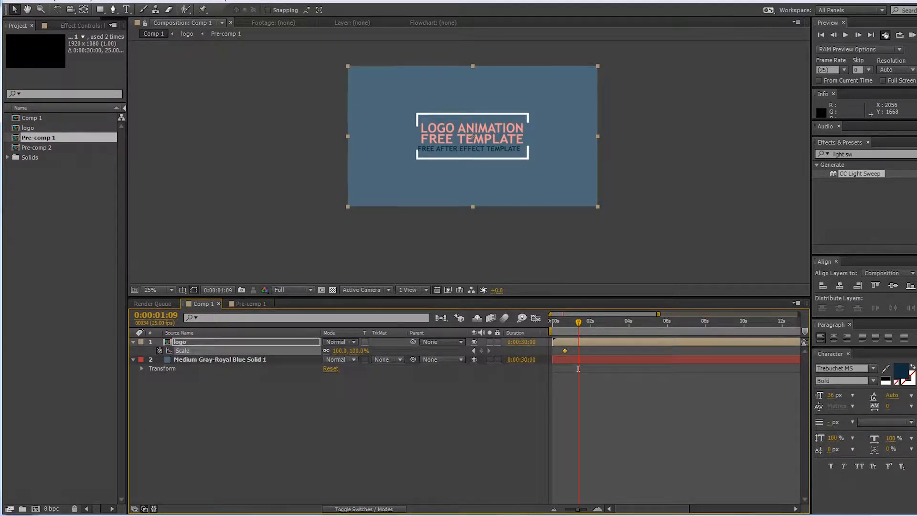
{"action": "key", "text": "Home"}
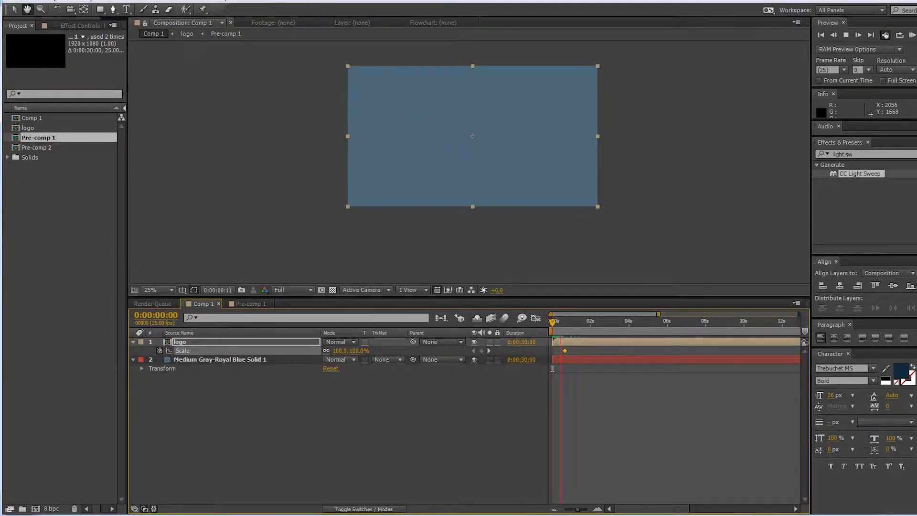
{"action": "key", "text": "space"}
{"action": "key", "text": "shift+Page_Down"}
{"action": "key", "text": "shift+Page_Down"}
{"action": "key", "text": "shift+Page_Down"}
{"action": "key", "text": "shift+Page_Down"}
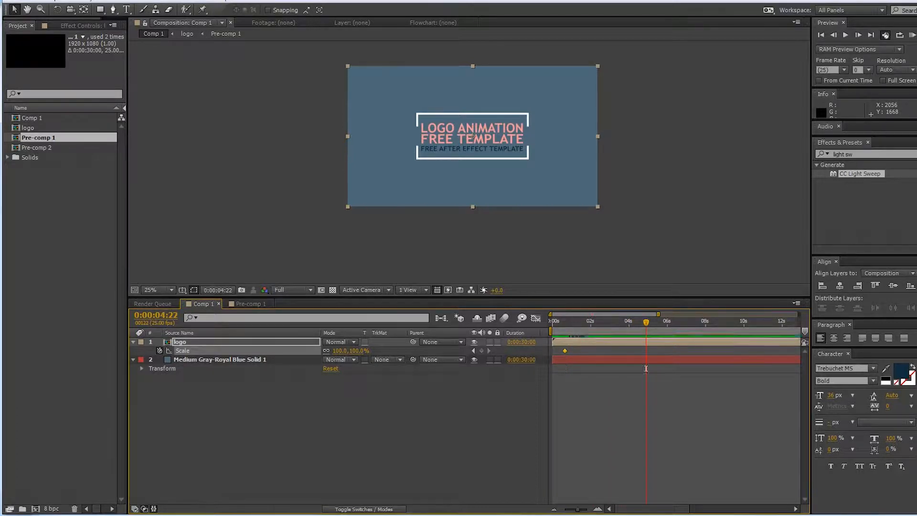
{"action": "left_click_drag", "start_coordinate": [340, 351], "coordinate": [351, 351]}
Step: Play the composition from its beginning in an enlarged viewer to examine the logo's gradual scale-up
{"action": "left_click_drag", "start_coordinate": [646, 323], "coordinate": [552, 322]}
{"action": "left_click", "coordinate": [549, 420]}
{"action": "key", "text": "space"}
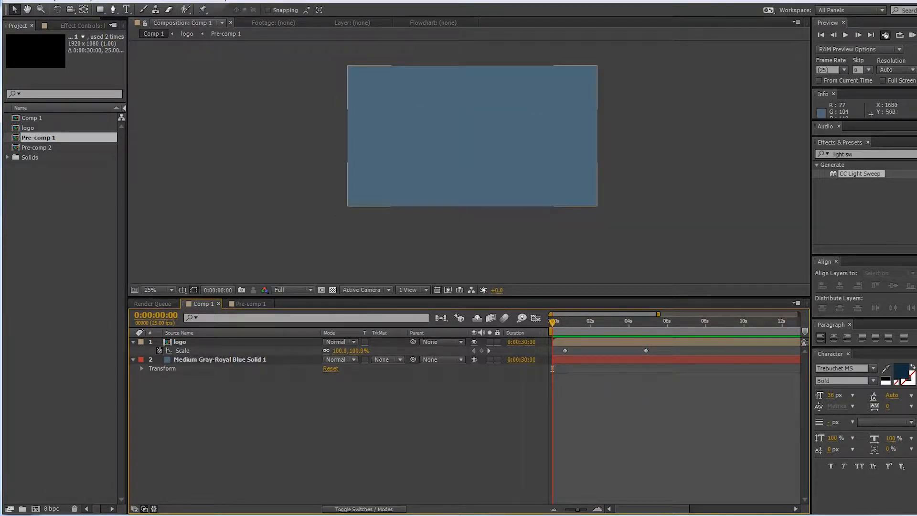
{"action": "left_click_drag", "start_coordinate": [485, 297], "coordinate": [485, 373]}
{"action": "scroll", "coordinate": [561, 180], "scroll_direction": "up", "scroll_amount": 2}
{"action": "left_click_drag", "start_coordinate": [561, 180], "coordinate": [550, 233]}
{"action": "key", "text": "space"}
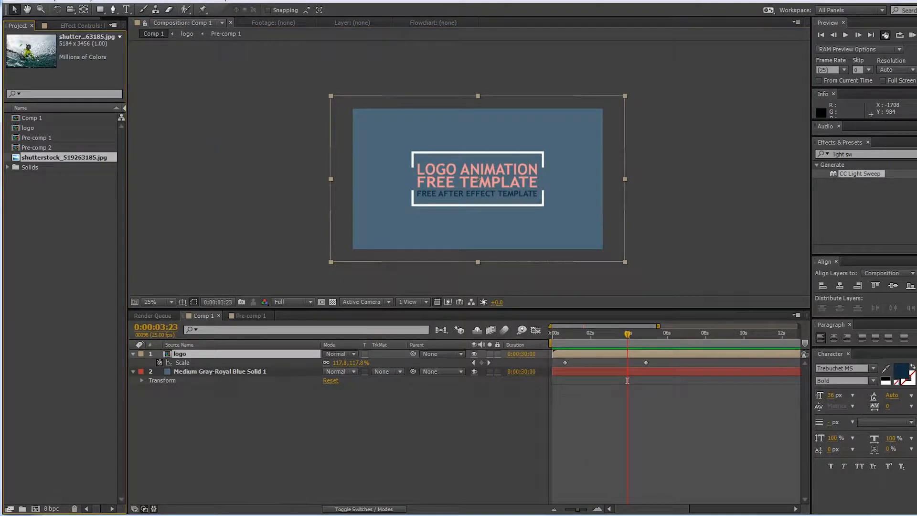
Step: Place shutterstock_519263185.jpg above the logo layer in Comp 1 and fit it to the composition
{"action": "left_click_drag", "start_coordinate": [64, 158], "coordinate": [229, 350]}
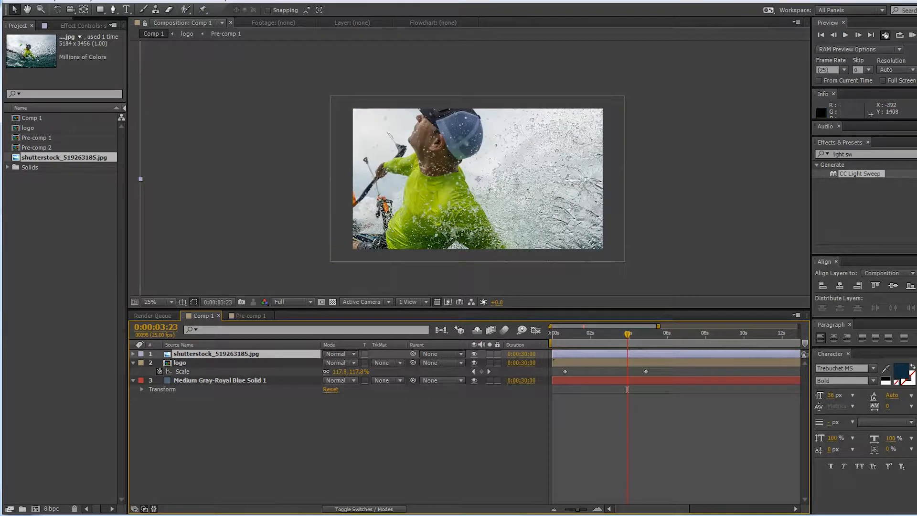
{"action": "right_click", "coordinate": [242, 353]}
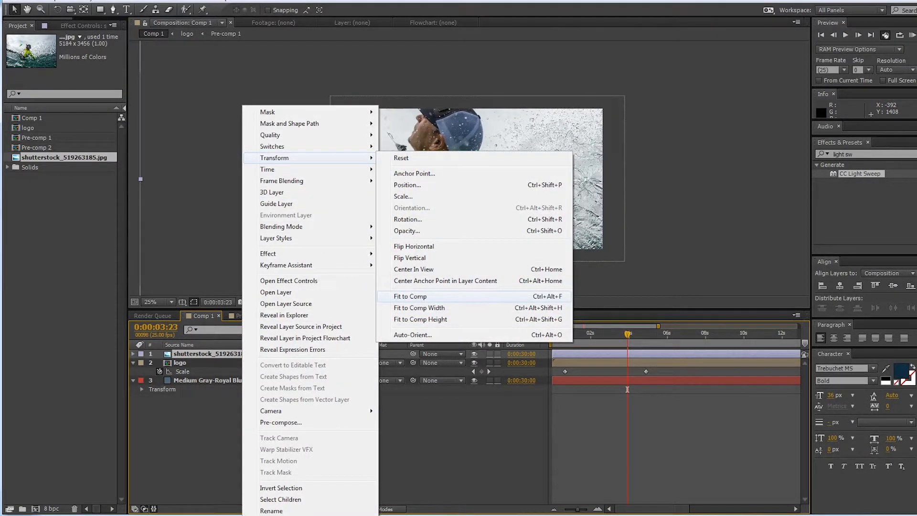
{"action": "left_click", "coordinate": [411, 293]}
{"action": "scroll", "coordinate": [517, 192], "scroll_direction": "up", "scroll_amount": 2}
{"action": "scroll", "coordinate": [518, 192], "scroll_direction": "down", "scroll_amount": 2}
{"action": "left_click", "coordinate": [296, 421]}
{"action": "left_click", "coordinate": [229, 354]}
{"action": "scroll", "coordinate": [471, 181], "scroll_direction": "up", "scroll_amount": 2}
{"action": "scroll", "coordinate": [470, 181], "scroll_direction": "down", "scroll_amount": 2}
{"action": "left_click", "coordinate": [305, 420]}
{"action": "left_click", "coordinate": [217, 354]}
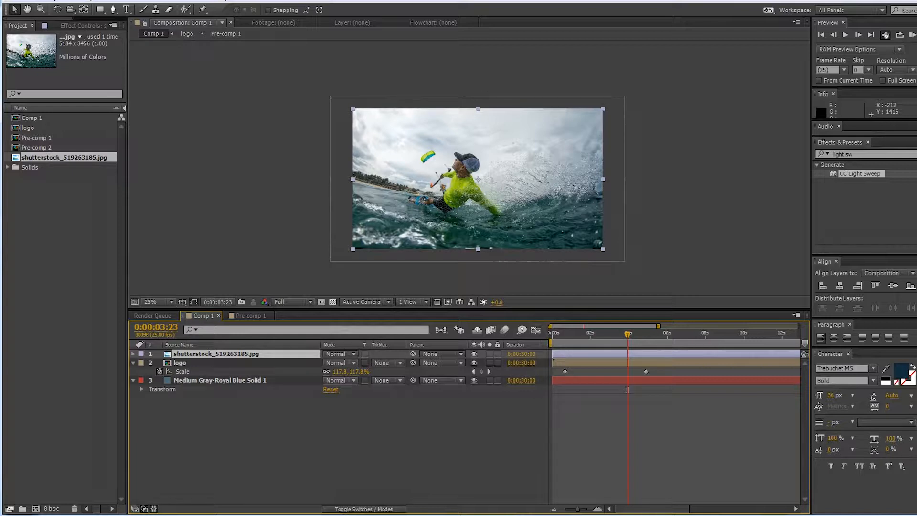
{"action": "key", "text": "F2"}
{"action": "key", "text": "ctrl+Down"}
{"action": "key", "text": "F2"}
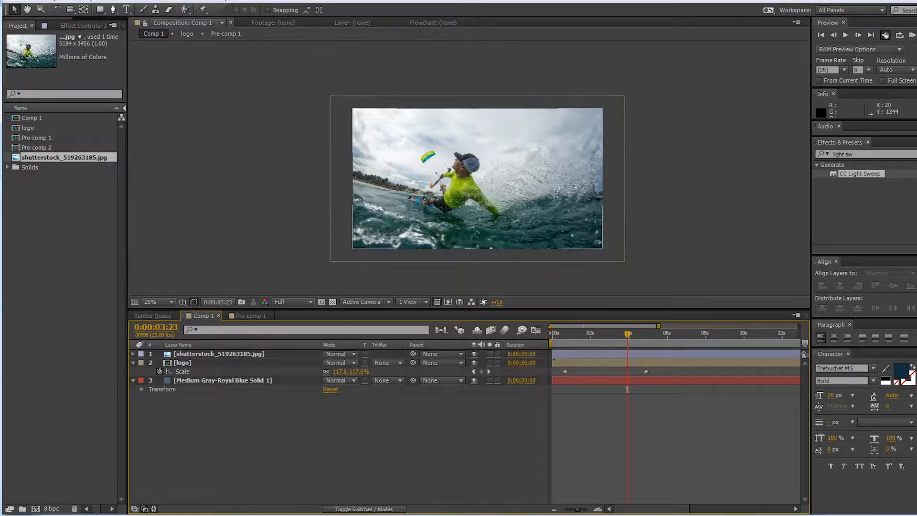
Step: Hide the shutterstock_519263185.jpg layer so that the logo and blue background show
{"action": "left_click", "coordinate": [219, 354]}
{"action": "left_click", "coordinate": [474, 354]}
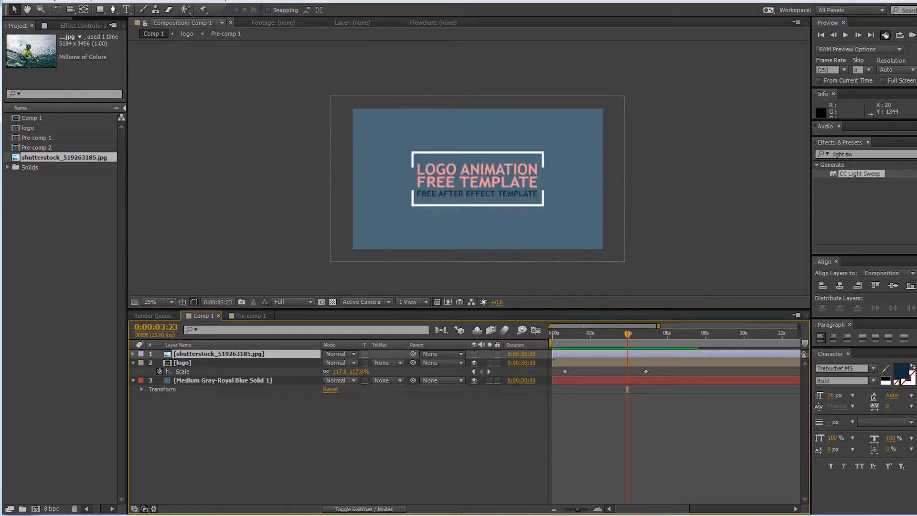
{"action": "key", "text": "F2"}
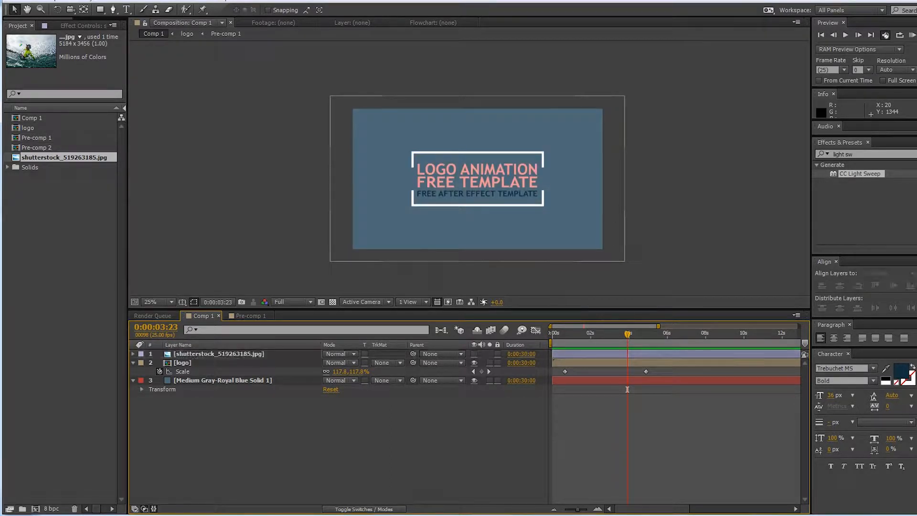
{"action": "left_click", "coordinate": [477, 180]}
{"action": "left_click_drag", "start_coordinate": [544, 163], "coordinate": [528, 163]}
{"action": "left_click", "coordinate": [244, 439]}
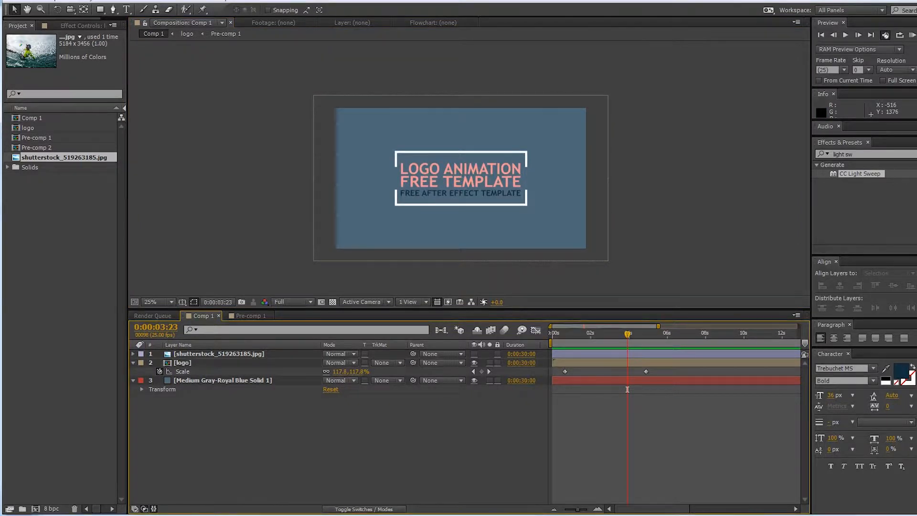
Step: Create a new composition named transiotn with the HDTV 1080 25 preset and a 30-second duration
{"action": "key", "text": "ctrl+n"}
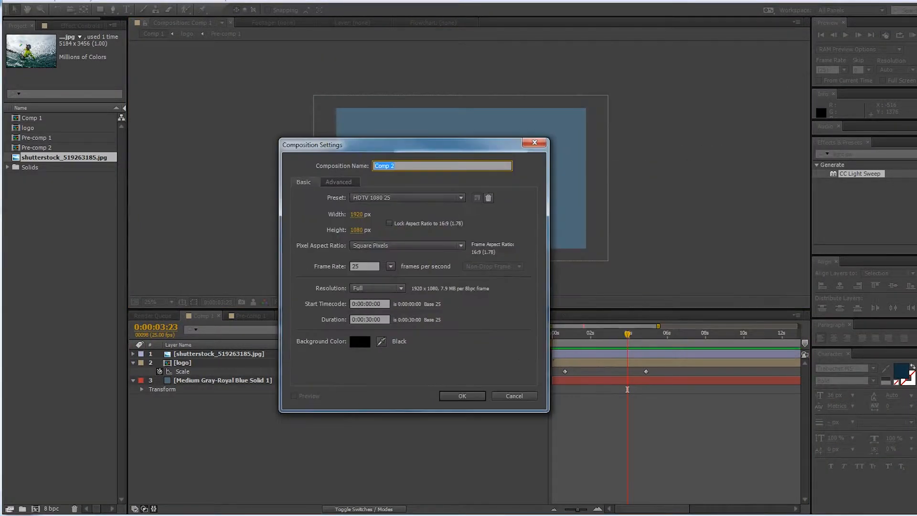
{"action": "type", "text": "transiotn"}
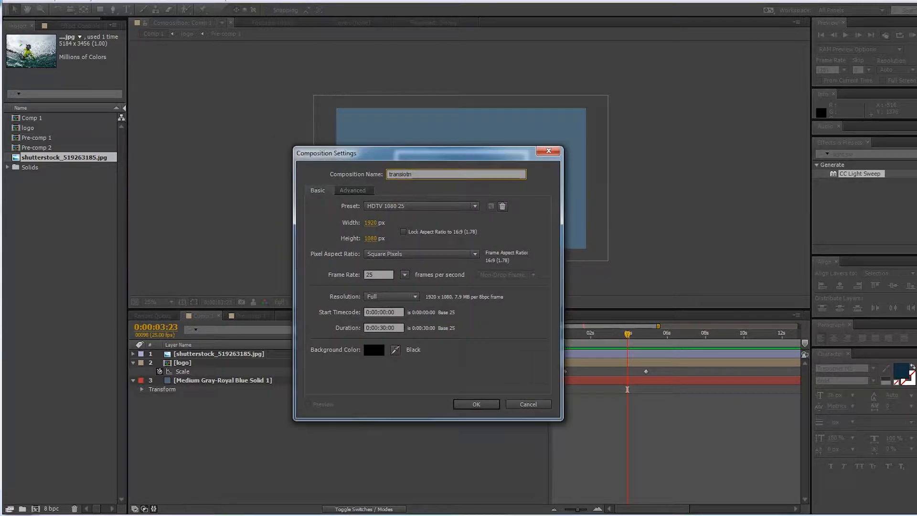
{"action": "key", "text": "Return"}
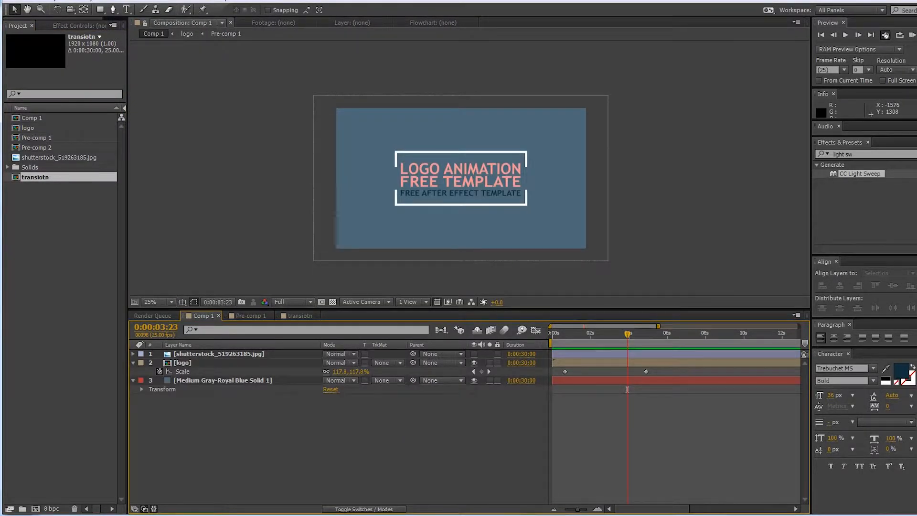
Step: Add the transiotn composition to Comp 1, open it for editing and show its transparency grid
{"action": "key", "text": "ctrl+slash"}
{"action": "double_click", "coordinate": [627, 363]}
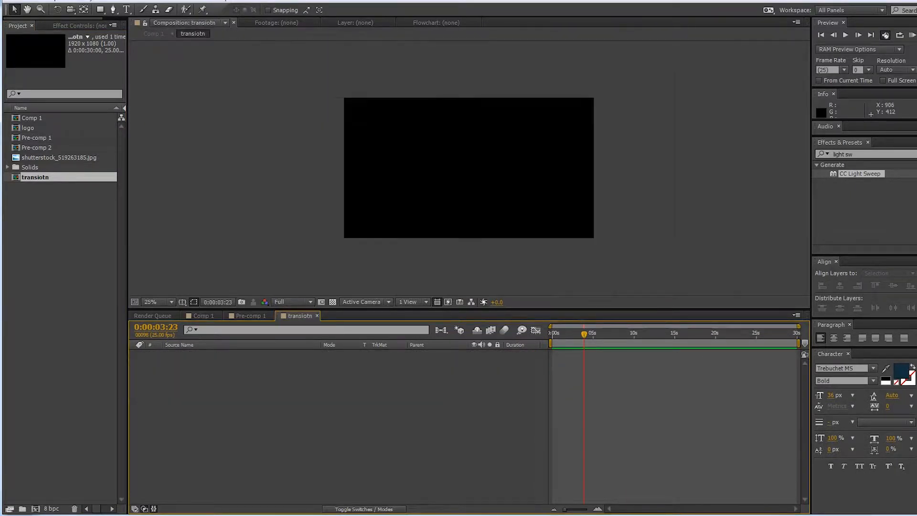
{"action": "left_click", "coordinate": [332, 302]}
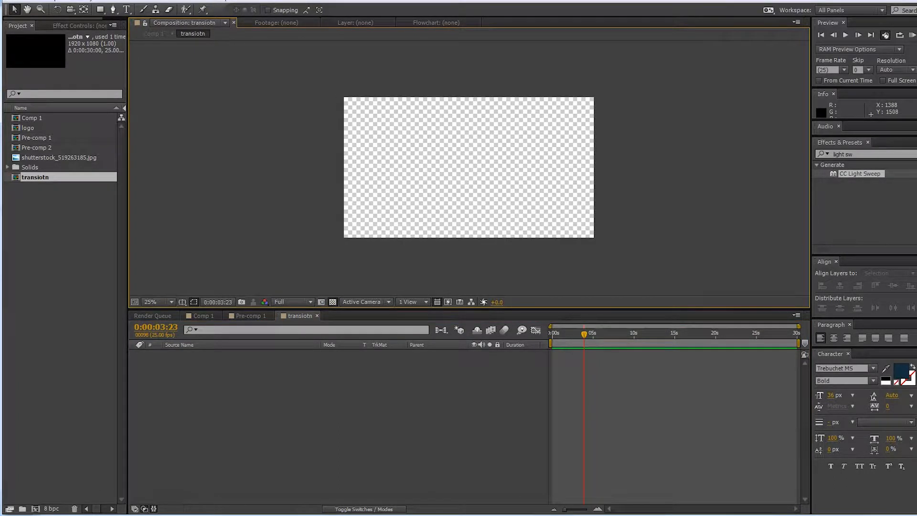
Step: At time zero, draw a closed four-sided shape with a slanted left edge, extending past the frame's top, right and bottom edges
{"action": "key", "text": "Home"}
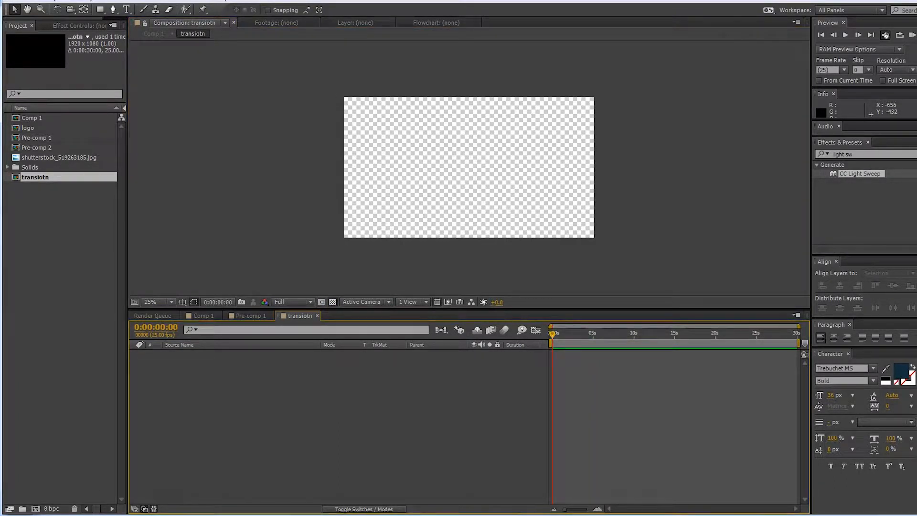
{"action": "key", "text": "g"}
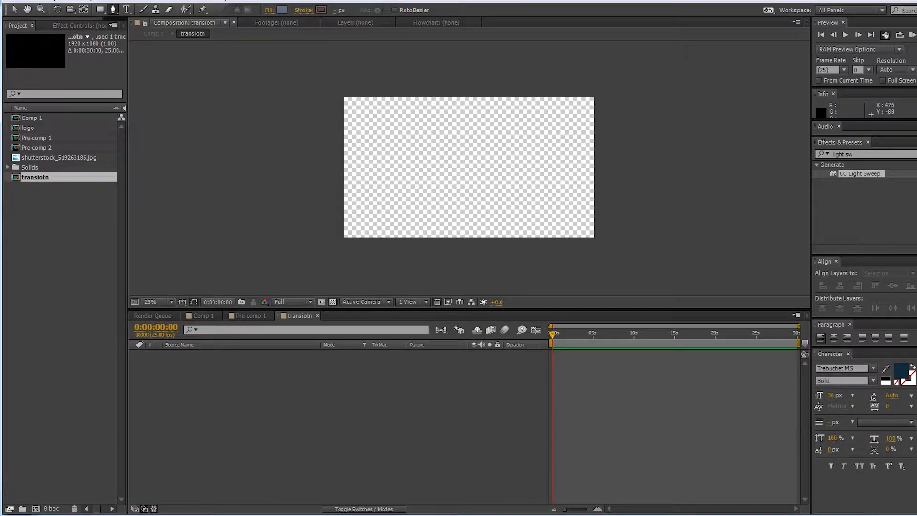
{"action": "left_click", "coordinate": [405, 85]}
{"action": "left_click", "coordinate": [372, 256]}
{"action": "left_click", "coordinate": [629, 257]}
{"action": "left_click", "coordinate": [618, 75]}
{"action": "left_click", "coordinate": [405, 85]}
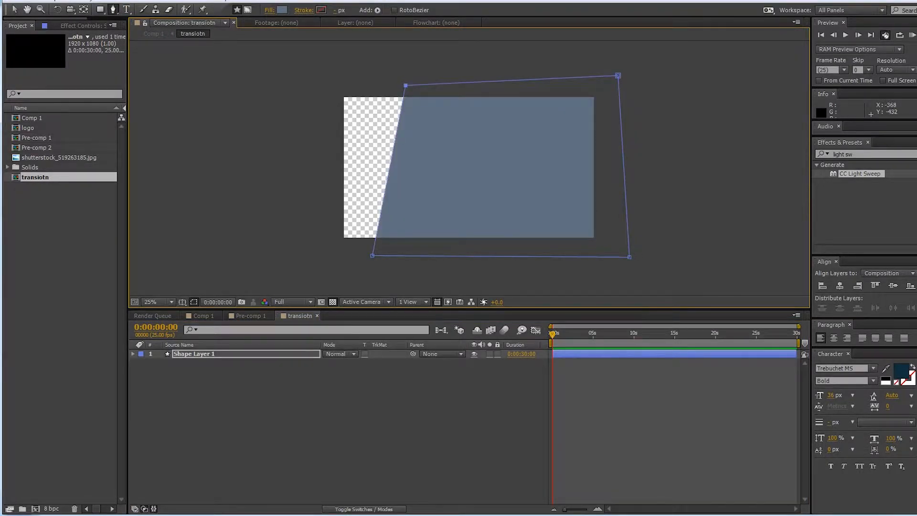
Step: Set the slanted shape's fill colour to white (FFFFFF)
{"action": "left_click", "coordinate": [283, 10]}
{"action": "left_click", "coordinate": [710, 131]}
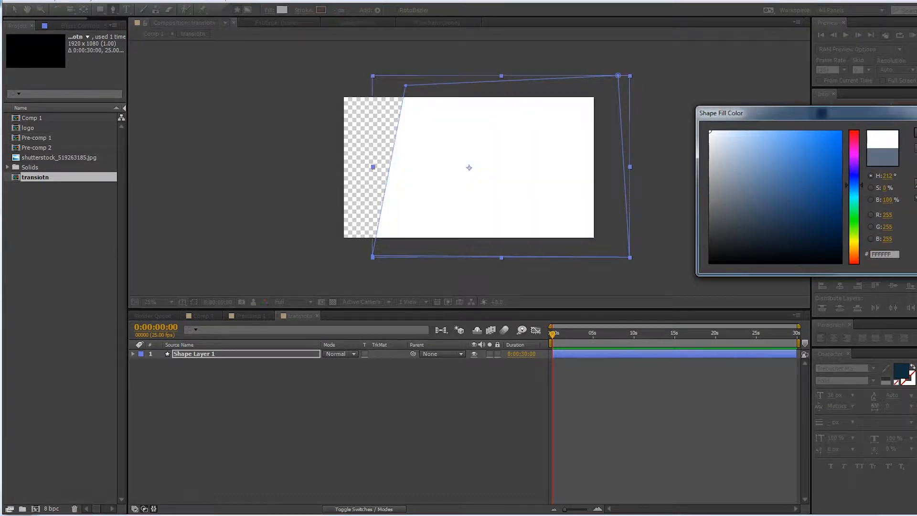
{"action": "key", "text": "Return"}
{"action": "key", "text": "v"}
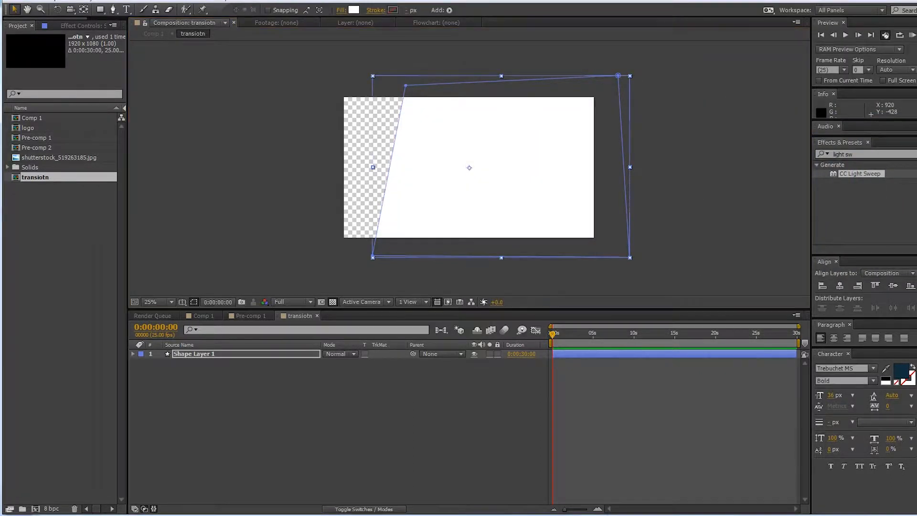
{"action": "key", "text": "F2"}
{"action": "key", "text": "ctrl+a"}
{"action": "key", "text": "F2"}
{"action": "key", "text": "ctrl+a"}
{"action": "key", "text": "F2"}
{"action": "key", "text": "ctrl+a"}
{"action": "key", "text": "F2"}
{"action": "key", "text": "ctrl+a"}
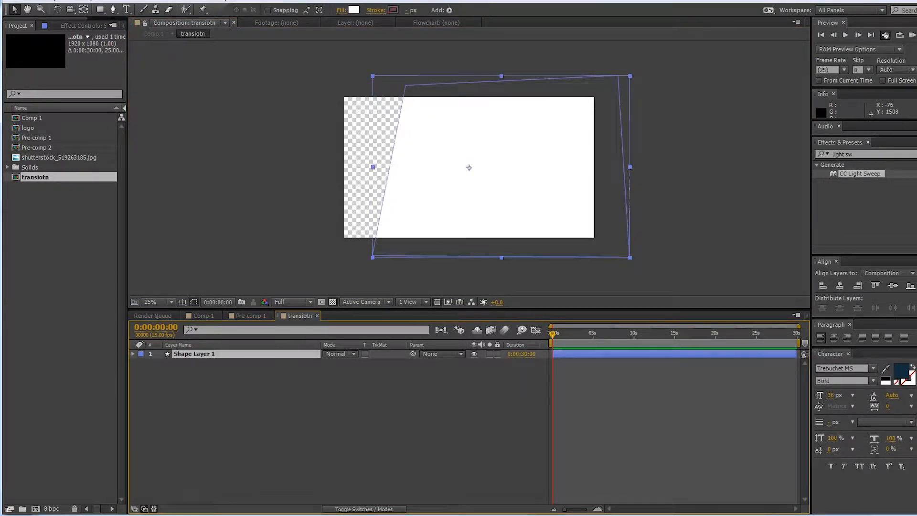
Step: Duplicate Shape Layer 1 and shift the copy horizontally to the right, leaving a slanted strip of the original exposed
{"action": "key", "text": "ctrl+d"}
{"action": "key", "text": "shift+Right"}
{"action": "key", "text": "shift+Right"}
{"action": "key", "text": "shift+Right"}
{"action": "key", "text": "shift+Right"}
{"action": "key", "text": "shift+Right"}
{"action": "key", "text": "shift+Right"}
{"action": "key", "text": "shift+Right"}
{"action": "key", "text": "shift+Right"}
{"action": "key", "text": "shift+Right"}
{"action": "key", "text": "shift+Right"}
{"action": "key", "text": "shift+Right"}
{"action": "key", "text": "shift+Right"}
{"action": "key", "text": "shift+Right"}
{"action": "key", "text": "shift+Right"}
{"action": "key", "text": "shift+Right"}
{"action": "key", "text": "shift+Right"}
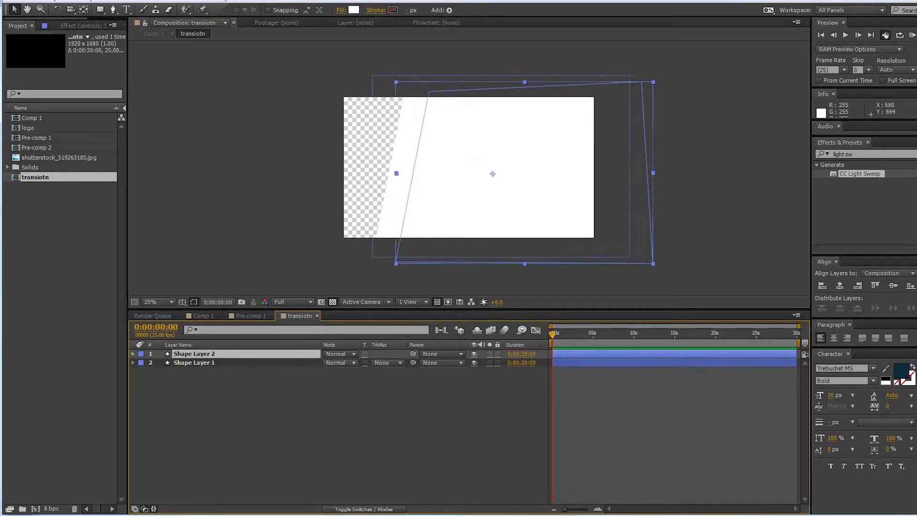
Step: Set Shape Layer 2's fill colour to black (000000)
{"action": "left_click", "coordinate": [353, 10]}
{"action": "left_click", "coordinate": [710, 261]}
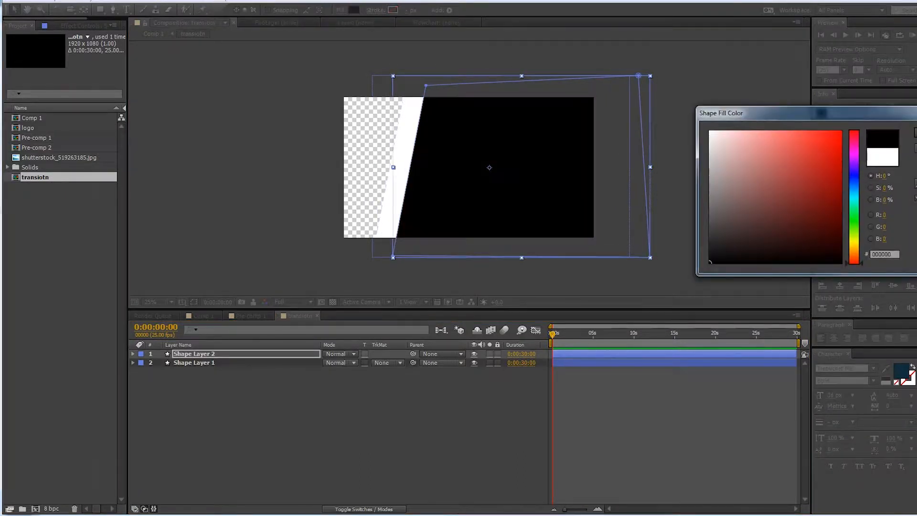
{"action": "key", "text": "Return"}
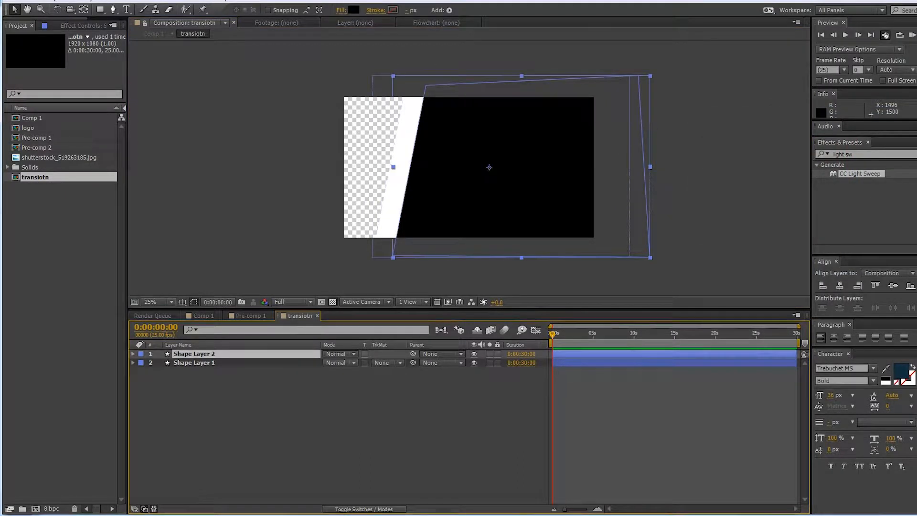
Step: Duplicate Shape Layer 2 and shift the copy right by about half the width of the white strip
{"action": "key", "text": "ctrl+d"}
{"action": "key", "text": "shift+Right"}
{"action": "key", "text": "shift+Right"}
{"action": "key", "text": "shift+Right"}
{"action": "key", "text": "shift+Right"}
{"action": "key", "text": "shift+Right"}
{"action": "key", "text": "shift+Right"}
{"action": "key", "text": "shift+Right"}
{"action": "key", "text": "shift+Right"}
{"action": "key", "text": "shift+Right"}
{"action": "key", "text": "shift+Right"}
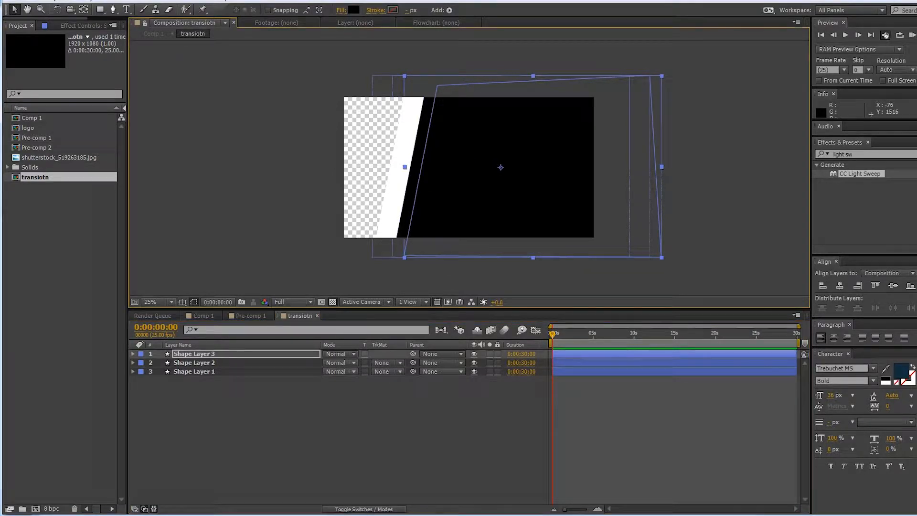
Step: Set Shape Layer 3's fill colour to white (FFFFFF), leaving a narrow black strip beside it
{"action": "left_click", "coordinate": [353, 9]}
{"action": "left_click", "coordinate": [710, 131]}
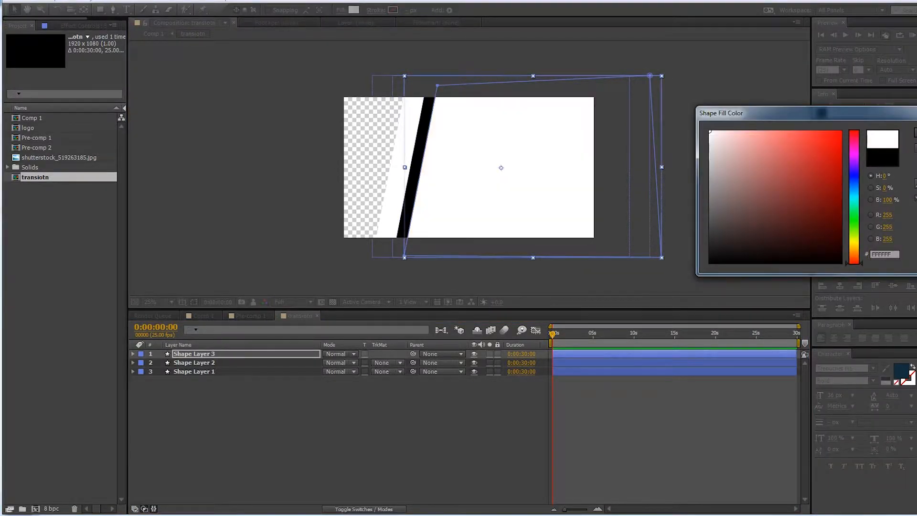
{"action": "key", "text": "Return"}
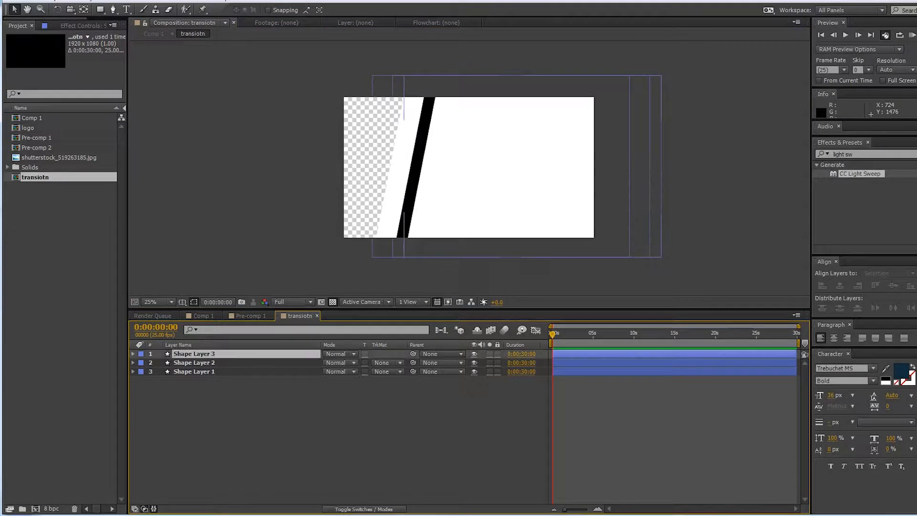
Step: Duplicate Shape Layer 3 and shift the copy right by about twice the width of the black strip
{"action": "key", "text": "ctrl+d"}
{"action": "key", "text": "shift+Right"}
{"action": "key", "text": "shift+Right"}
{"action": "key", "text": "shift+Right"}
{"action": "key", "text": "shift+Right"}
{"action": "key", "text": "shift+Right"}
{"action": "key", "text": "shift+Right"}
{"action": "key", "text": "shift+Right"}
{"action": "key", "text": "shift+Right"}
{"action": "key", "text": "shift+Right"}
{"action": "key", "text": "shift+Right"}
{"action": "key", "text": "shift+Right"}
{"action": "key", "text": "shift+Right"}
{"action": "key", "text": "shift+Right"}
{"action": "key", "text": "shift+Right"}
{"action": "key", "text": "shift+Right"}
{"action": "key", "text": "shift+Right"}
{"action": "key", "text": "shift+Right"}
{"action": "key", "text": "shift+Right"}
{"action": "key", "text": "shift+Right"}
{"action": "key", "text": "shift+Right"}
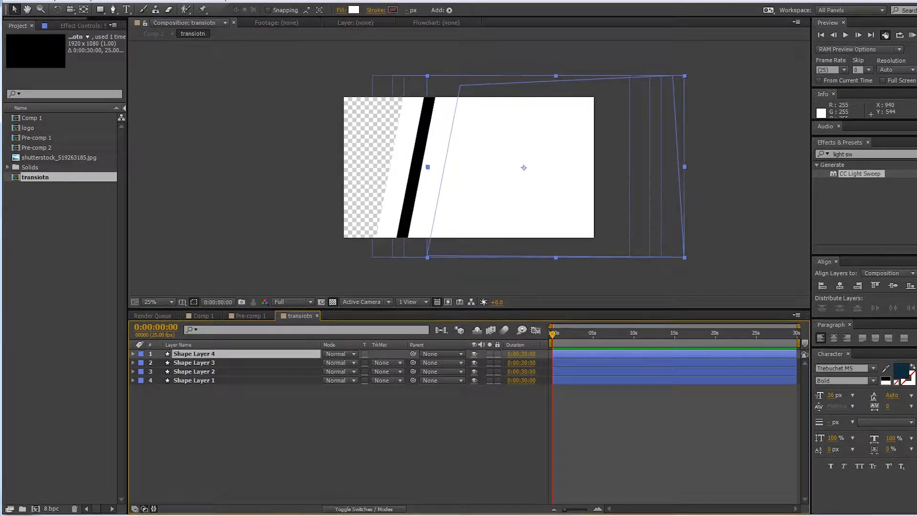
Step: Nudge Shape Layer 4 slightly to the left so it begins closer to the narrow black strip
{"action": "key", "text": "Left"}
{"action": "key", "text": "Left"}
{"action": "key", "text": "Left"}
{"action": "key", "text": "Left"}
{"action": "key", "text": "Left"}
{"action": "key", "text": "Left"}
{"action": "key", "text": "Left"}
{"action": "key", "text": "Left"}
{"action": "left_click", "coordinate": [473, 129]}
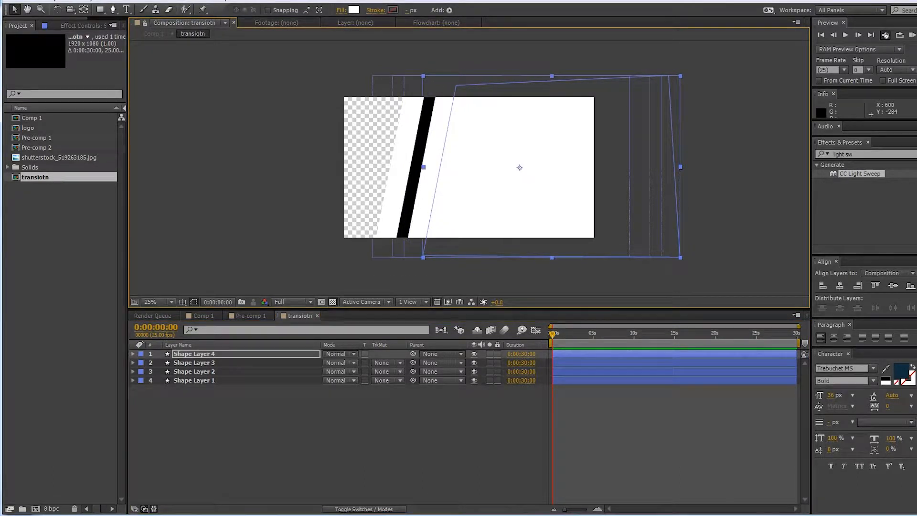
Step: Set Shape Layer 4's fill colour to black (000000)
{"action": "left_click", "coordinate": [353, 10]}
{"action": "left_click", "coordinate": [710, 262]}
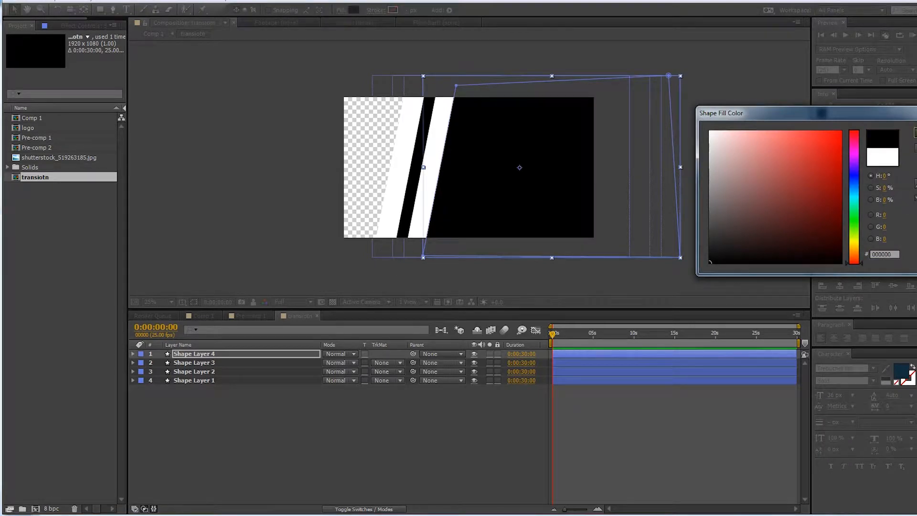
{"action": "key", "text": "Return"}
{"action": "left_click", "coordinate": [249, 420]}
Step: Duplicate Shape Layer 4 and shift the copy right by about three times the width of the narrow black strip
{"action": "left_click", "coordinate": [195, 353]}
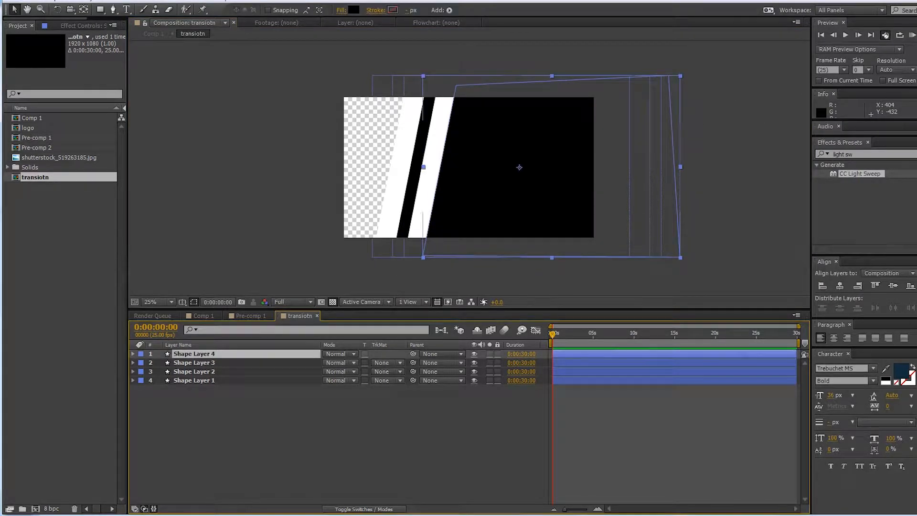
{"action": "key", "text": "ctrl+d"}
{"action": "left_click_drag", "start_coordinate": [459, 137], "coordinate": [493, 137]}
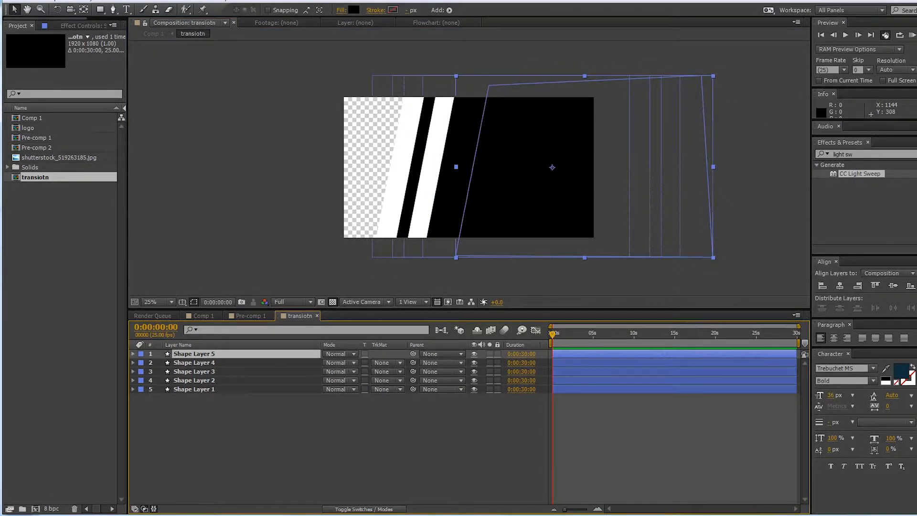
Step: Set Shape Layer 5's fill colour to white (FFFFFF), leaving a wide black strip beside it
{"action": "left_click", "coordinate": [353, 10]}
{"action": "left_click_drag", "start_coordinate": [729, 146], "coordinate": [709, 131]}
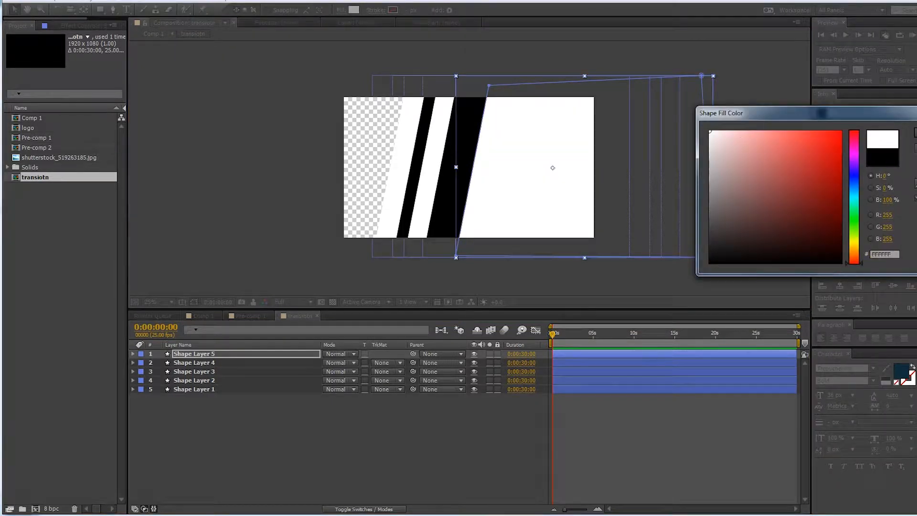
{"action": "key", "text": "Return"}
{"action": "scroll", "coordinate": [502, 168], "scroll_direction": "down", "scroll_amount": 1}
{"action": "scroll", "coordinate": [501, 167], "scroll_direction": "up", "scroll_amount": 1}
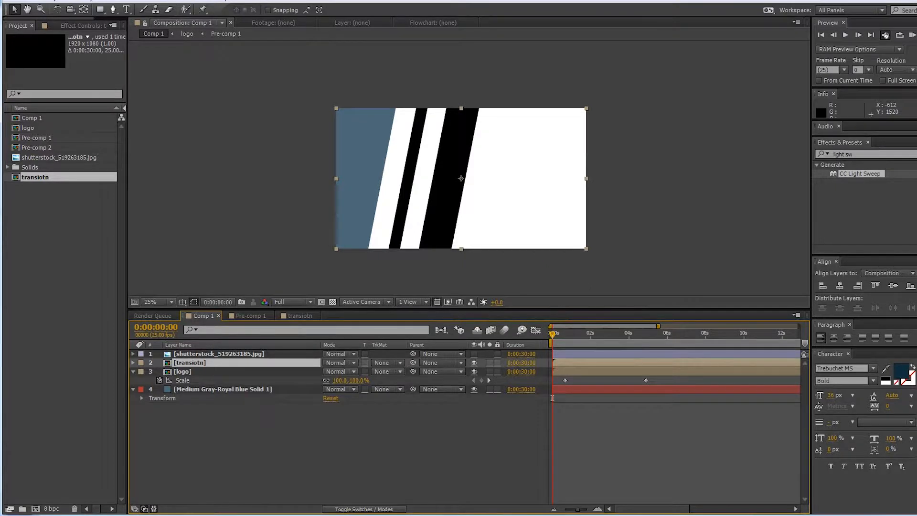
{"action": "left_click", "coordinate": [386, 362]}
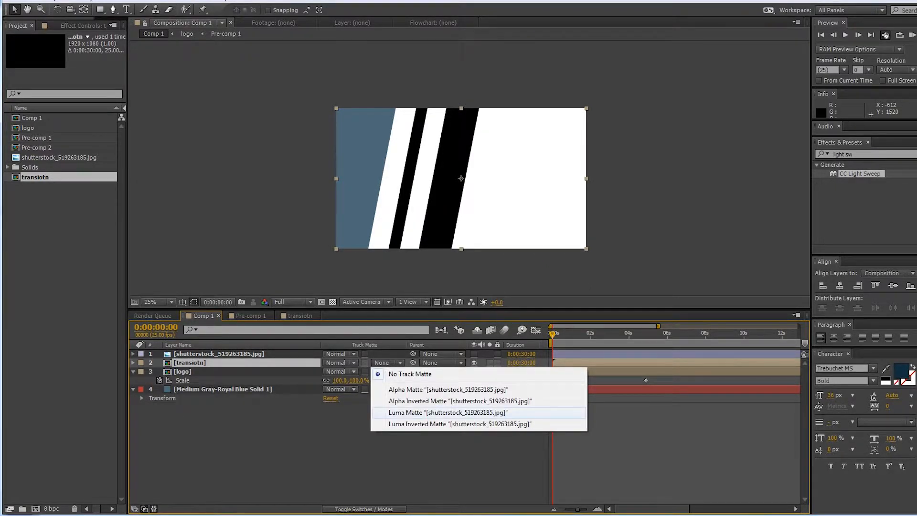
{"action": "left_click", "coordinate": [544, 412]}
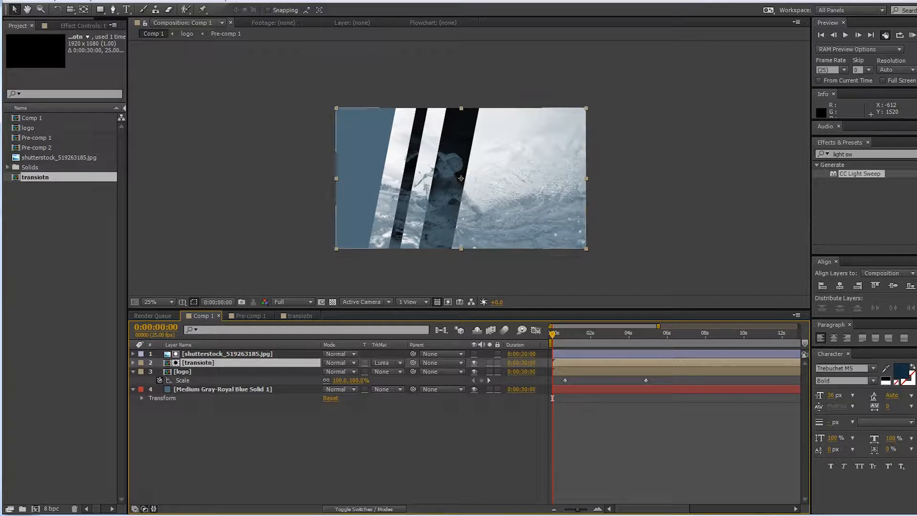
{"action": "left_click", "coordinate": [387, 363]}
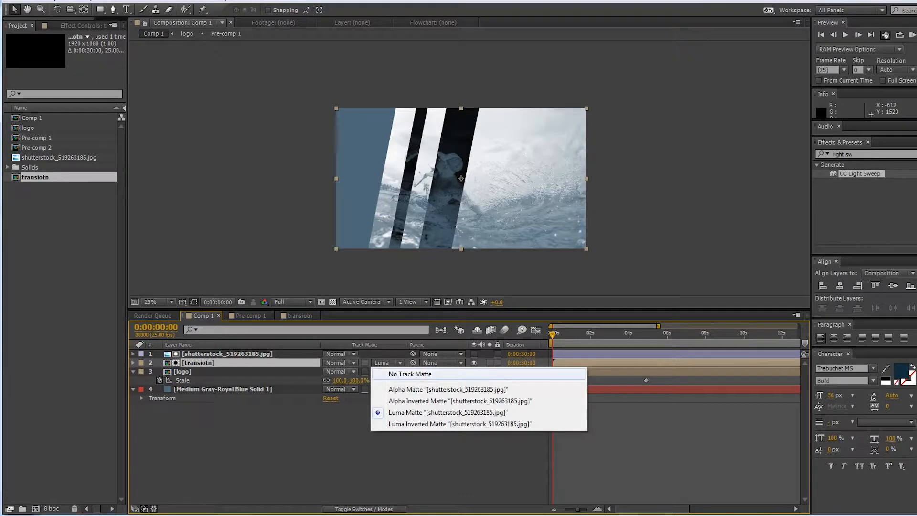
{"action": "left_click", "coordinate": [413, 375]}
Step: In Comp 1, set the logo layer's track matte to Luma Inverted Matte using the transiotn layer
{"action": "left_click", "coordinate": [183, 371]}
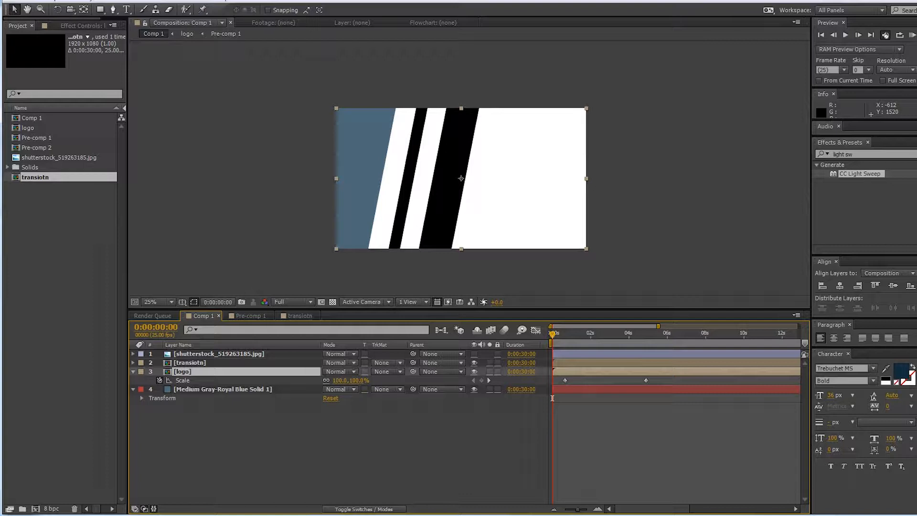
{"action": "left_click", "coordinate": [386, 372]}
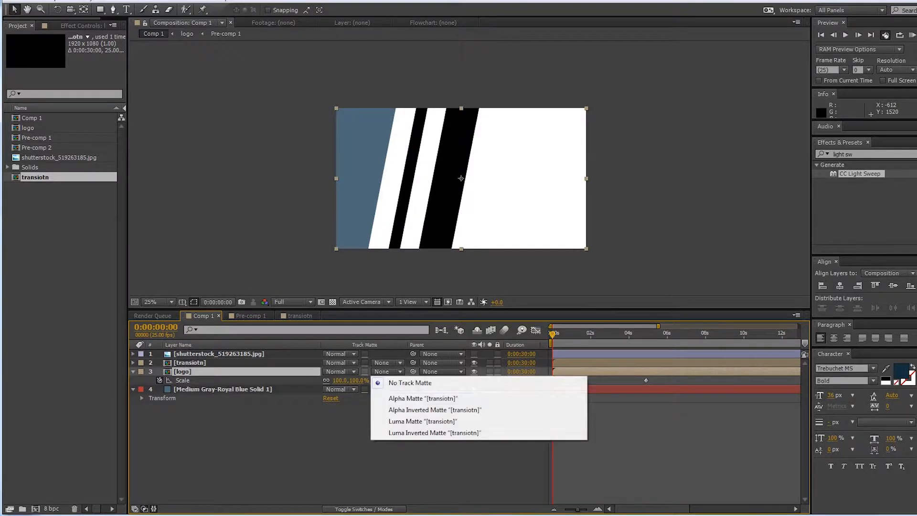
{"action": "left_click", "coordinate": [422, 421]}
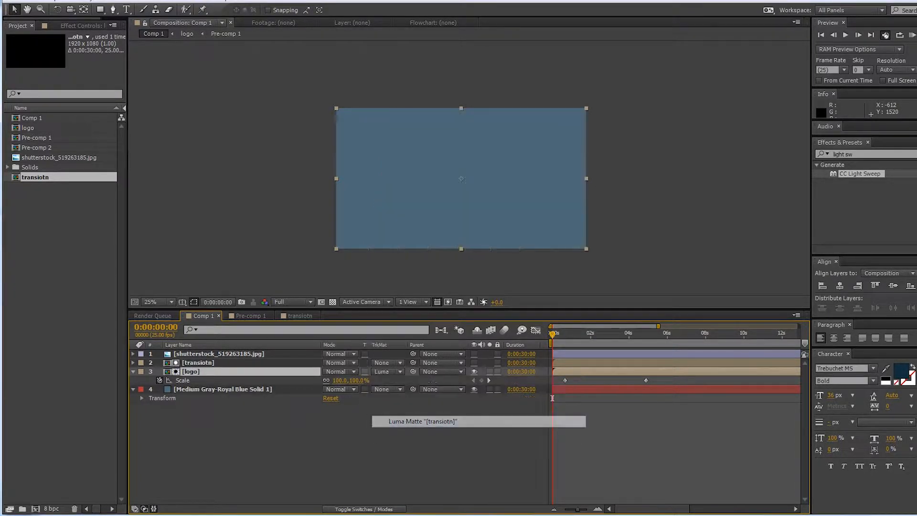
{"action": "left_click", "coordinate": [423, 433]}
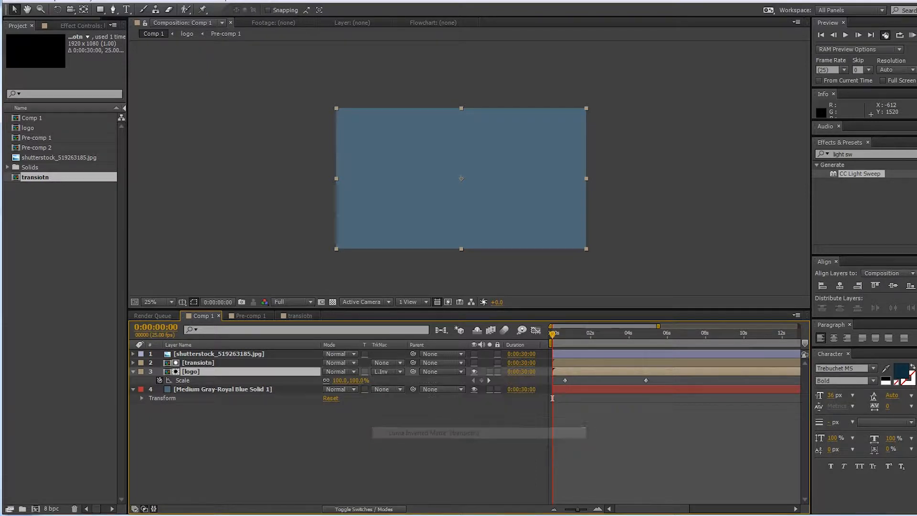
Step: Play Comp 1 from the start to examine how the stripe matte affects the logo animation
{"action": "key", "text": "space"}
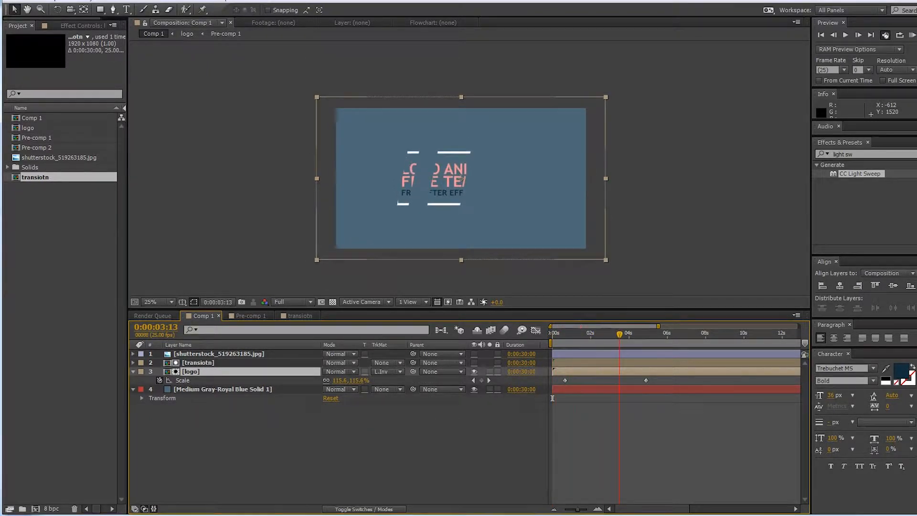
{"action": "left_click_drag", "start_coordinate": [660, 335], "coordinate": [633, 334]}
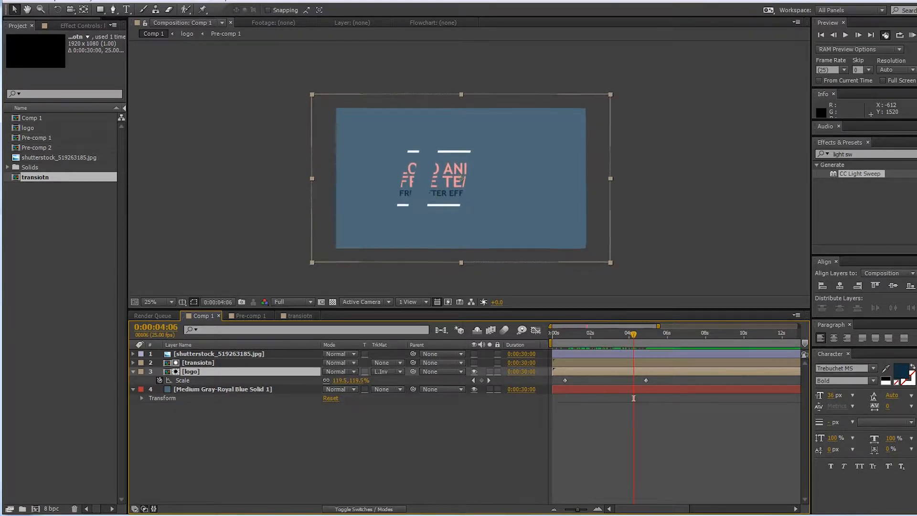
{"action": "key", "text": "Home"}
{"action": "key", "text": "space"}
{"action": "key", "text": "space"}
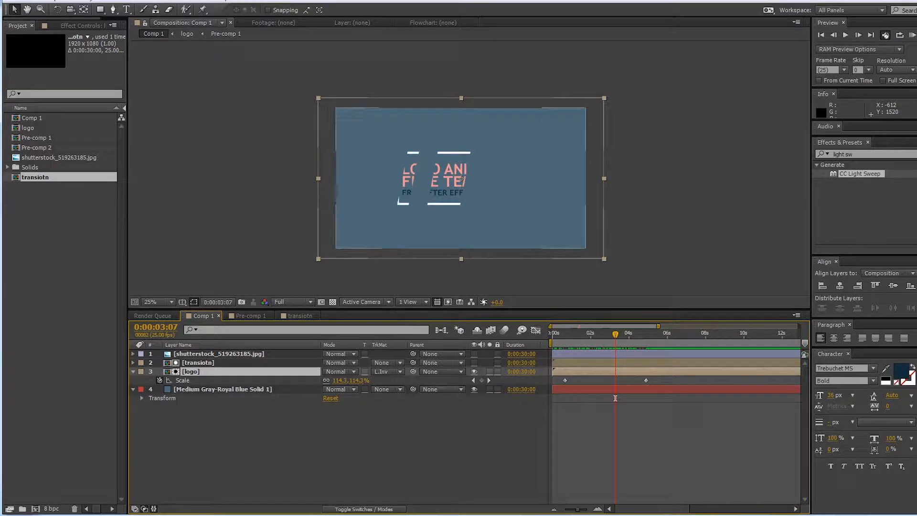
Step: Move the transiotn layer in time so it starts at about 5 seconds
{"action": "left_click", "coordinate": [198, 363]}
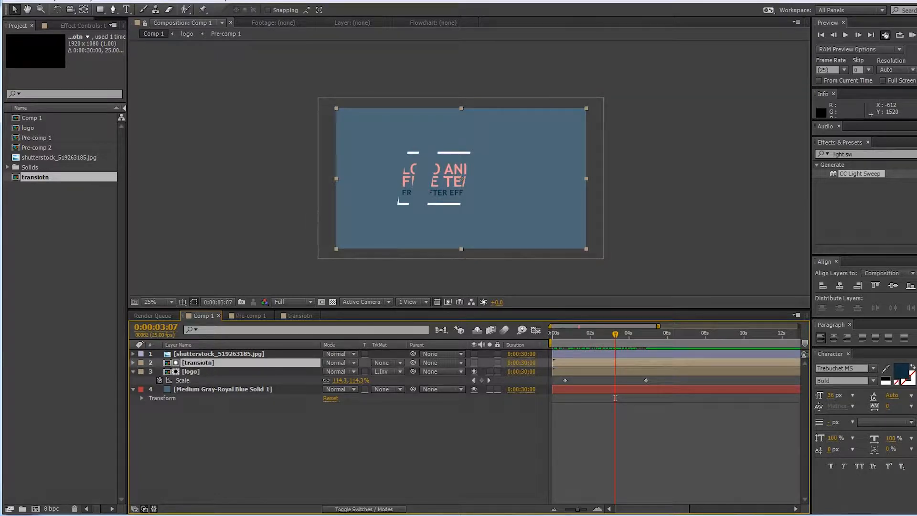
{"action": "left_click_drag", "start_coordinate": [626, 362], "coordinate": [721, 362]}
{"action": "key", "text": "space"}
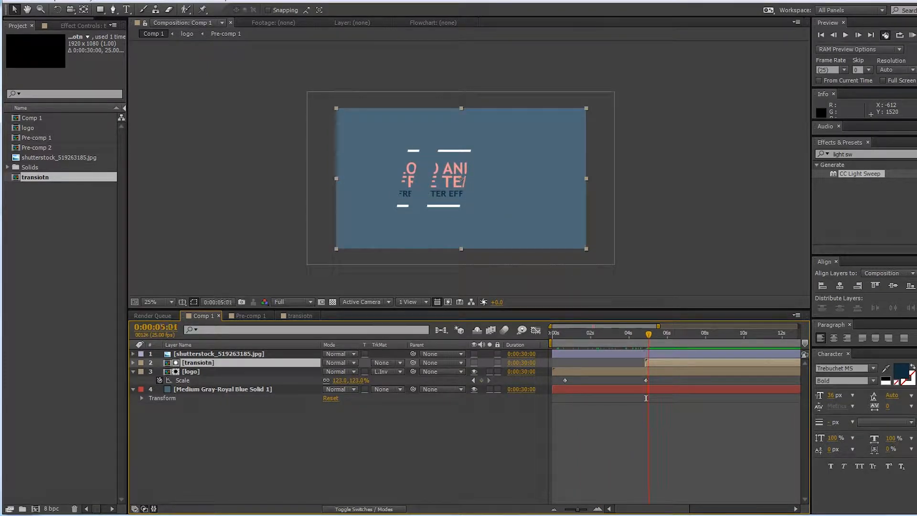
Step: Add a Position keyframe to transiotn at 0:00:05:01 with the layer moved right, fully outside the frame, to 2945, 540
{"action": "key", "text": "p"}
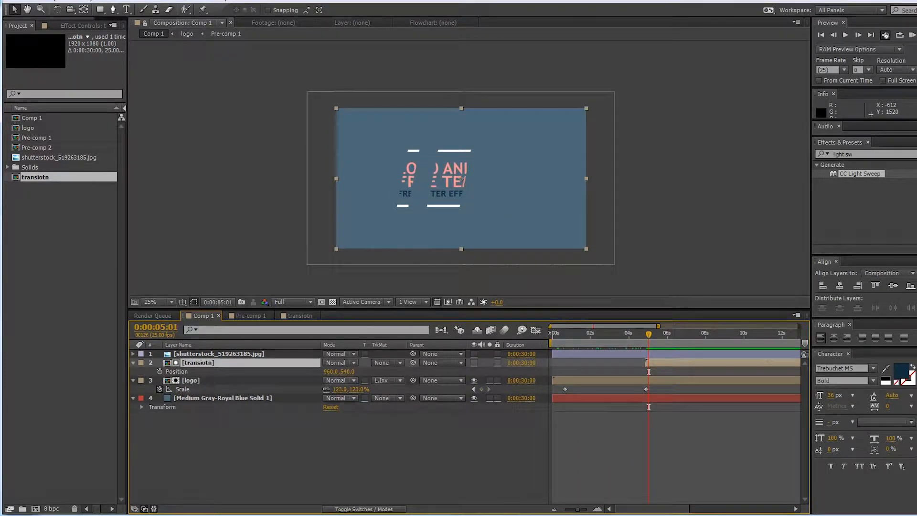
{"action": "left_click", "coordinate": [160, 372]}
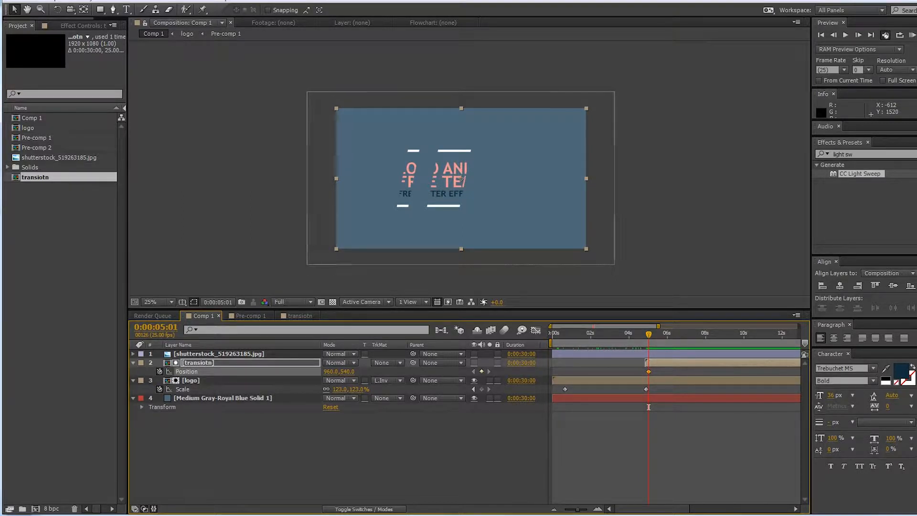
{"action": "left_click_drag", "start_coordinate": [461, 181], "coordinate": [720, 180]}
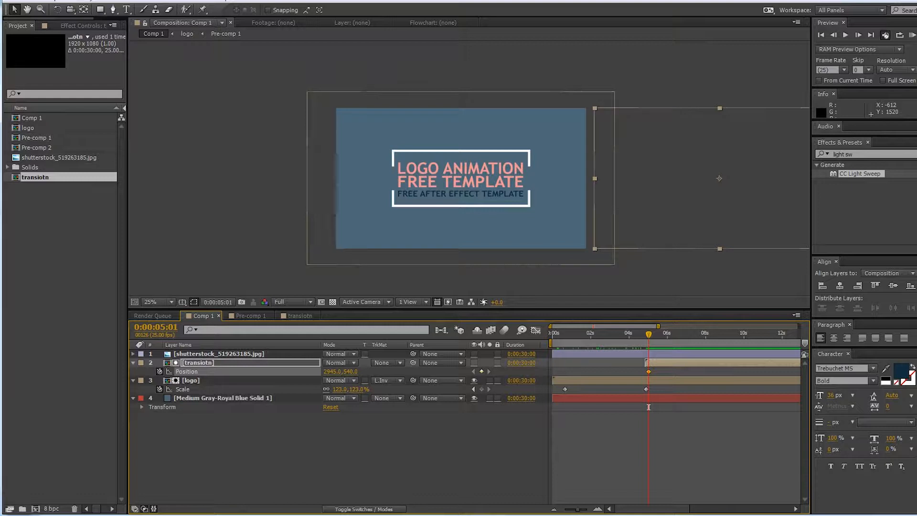
Step: Remove the logo layer's track matte and add a transiotn Position keyframe at 0:00:06:00 with the layer moved left across the frame
{"action": "left_click", "coordinate": [387, 380]}
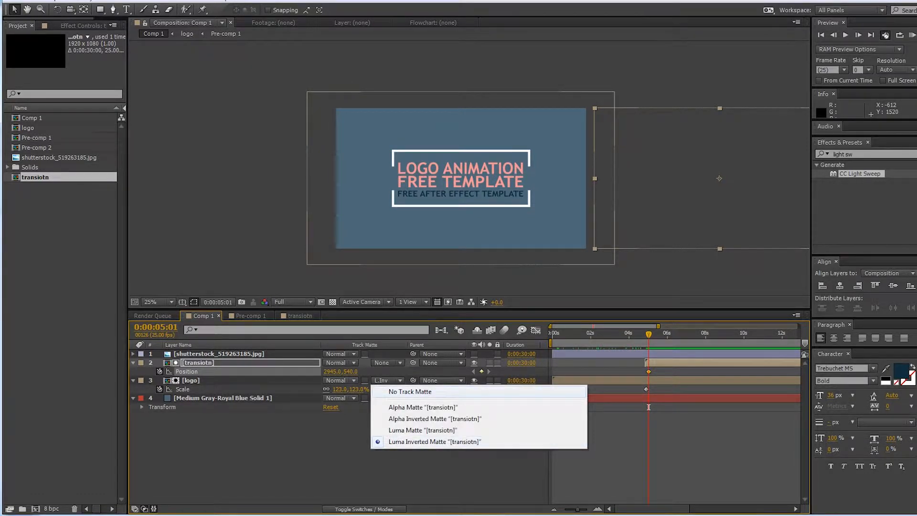
{"action": "left_click", "coordinate": [410, 391]}
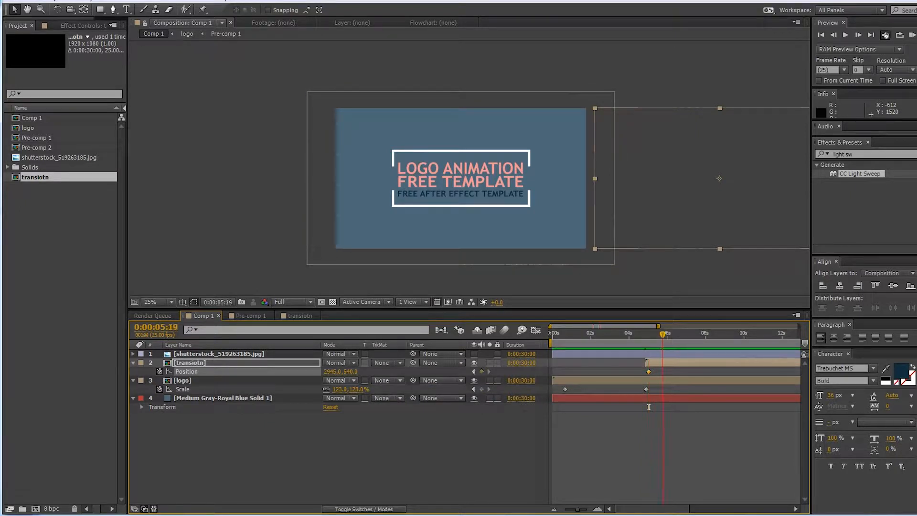
{"action": "left_click_drag", "start_coordinate": [333, 372], "coordinate": [17, 371]}
{"action": "key", "text": "Page_Up"}
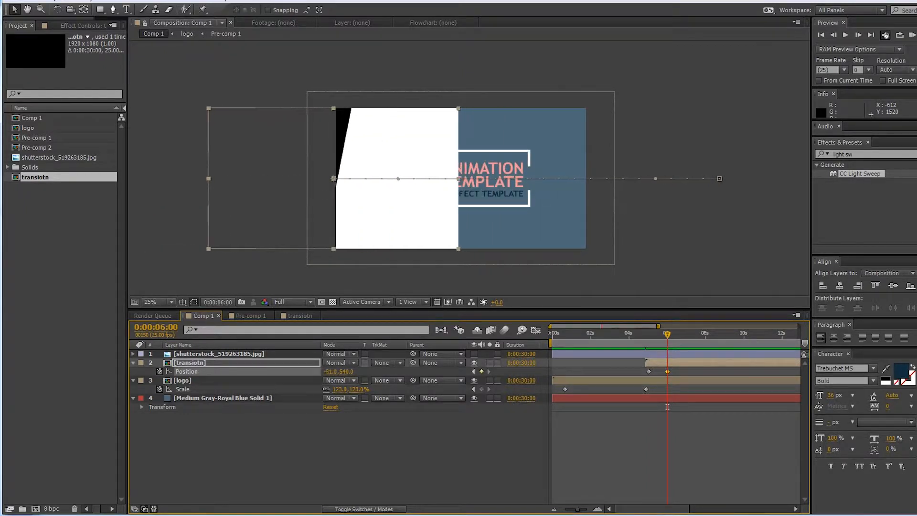
Step: Apply Easy Ease to both transiotn Position keyframes and reshape their curve in the Graph Editor
{"action": "left_click_drag", "start_coordinate": [667, 407], "coordinate": [642, 407]}
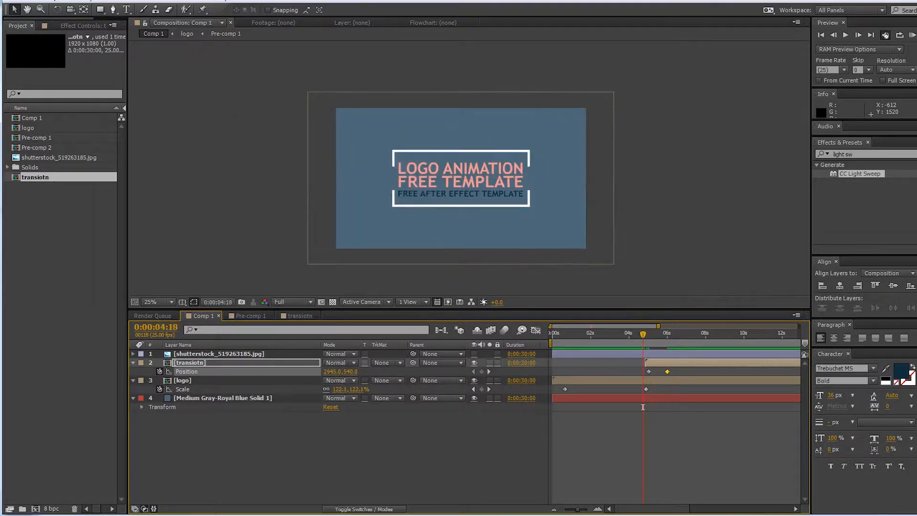
{"action": "left_click_drag", "start_coordinate": [634, 367], "coordinate": [675, 373]}
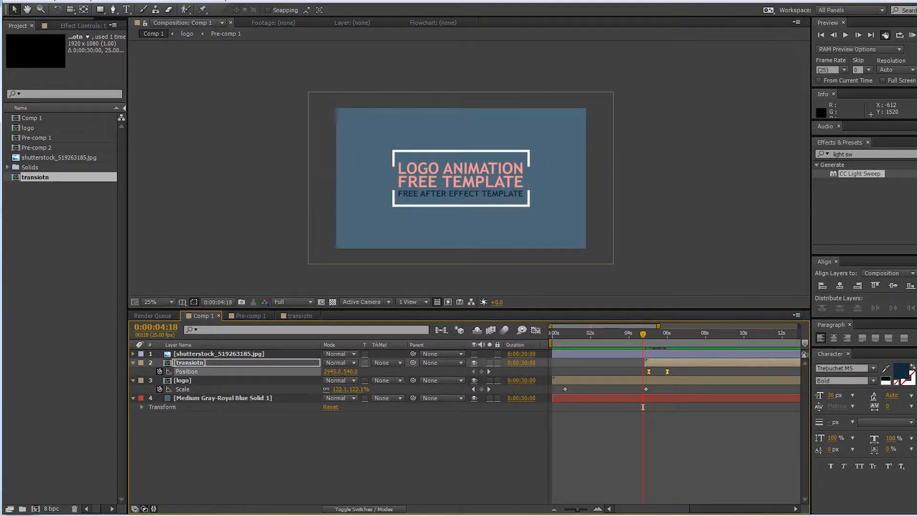
{"action": "key", "text": "shift+F3"}
{"action": "left_click_drag", "start_coordinate": [673, 474], "coordinate": [657, 478]}
{"action": "key", "text": "shift+F3"}
Step: Move transiotn's last Position keyframe to just before 7 seconds to slow the wipe, and check a mid-wipe frame
{"action": "left_click_drag", "start_coordinate": [643, 407], "coordinate": [653, 407]}
{"action": "left_click_drag", "start_coordinate": [667, 372], "coordinate": [682, 371]}
{"action": "mouse_move", "coordinate": [653, 407]}
{"action": "left_mouse_down"}
{"action": "mouse_move", "coordinate": [642, 407]}
{"action": "mouse_move", "coordinate": [658, 406]}
{"action": "left_mouse_up"}
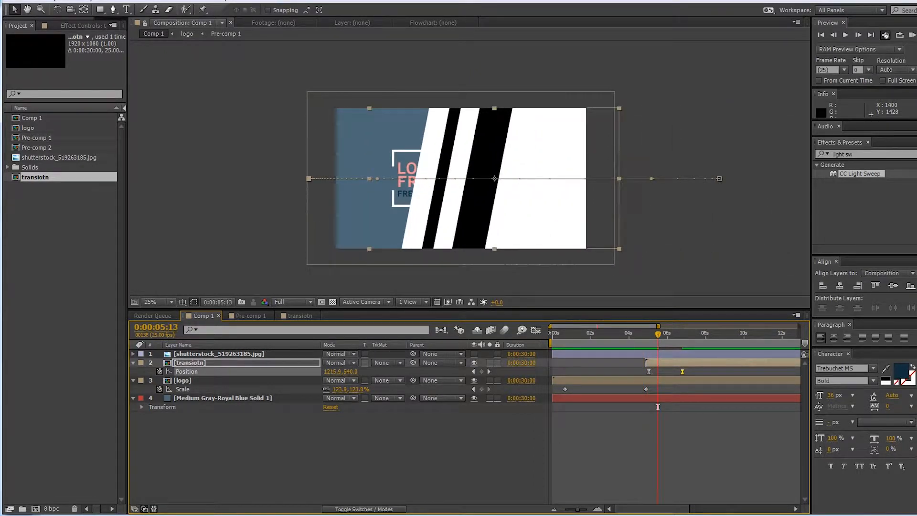
Step: Set the logo layer's track matte back to Luma Inverted Matte using the transiotn layer
{"action": "key", "text": "ctrl+Down"}
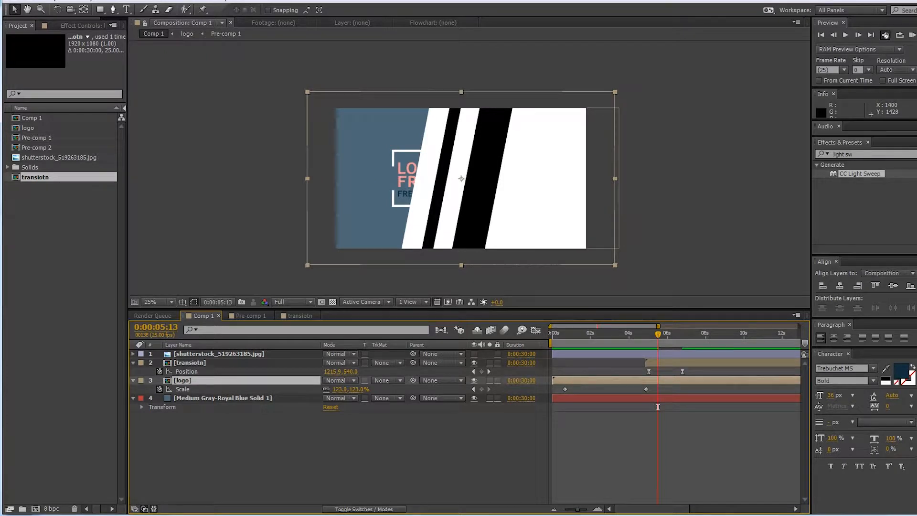
{"action": "left_click", "coordinate": [388, 381]}
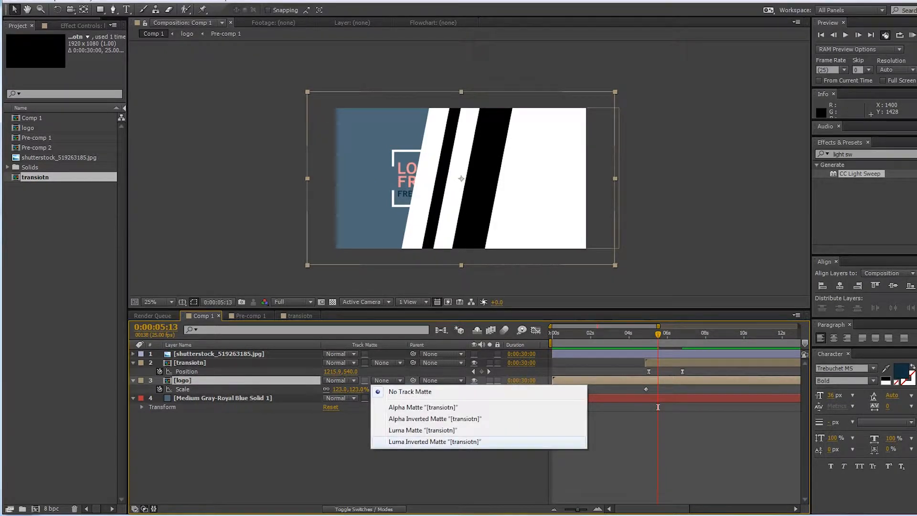
{"action": "left_click", "coordinate": [435, 441]}
Step: Step back and forth through the frames around the transition to examine how the stripes wipe away the logo
{"action": "key", "text": "Page_Up"}
{"action": "key", "text": "Page_Up"}
{"action": "key", "text": "Page_Up"}
{"action": "key", "text": "Page_Up"}
{"action": "key", "text": "Page_Up"}
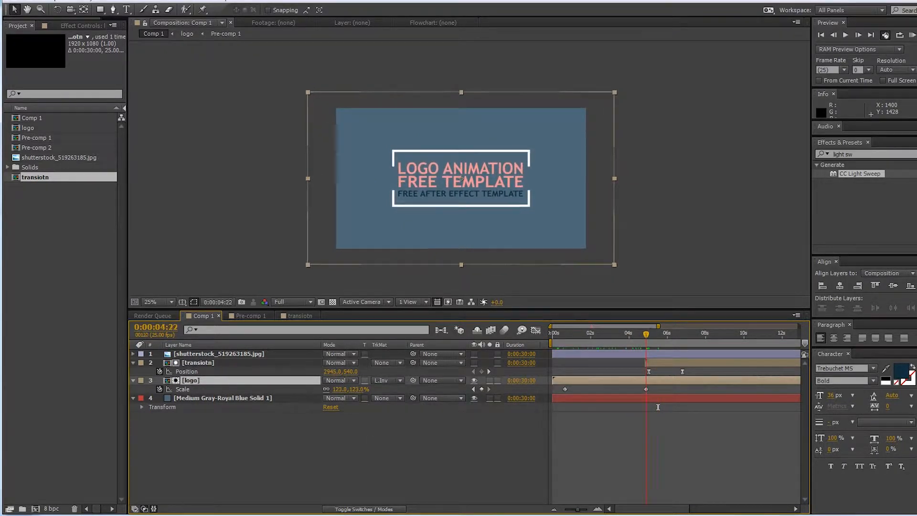
{"action": "key", "text": "Page_Down"}
{"action": "key", "text": "Page_Down"}
{"action": "key", "text": "Page_Down"}
{"action": "key", "text": "Page_Down"}
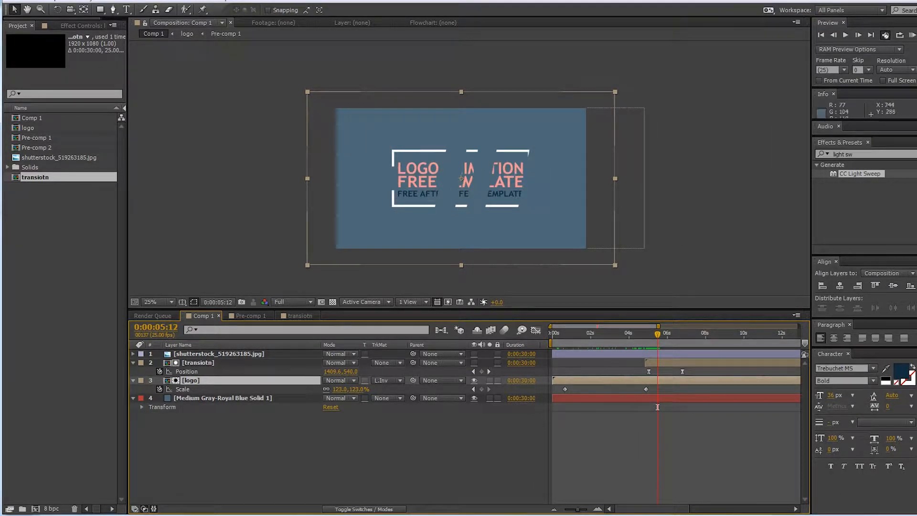
{"action": "key", "text": "Page_Up"}
{"action": "key", "text": "Page_Up"}
{"action": "key", "text": "Page_Up"}
{"action": "key", "text": "Page_Up"}
{"action": "key", "text": "Page_Up"}
{"action": "key", "text": "Page_Up"}
{"action": "key", "text": "Page_Up"}
{"action": "key", "text": "Page_Up"}
{"action": "key", "text": "Page_Up"}
{"action": "key", "text": "Page_Down"}
{"action": "key", "text": "Page_Down"}
{"action": "key", "text": "Page_Down"}
{"action": "key", "text": "Page_Down"}
{"action": "key", "text": "Page_Down"}
{"action": "key", "text": "Page_Down"}
{"action": "key", "text": "Page_Down"}
{"action": "key", "text": "Page_Down"}
{"action": "key", "text": "Page_Down"}
{"action": "key", "text": "Page_Up"}
{"action": "key", "text": "Page_Up"}
{"action": "key", "text": "Page_Up"}
{"action": "key", "text": "Page_Up"}
{"action": "key", "text": "Page_Up"}
{"action": "key", "text": "Page_Up"}
{"action": "key", "text": "Page_Up"}
{"action": "key", "text": "Page_Up"}
{"action": "key", "text": "Page_Up"}
{"action": "key", "text": "Page_Up"}
{"action": "key", "text": "Page_Up"}
{"action": "key", "text": "Page_Up"}
{"action": "key", "text": "Page_Up"}
{"action": "key", "text": "Page_Up"}
{"action": "key", "text": "Page_Down"}
{"action": "key", "text": "Page_Down"}
{"action": "key", "text": "Page_Down"}
{"action": "key", "text": "Page_Down"}
{"action": "key", "text": "Page_Down"}
{"action": "key", "text": "Page_Down"}
{"action": "key", "text": "Page_Down"}
{"action": "key", "text": "Page_Down"}
{"action": "key", "text": "Page_Down"}
{"action": "key", "text": "Page_Down"}
{"action": "key", "text": "Page_Down"}
{"action": "key", "text": "Page_Down"}
{"action": "key", "text": "Page_Down"}
{"action": "key", "text": "Page_Down"}
{"action": "key", "text": "Page_Down"}
{"action": "key", "text": "Page_Down"}
{"action": "key", "text": "Page_Down"}
{"action": "key", "text": "Page_Up"}
{"action": "key", "text": "Page_Up"}
{"action": "key", "text": "Page_Up"}
{"action": "key", "text": "Page_Up"}
{"action": "key", "text": "Page_Up"}
{"action": "key", "text": "Page_Up"}
{"action": "key", "text": "Page_Up"}
{"action": "key", "text": "Page_Up"}
{"action": "key", "text": "Page_Up"}
{"action": "key", "text": "Page_Up"}
{"action": "key", "text": "Page_Up"}
{"action": "key", "text": "Page_Up"}
{"action": "key", "text": "Page_Up"}
{"action": "key", "text": "Page_Up"}
{"action": "key", "text": "Page_Up"}
{"action": "key", "text": "Page_Up"}
{"action": "key", "text": "Page_Up"}
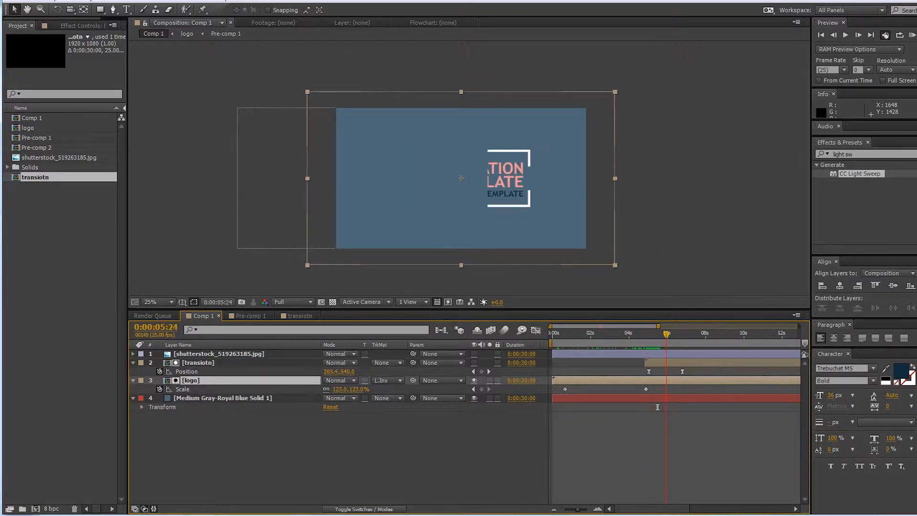
{"action": "key", "text": "Page_Down"}
{"action": "key", "text": "Page_Down"}
{"action": "key", "text": "Page_Down"}
{"action": "key", "text": "Page_Down"}
{"action": "key", "text": "Page_Down"}
{"action": "key", "text": "Page_Down"}
{"action": "key", "text": "Page_Down"}
{"action": "key", "text": "Page_Down"}
{"action": "key", "text": "Page_Down"}
{"action": "key", "text": "Page_Down"}
{"action": "key", "text": "Page_Down"}
{"action": "key", "text": "Page_Down"}
{"action": "key", "text": "Page_Down"}
{"action": "key", "text": "Page_Down"}
{"action": "key", "text": "Page_Down"}
{"action": "key", "text": "Page_Down"}
{"action": "key", "text": "Page_Down"}
{"action": "key", "text": "Page_Down"}
Step: Play the transition from 0:00:04:18 and stop during the wipe to inspect the part of the logo still showing
{"action": "mouse_move", "coordinate": [660, 334]}
{"action": "left_mouse_down"}
{"action": "mouse_move", "coordinate": [691, 334]}
{"action": "mouse_move", "coordinate": [643, 334]}
{"action": "left_mouse_up"}
{"action": "left_click", "coordinate": [643, 444]}
{"action": "key", "text": "space"}
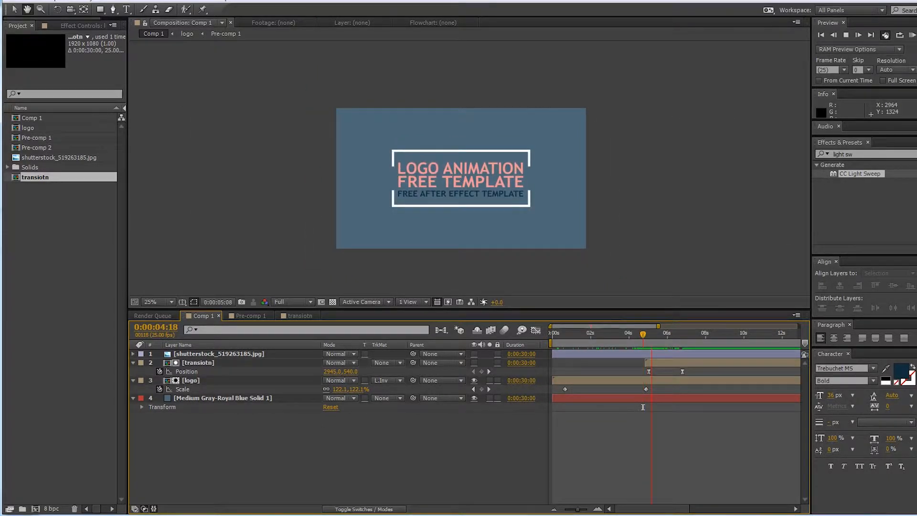
{"action": "key", "text": "space"}
{"action": "key", "text": "Page_Down"}
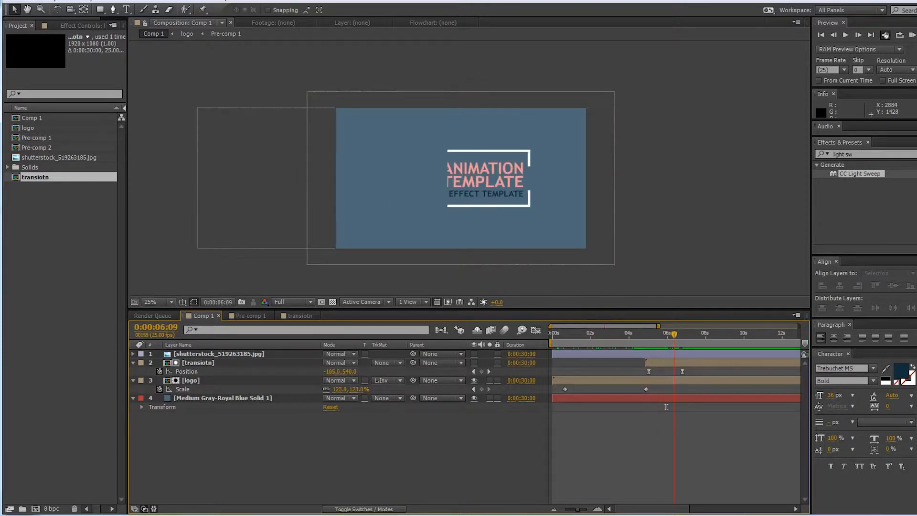
Step: Step and scrub through the frames around 6 seconds, then preview the wipe to inspect how the stripes remove the logo
{"action": "key", "text": "Page_Down"}
{"action": "key", "text": "Page_Down"}
{"action": "key", "text": "Page_Down"}
{"action": "key", "text": "Page_Down"}
{"action": "key", "text": "Page_Down"}
{"action": "key", "text": "Page_Down"}
{"action": "key", "text": "Page_Down"}
{"action": "key", "text": "Page_Down"}
{"action": "key", "text": "Page_Down"}
{"action": "key", "text": "Page_Down"}
{"action": "key", "text": "Page_Down"}
{"action": "key", "text": "Page_Down"}
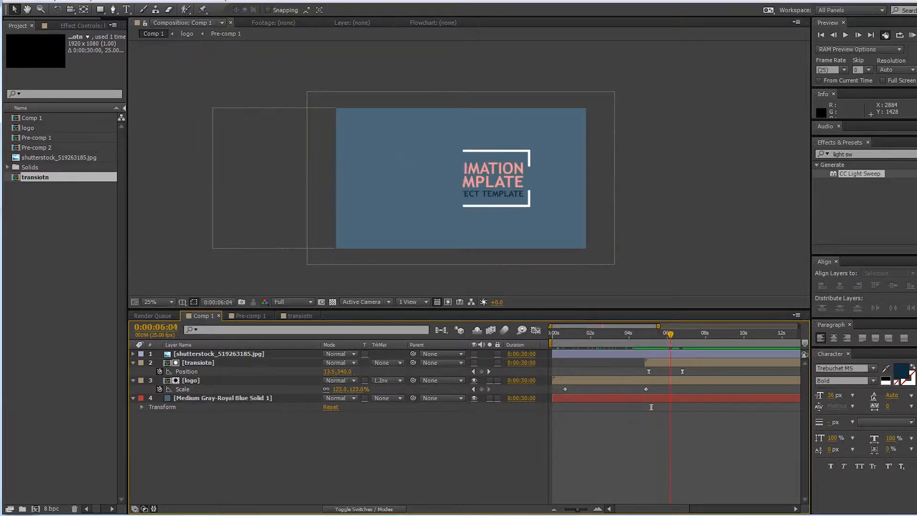
{"action": "left_click_drag", "start_coordinate": [660, 407], "coordinate": [559, 407]}
{"action": "key", "text": "KP_0"}
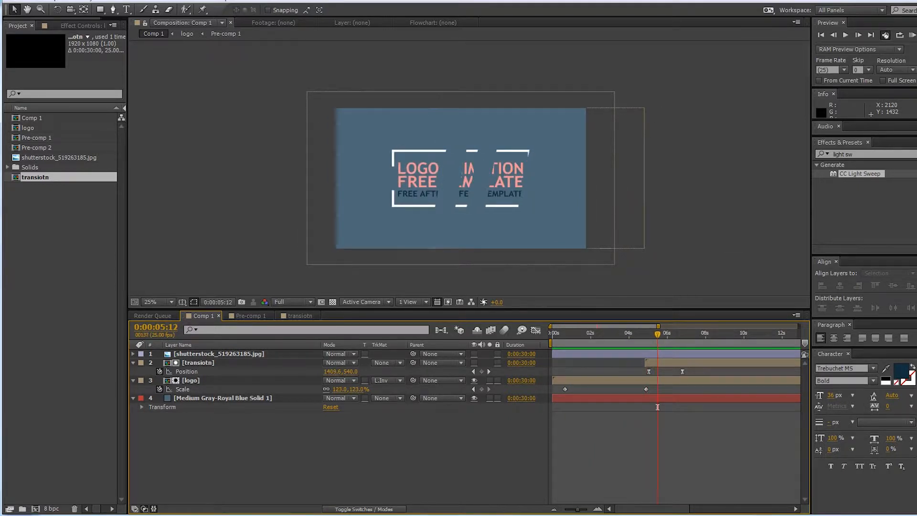
Step: Make the shutterstock photo layer visible, play through the transition, and return to 0:00:05:02
{"action": "left_click", "coordinate": [218, 353]}
{"action": "left_click", "coordinate": [474, 354]}
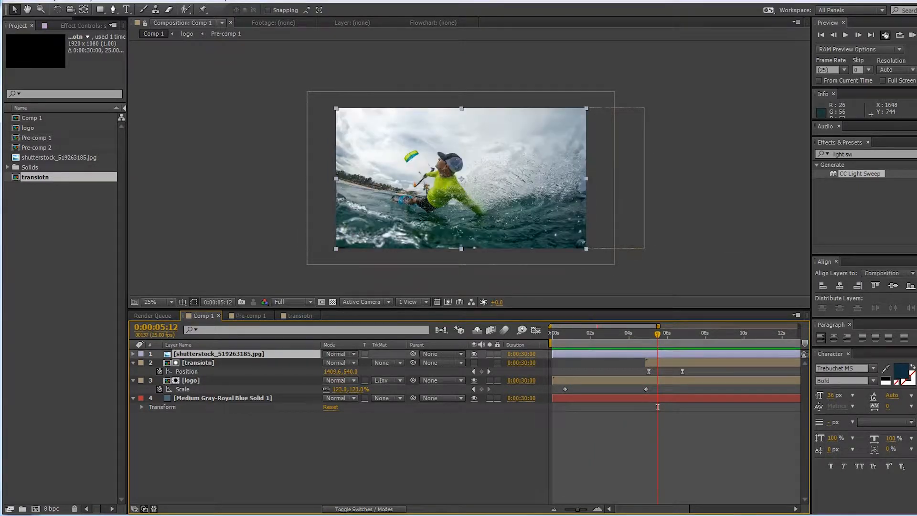
{"action": "key", "text": "space"}
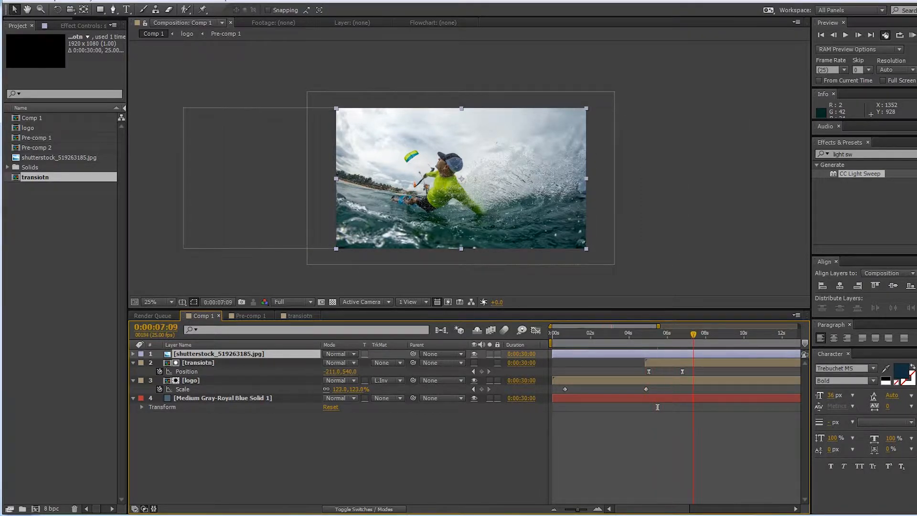
{"action": "left_click_drag", "start_coordinate": [698, 334], "coordinate": [649, 335]}
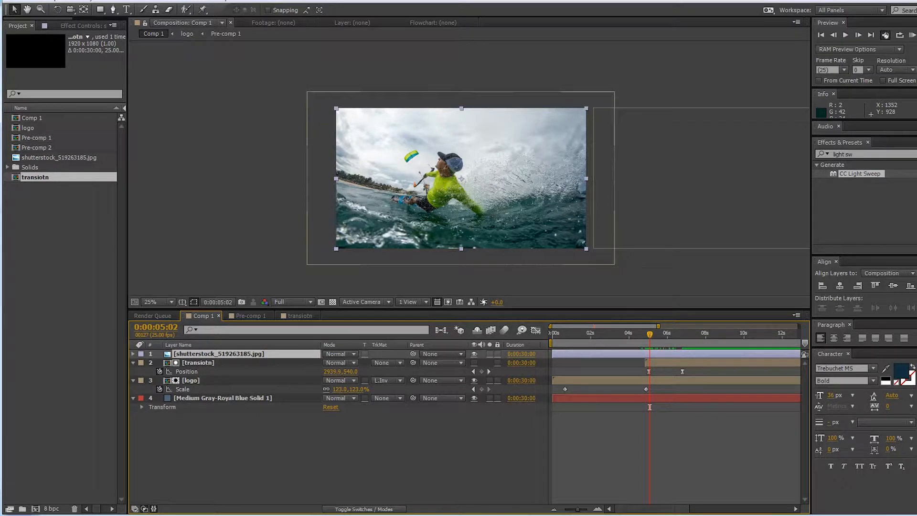
Step: Duplicate the transiotn layer and place the copy directly above the photo layer
{"action": "key", "text": "ctrl+shift+a"}
{"action": "left_click", "coordinate": [198, 363]}
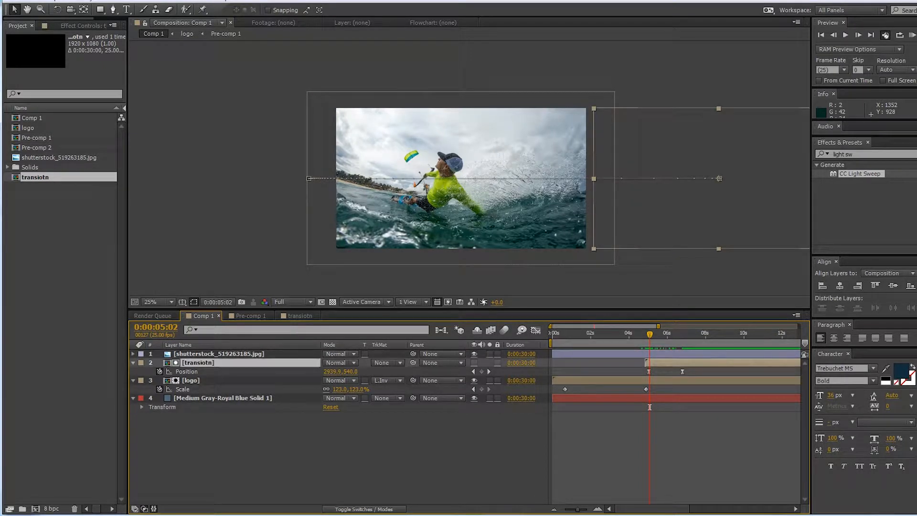
{"action": "key", "text": "ctrl+d"}
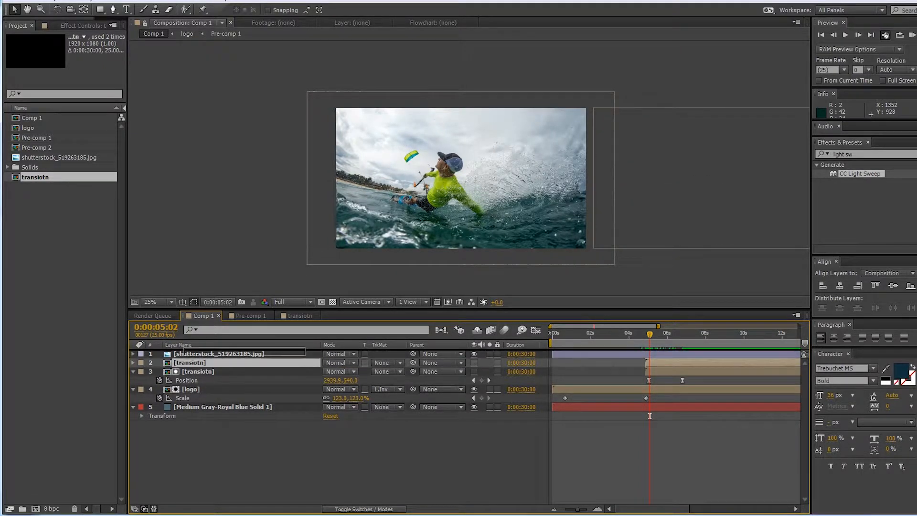
{"action": "key", "text": "ctrl+bracketright"}
{"action": "key", "text": "ctrl+Down"}
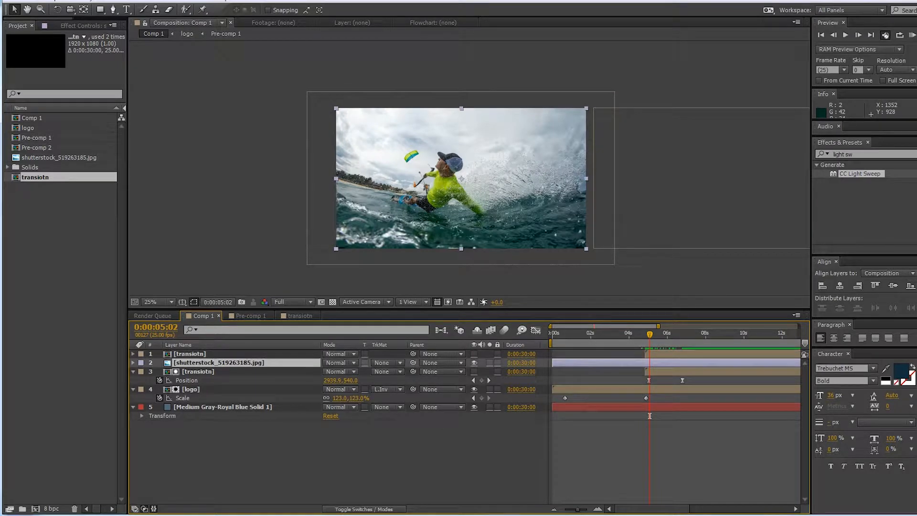
Step: Try Luma Inverted Matte as the photo layer's track matte, using the duplicated transiotn layer
{"action": "key", "text": "F4"}
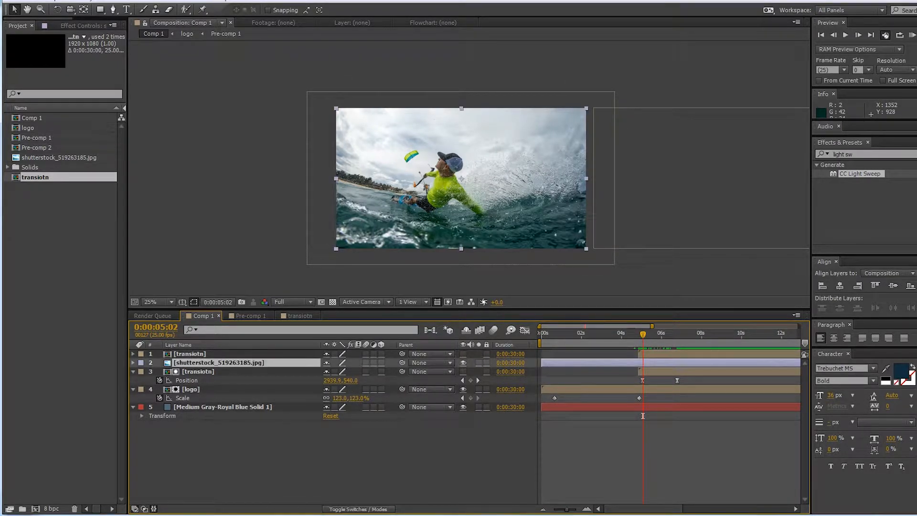
{"action": "key", "text": "F4"}
{"action": "left_click", "coordinate": [386, 362]}
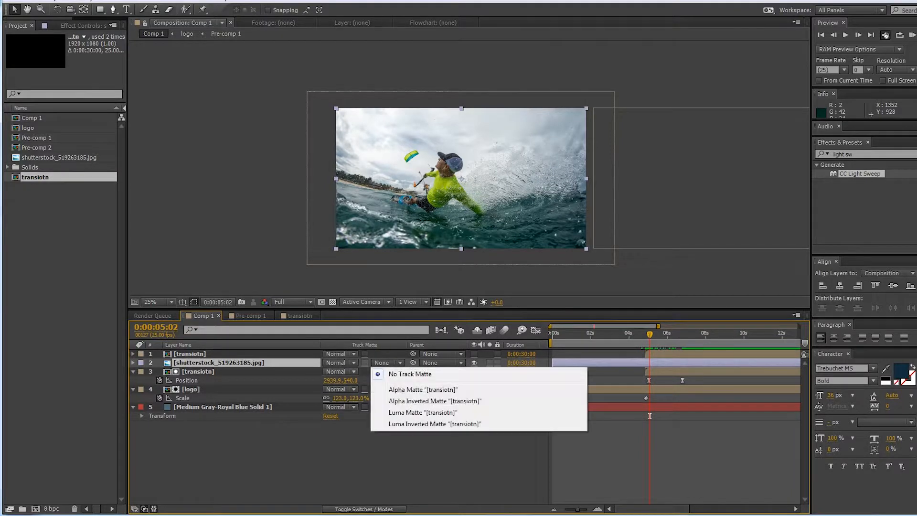
{"action": "left_click", "coordinate": [435, 423]}
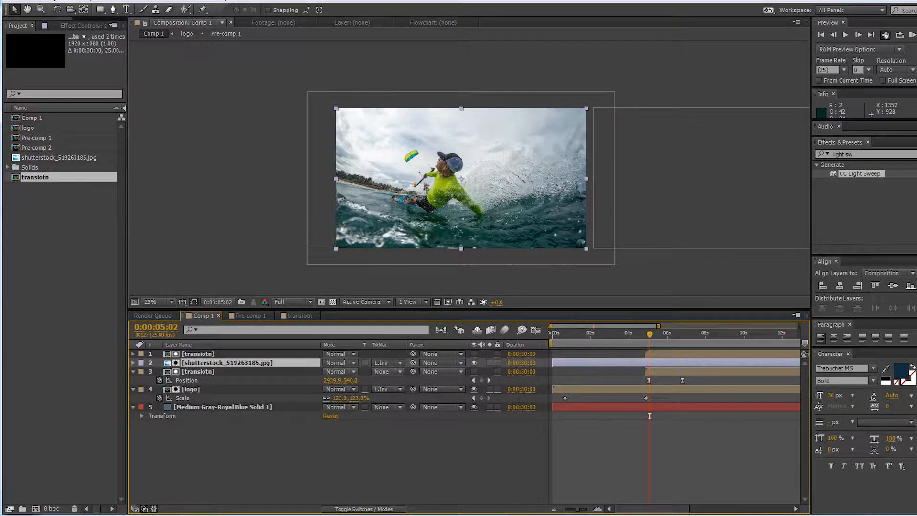
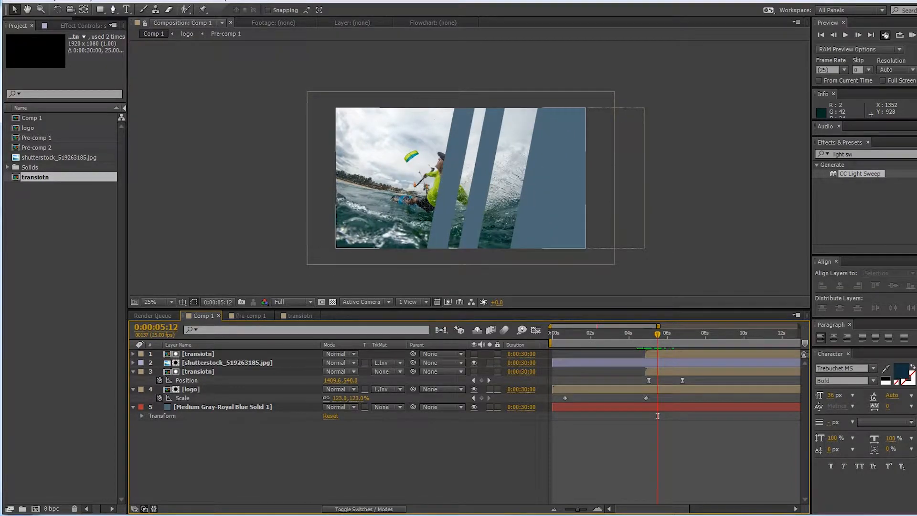
Step: Set the photo layer's track matte to Luma Matte using the transiotn copy, and preview the transition to about 6 seconds
{"action": "left_click", "coordinate": [387, 363]}
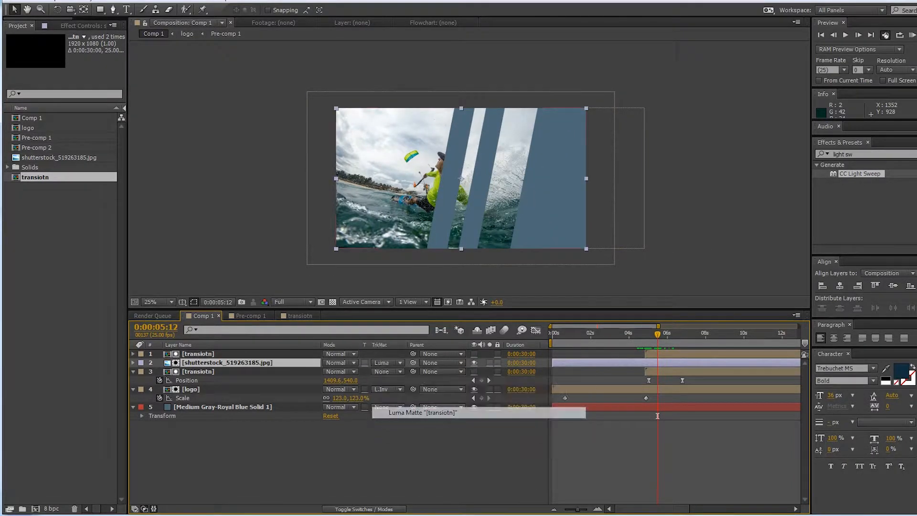
{"action": "left_click", "coordinate": [411, 411]}
{"action": "key", "text": "KP_0"}
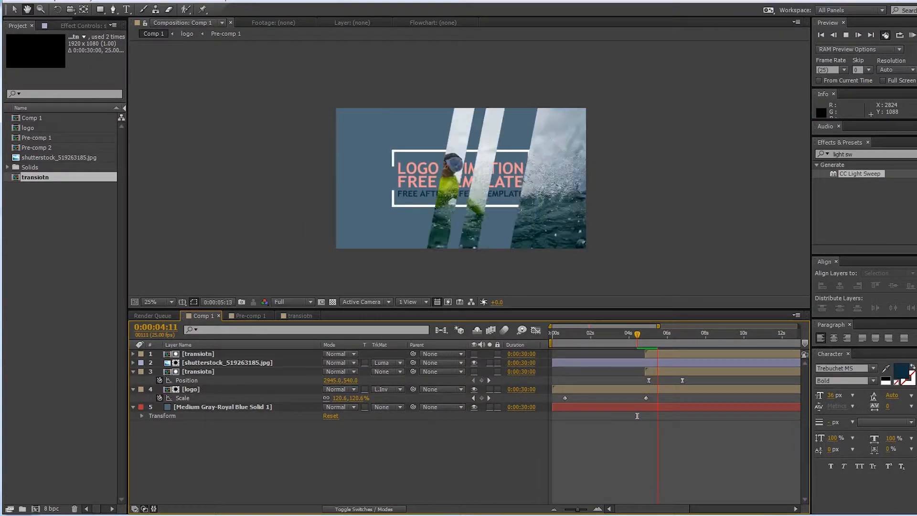
{"action": "left_click", "coordinate": [668, 415]}
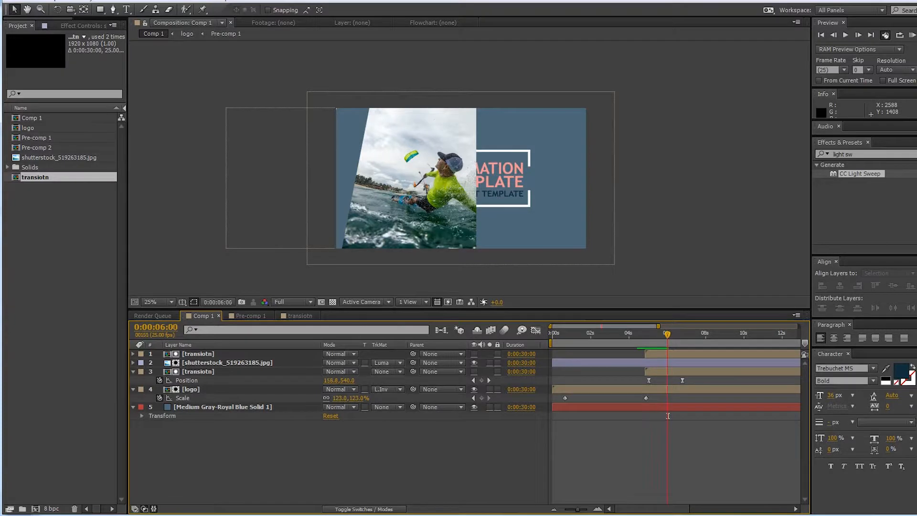
Step: Step repeatedly frame by frame through the transition from its first keyframe to examine how the stripes reveal the photo over the logo
{"action": "key", "text": "j"}
{"action": "key", "text": "j"}
{"action": "key", "text": "Page_Down"}
{"action": "key", "text": "Page_Down"}
{"action": "key", "text": "Page_Down"}
{"action": "key", "text": "Page_Down"}
{"action": "key", "text": "Page_Down"}
{"action": "key", "text": "Page_Down"}
{"action": "key", "text": "Page_Down"}
{"action": "key", "text": "Page_Down"}
{"action": "key", "text": "Page_Down"}
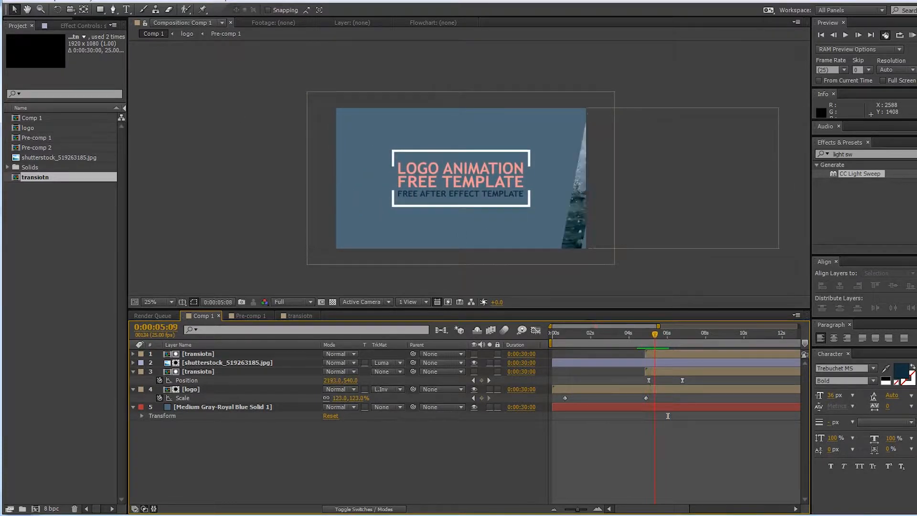
{"action": "key", "text": "Page_Down"}
{"action": "key", "text": "Page_Down"}
{"action": "key", "text": "Page_Down"}
{"action": "key", "text": "Page_Down"}
{"action": "key", "text": "Page_Down"}
{"action": "key", "text": "Page_Down"}
{"action": "key", "text": "Page_Down"}
{"action": "key", "text": "Page_Down"}
{"action": "key", "text": "Page_Down"}
{"action": "key", "text": "Page_Down"}
{"action": "key", "text": "Page_Down"}
{"action": "key", "text": "Page_Down"}
{"action": "key", "text": "Page_Down"}
{"action": "key", "text": "Page_Down"}
{"action": "key", "text": "Page_Down"}
{"action": "key", "text": "Page_Down"}
{"action": "key", "text": "Page_Down"}
{"action": "key", "text": "Page_Down"}
{"action": "key", "text": "Page_Down"}
{"action": "key", "text": "Page_Down"}
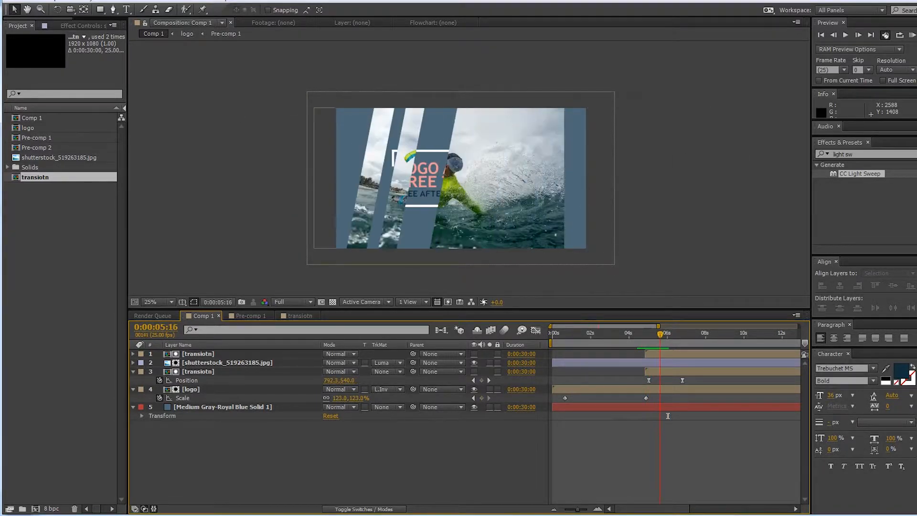
{"action": "key", "text": "j"}
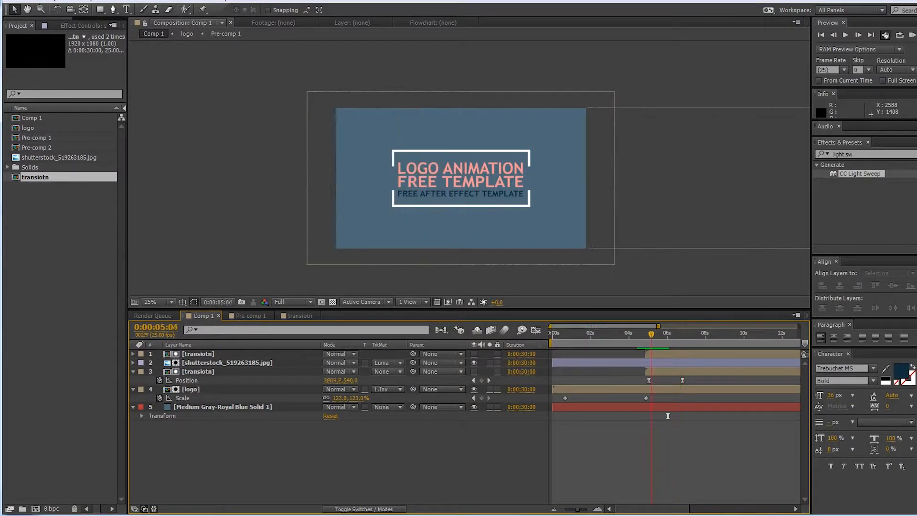
{"action": "key", "text": "Page_Down"}
{"action": "key", "text": "Page_Down"}
{"action": "key", "text": "Page_Down"}
{"action": "key", "text": "Page_Down"}
{"action": "key", "text": "Page_Down"}
{"action": "key", "text": "Page_Down"}
{"action": "key", "text": "Page_Down"}
{"action": "key", "text": "Page_Down"}
{"action": "key", "text": "Page_Down"}
{"action": "key", "text": "Page_Down"}
{"action": "key", "text": "Page_Down"}
{"action": "key", "text": "Page_Down"}
{"action": "key", "text": "Page_Down"}
{"action": "key", "text": "Page_Down"}
{"action": "key", "text": "Page_Down"}
{"action": "key", "text": "Page_Down"}
{"action": "key", "text": "Page_Down"}
{"action": "key", "text": "Page_Down"}
{"action": "key", "text": "Page_Down"}
{"action": "key", "text": "Page_Down"}
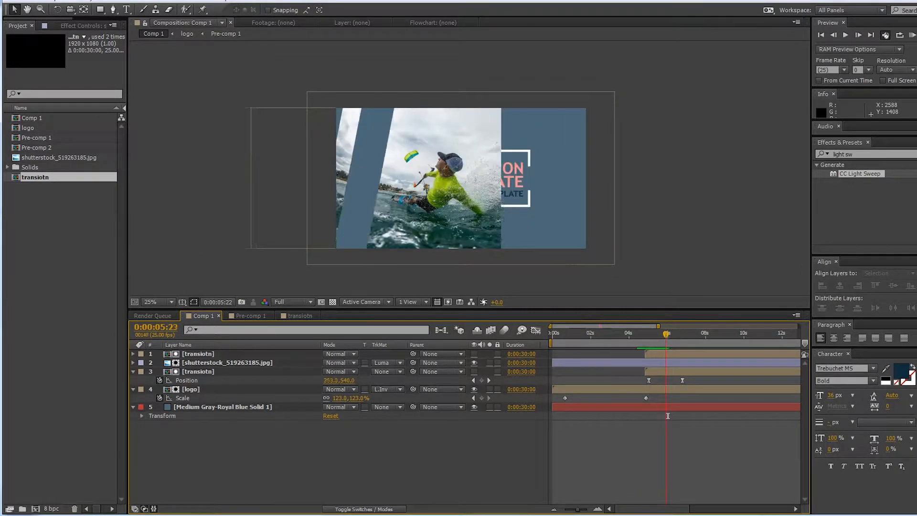
{"action": "key", "text": "Page_Up"}
{"action": "key", "text": "Page_Up"}
{"action": "key", "text": "Page_Up"}
{"action": "key", "text": "Page_Up"}
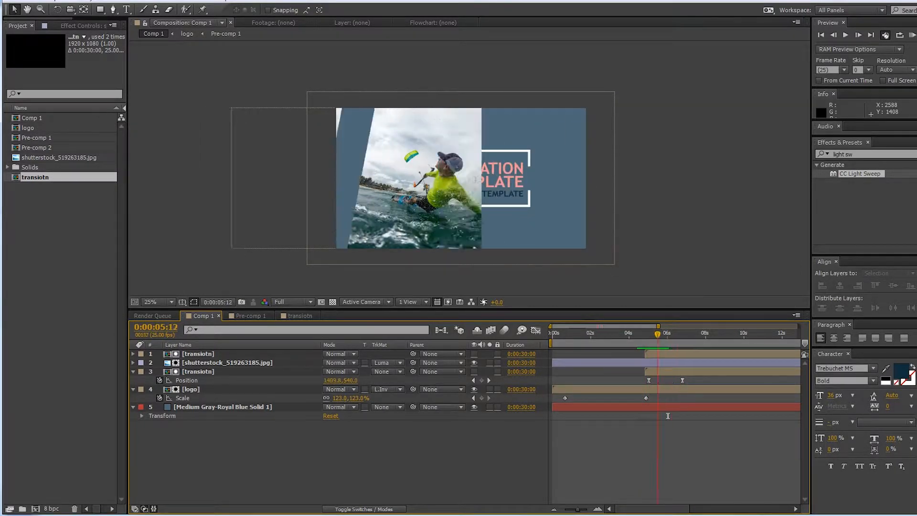
{"action": "key", "text": "j"}
{"action": "key", "text": "Page_Down"}
{"action": "key", "text": "Page_Down"}
{"action": "key", "text": "Page_Down"}
{"action": "key", "text": "Page_Down"}
{"action": "key", "text": "Page_Down"}
{"action": "key", "text": "Page_Down"}
{"action": "key", "text": "Page_Down"}
{"action": "key", "text": "Page_Down"}
{"action": "key", "text": "Page_Down"}
{"action": "key", "text": "Page_Down"}
{"action": "key", "text": "Page_Down"}
{"action": "key", "text": "Page_Down"}
{"action": "key", "text": "Page_Down"}
{"action": "key", "text": "Page_Down"}
{"action": "key", "text": "Page_Down"}
{"action": "key", "text": "Page_Down"}
{"action": "key", "text": "Page_Down"}
{"action": "key", "text": "Page_Down"}
{"action": "key", "text": "Page_Down"}
{"action": "key", "text": "Page_Down"}
{"action": "key", "text": "Page_Down"}
{"action": "key", "text": "Page_Down"}
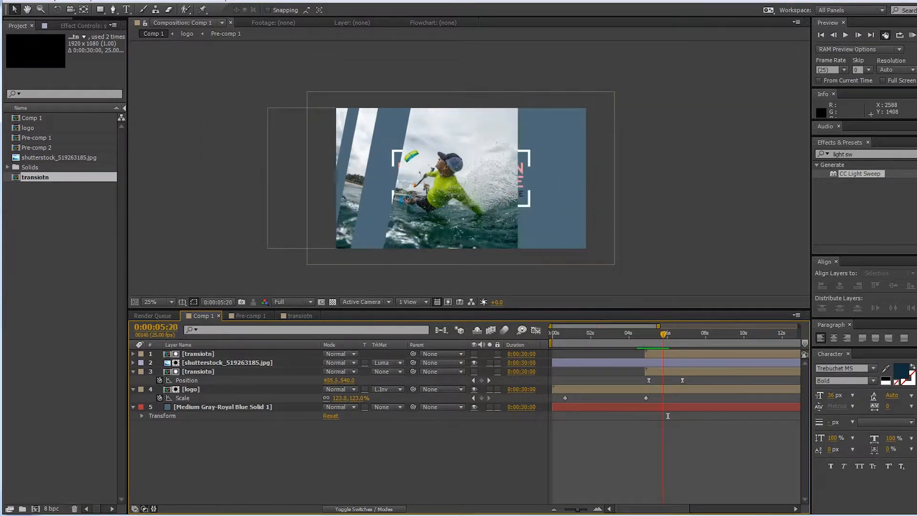
{"action": "key", "text": "j"}
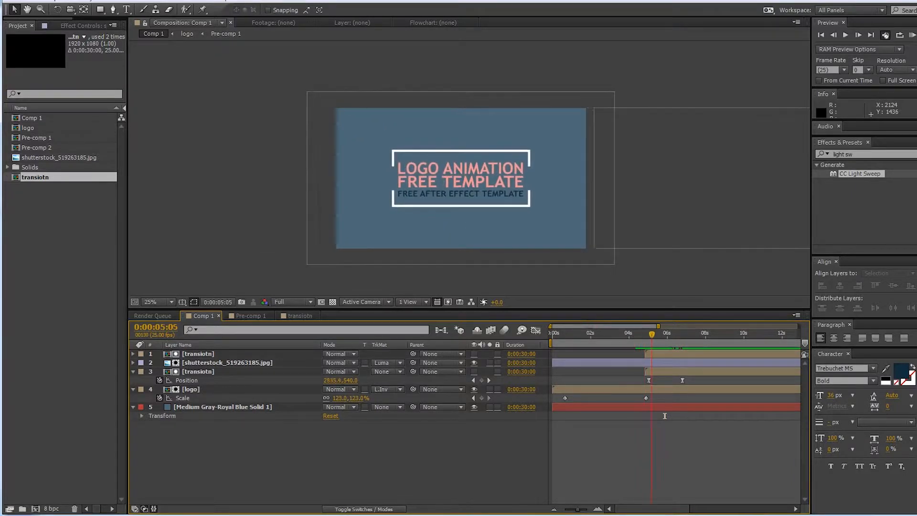
{"action": "key", "text": "Page_Down"}
{"action": "key", "text": "Page_Down"}
{"action": "key", "text": "Page_Down"}
{"action": "key", "text": "Page_Down"}
{"action": "key", "text": "Page_Down"}
{"action": "key", "text": "Page_Down"}
{"action": "key", "text": "Page_Down"}
{"action": "key", "text": "Page_Down"}
{"action": "key", "text": "Page_Down"}
{"action": "key", "text": "Page_Down"}
{"action": "key", "text": "Page_Down"}
{"action": "key", "text": "Page_Down"}
{"action": "key", "text": "Page_Down"}
{"action": "key", "text": "Page_Down"}
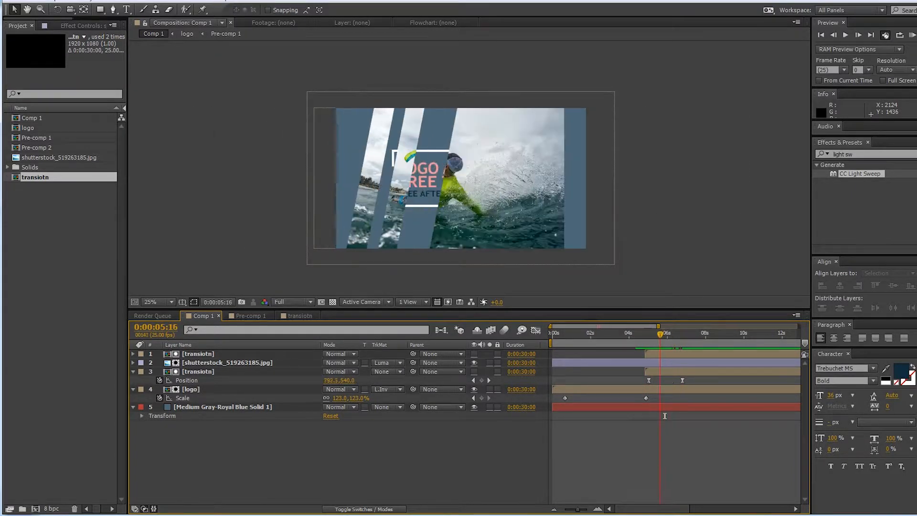
{"action": "key", "text": "k"}
{"action": "key", "text": "j"}
{"action": "key", "text": "k"}
{"action": "key", "text": "j"}
{"action": "key", "text": "j"}
{"action": "key", "text": "j"}
{"action": "key", "text": "Page_Down"}
{"action": "key", "text": "Page_Down"}
{"action": "key", "text": "Page_Down"}
{"action": "key", "text": "Page_Down"}
{"action": "key", "text": "Page_Down"}
{"action": "key", "text": "Page_Down"}
{"action": "key", "text": "Page_Down"}
{"action": "key", "text": "Page_Down"}
{"action": "key", "text": "Page_Down"}
{"action": "key", "text": "Page_Down"}
{"action": "key", "text": "Page_Down"}
{"action": "key", "text": "Page_Down"}
{"action": "key", "text": "Page_Down"}
{"action": "key", "text": "Page_Down"}
{"action": "key", "text": "Page_Down"}
{"action": "key", "text": "Page_Down"}
{"action": "key", "text": "Page_Down"}
{"action": "key", "text": "Page_Down"}
{"action": "key", "text": "Page_Down"}
{"action": "key", "text": "Page_Down"}
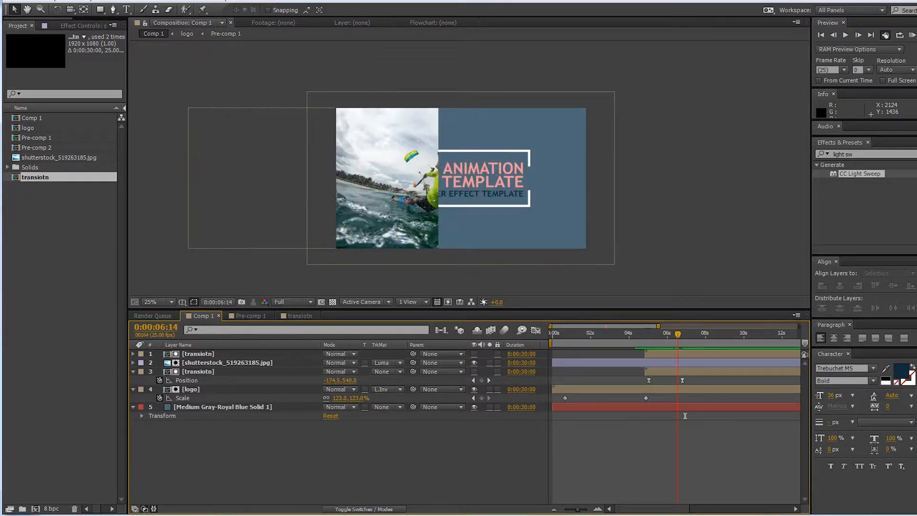
Step: Go to 0:00:06:21 and select the photo and both transiotn layers in turn to check how far the mattes cover the frame
{"action": "mouse_move", "coordinate": [677, 334]}
{"action": "left_mouse_down"}
{"action": "mouse_move", "coordinate": [654, 334]}
{"action": "mouse_move", "coordinate": [683, 335]}
{"action": "left_mouse_up"}
{"action": "left_click", "coordinate": [461, 179]}
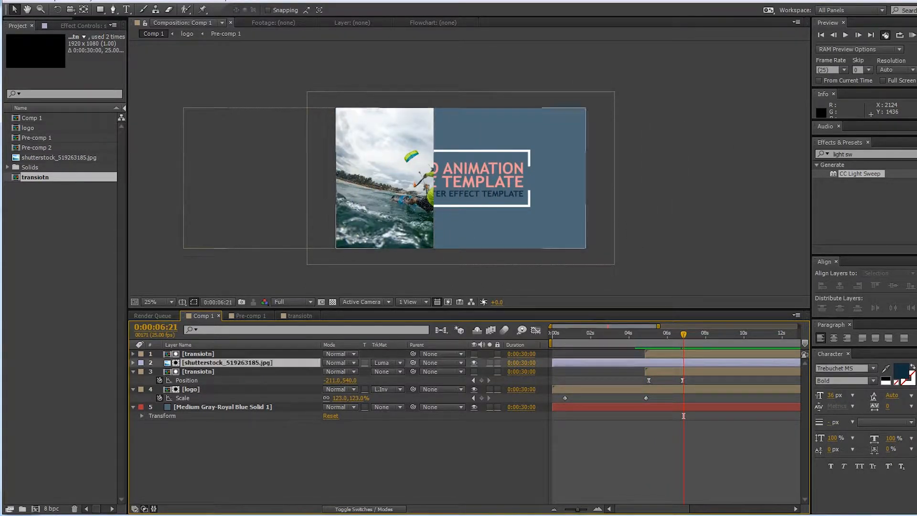
{"action": "key", "text": "ctrl+Down"}
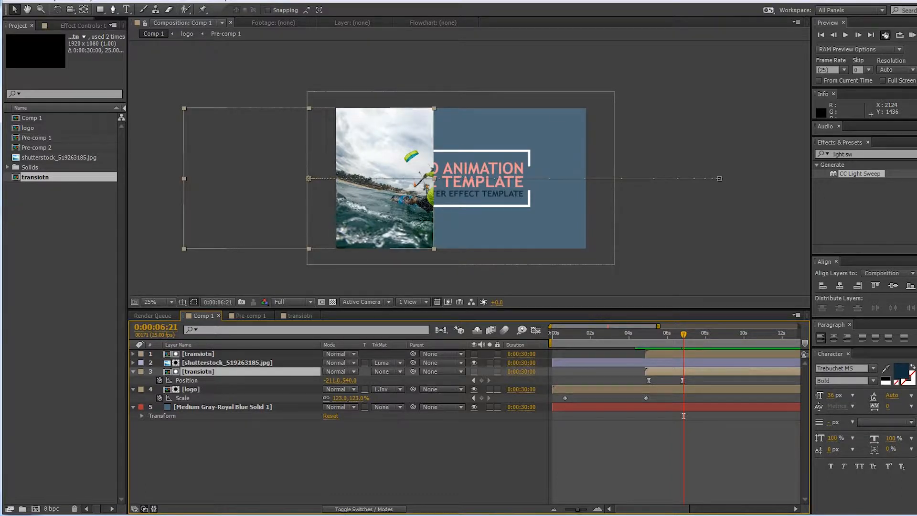
{"action": "key", "text": "ctrl+Up"}
{"action": "key", "text": "ctrl+Up"}
{"action": "key", "text": "ctrl+Down"}
{"action": "key", "text": "ctrl+Down"}
{"action": "key", "text": "ctrl+Up"}
{"action": "key", "text": "ctrl+Up"}
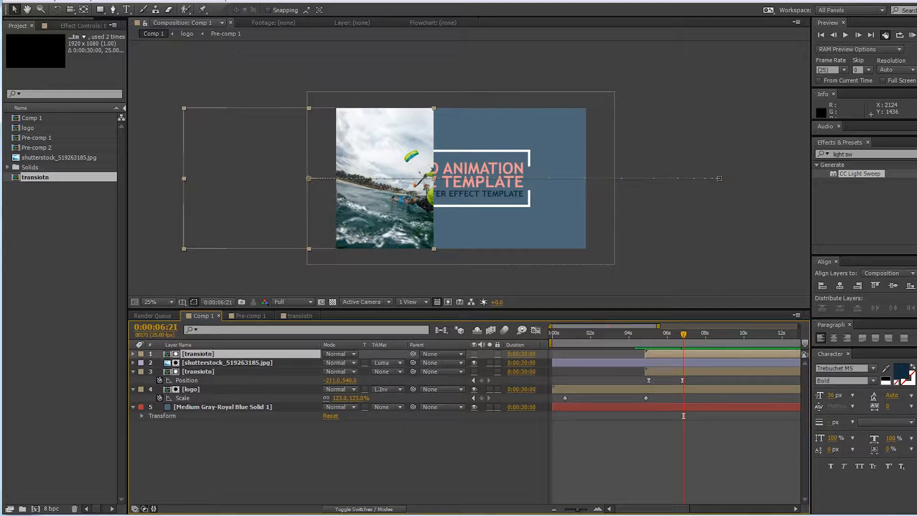
Step: Open the transiotn precomp and set its composition width to 4000 px
{"action": "double_click", "coordinate": [198, 354]}
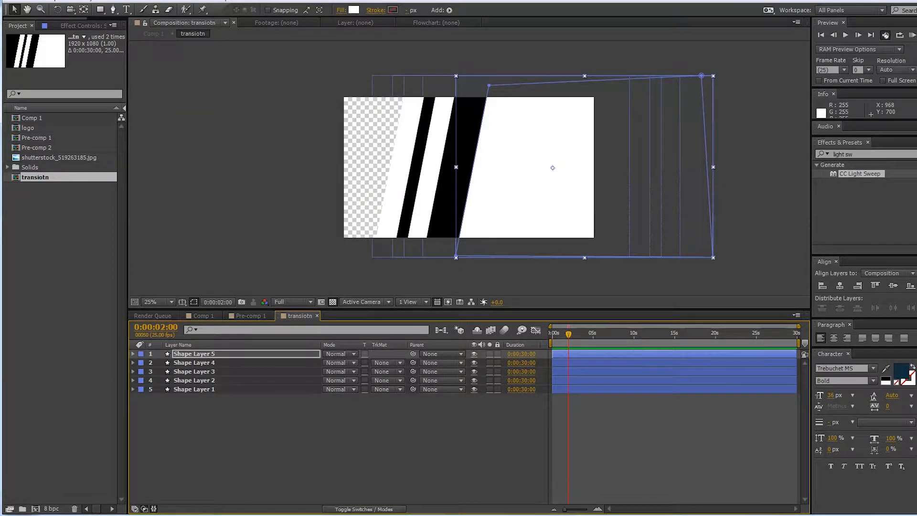
{"action": "key", "text": "ctrl+k"}
{"action": "left_click_drag", "start_coordinate": [430, 153], "coordinate": [762, 175]}
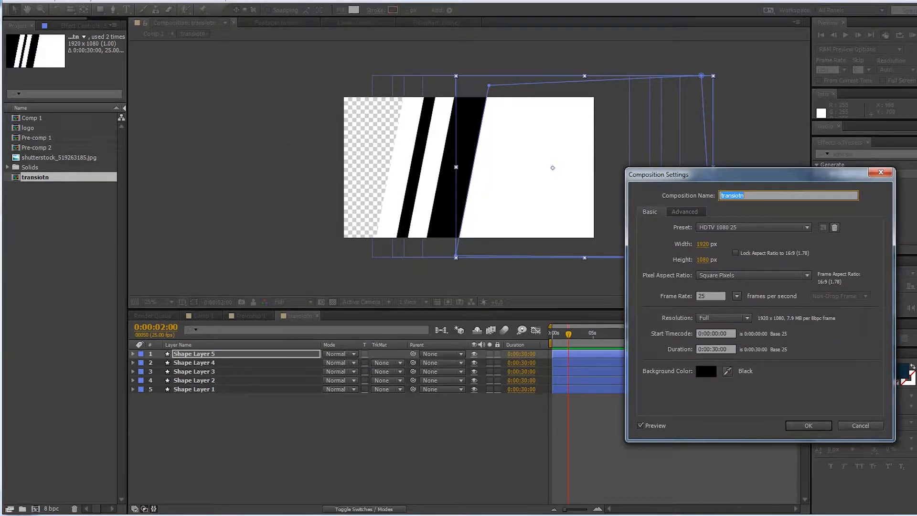
{"action": "left_click", "coordinate": [703, 244]}
{"action": "type", "text": "4000"}
{"action": "key", "text": "Return"}
{"action": "key", "text": "Return"}
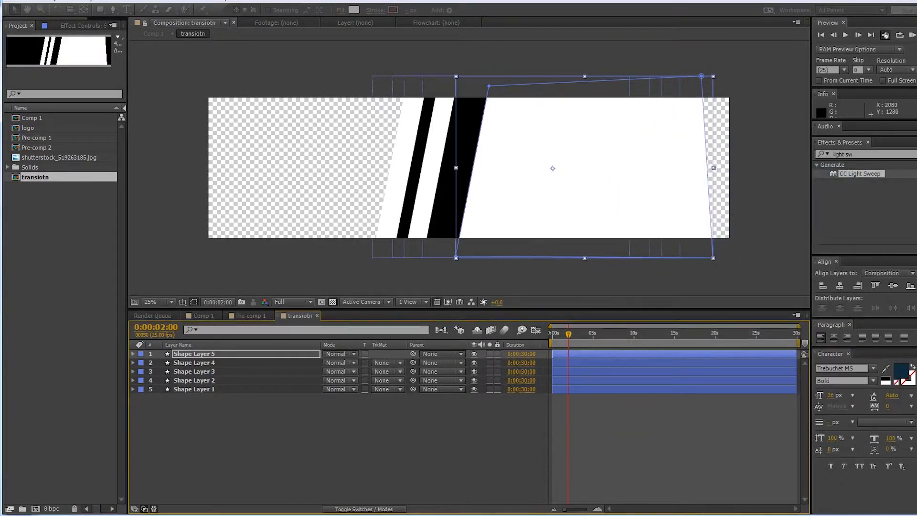
Step: Duplicate Shape Layer 5 and move the copy right to extend the white area to the comp's right edge, then return to Comp 1
{"action": "left_click", "coordinate": [194, 353]}
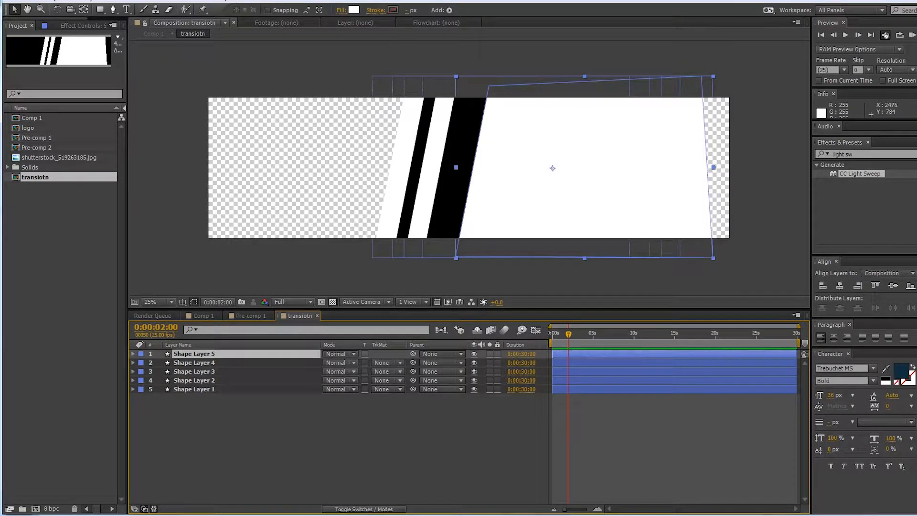
{"action": "key", "text": "ctrl+d"}
{"action": "left_click_drag", "start_coordinate": [504, 191], "coordinate": [633, 191]}
{"action": "left_click", "coordinate": [465, 432]}
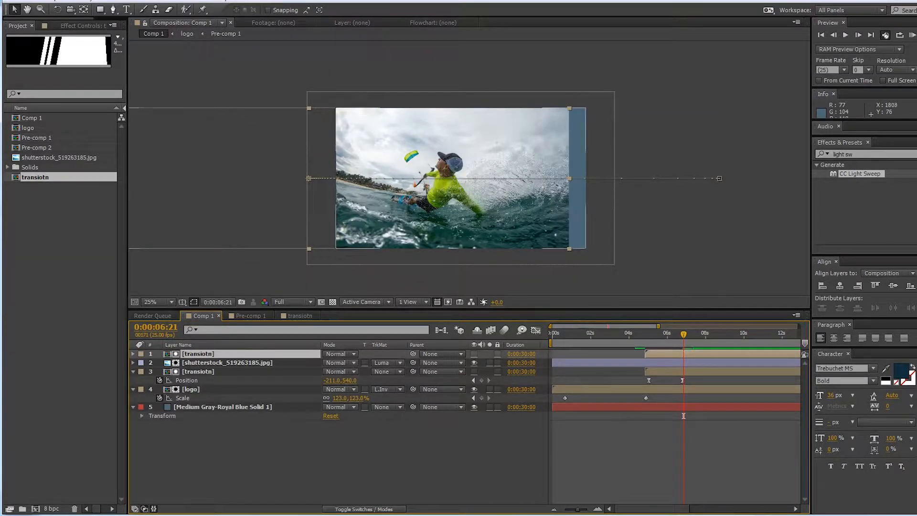
Step: Preview the transition from 0:00:03:18 and step through the frames around 0:00:05:14 to examine the photo's coverage
{"action": "left_click_drag", "start_coordinate": [684, 334], "coordinate": [623, 334]}
{"action": "key", "text": "space"}
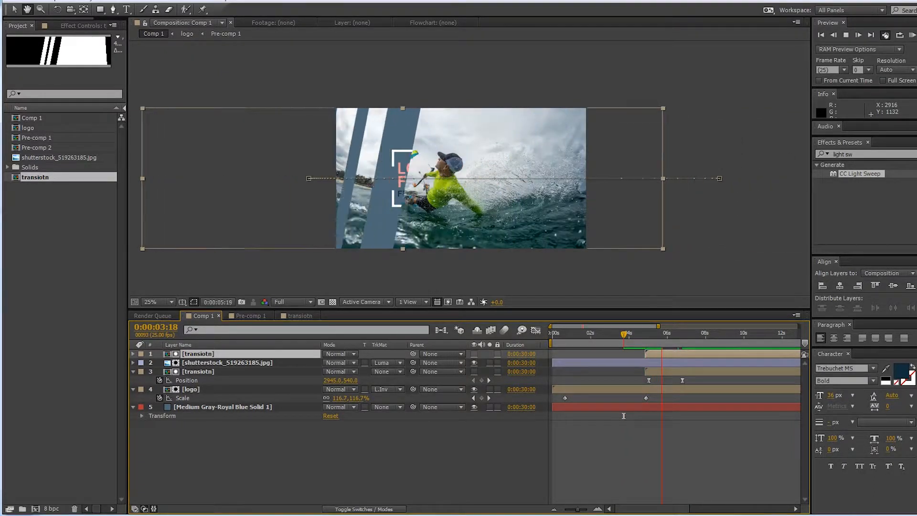
{"action": "key", "text": "space"}
{"action": "left_click_drag", "start_coordinate": [684, 333], "coordinate": [659, 334]}
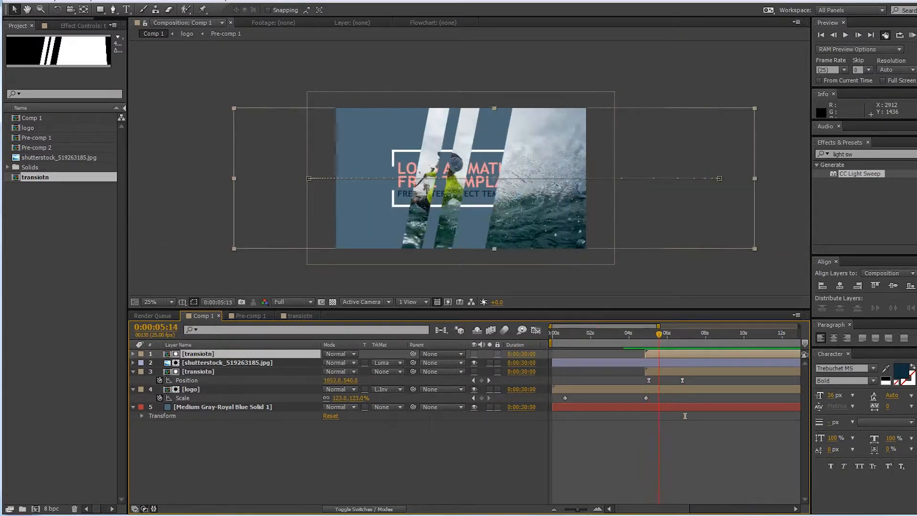
{"action": "key", "text": "Page_Down"}
{"action": "key", "text": "Page_Down"}
{"action": "key", "text": "Page_Down"}
{"action": "key", "text": "Page_Down"}
{"action": "key", "text": "Page_Down"}
{"action": "key", "text": "Page_Up"}
{"action": "key", "text": "Page_Up"}
{"action": "key", "text": "Page_Up"}
{"action": "key", "text": "Page_Up"}
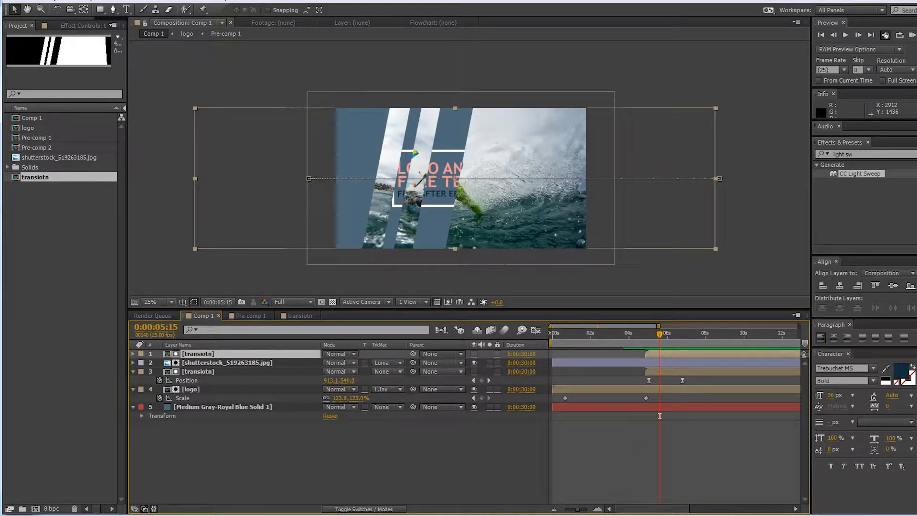
Step: Reveal the upper transiotn layer's Position and step back and forth through the frames to examine how the stripes cross the logo
{"action": "key", "text": "p"}
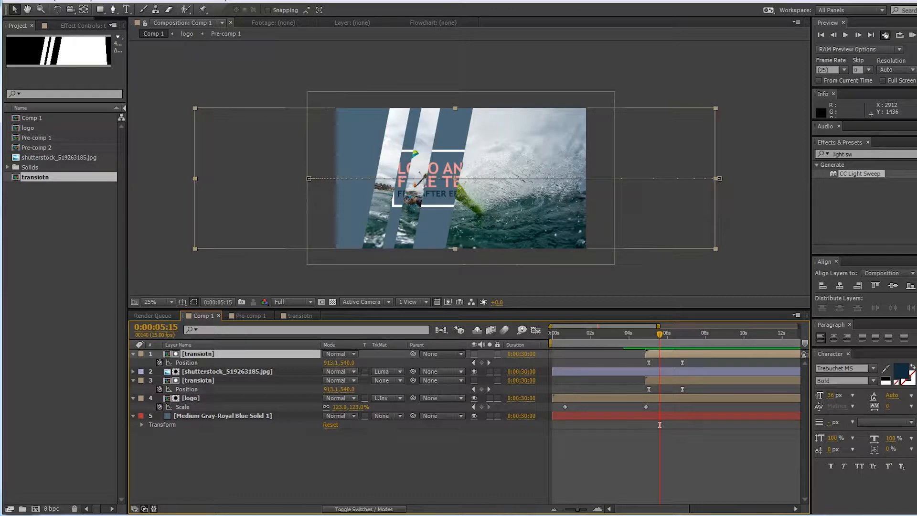
{"action": "key", "text": "Page_Up"}
{"action": "key", "text": "Page_Up"}
{"action": "key", "text": "Page_Up"}
{"action": "key", "text": "Page_Up"}
{"action": "key", "text": "Page_Up"}
{"action": "key", "text": "Page_Up"}
{"action": "key", "text": "Page_Up"}
{"action": "key", "text": "Page_Up"}
{"action": "key", "text": "Page_Up"}
{"action": "key", "text": "Page_Up"}
{"action": "key", "text": "Page_Down"}
{"action": "key", "text": "Page_Down"}
{"action": "key", "text": "Page_Down"}
{"action": "key", "text": "Page_Down"}
{"action": "key", "text": "Page_Down"}
{"action": "key", "text": "Page_Down"}
{"action": "key", "text": "Page_Down"}
{"action": "key", "text": "Page_Down"}
{"action": "key", "text": "Page_Down"}
{"action": "key", "text": "Page_Down"}
{"action": "key", "text": "Page_Down"}
{"action": "key", "text": "Page_Down"}
{"action": "key", "text": "Page_Down"}
{"action": "key", "text": "Page_Down"}
{"action": "key", "text": "Page_Down"}
{"action": "key", "text": "Page_Down"}
{"action": "key", "text": "Page_Down"}
{"action": "key", "text": "Page_Down"}
{"action": "key", "text": "Page_Down"}
{"action": "key", "text": "Page_Down"}
{"action": "key", "text": "Page_Up"}
{"action": "key", "text": "Page_Up"}
{"action": "key", "text": "Page_Up"}
{"action": "key", "text": "Page_Up"}
{"action": "key", "text": "Page_Up"}
{"action": "key", "text": "Page_Up"}
{"action": "key", "text": "Page_Up"}
{"action": "key", "text": "Page_Up"}
{"action": "key", "text": "Page_Up"}
{"action": "key", "text": "Page_Up"}
{"action": "key", "text": "Page_Up"}
{"action": "key", "text": "Page_Up"}
{"action": "key", "text": "Page_Up"}
{"action": "key", "text": "Page_Up"}
{"action": "key", "text": "Page_Up"}
{"action": "key", "text": "Page_Up"}
{"action": "key", "text": "Page_Up"}
{"action": "key", "text": "Page_Up"}
{"action": "key", "text": "Page_Up"}
{"action": "key", "text": "Page_Up"}
{"action": "key", "text": "Page_Down"}
{"action": "key", "text": "Page_Down"}
{"action": "key", "text": "Page_Down"}
{"action": "key", "text": "Page_Down"}
{"action": "key", "text": "Page_Down"}
{"action": "key", "text": "Page_Down"}
{"action": "key", "text": "Page_Down"}
{"action": "key", "text": "Page_Down"}
{"action": "key", "text": "Page_Down"}
{"action": "key", "text": "Page_Down"}
{"action": "key", "text": "Page_Down"}
{"action": "key", "text": "Page_Down"}
{"action": "key", "text": "Page_Down"}
{"action": "key", "text": "Page_Down"}
{"action": "key", "text": "Page_Down"}
{"action": "key", "text": "Page_Down"}
{"action": "key", "text": "Page_Down"}
{"action": "key", "text": "Page_Up"}
{"action": "key", "text": "Page_Up"}
{"action": "key", "text": "Page_Up"}
{"action": "key", "text": "Page_Up"}
{"action": "key", "text": "Page_Up"}
{"action": "key", "text": "Page_Up"}
{"action": "key", "text": "Page_Up"}
{"action": "key", "text": "Page_Up"}
{"action": "key", "text": "Page_Up"}
{"action": "key", "text": "Page_Up"}
{"action": "key", "text": "Page_Up"}
{"action": "key", "text": "Page_Up"}
{"action": "key", "text": "Page_Up"}
{"action": "key", "text": "Page_Down"}
{"action": "key", "text": "Page_Down"}
{"action": "key", "text": "Page_Down"}
{"action": "key", "text": "Page_Down"}
{"action": "key", "text": "Page_Down"}
{"action": "key", "text": "Page_Down"}
{"action": "key", "text": "Page_Up"}
{"action": "key", "text": "Page_Up"}
{"action": "key", "text": "Page_Up"}
{"action": "key", "text": "Page_Up"}
{"action": "key", "text": "Page_Up"}
{"action": "key", "text": "Page_Up"}
{"action": "key", "text": "Page_Down"}
{"action": "key", "text": "Page_Down"}
{"action": "key", "text": "Page_Down"}
{"action": "key", "text": "Page_Down"}
{"action": "key", "text": "Page_Down"}
{"action": "key", "text": "Page_Down"}
{"action": "key", "text": "Page_Down"}
{"action": "key", "text": "Page_Down"}
{"action": "key", "text": "Page_Down"}
{"action": "key", "text": "Page_Down"}
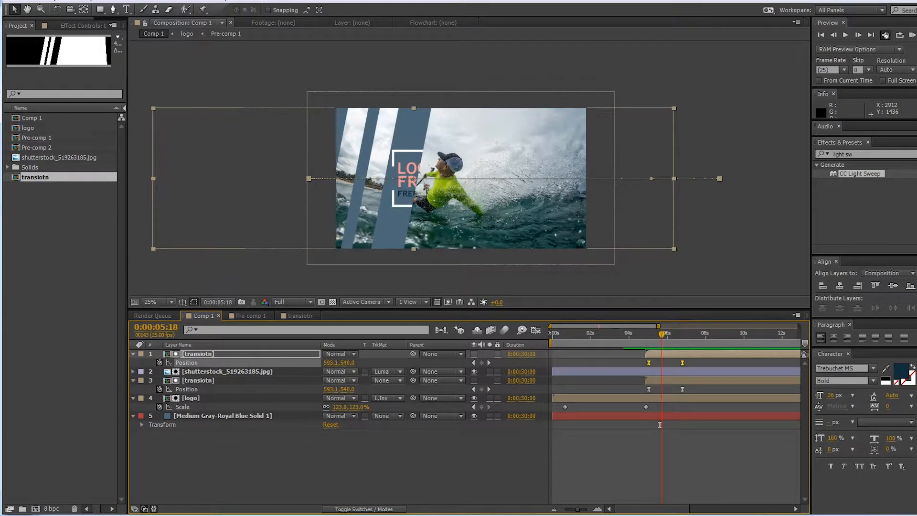
Step: Deselect all layers and, at 0:00:06:01, draw a slanted four-point shape with the Pen tool over the right part of the photo
{"action": "key", "text": "F2"}
{"action": "key", "text": "Page_Down"}
{"action": "key", "text": "Page_Down"}
{"action": "key", "text": "Page_Down"}
{"action": "key", "text": "Page_Down"}
{"action": "key", "text": "Page_Down"}
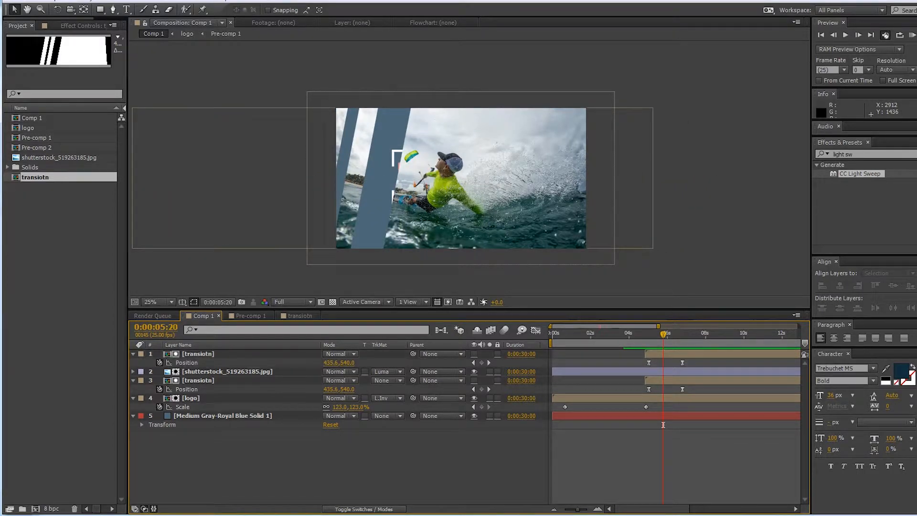
{"action": "key", "text": "Page_Down"}
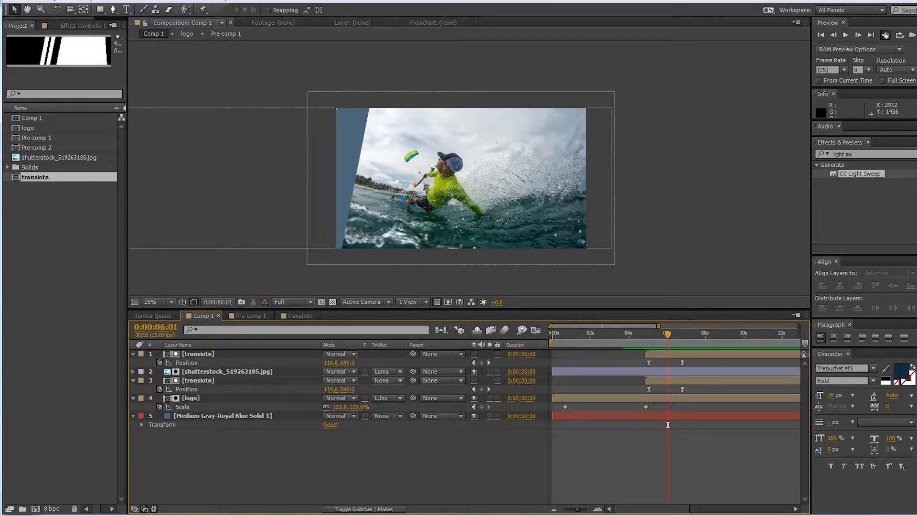
{"action": "key", "text": "g"}
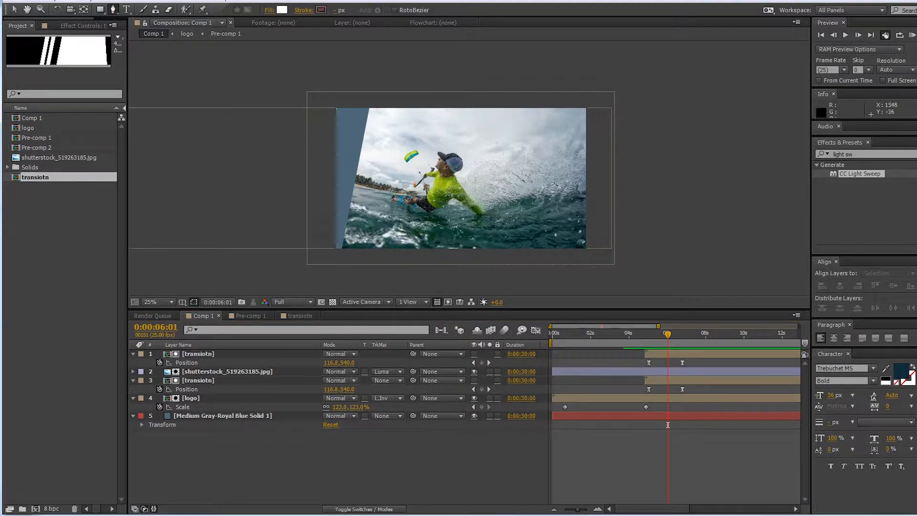
{"action": "left_click", "coordinate": [502, 104]}
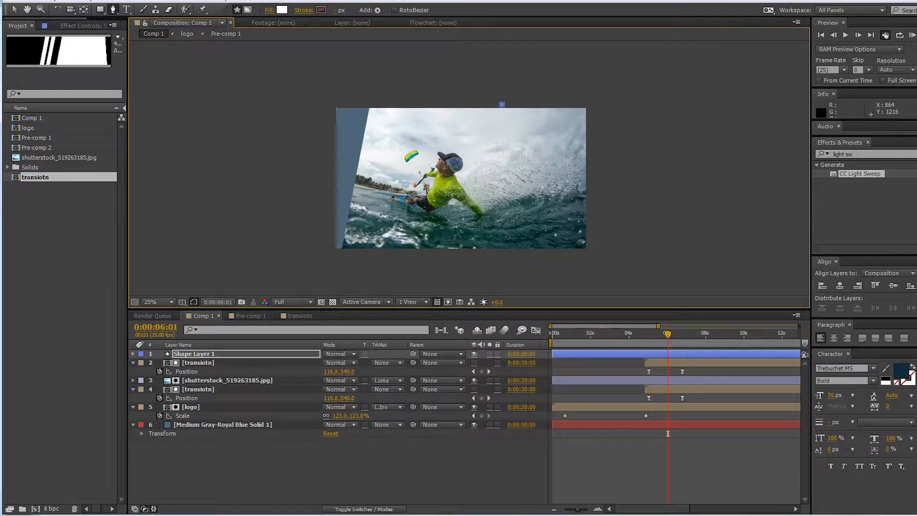
{"action": "left_click", "coordinate": [451, 260]}
{"action": "left_click", "coordinate": [639, 260]}
{"action": "left_click", "coordinate": [647, 97]}
{"action": "left_click", "coordinate": [501, 104]}
{"action": "key", "text": "v"}
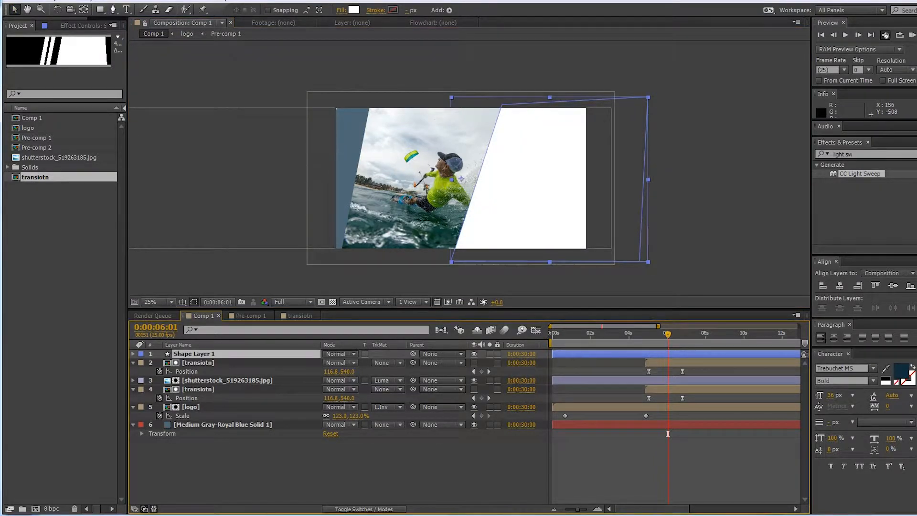
Step: Set the new slanted shape's fill color to the background blue, 4D6877
{"action": "left_click", "coordinate": [353, 9]}
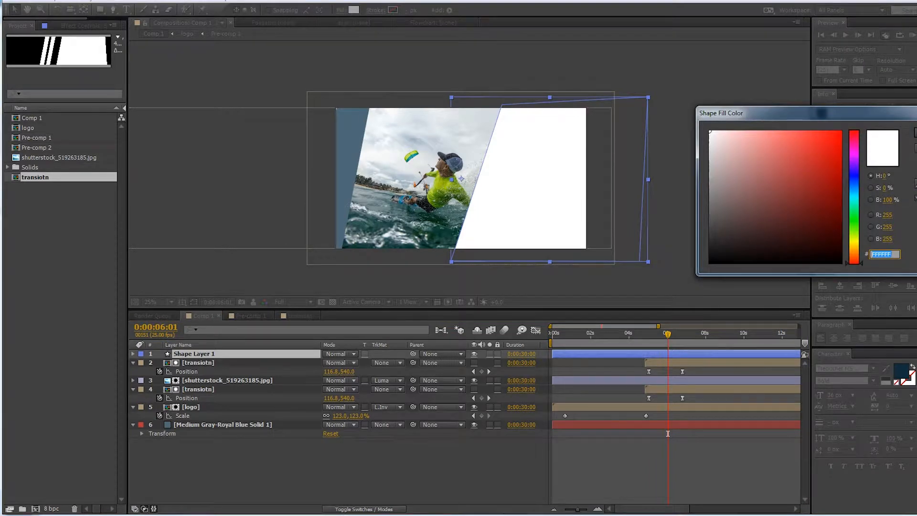
{"action": "type", "text": "4D6877"}
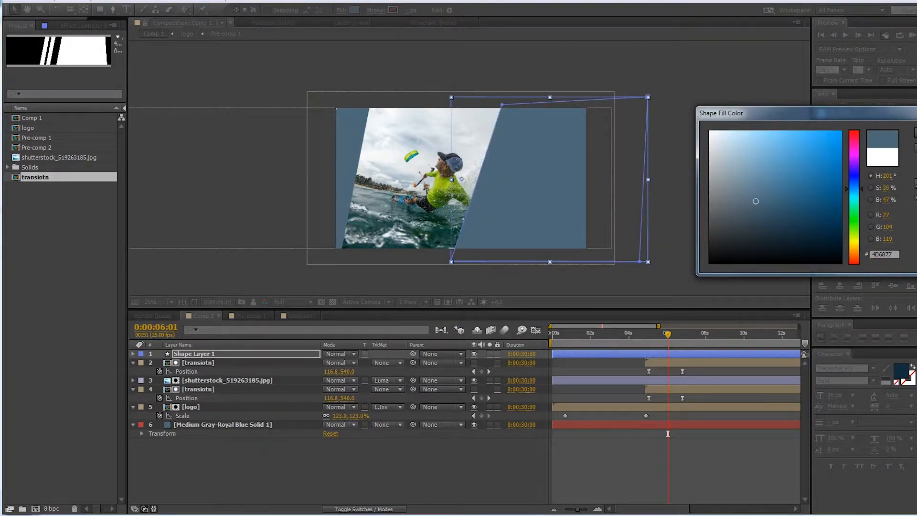
{"action": "key", "text": "Return"}
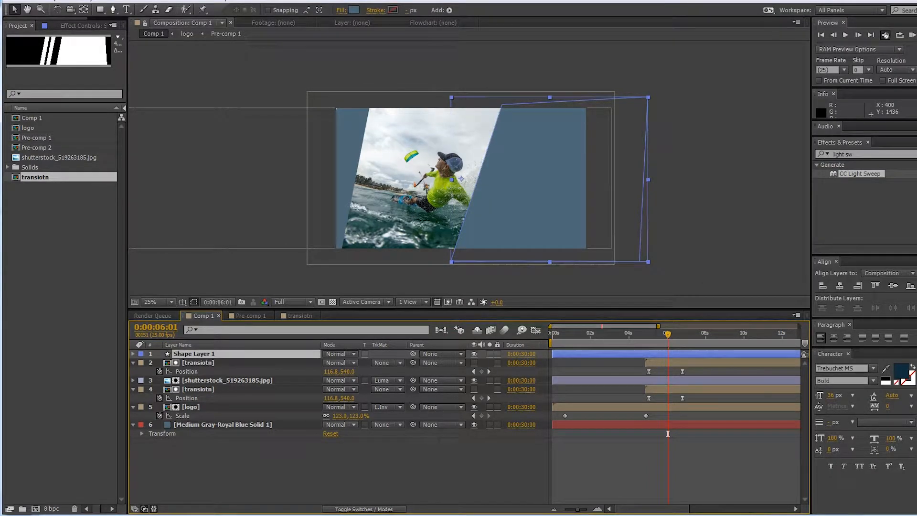
Step: Parent Shape Layer 1 to the upper transiotn layer and preview the transition from about 5 seconds
{"action": "left_click_drag", "start_coordinate": [413, 354], "coordinate": [198, 363]}
{"action": "left_click_drag", "start_coordinate": [668, 334], "coordinate": [646, 334]}
{"action": "key", "text": "space"}
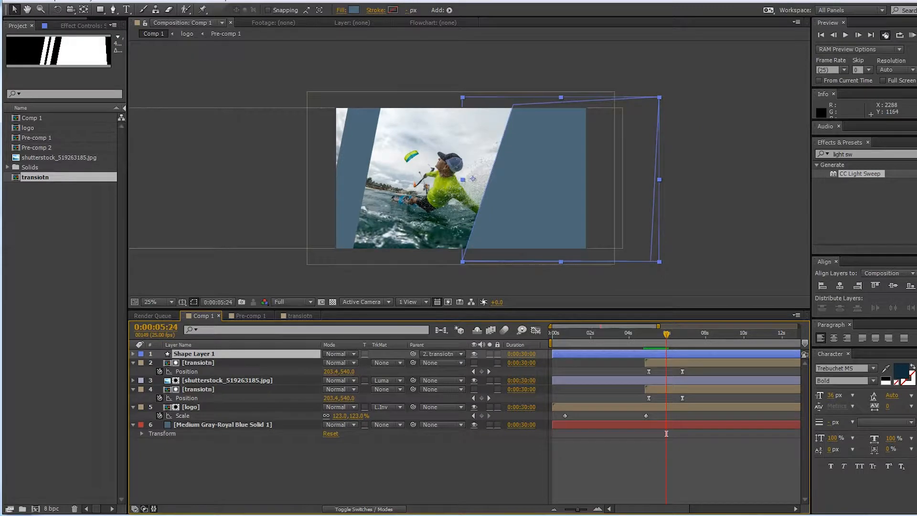
Step: Preview the slanted transition wipe over the logo in Comp 1, scrubbing between about 5 and 6 seconds
{"action": "key", "text": "space"}
{"action": "key", "text": "space"}
{"action": "key", "text": "space"}
{"action": "left_click_drag", "start_coordinate": [651, 434], "coordinate": [659, 434]}
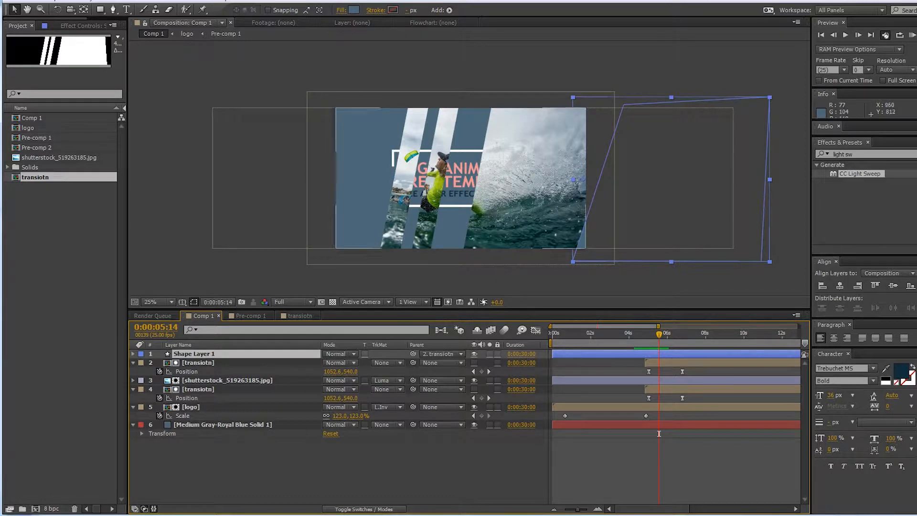
{"action": "left_click_drag", "start_coordinate": [659, 334], "coordinate": [654, 333]}
{"action": "mouse_move", "coordinate": [659, 434]}
{"action": "left_mouse_down"}
{"action": "mouse_move", "coordinate": [642, 433]}
{"action": "mouse_move", "coordinate": [661, 434]}
{"action": "left_mouse_up"}
{"action": "left_click_drag", "start_coordinate": [661, 334], "coordinate": [646, 334]}
{"action": "key", "text": "space"}
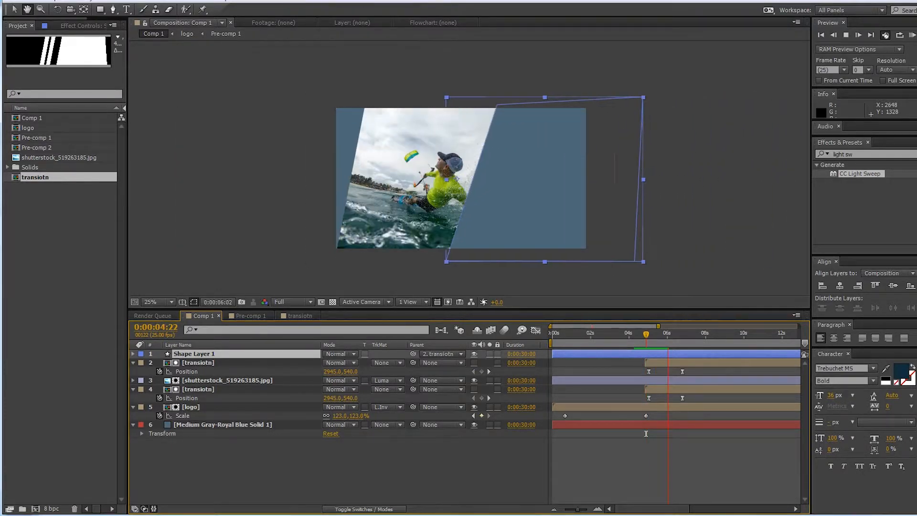
Step: Pre-compose the shutterstock_519263185.jpg layer with all attributes left in Comp 1, with the playhead at 0:00:06:19
{"action": "left_click_drag", "start_coordinate": [645, 434], "coordinate": [663, 434]}
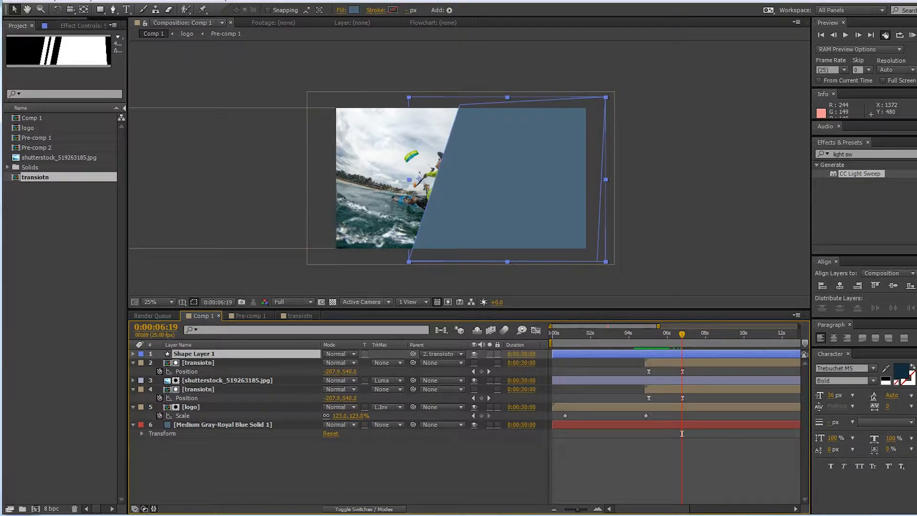
{"action": "left_click", "coordinate": [227, 380]}
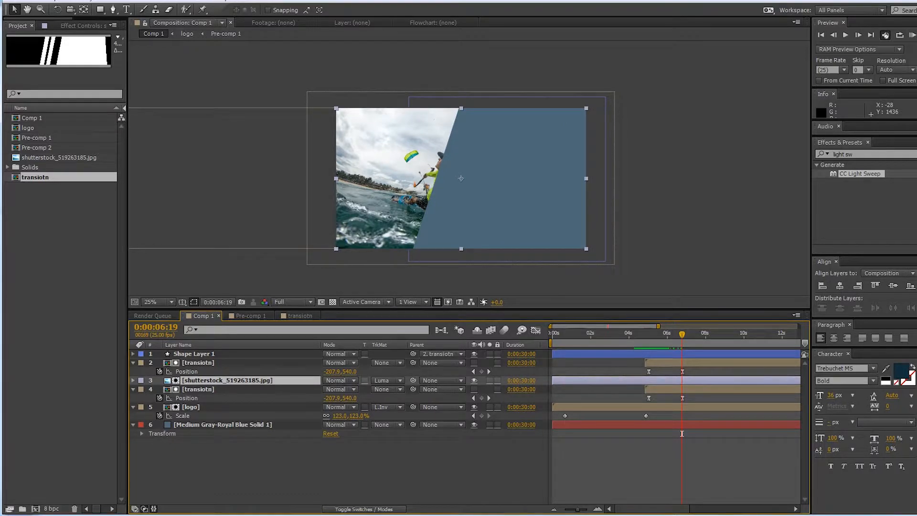
{"action": "key", "text": "ctrl+shift+c"}
{"action": "mouse_move", "coordinate": [735, 117]}
{"action": "left_mouse_down"}
{"action": "mouse_move", "coordinate": [691, 132]}
{"action": "mouse_move", "coordinate": [723, 107]}
{"action": "left_mouse_up"}
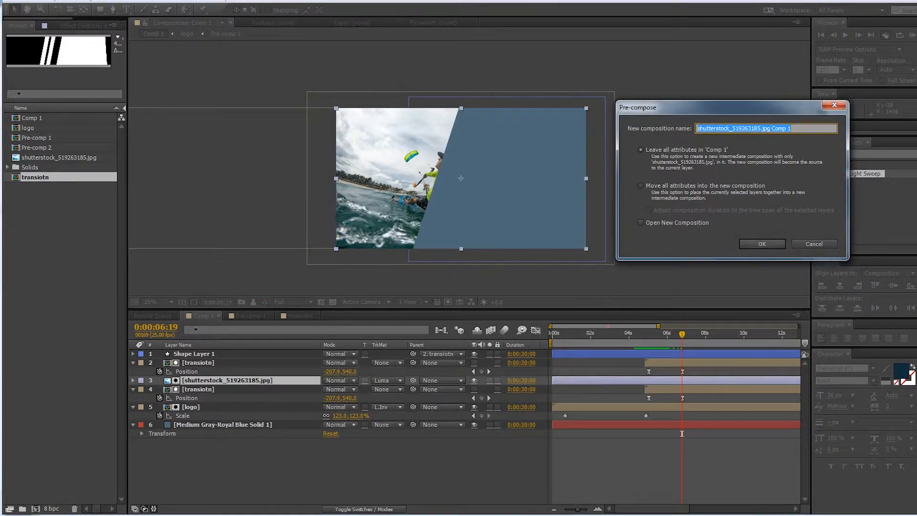
{"action": "key", "text": "Return"}
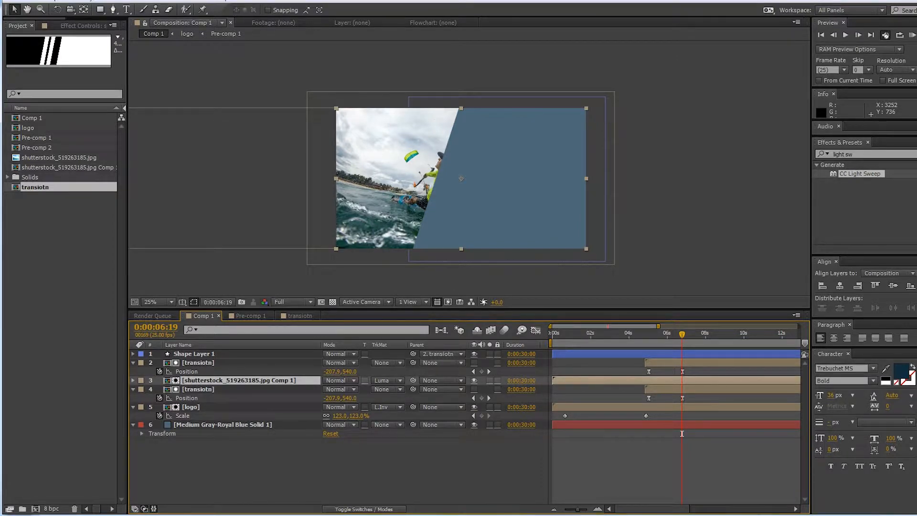
Step: Animate the photo pre-comp's Position with eased keyframes, from 960, 540 just before 6 seconds to 487, 540 at 0:00:06:19
{"action": "key", "text": "p"}
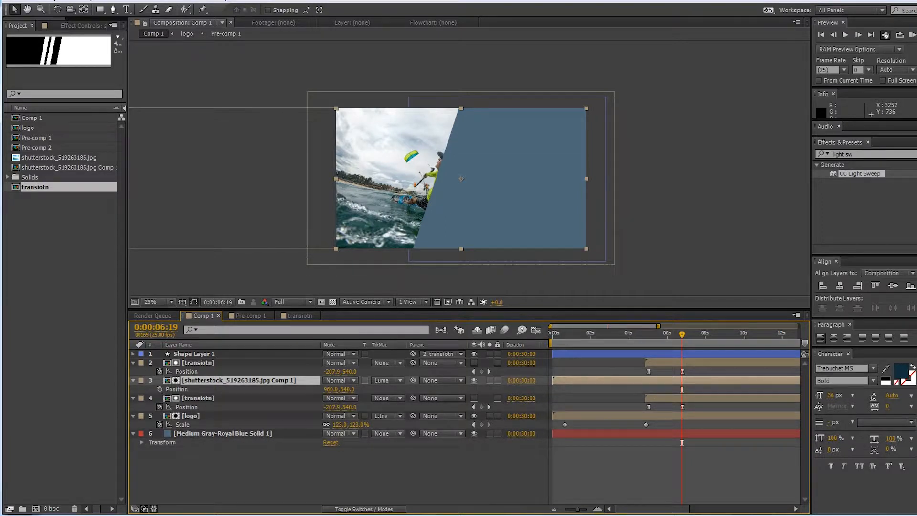
{"action": "key", "text": "alt+shift+p"}
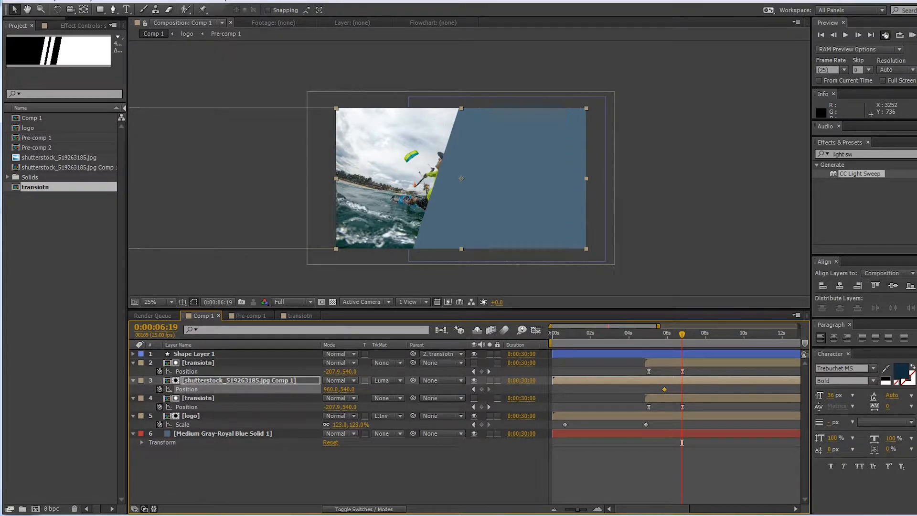
{"action": "left_click_drag", "start_coordinate": [330, 389], "coordinate": [95, 389]}
{"action": "left_click_drag", "start_coordinate": [650, 387], "coordinate": [704, 392]}
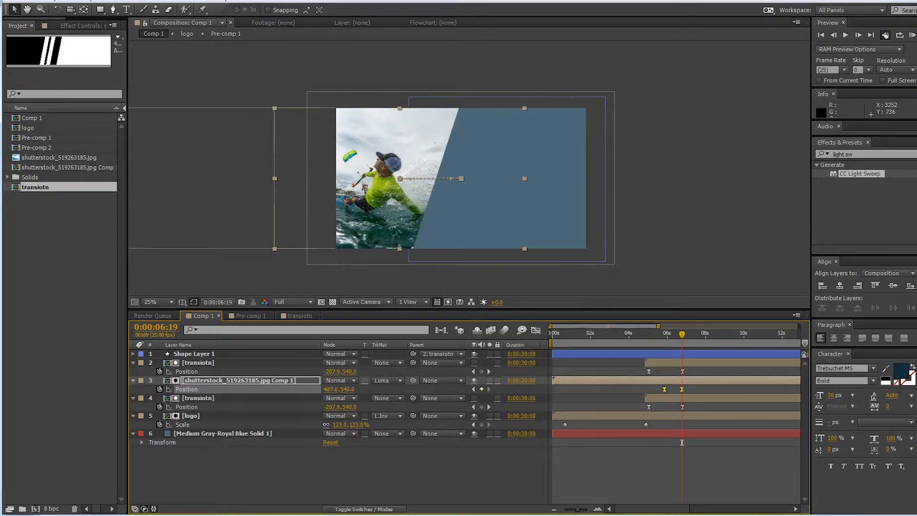
Step: Preview the photo's slide during the transition, starting from 0:00:04:24
{"action": "left_click_drag", "start_coordinate": [682, 334], "coordinate": [647, 335]}
{"action": "left_click", "coordinate": [640, 470]}
{"action": "key", "text": "space"}
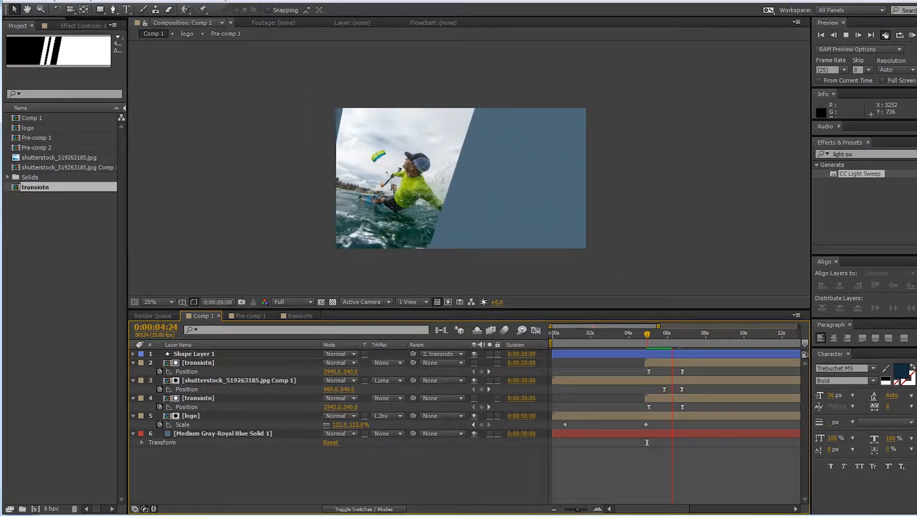
{"action": "key", "text": "space"}
{"action": "key", "text": "space"}
{"action": "key", "text": "space"}
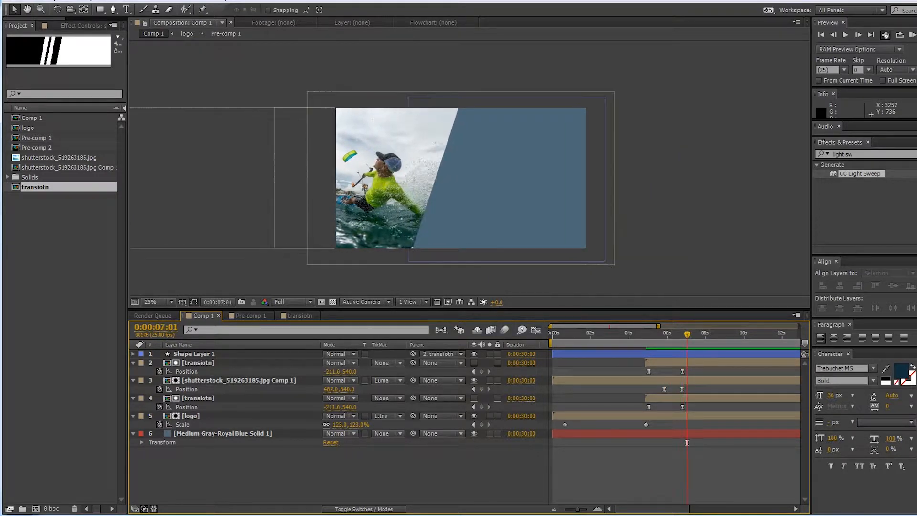
Step: Add a Position keyframe at 0:00:12:00 on the lower transiotn layer and set its second keyframe's spatial interpolation to Linear
{"action": "mouse_move", "coordinate": [687, 334]}
{"action": "left_mouse_down"}
{"action": "mouse_move", "coordinate": [662, 334]}
{"action": "mouse_move", "coordinate": [758, 335]}
{"action": "left_mouse_up"}
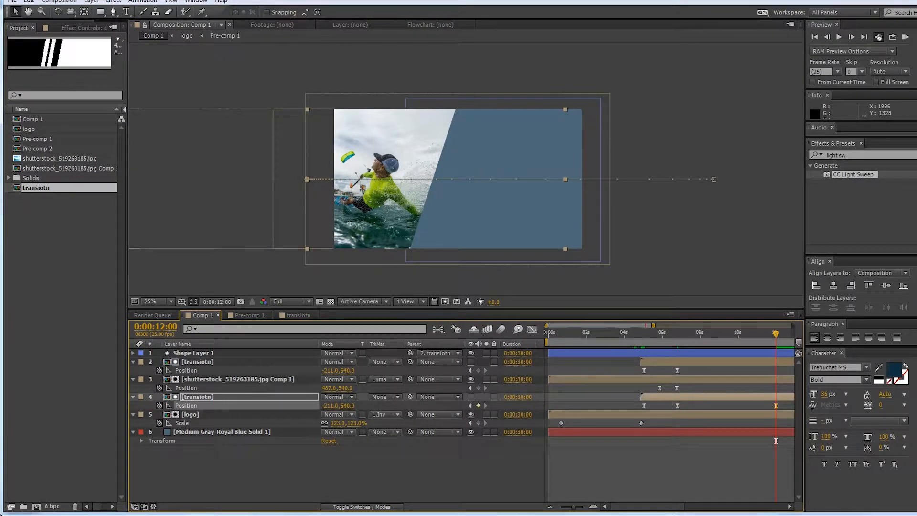
{"action": "right_click", "coordinate": [677, 405]}
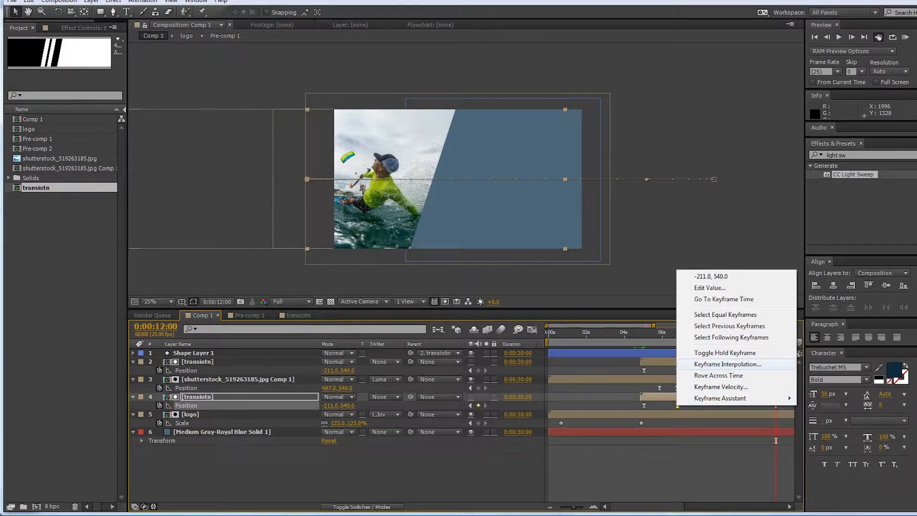
{"action": "left_click", "coordinate": [728, 364]}
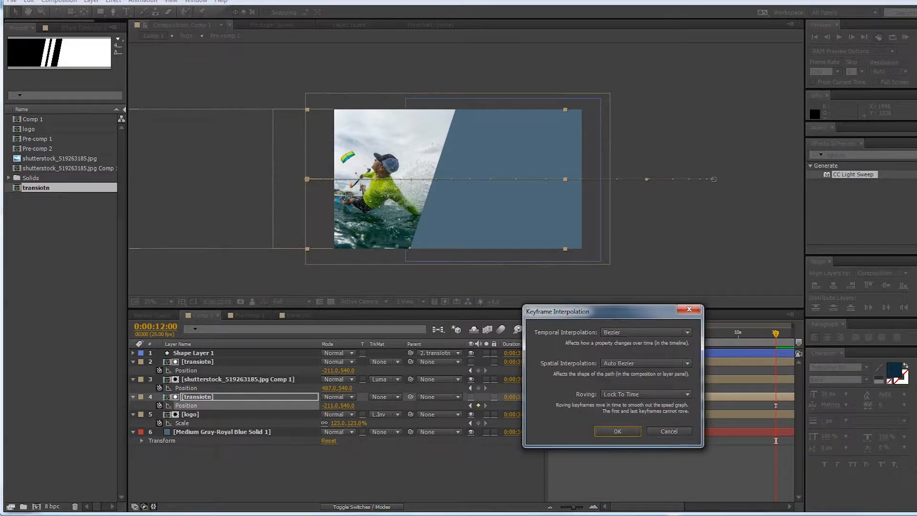
{"action": "left_click", "coordinate": [645, 363]}
{"action": "left_click", "coordinate": [625, 391]}
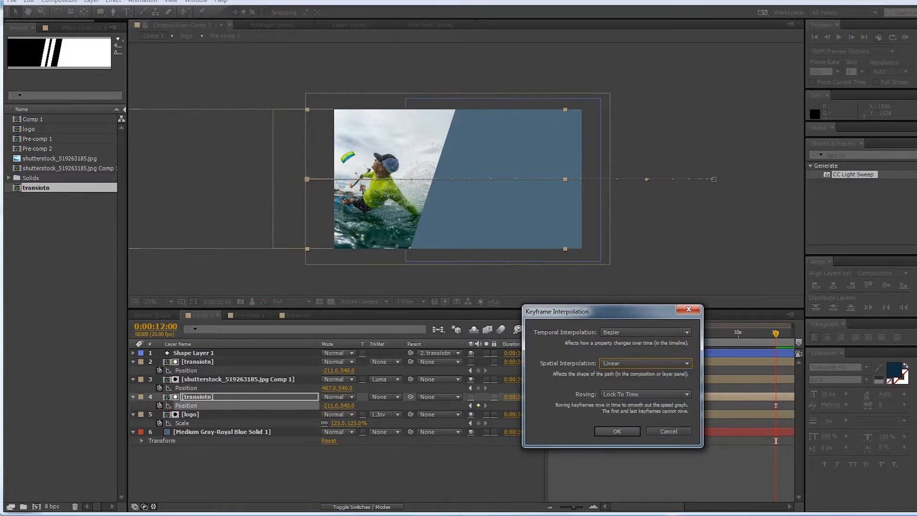
{"action": "left_click", "coordinate": [617, 431]}
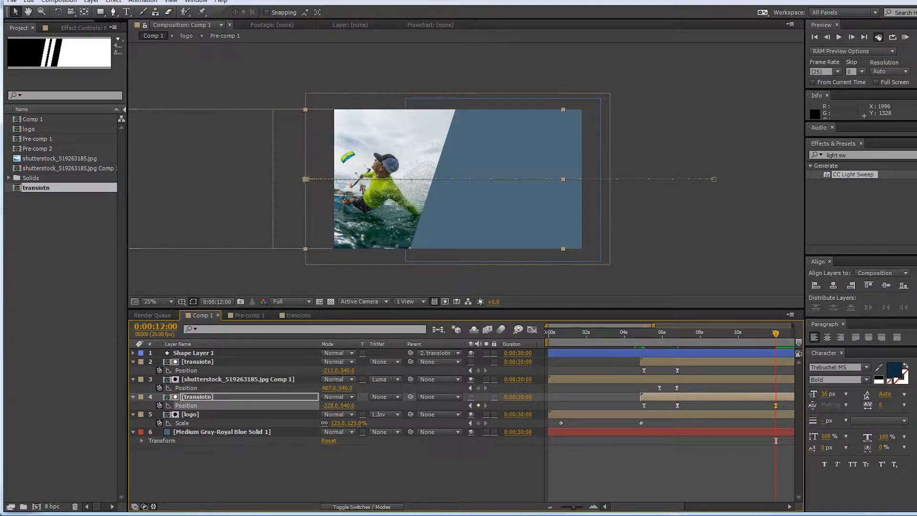
Step: Try shifting the lower transiotn layer to -345, 540 at 0:00:12:00, undo the shift and remove that keyframe
{"action": "left_click_drag", "start_coordinate": [330, 406], "coordinate": [302, 405]}
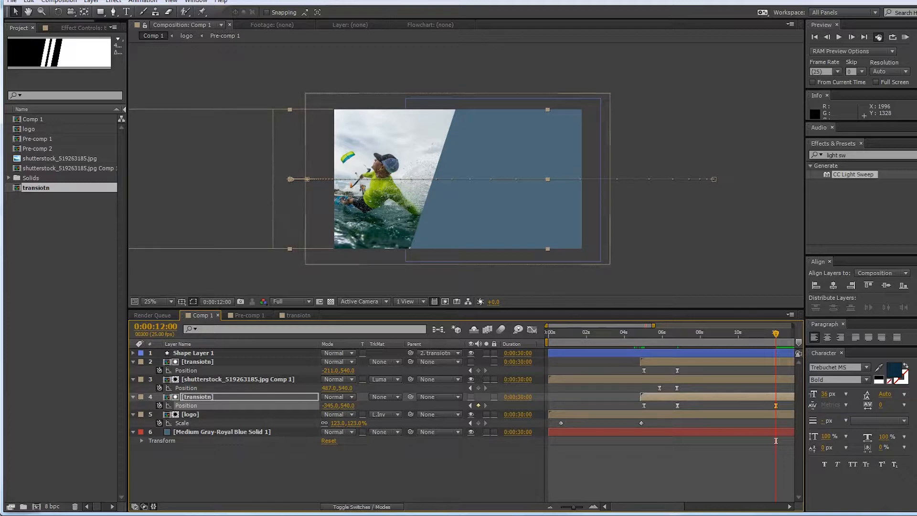
{"action": "key", "text": "ctrl+z"}
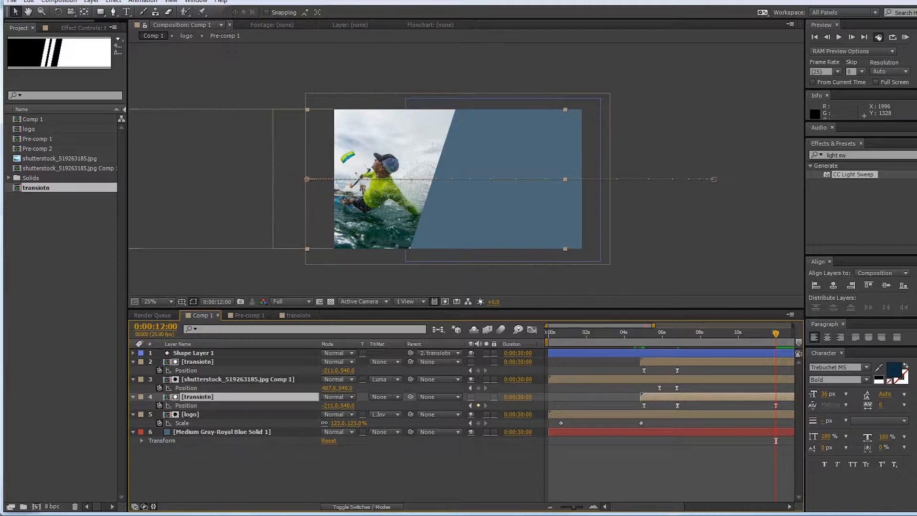
{"action": "left_click", "coordinate": [186, 405]}
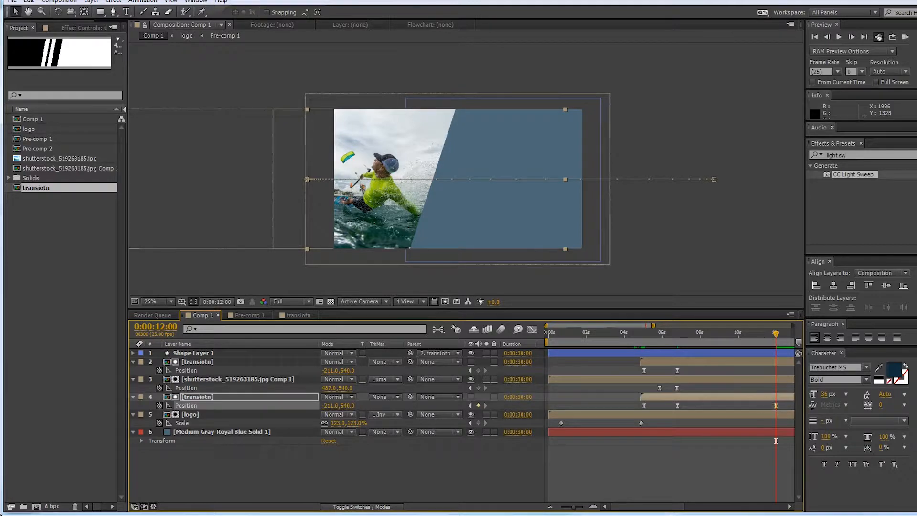
{"action": "left_click", "coordinate": [200, 396]}
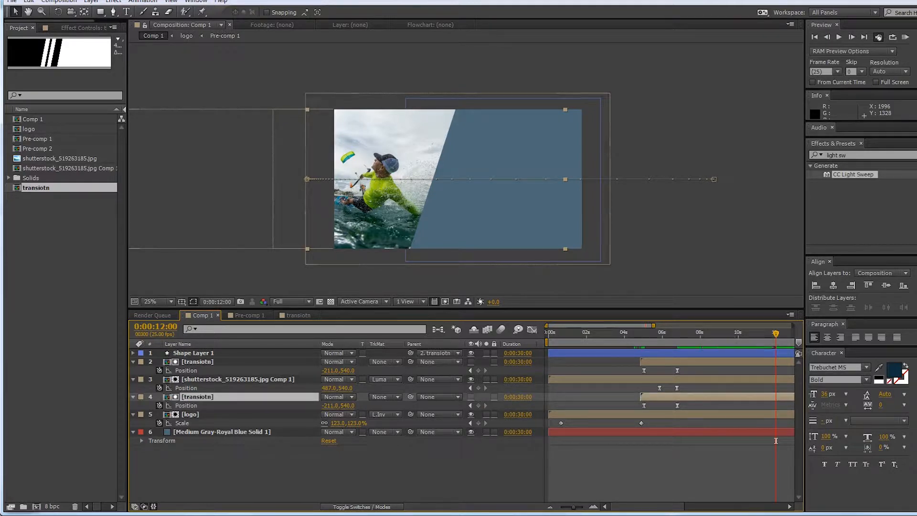
Step: Review and confirm the spatial interpolation of the lower transiotn layer's second Position keyframe
{"action": "left_click", "coordinate": [677, 405]}
{"action": "right_click", "coordinate": [677, 405]}
{"action": "left_click", "coordinate": [727, 366]}
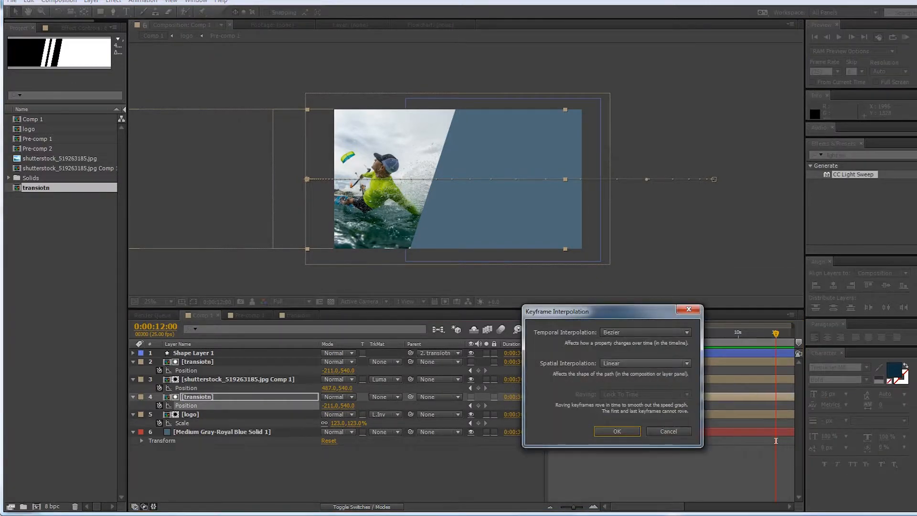
{"action": "left_click", "coordinate": [645, 363]}
{"action": "key", "text": "Return"}
{"action": "key", "text": "Return"}
Step: Add a photo pre-comp Position keyframe at 0:00:12:00 and set the preceding keyframe's spatial interpolation to Linear
{"action": "left_click", "coordinate": [660, 388]}
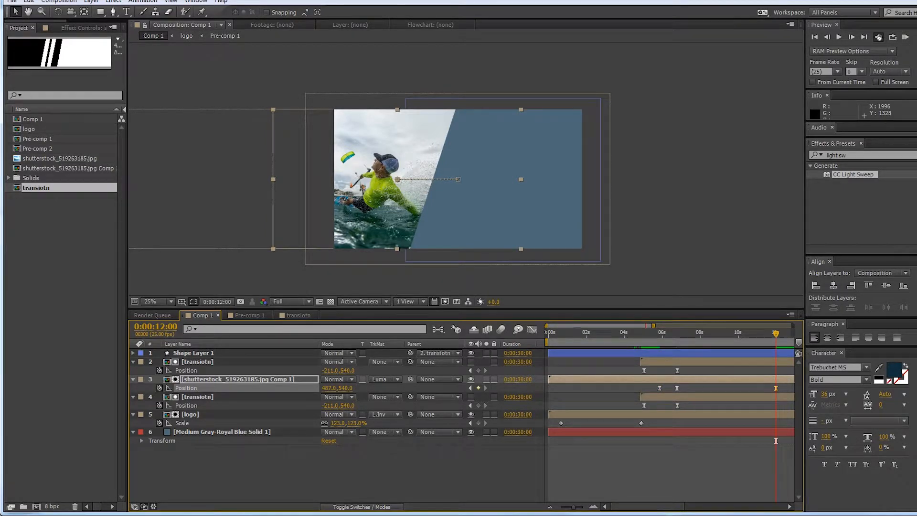
{"action": "right_click", "coordinate": [676, 388]}
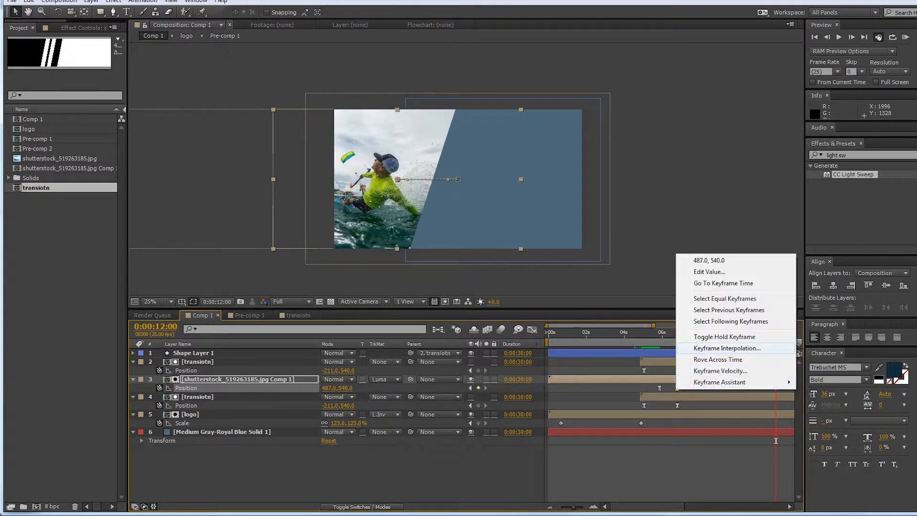
{"action": "left_click", "coordinate": [725, 348]}
{"action": "left_click", "coordinate": [652, 362]}
{"action": "left_click", "coordinate": [651, 387]}
{"action": "left_click", "coordinate": [624, 430]}
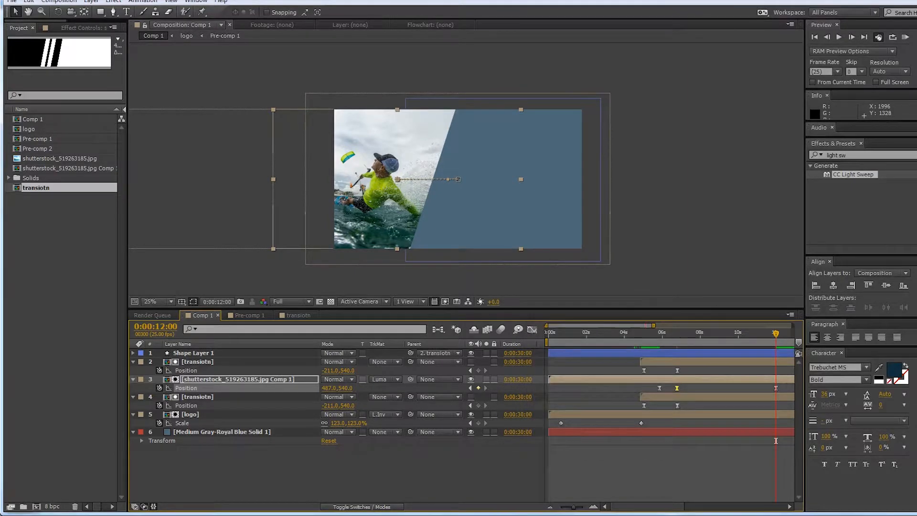
Step: Nudge the photo pre-comp left to Position 460, 540 at 0:00:12:00
{"action": "key", "text": "Left"}
{"action": "key", "text": "Left"}
{"action": "key", "text": "Left"}
{"action": "key", "text": "Left"}
{"action": "key", "text": "Left"}
{"action": "key", "text": "Left"}
{"action": "key", "text": "Left"}
{"action": "key", "text": "Left"}
{"action": "key", "text": "Left"}
{"action": "key", "text": "Left"}
{"action": "key", "text": "Left"}
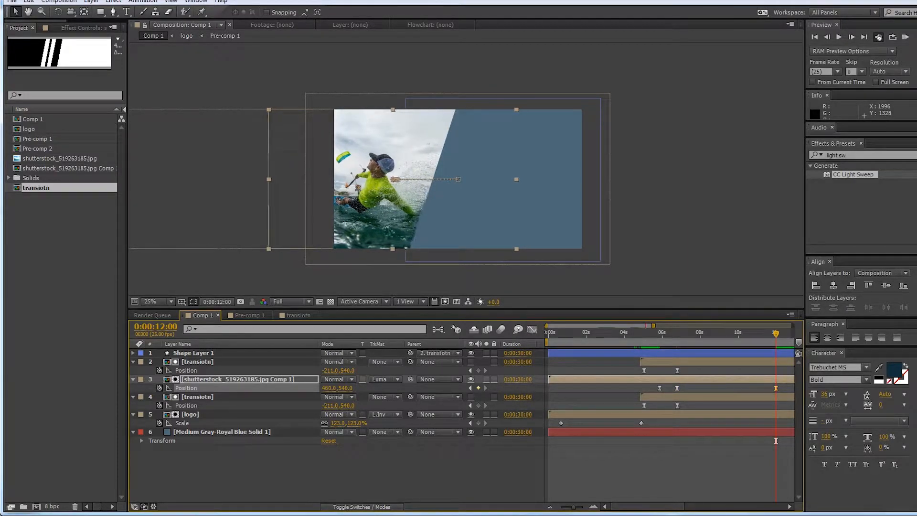
Step: Preview the transition and the photo's slow drift from 0:00:04:09, and check it at 0:00:09:00
{"action": "key", "text": "Page_Up"}
{"action": "key", "text": "Page_Up"}
{"action": "left_click_drag", "start_coordinate": [776, 441], "coordinate": [631, 440]}
{"action": "key", "text": "space"}
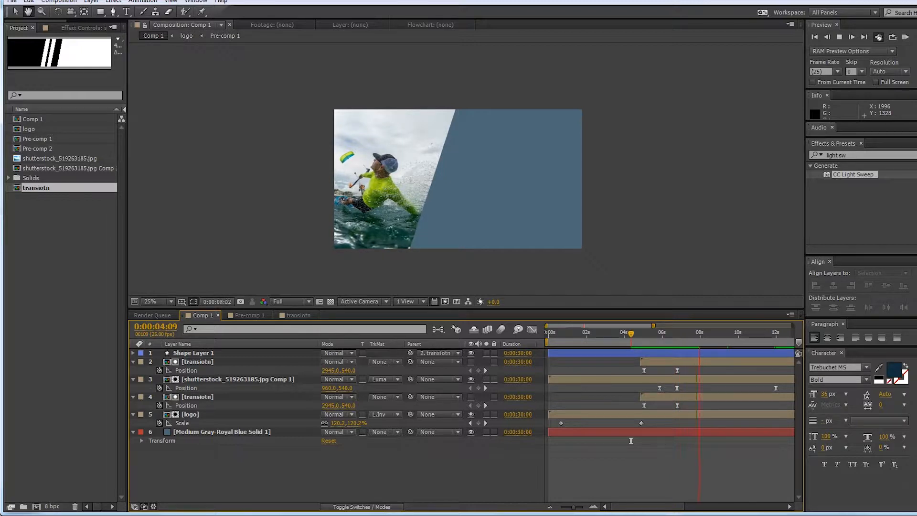
{"action": "left_click_drag", "start_coordinate": [631, 440], "coordinate": [719, 440]}
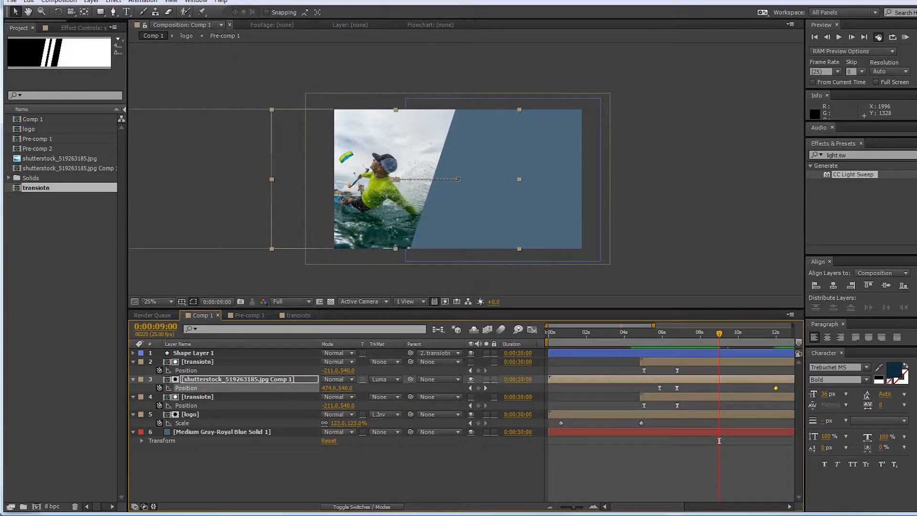
Step: Move the photo pre-comp's last Position keyframe earlier, to 0:00:10:02
{"action": "key", "text": "Page_Up"}
{"action": "key", "text": "shift+Page_Up"}
{"action": "key", "text": "shift+Page_Up"}
{"action": "key", "text": "shift+Page_Up"}
{"action": "key", "text": "shift+Page_Up"}
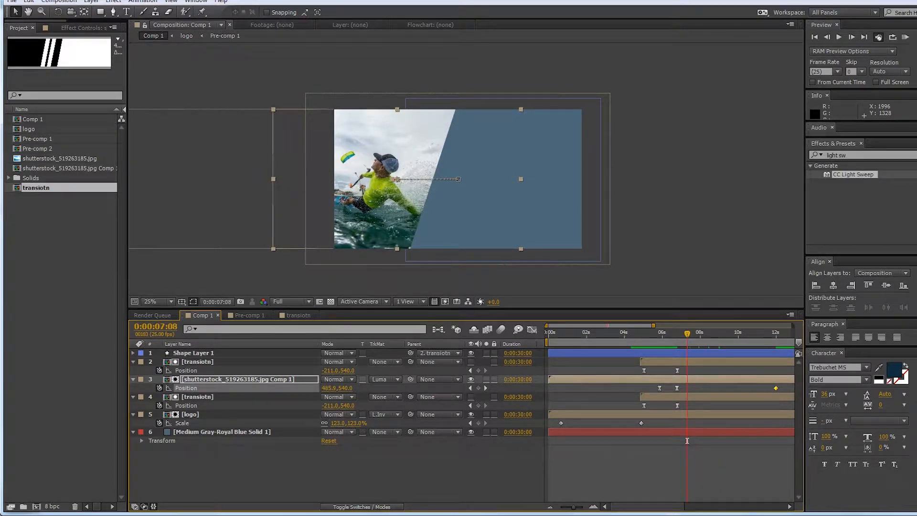
{"action": "key", "text": "shift+Page_Up"}
{"action": "key", "text": "shift+Page_Up"}
{"action": "key", "text": "shift+Page_Up"}
{"action": "key", "text": "shift+Page_Up"}
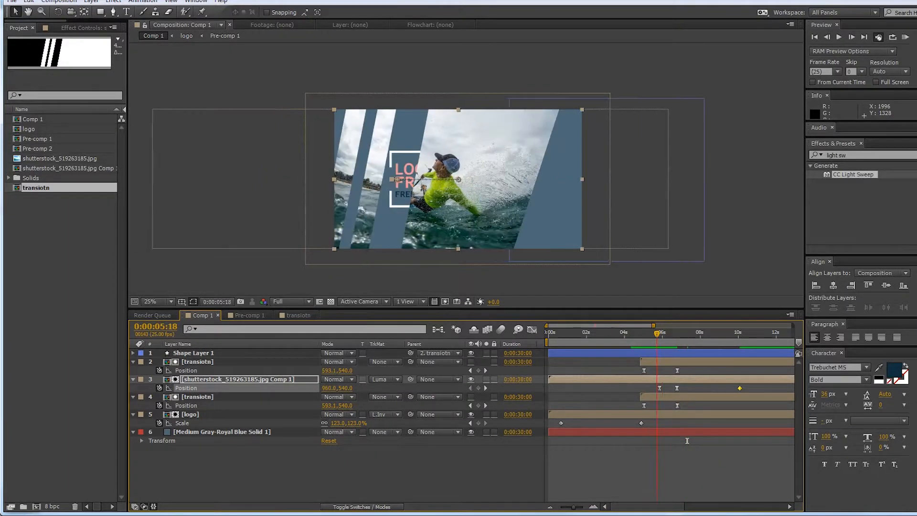
Step: Preview the photo's drift up close from 0:00:06:11
{"action": "scroll", "coordinate": [416, 158], "scroll_direction": "up", "scroll_amount": 2}
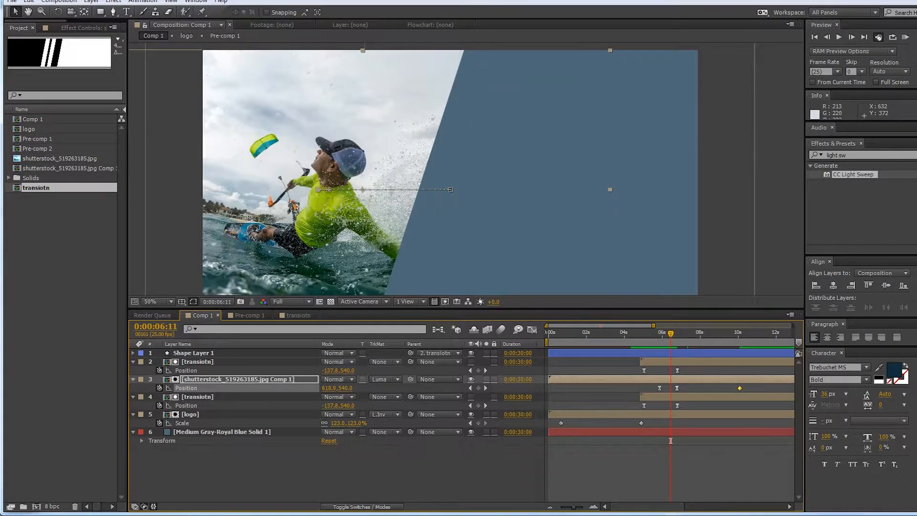
{"action": "key", "text": "space"}
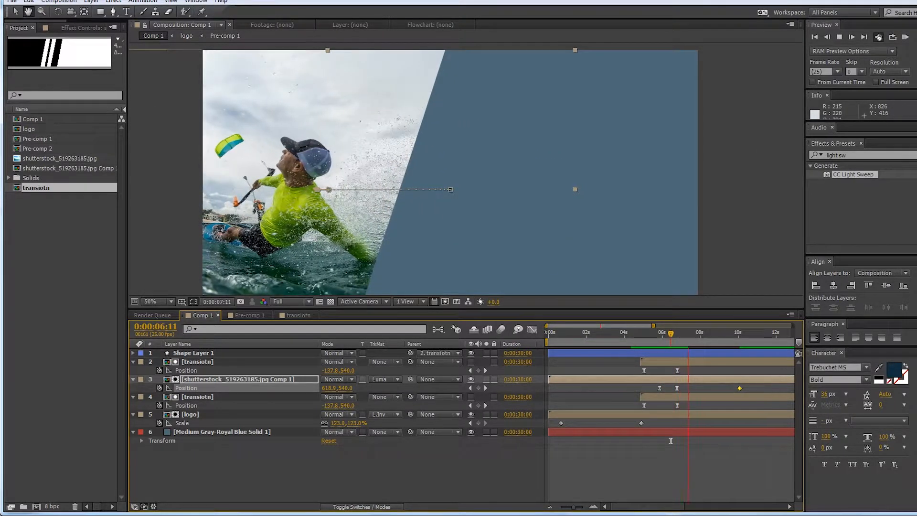
{"action": "key", "text": "space"}
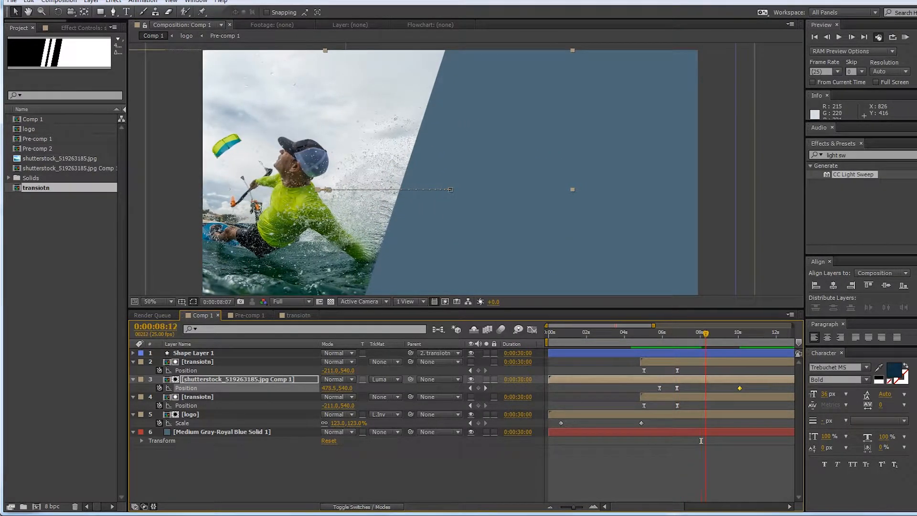
Step: Shift the photo pre-comp further left to Position 379, 540 at its last keyframe, 0:00:10:02
{"action": "key", "text": "k"}
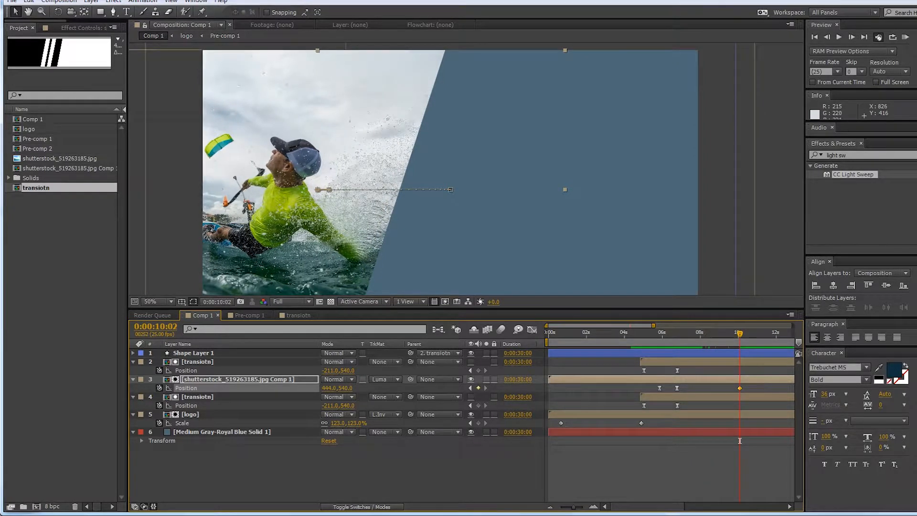
{"action": "key", "text": "shift+Left"}
{"action": "key", "text": "shift+Left"}
{"action": "key", "text": "shift+Left"}
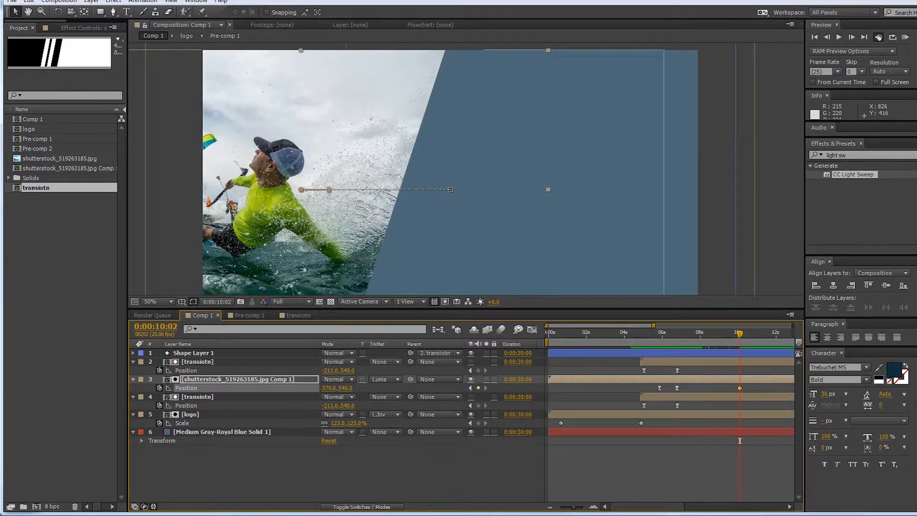
Step: Preview the whole transition and the extended photo drift from about 0:00:05:03
{"action": "key", "text": "j"}
{"action": "key", "text": "j"}
{"action": "key", "text": "j"}
{"action": "key", "text": "space"}
{"action": "scroll", "coordinate": [639, 179], "scroll_direction": "down", "scroll_amount": 2}
{"action": "key", "text": "space"}
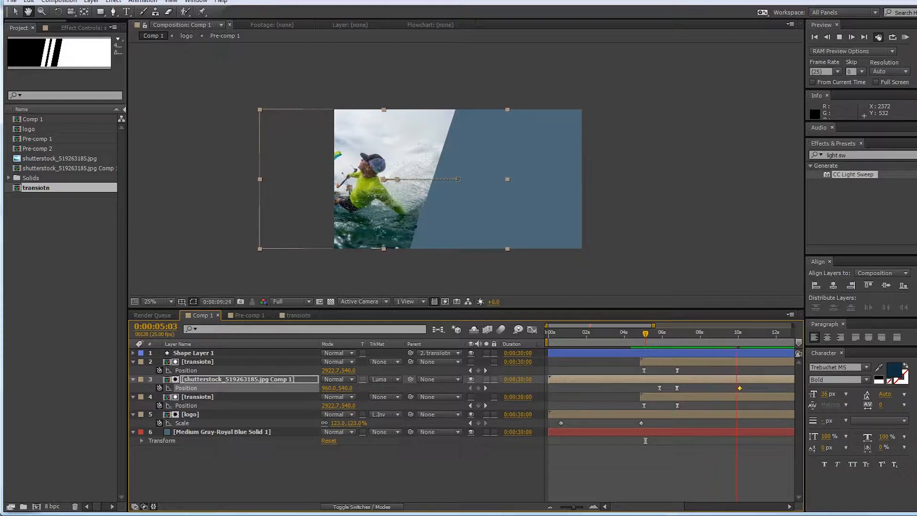
Step: Duplicate the photo pre-comp at 0:00:07:15 and move the copy above all other layers
{"action": "key", "text": "space"}
{"action": "key", "text": "space"}
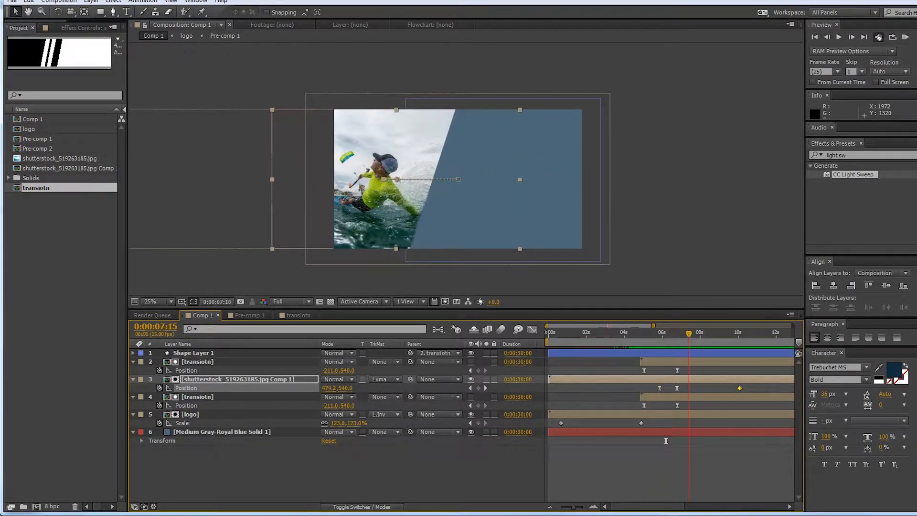
{"action": "left_click", "coordinate": [692, 441]}
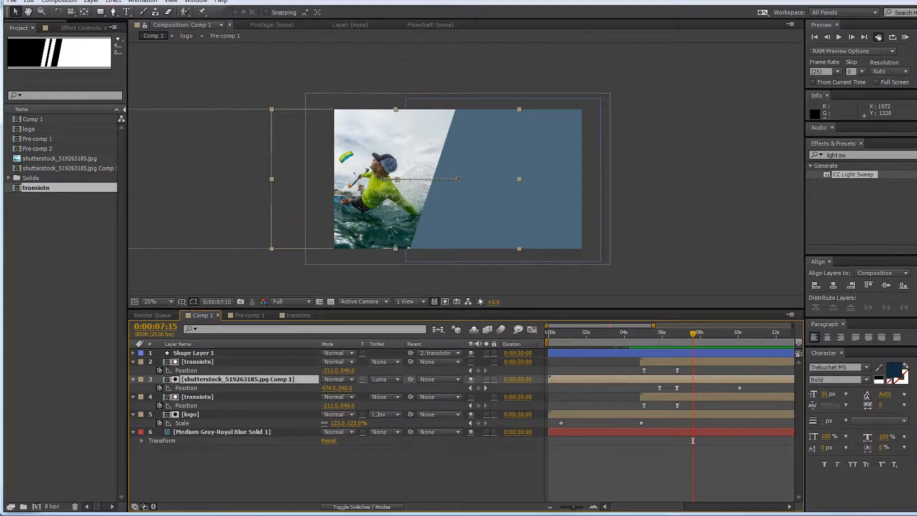
{"action": "key", "text": "ctrl+d"}
{"action": "left_click_drag", "start_coordinate": [234, 362], "coordinate": [234, 350]}
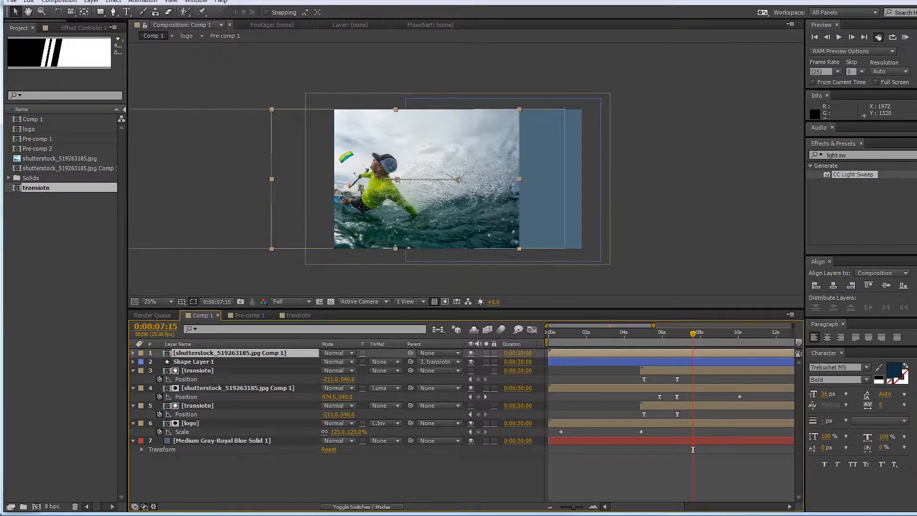
Step: Enlarge the top photo pre-comp copy to a Scale of 78.0, 65.8%
{"action": "key", "text": "p"}
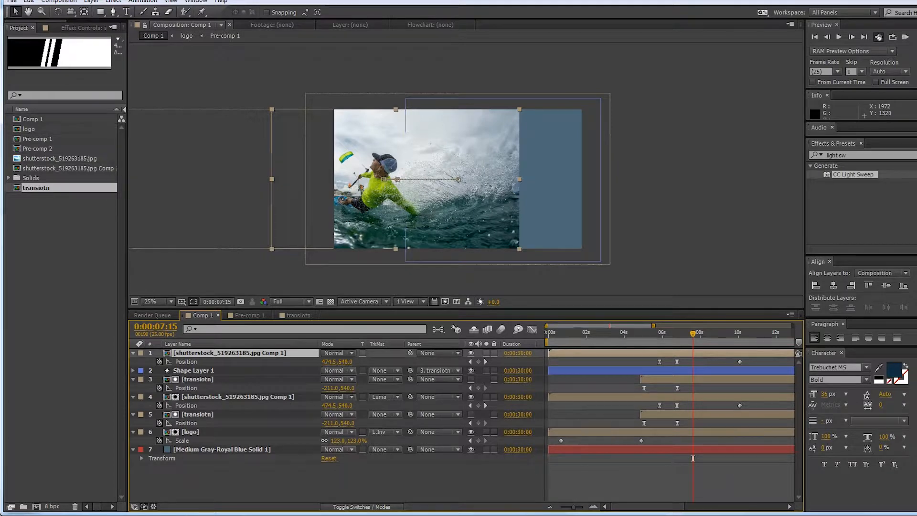
{"action": "key", "text": "ctrl+alt+a"}
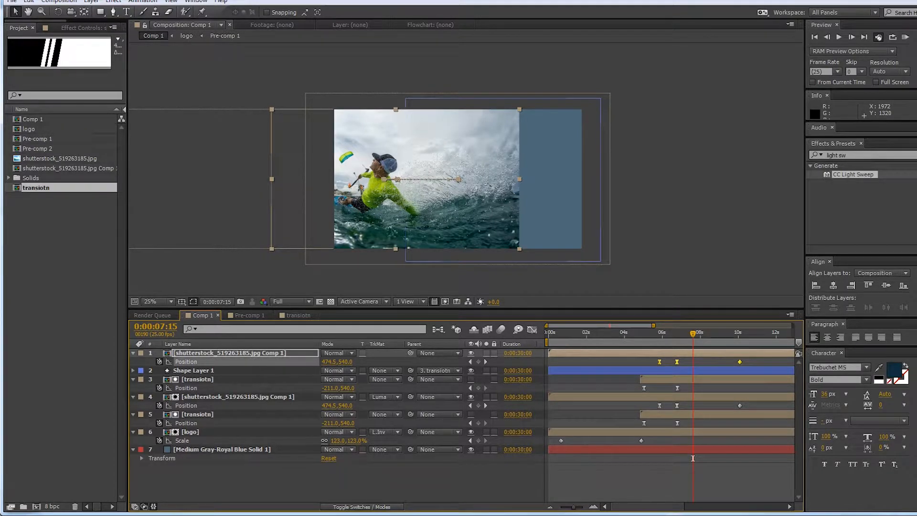
{"action": "key", "text": "s"}
{"action": "left_click_drag", "start_coordinate": [337, 362], "coordinate": [356, 361]}
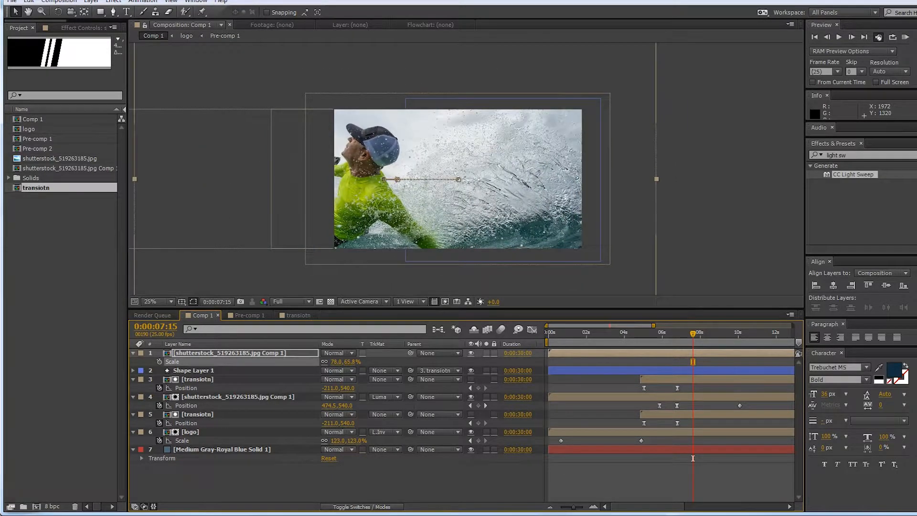
Step: Shift all Position keyframes of the enlarged photo copy right together, so that its first one sits at 1936, 540
{"action": "left_click_drag", "start_coordinate": [693, 333], "coordinate": [658, 333]}
{"action": "left_click_drag", "start_coordinate": [693, 458], "coordinate": [677, 458]}
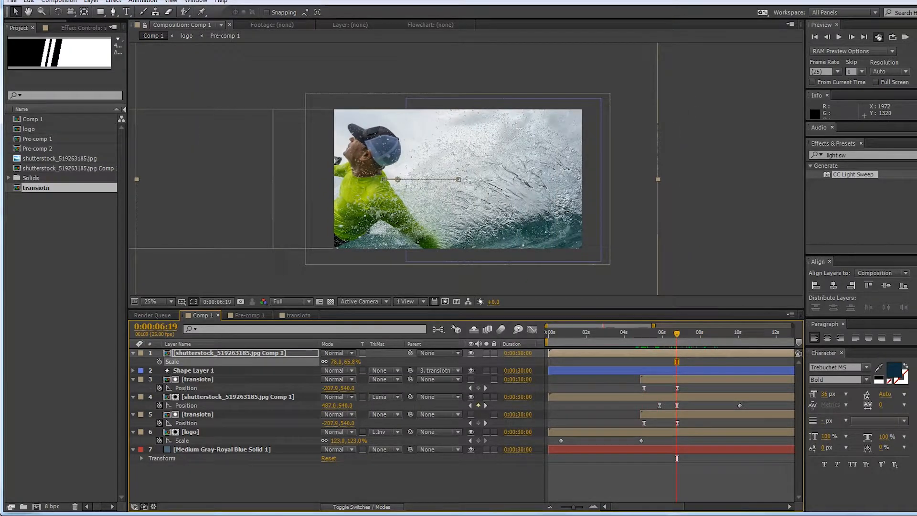
{"action": "key", "text": "ctrl+v"}
{"action": "left_click_drag", "start_coordinate": [677, 458], "coordinate": [739, 458]}
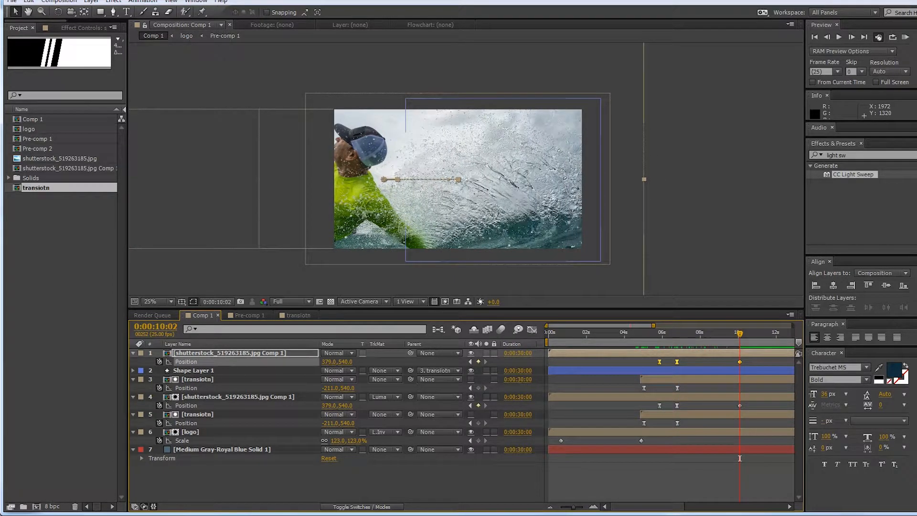
{"action": "left_click_drag", "start_coordinate": [347, 362], "coordinate": [404, 362]}
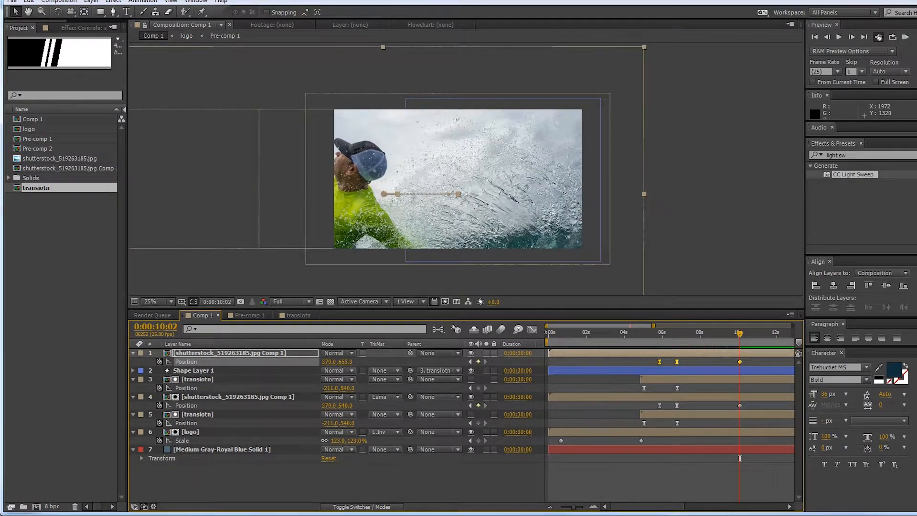
{"action": "key", "text": "ctrl+z"}
{"action": "left_click_drag", "start_coordinate": [328, 362], "coordinate": [832, 362]}
Step: Preview the enlarged photo copy's slide-in from 0:00:05:03
{"action": "left_click_drag", "start_coordinate": [740, 333], "coordinate": [645, 334]}
{"action": "key", "text": "space"}
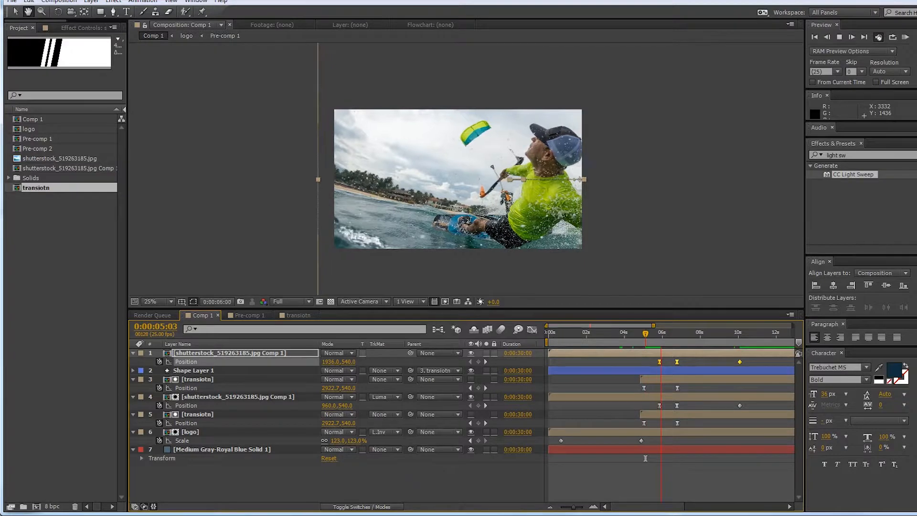
{"action": "key", "text": "space"}
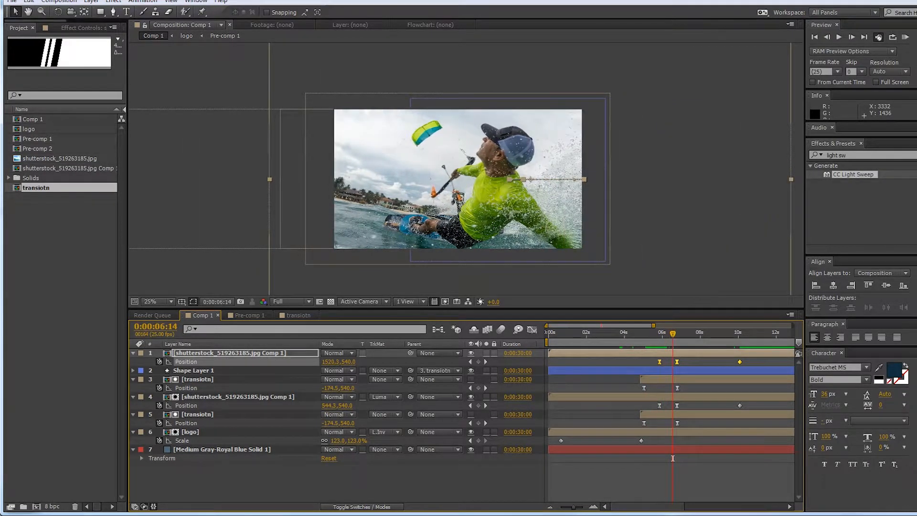
Step: Hide the enlarged photo copy, duplicate Shape Layer 1 and move the duplicate to the top of the layer stack
{"action": "left_click", "coordinate": [229, 353]}
{"action": "left_click", "coordinate": [193, 370]}
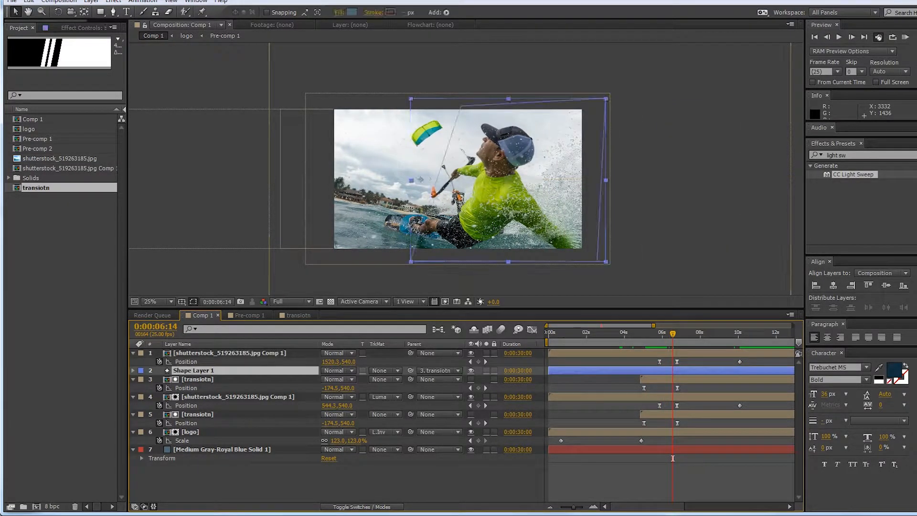
{"action": "left_click", "coordinate": [197, 379]}
{"action": "left_click", "coordinate": [193, 370]}
{"action": "left_click", "coordinate": [471, 353]}
{"action": "left_click", "coordinate": [502, 194]}
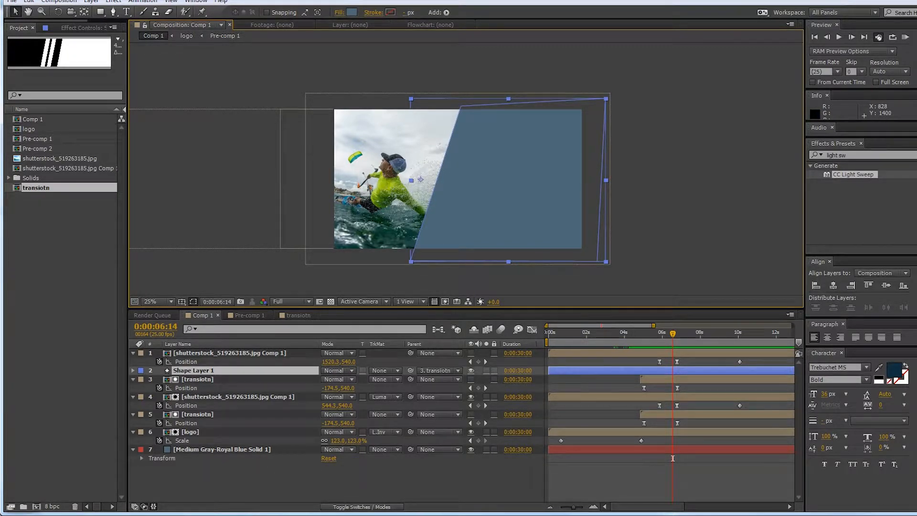
{"action": "key", "text": "ctrl+d"}
{"action": "left_click_drag", "start_coordinate": [206, 370], "coordinate": [206, 350]}
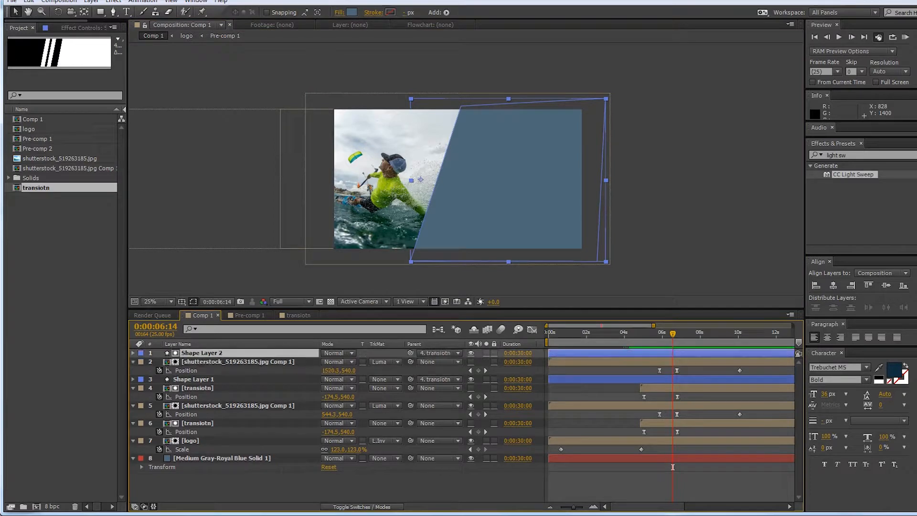
Step: Show the enlarged photo copy again and replace its track matte with Alpha Matte "Shape Layer 2"
{"action": "left_click", "coordinate": [230, 362]}
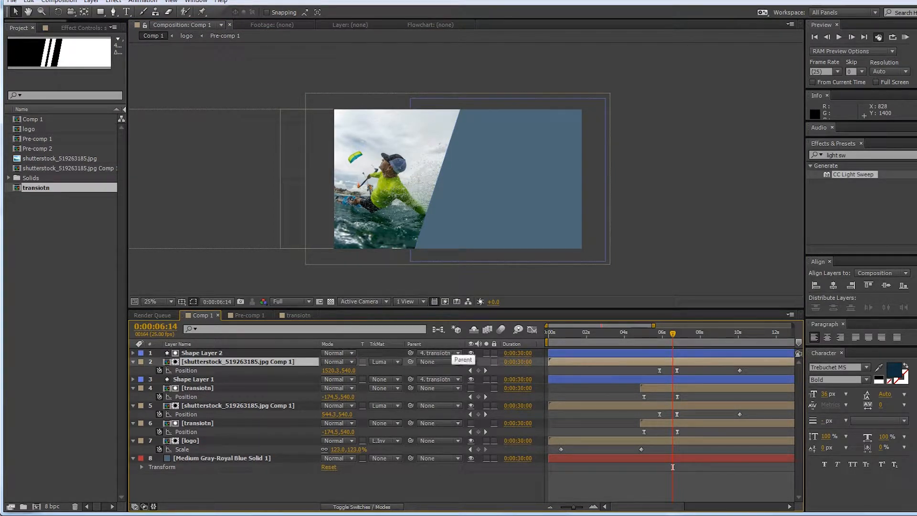
{"action": "left_click", "coordinate": [382, 362]}
{"action": "left_click", "coordinate": [420, 373]}
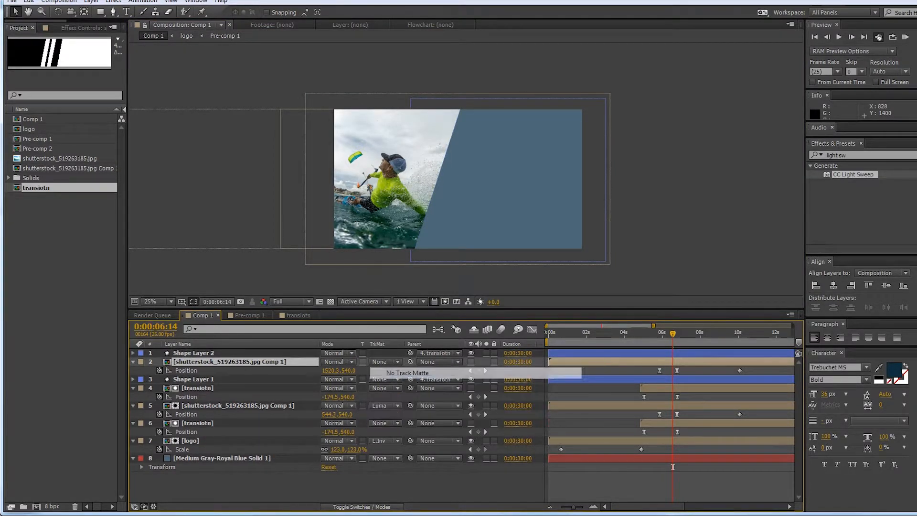
{"action": "key", "text": "ctrl+shift+a"}
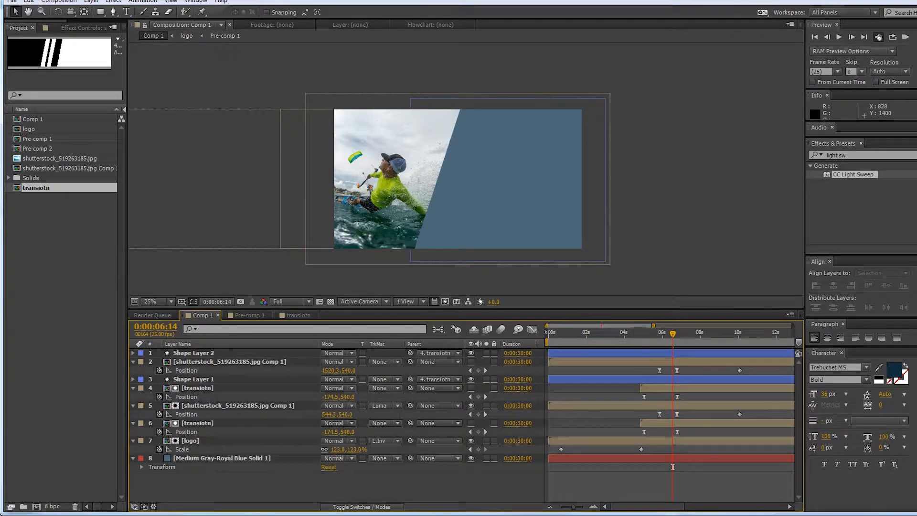
{"action": "left_click", "coordinate": [471, 362]}
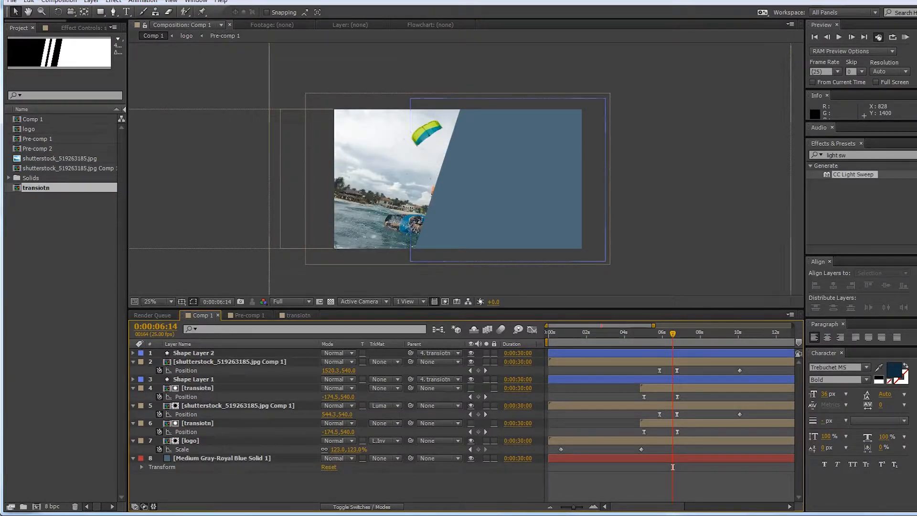
{"action": "left_click", "coordinate": [382, 361]}
{"action": "left_click", "coordinate": [425, 387]}
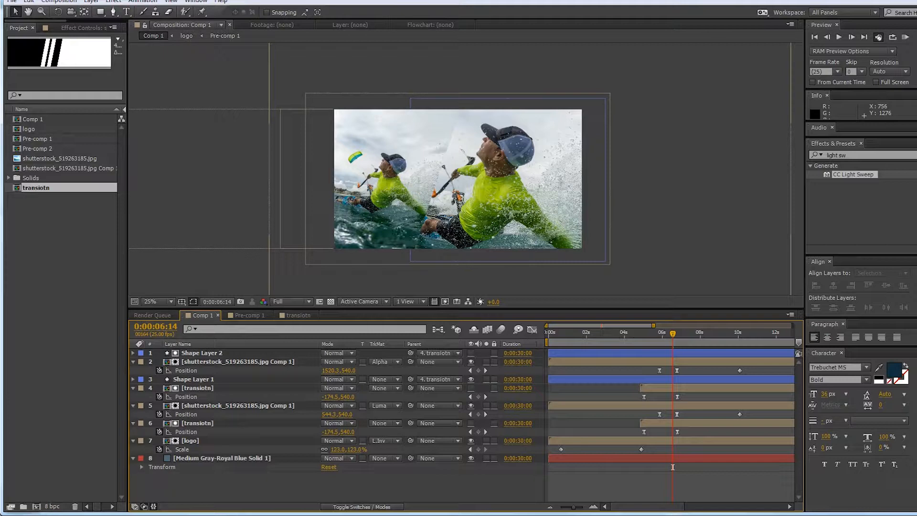
Step: Blend the enlarged photo copy into the blue panel with Multiply mode and 41% Opacity, and preview the result
{"action": "left_click", "coordinate": [237, 361]}
{"action": "key", "text": "t"}
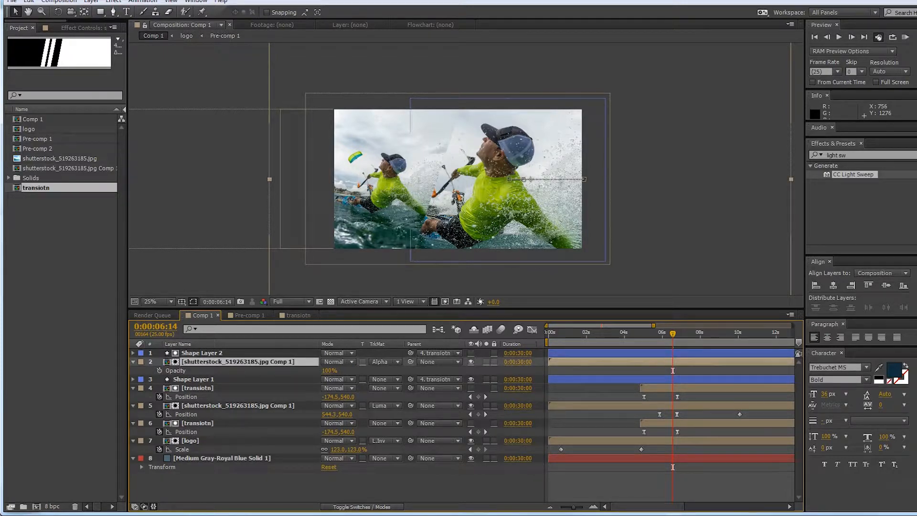
{"action": "left_click_drag", "start_coordinate": [328, 370], "coordinate": [299, 370]}
{"action": "left_click", "coordinate": [384, 361]}
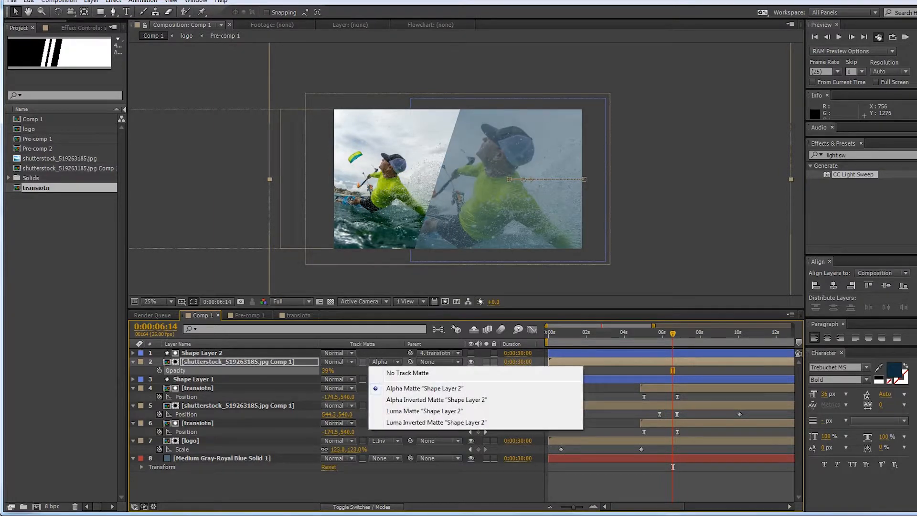
{"action": "left_click", "coordinate": [338, 362]}
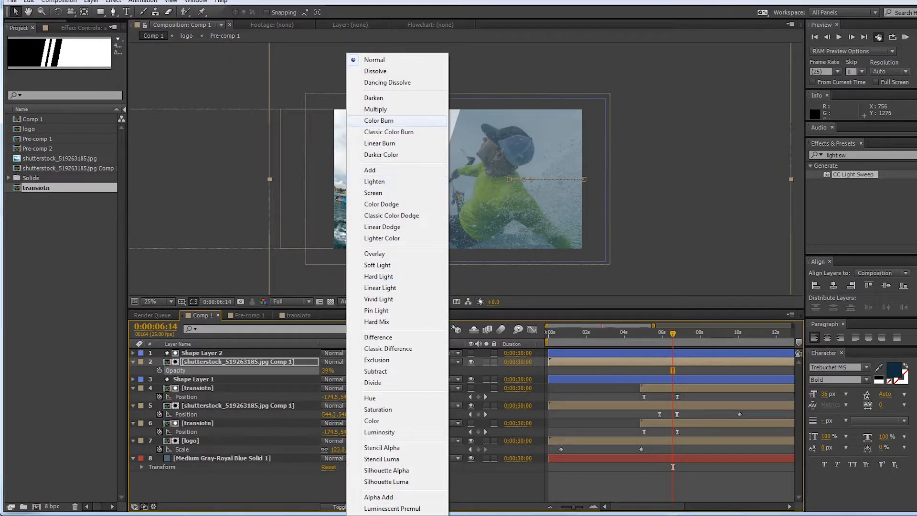
{"action": "left_click", "coordinate": [375, 109]}
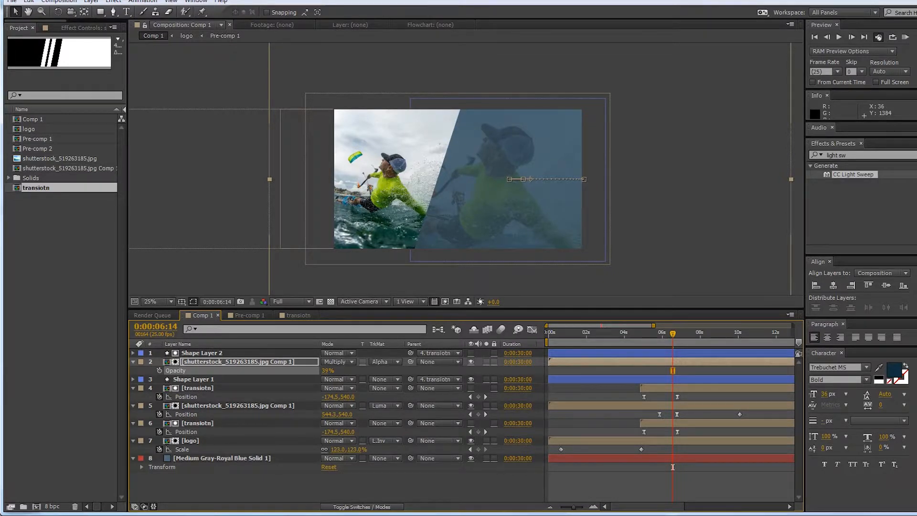
{"action": "mouse_move", "coordinate": [328, 371]}
{"action": "left_mouse_down"}
{"action": "mouse_move", "coordinate": [337, 371]}
{"action": "mouse_move", "coordinate": [329, 371]}
{"action": "left_mouse_up"}
{"action": "key", "text": "space"}
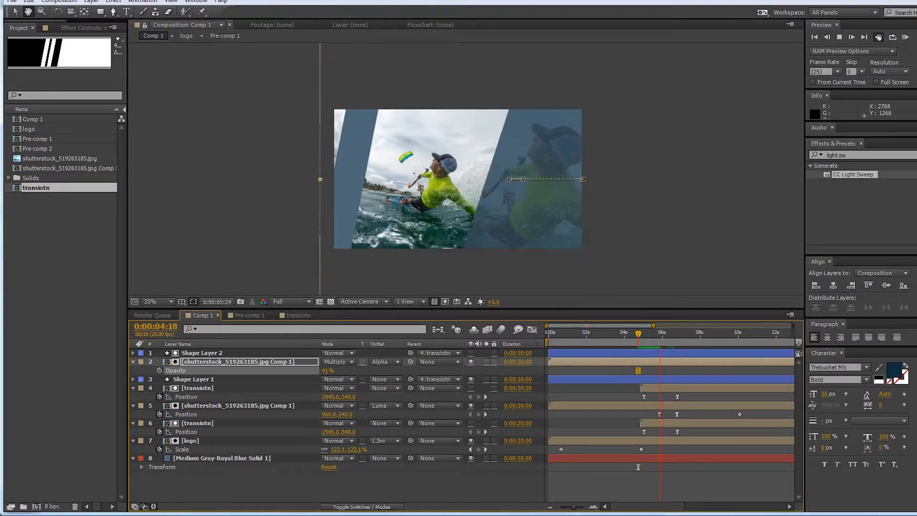
{"action": "key", "text": "space"}
Step: Move the enlarged photo copy's first Position keyframe earlier, from the main photo's slide start to about 0:00:04:18
{"action": "left_click_drag", "start_coordinate": [637, 332], "coordinate": [656, 333]}
{"action": "key", "text": "Page_Down"}
{"action": "key", "text": "Page_Down"}
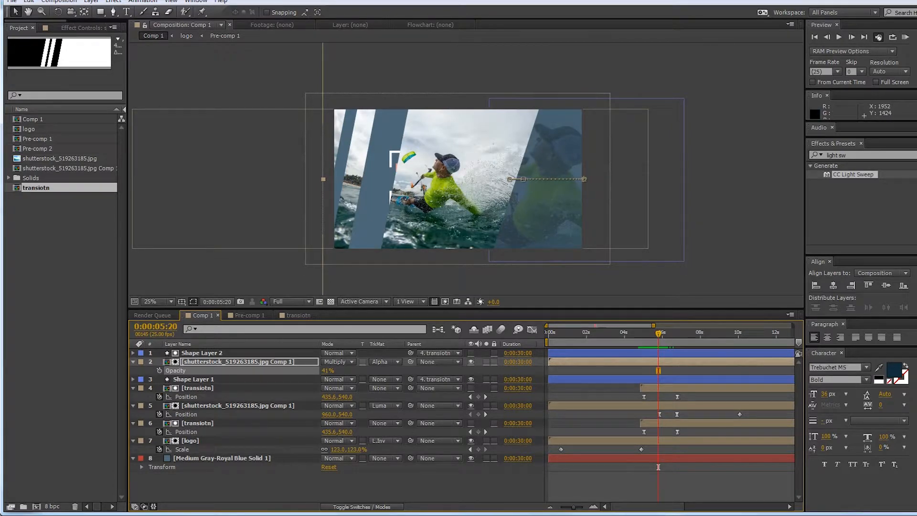
{"action": "key", "text": "Return"}
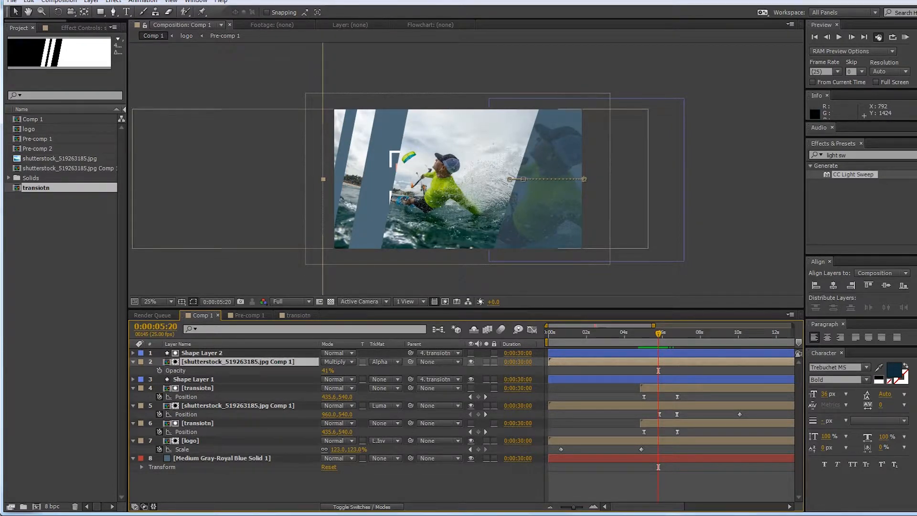
{"action": "key", "text": "p"}
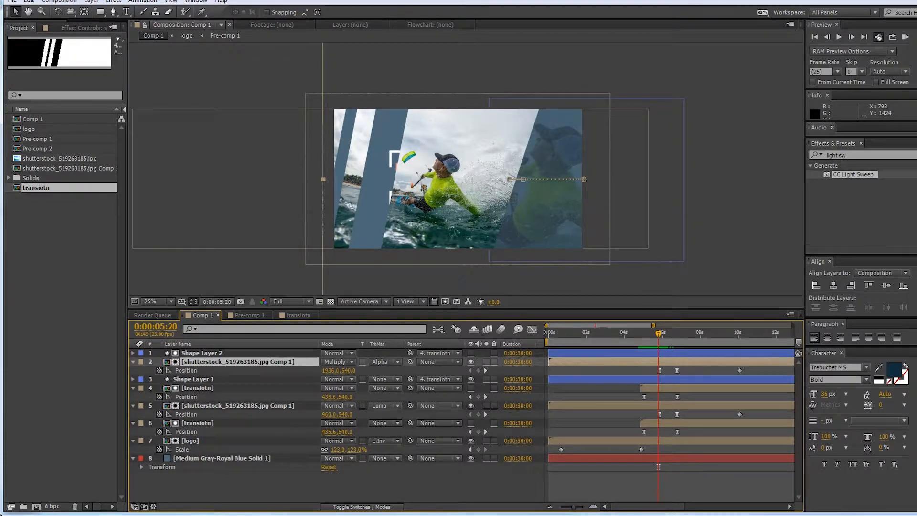
{"action": "key", "text": "alt+shift+p"}
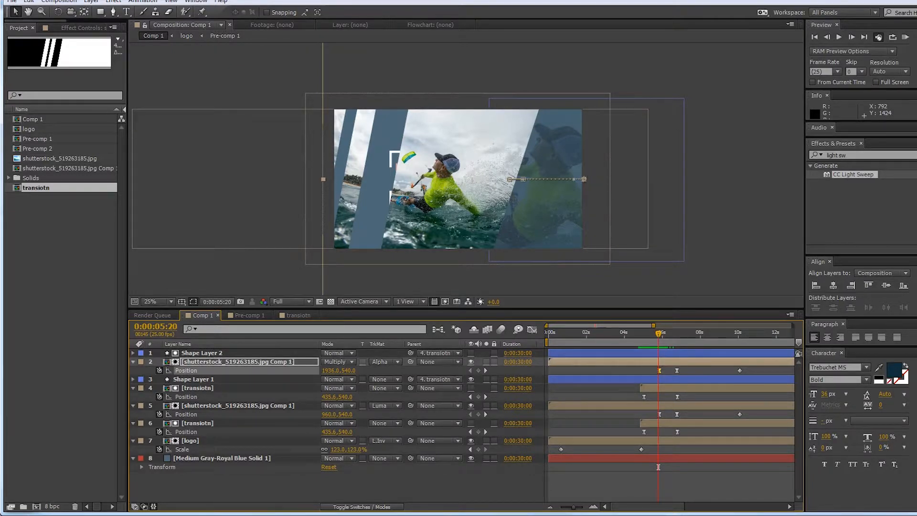
{"action": "left_click_drag", "start_coordinate": [658, 467], "coordinate": [638, 467]}
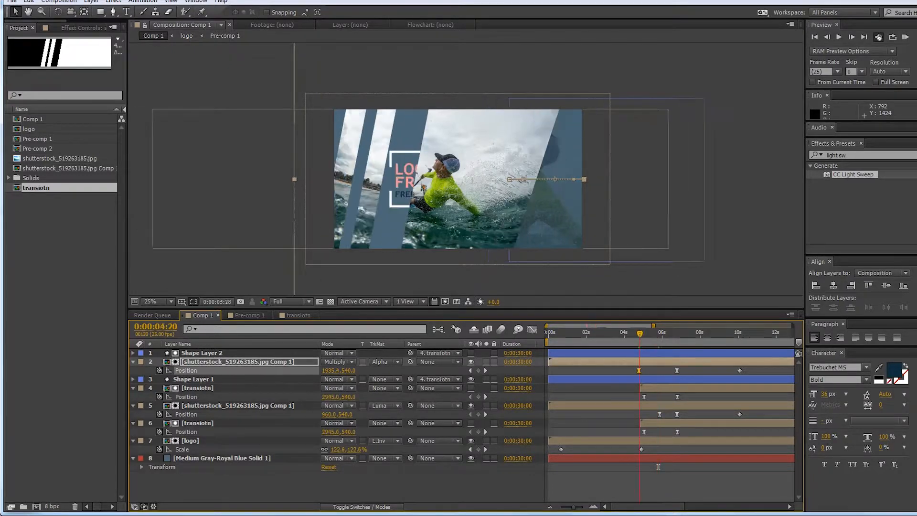
Step: Preview the whole transition with the earlier-moving background photo from 0:00:04:14
{"action": "key", "text": "space"}
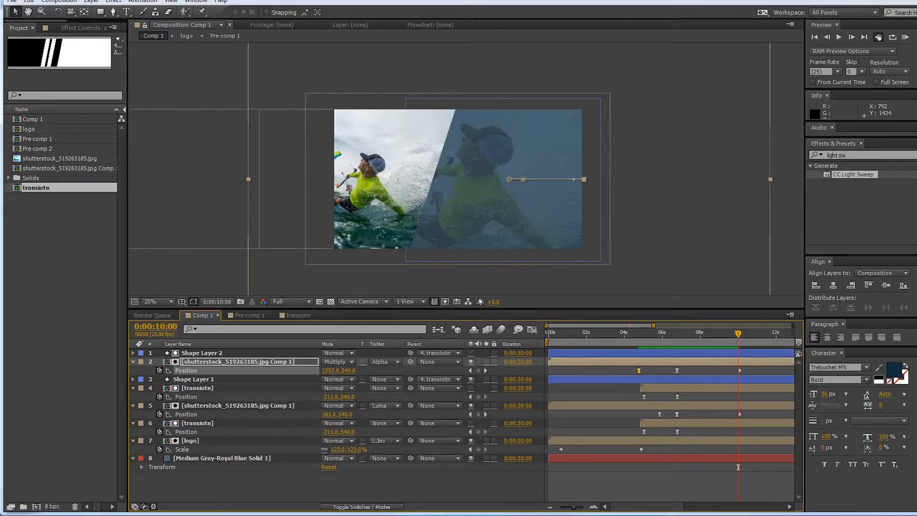
{"action": "key", "text": "space"}
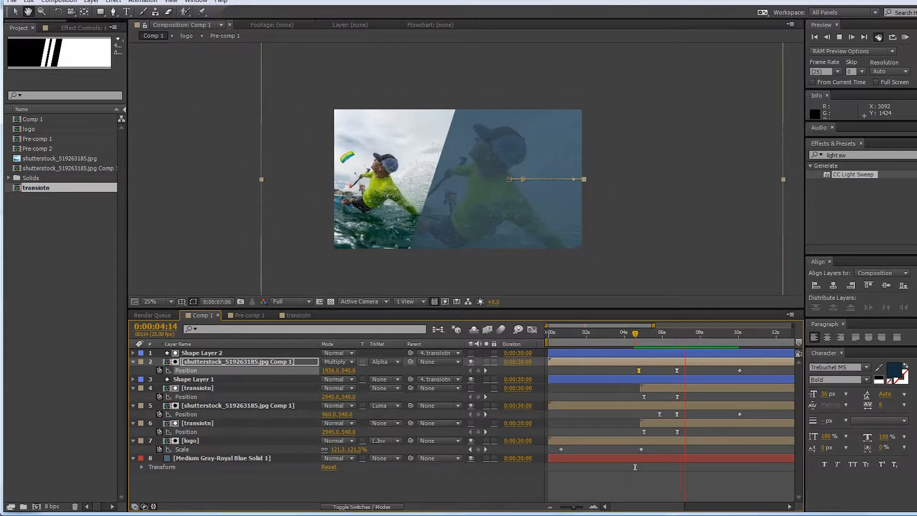
{"action": "key", "text": "space"}
Step: Apply the CC Light Sweep effect to Shape Layer 1, the blue panel, at 0:00:07:13
{"action": "mouse_move", "coordinate": [686, 467]}
{"action": "left_mouse_down"}
{"action": "mouse_move", "coordinate": [675, 467]}
{"action": "mouse_move", "coordinate": [691, 467]}
{"action": "left_mouse_up"}
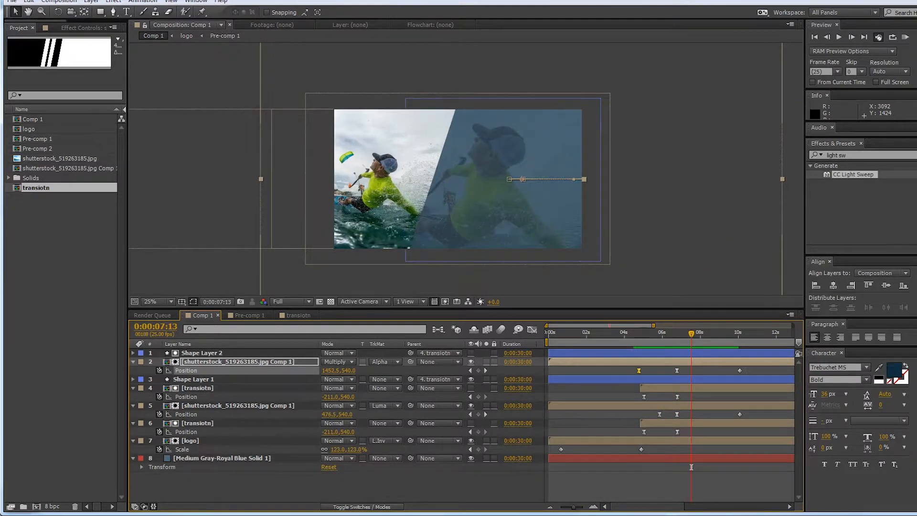
{"action": "left_click", "coordinate": [691, 467]}
{"action": "key", "text": "3"}
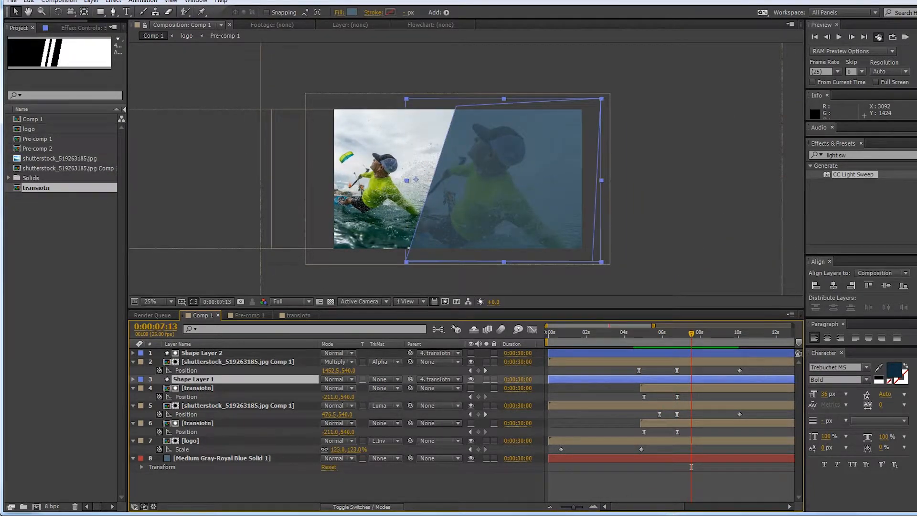
{"action": "left_click", "coordinate": [691, 467]}
{"action": "key", "text": "3"}
{"action": "key", "text": "ctrl+5"}
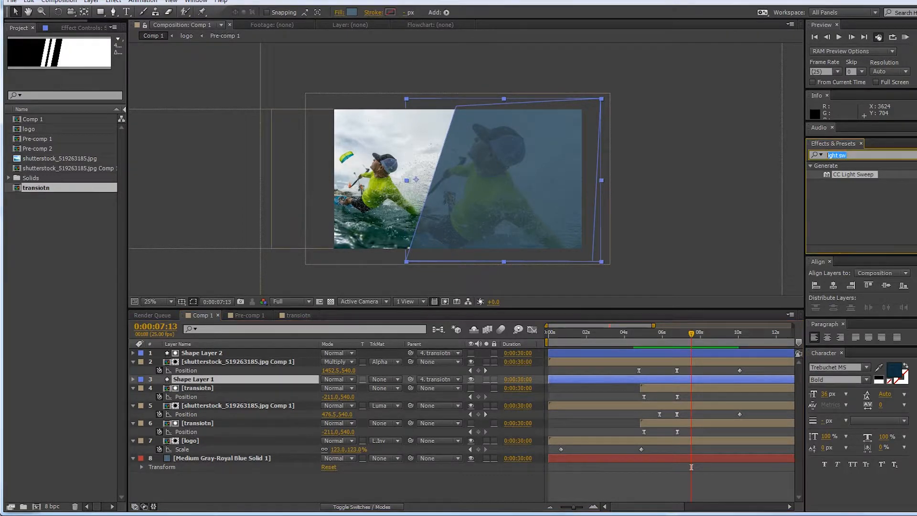
{"action": "key", "text": "Return"}
{"action": "key", "text": "Down"}
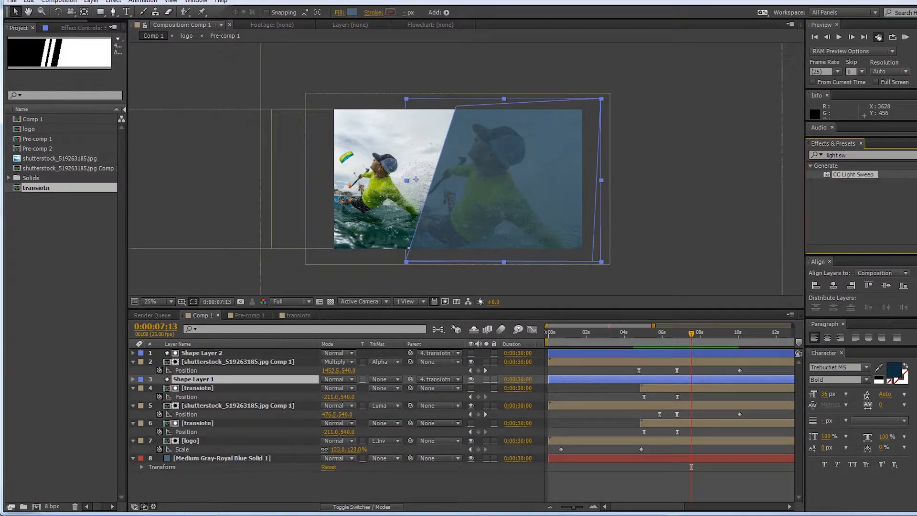
{"action": "key", "text": "Return"}
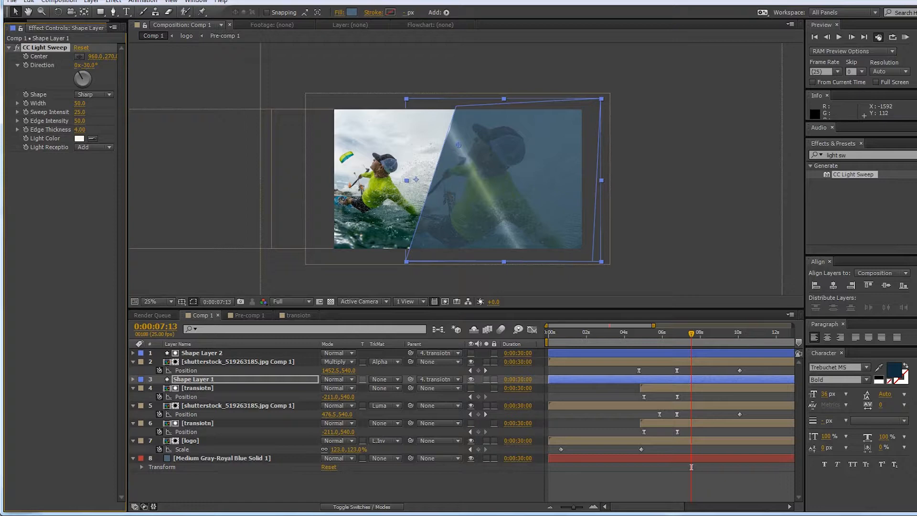
{"action": "left_click_drag", "start_coordinate": [128, 116], "coordinate": [163, 116]}
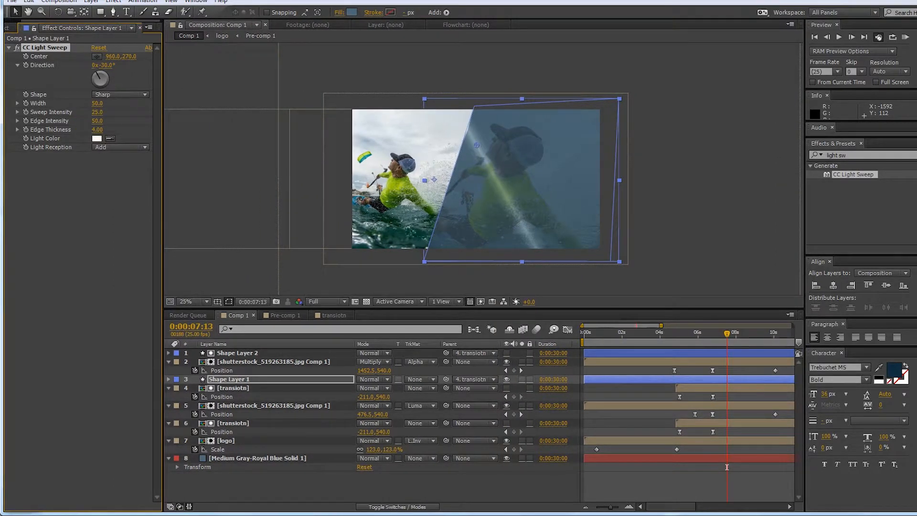
Step: Set the light sweep's Direction to 17°, Center to 844, 253, Width to 233, Sweep Intensity to 79 and Edge Intensity to 499
{"action": "left_click_drag", "start_coordinate": [97, 112], "coordinate": [114, 112]}
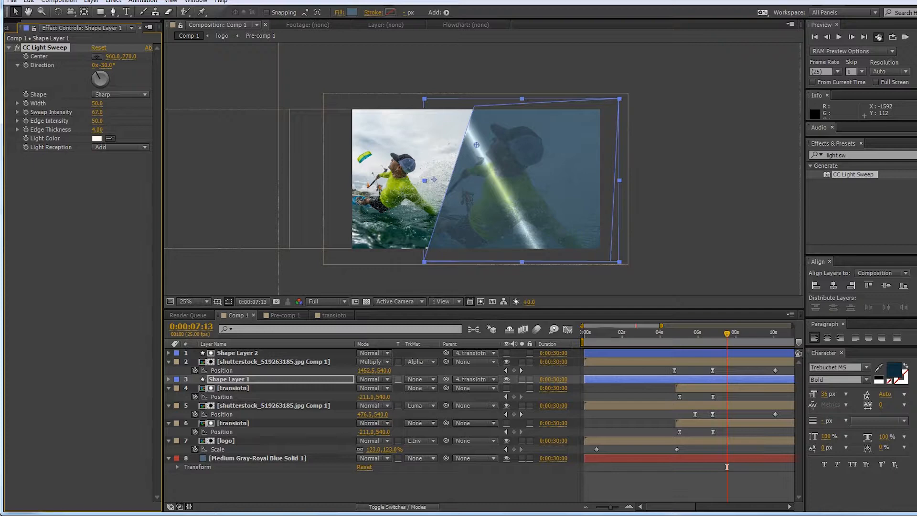
{"action": "left_click_drag", "start_coordinate": [104, 65], "coordinate": [123, 65]}
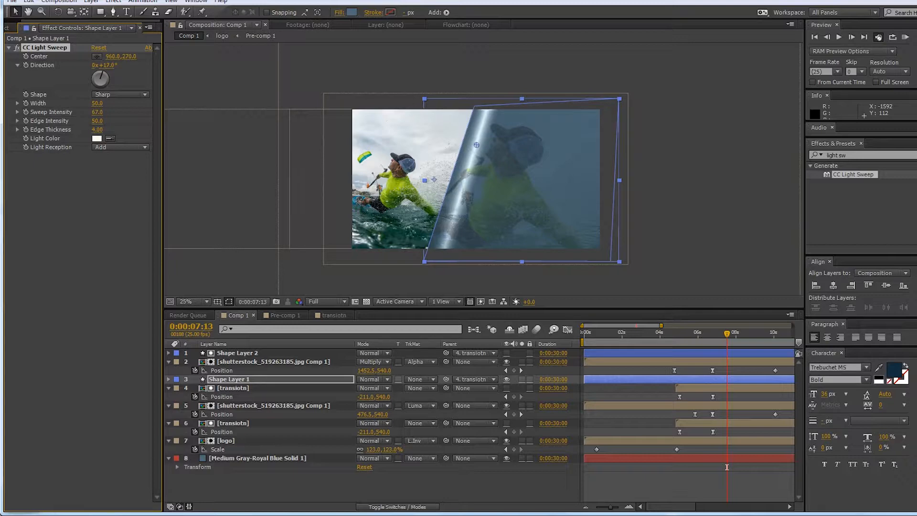
{"action": "left_click_drag", "start_coordinate": [134, 57], "coordinate": [128, 56]}
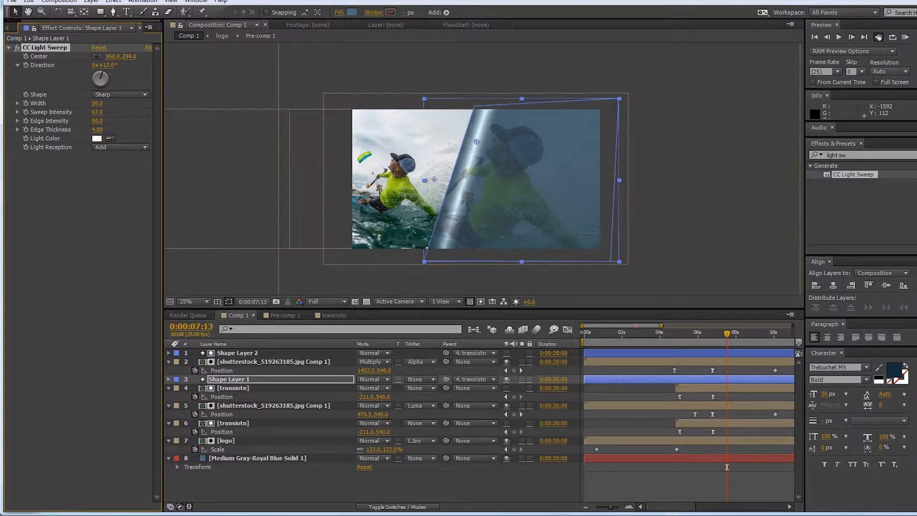
{"action": "left_click_drag", "start_coordinate": [476, 140], "coordinate": [461, 142]}
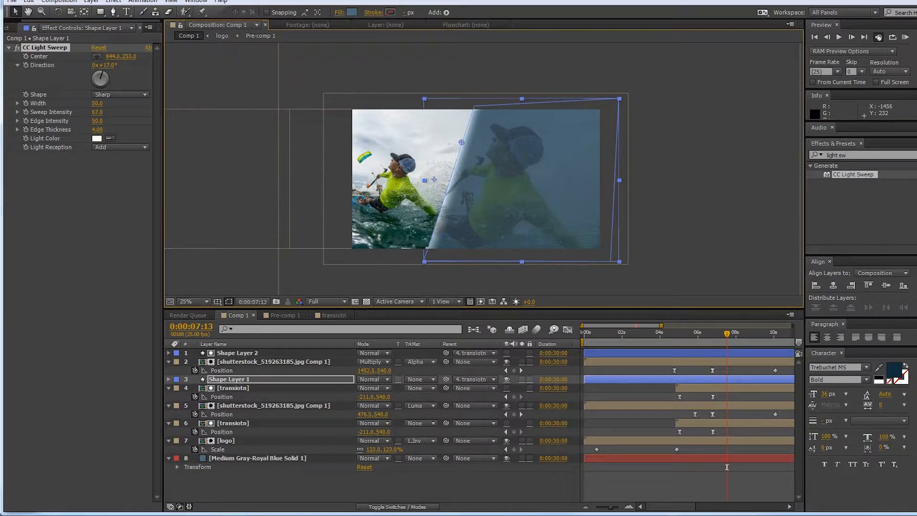
{"action": "left_click_drag", "start_coordinate": [97, 111], "coordinate": [151, 121]}
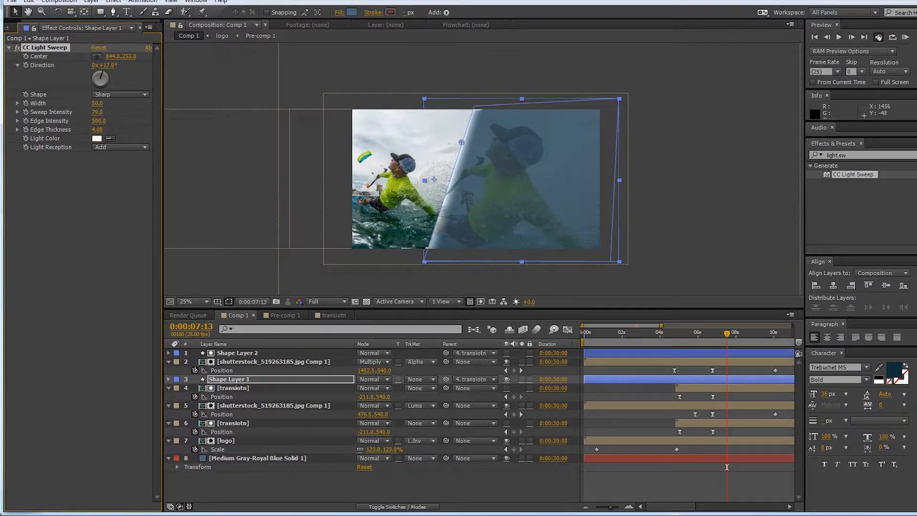
{"action": "left_click_drag", "start_coordinate": [97, 103], "coordinate": [192, 103]}
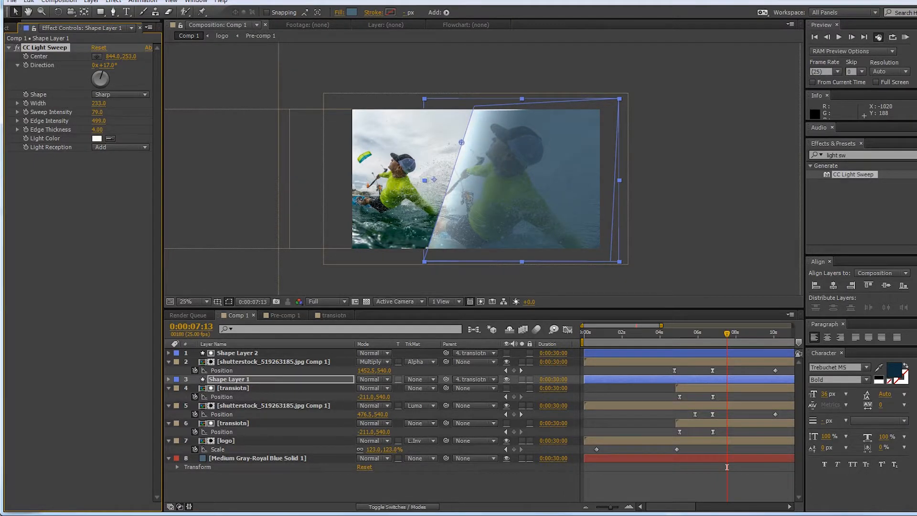
Step: Change the light sweep's Light Color to a soft sky blue with hue 199°, saturation 55% and brightness 86%
{"action": "left_click", "coordinate": [97, 138]}
{"action": "type", "text": "4ECCF0"}
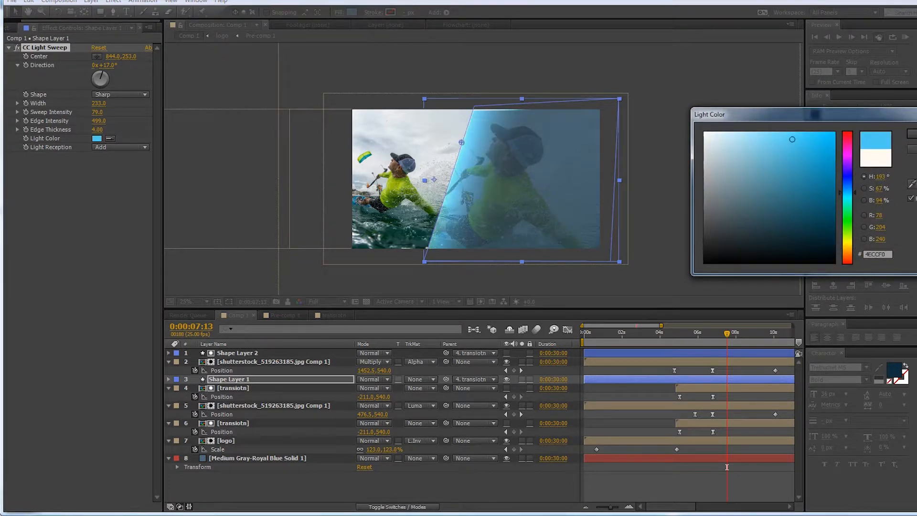
{"action": "left_click_drag", "start_coordinate": [847, 192], "coordinate": [847, 190]}
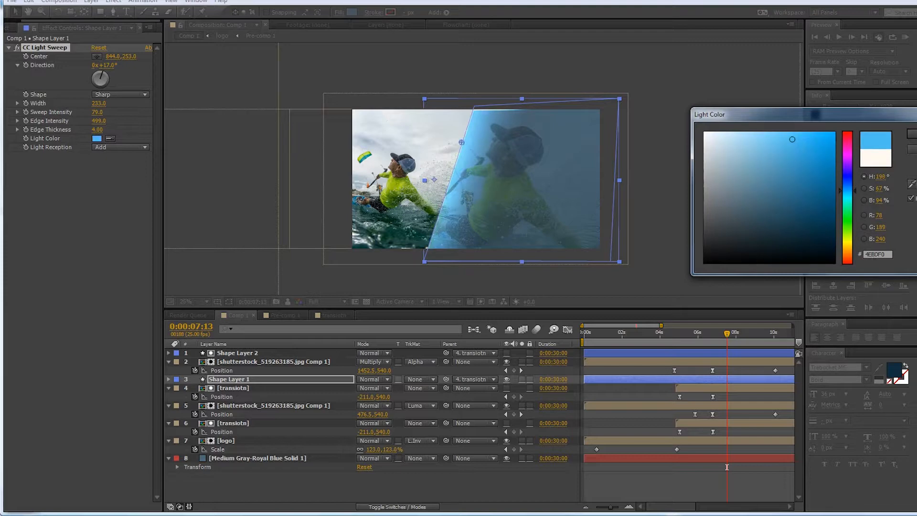
{"action": "mouse_move", "coordinate": [791, 140]}
{"action": "left_mouse_down"}
{"action": "mouse_move", "coordinate": [752, 179]}
{"action": "mouse_move", "coordinate": [775, 150]}
{"action": "left_mouse_up"}
{"action": "left_click", "coordinate": [912, 134]}
Step: Preview the transition with the blue light sweep from 0:00:04:24 and check the panel at 0:00:06:22
{"action": "left_click", "coordinate": [712, 251]}
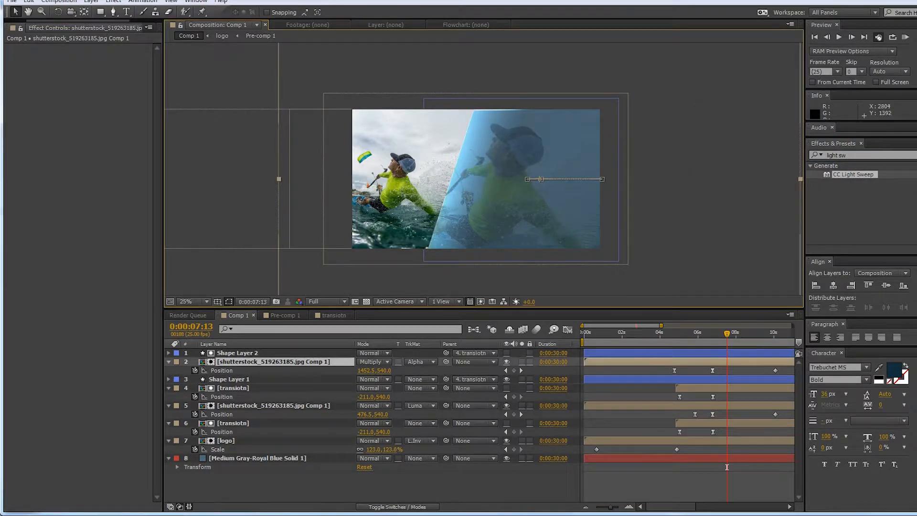
{"action": "left_click_drag", "start_coordinate": [727, 333], "coordinate": [678, 333]}
{"action": "key", "text": "space"}
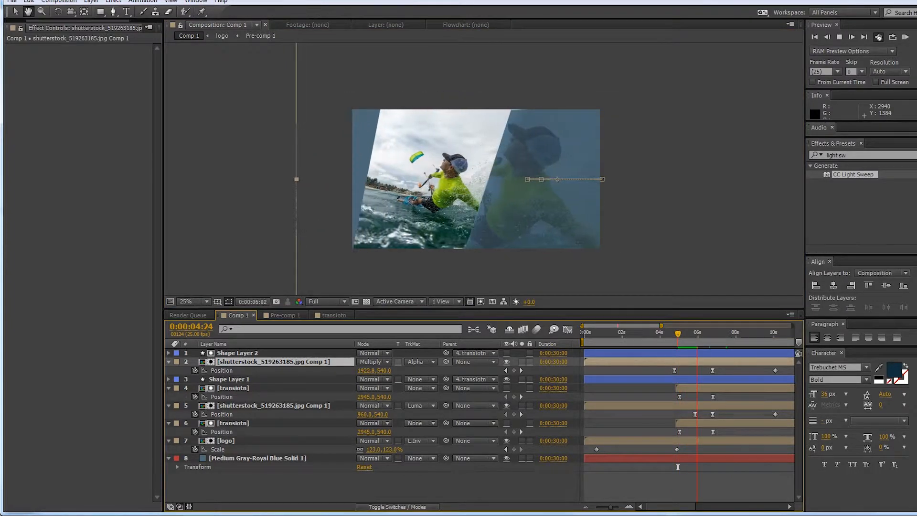
{"action": "key", "text": "space"}
{"action": "key", "text": "space"}
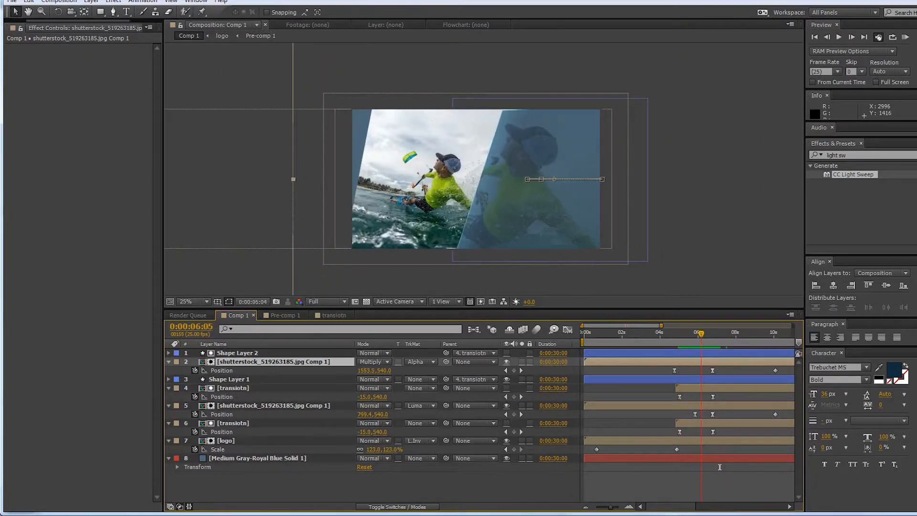
{"action": "key", "text": "space"}
{"action": "key", "text": "Page_Down"}
{"action": "key", "text": "Page_Down"}
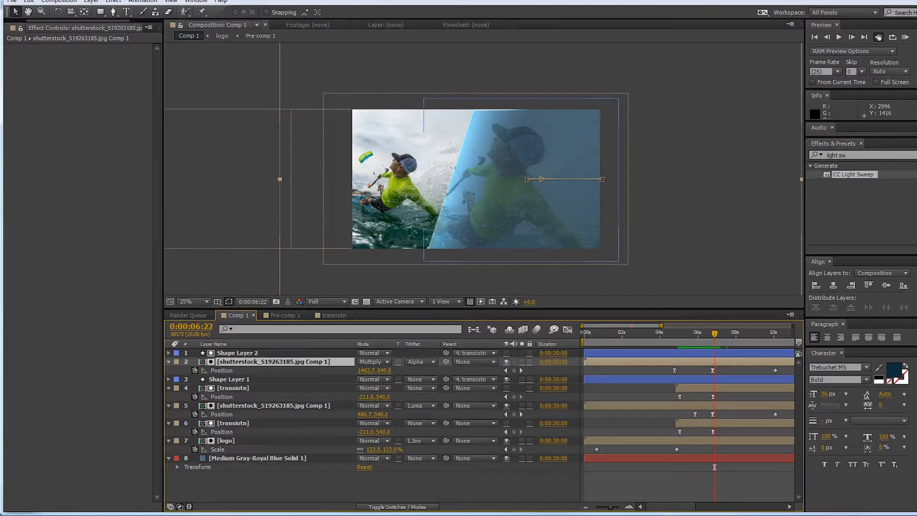
Step: Set the light sweep on Shape Layer 1 to Center 844, 418 and Direction 47°
{"action": "key", "text": "ctrl+Down"}
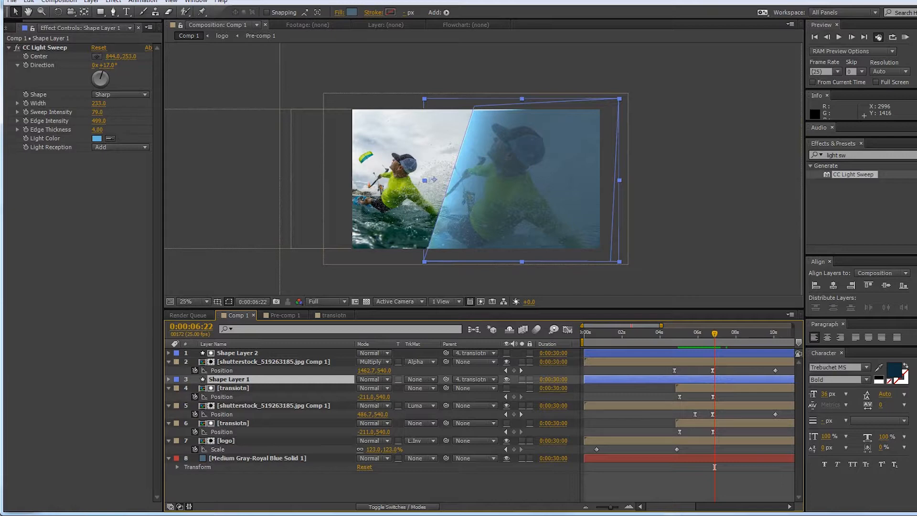
{"action": "left_click_drag", "start_coordinate": [129, 56], "coordinate": [213, 56]}
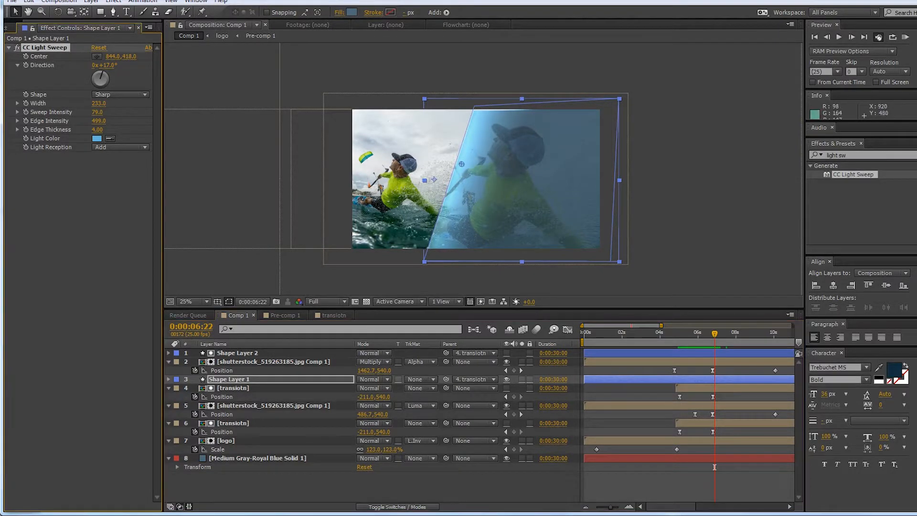
{"action": "left_click_drag", "start_coordinate": [462, 167], "coordinate": [438, 217]}
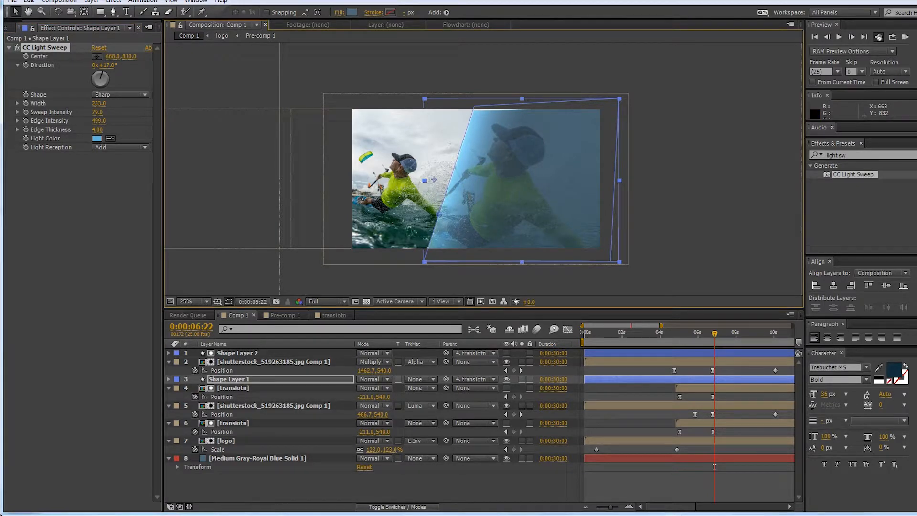
{"action": "key", "text": "ctrl+z"}
{"action": "mouse_move", "coordinate": [103, 73]}
{"action": "left_mouse_down"}
{"action": "mouse_move", "coordinate": [106, 82]}
{"action": "mouse_move", "coordinate": [106, 74]}
{"action": "left_mouse_up"}
{"action": "left_click", "coordinate": [91, 201]}
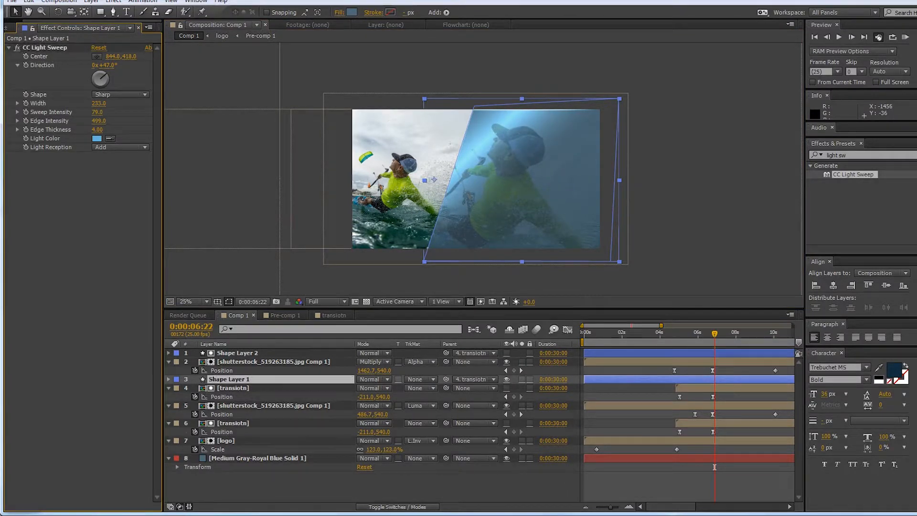
Step: Duplicate the light sweep and set the copy's Direction to 168°, Sweep Intensity to 49 and Light Color to F21AB2
{"action": "key", "text": "ctrl+d"}
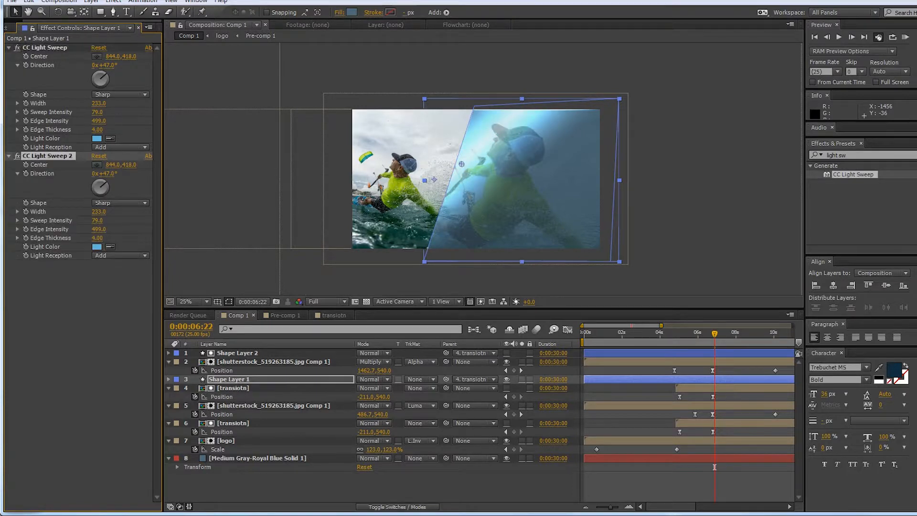
{"action": "mouse_move", "coordinate": [106, 183]}
{"action": "left_mouse_down"}
{"action": "mouse_move", "coordinate": [102, 194]}
{"action": "mouse_move", "coordinate": [94, 189]}
{"action": "mouse_move", "coordinate": [103, 195]}
{"action": "left_mouse_up"}
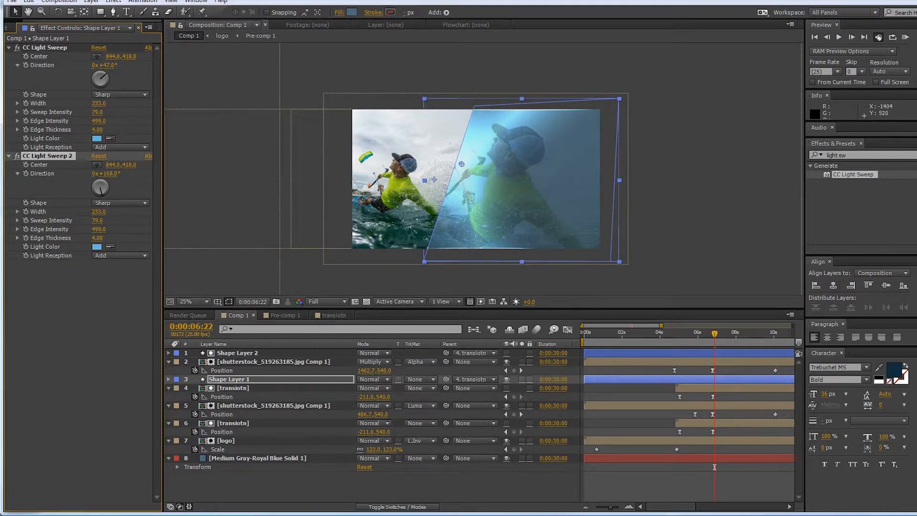
{"action": "left_click_drag", "start_coordinate": [97, 220], "coordinate": [83, 221]}
{"action": "left_click", "coordinate": [97, 247]}
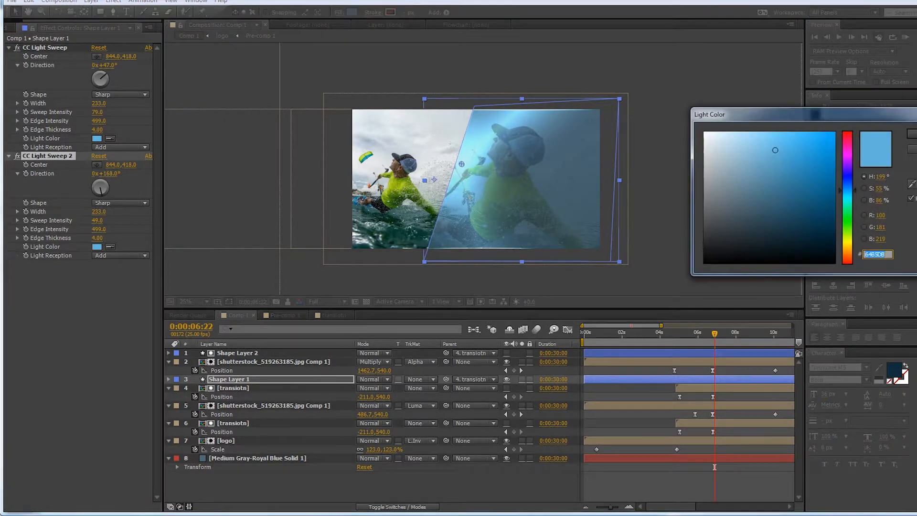
{"action": "type", "text": "F21AB2"}
{"action": "key", "text": "Tab"}
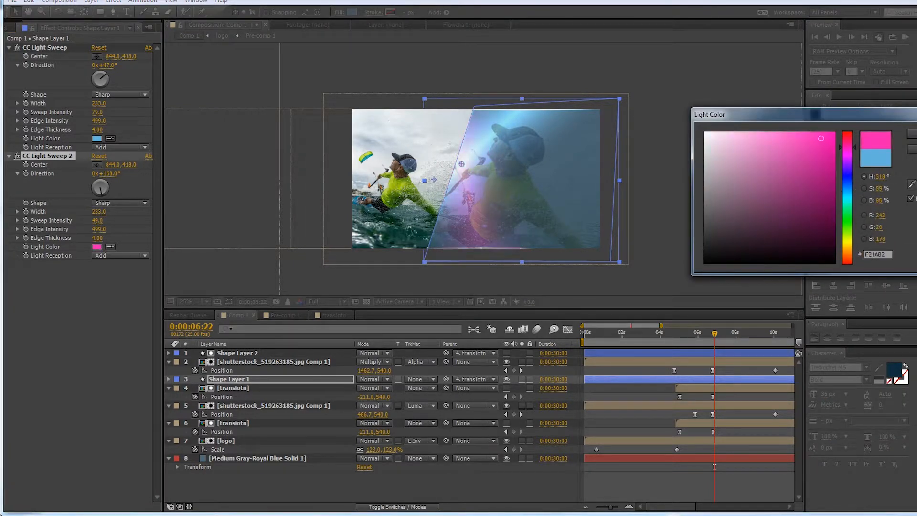
{"action": "key", "text": "Return"}
Step: Preview the transition with both the blue and pink light sweeps from 0:00:04:22
{"action": "left_click_drag", "start_coordinate": [714, 467], "coordinate": [677, 467]}
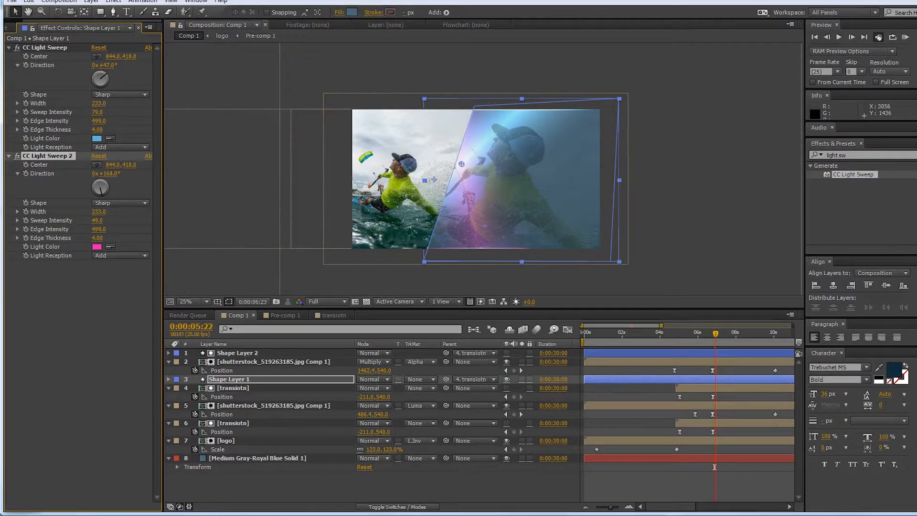
{"action": "key", "text": "space"}
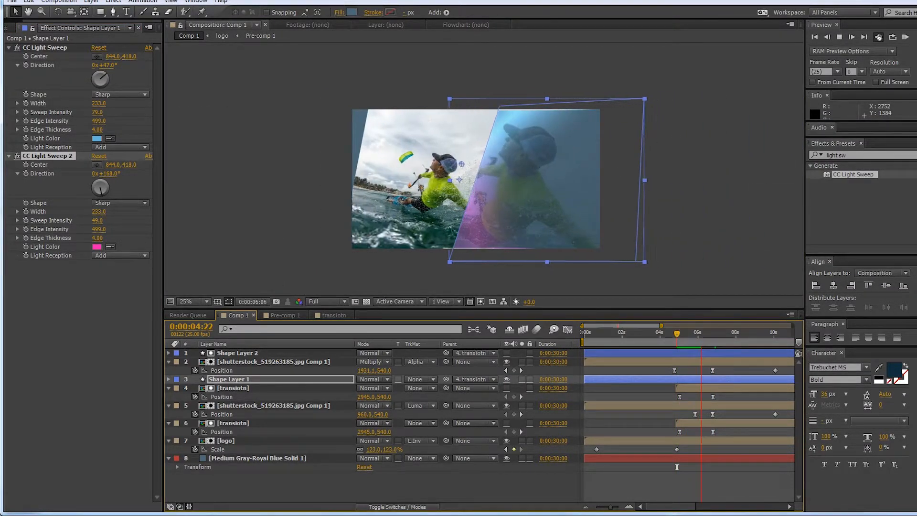
{"action": "key", "text": "space"}
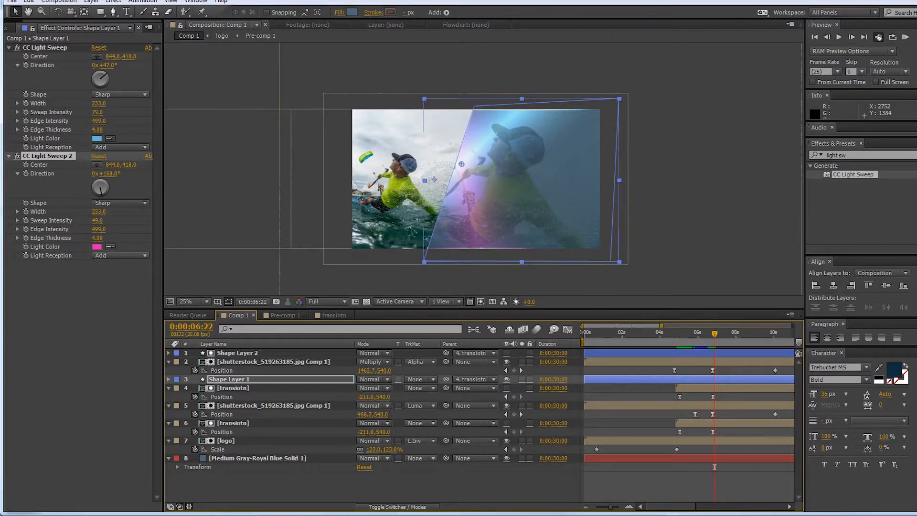
Step: At 0:00:07:17, add the text "we arrange a big event" on the blue panel and move its layer to the top of the stack
{"action": "left_click_drag", "start_coordinate": [701, 334], "coordinate": [729, 333]}
{"action": "left_click", "coordinate": [716, 229]}
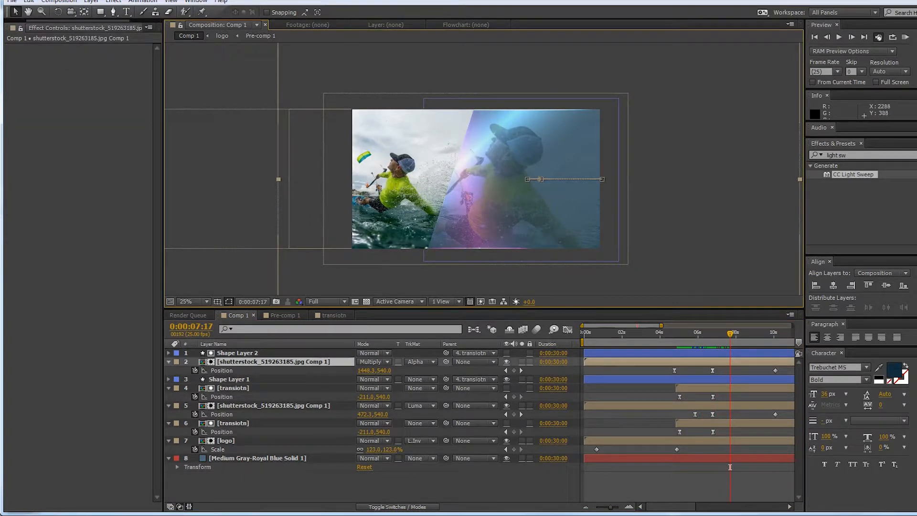
{"action": "key", "text": "ctrl+t"}
{"action": "left_click", "coordinate": [126, 12]}
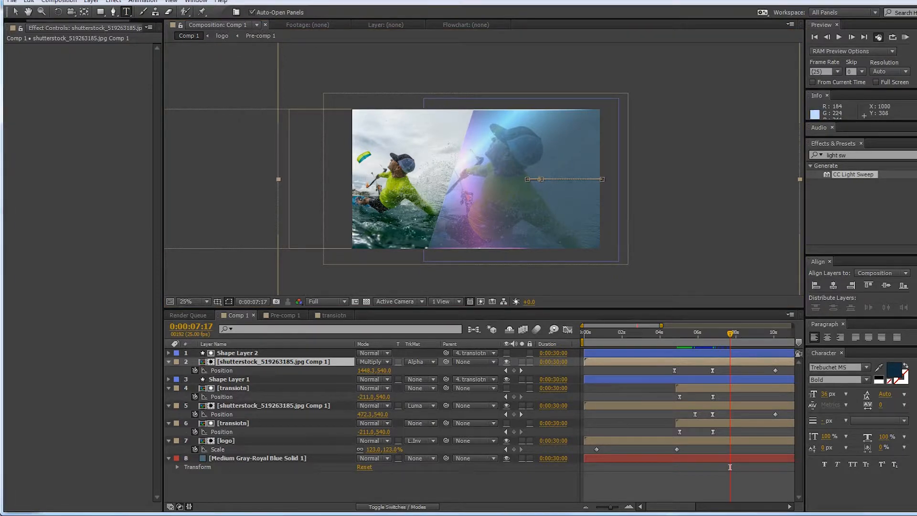
{"action": "left_click", "coordinate": [481, 148]}
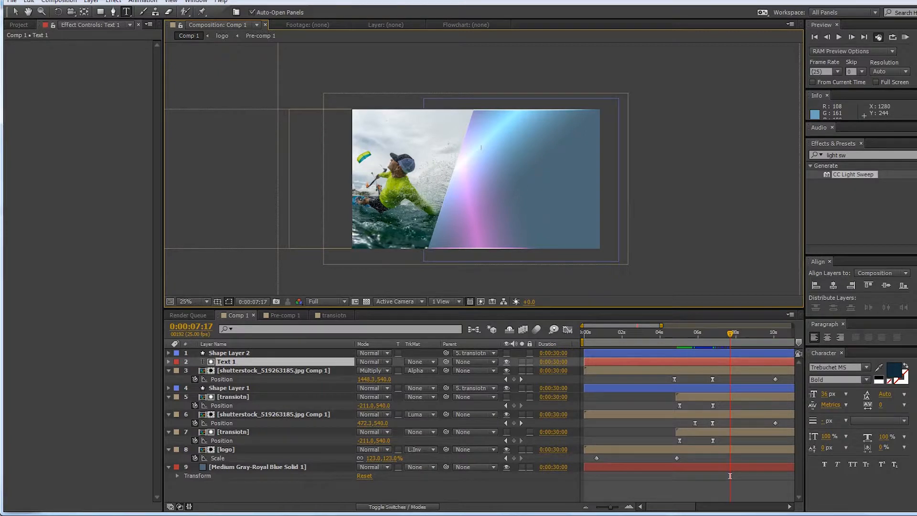
{"action": "type", "text": "we arrange a big event"}
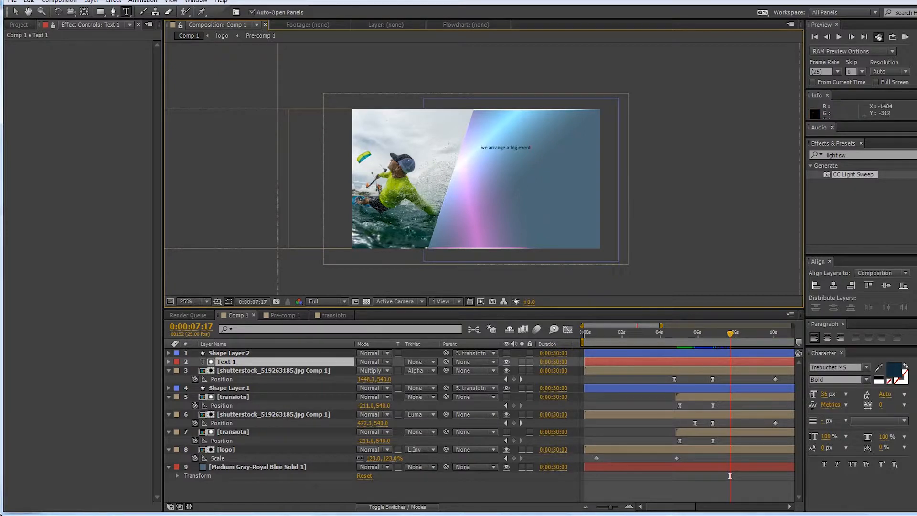
{"action": "left_click", "coordinate": [16, 12]}
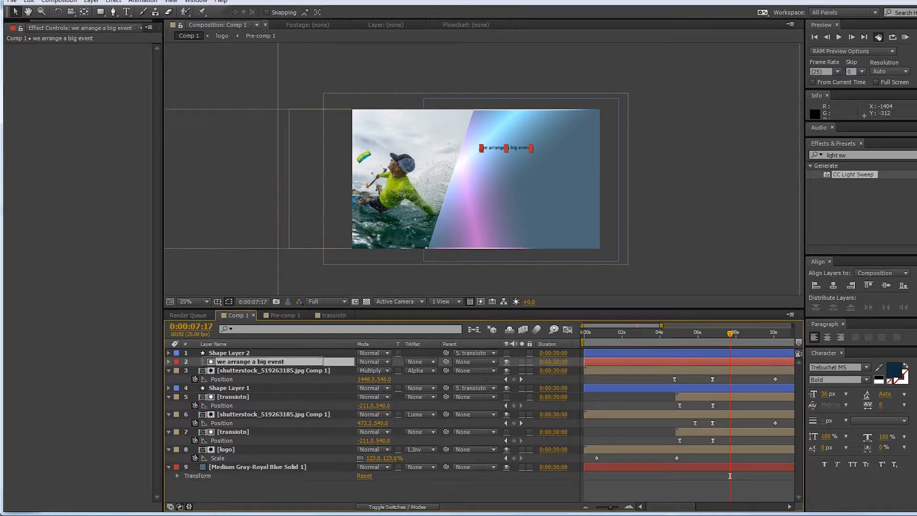
{"action": "key", "text": "ctrl+bracketright"}
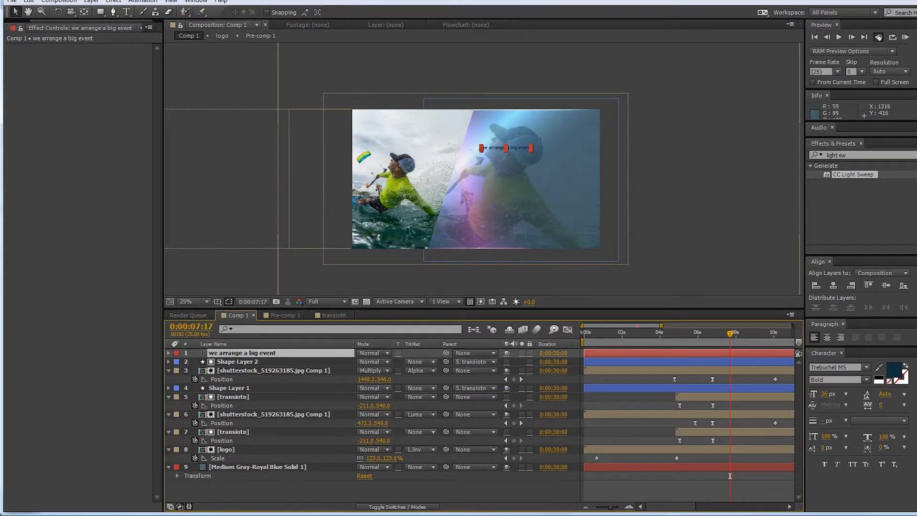
Step: Scale the "we arrange a big event" text to 226% and reposition it across the middle of the blue panel
{"action": "key", "text": "s"}
{"action": "left_click_drag", "start_coordinate": [374, 362], "coordinate": [435, 362]}
{"action": "left_click_drag", "start_coordinate": [563, 144], "coordinate": [547, 171]}
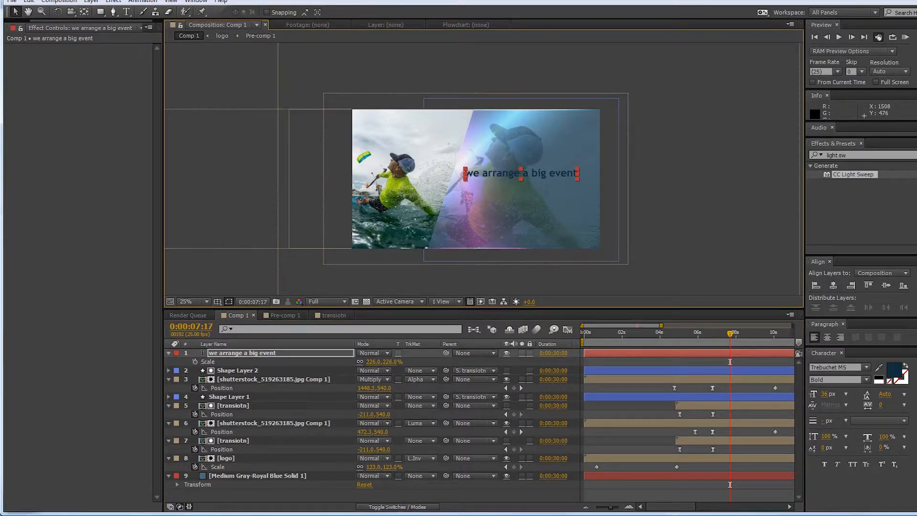
{"action": "scroll", "coordinate": [547, 171], "scroll_direction": "up", "scroll_amount": 1}
{"action": "left_click_drag", "start_coordinate": [546, 170], "coordinate": [528, 152]}
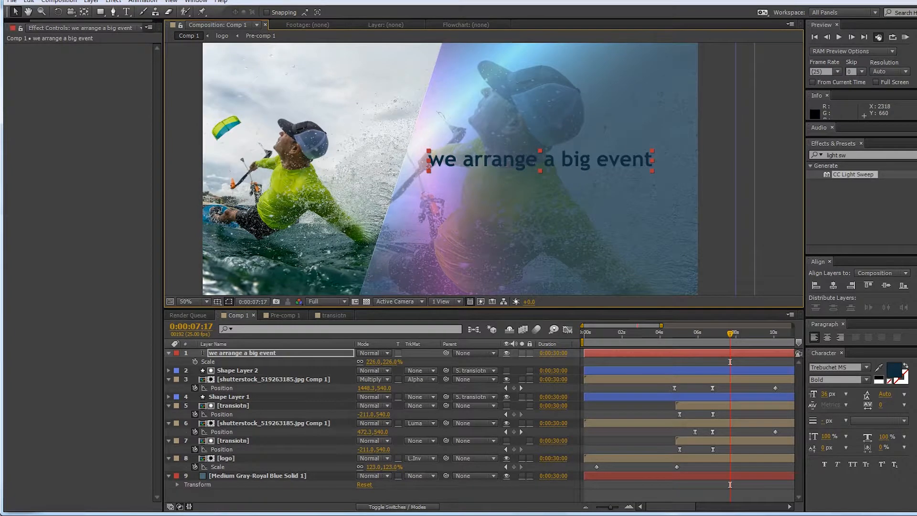
Step: Duplicate the "we arrange a big event" layer and shorten the copy's text to "we arrange"
{"action": "left_click", "coordinate": [282, 353]}
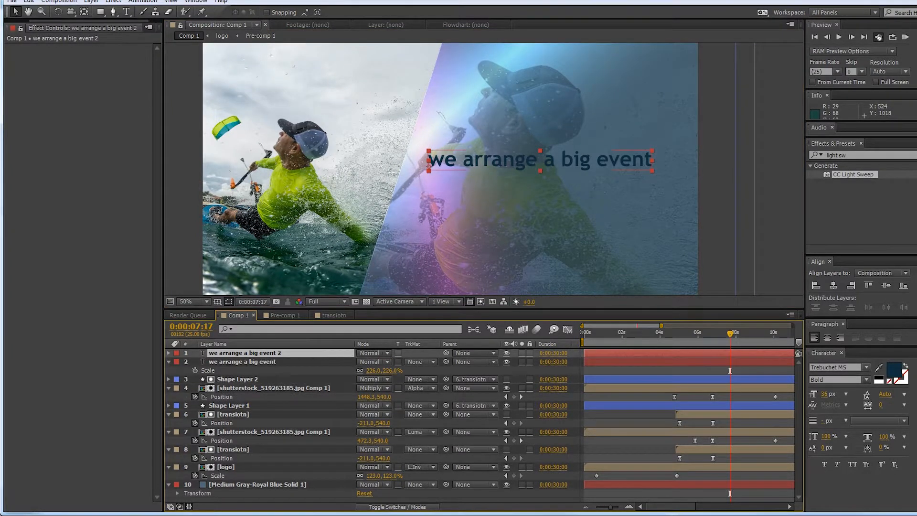
{"action": "left_click", "coordinate": [242, 362]}
{"action": "left_click", "coordinate": [245, 352]}
{"action": "double_click", "coordinate": [435, 162]}
{"action": "left_click_drag", "start_coordinate": [430, 160], "coordinate": [544, 160]}
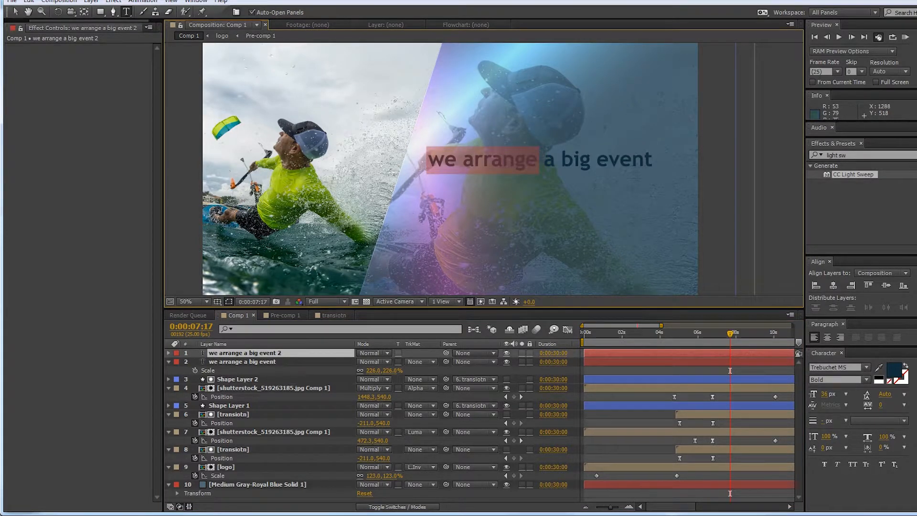
{"action": "left_click_drag", "start_coordinate": [544, 167], "coordinate": [653, 165]}
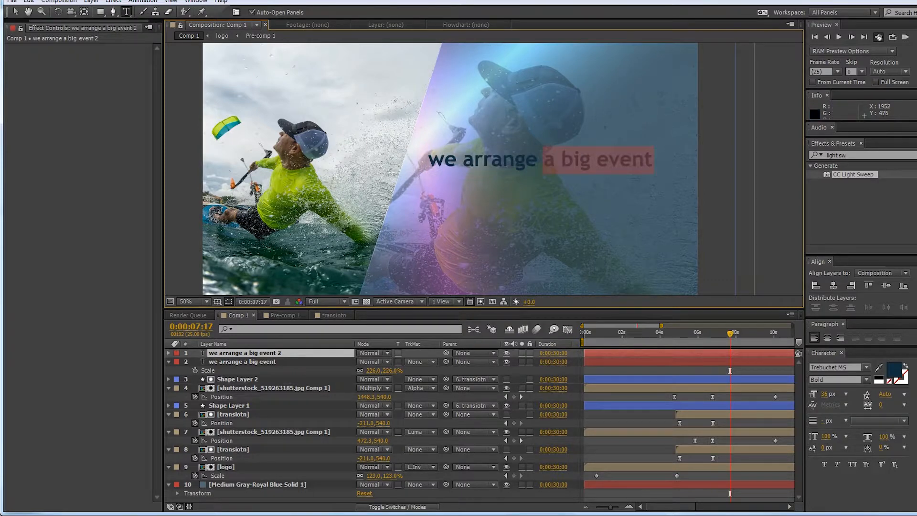
{"action": "key", "text": "BackSpace"}
Step: Shorten the original text layer to "a big event"
{"action": "left_click", "coordinate": [242, 354]}
{"action": "double_click", "coordinate": [242, 361]}
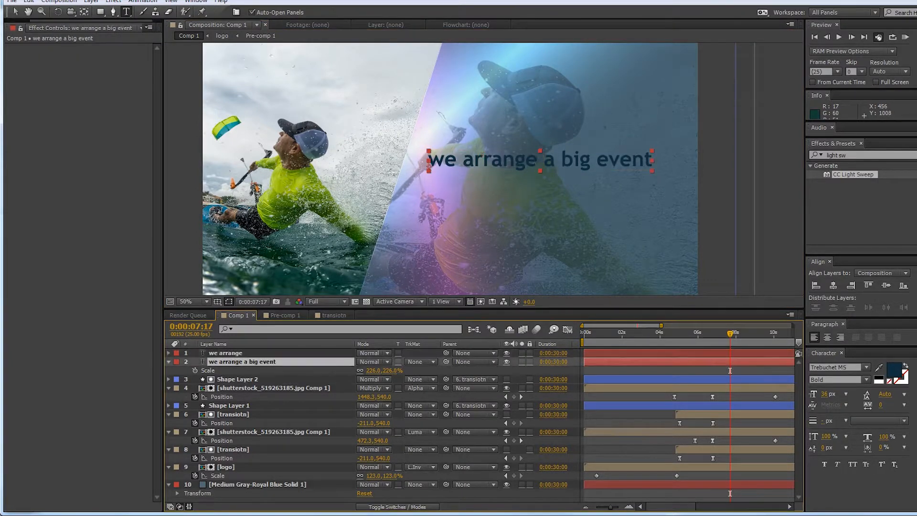
{"action": "left_click_drag", "start_coordinate": [428, 160], "coordinate": [543, 160]}
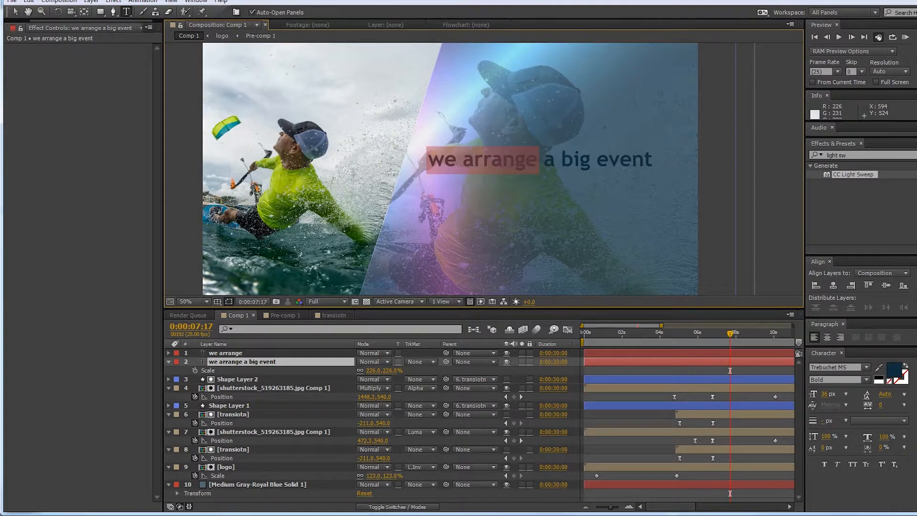
{"action": "key", "text": "BackSpace"}
{"action": "left_click", "coordinate": [16, 12]}
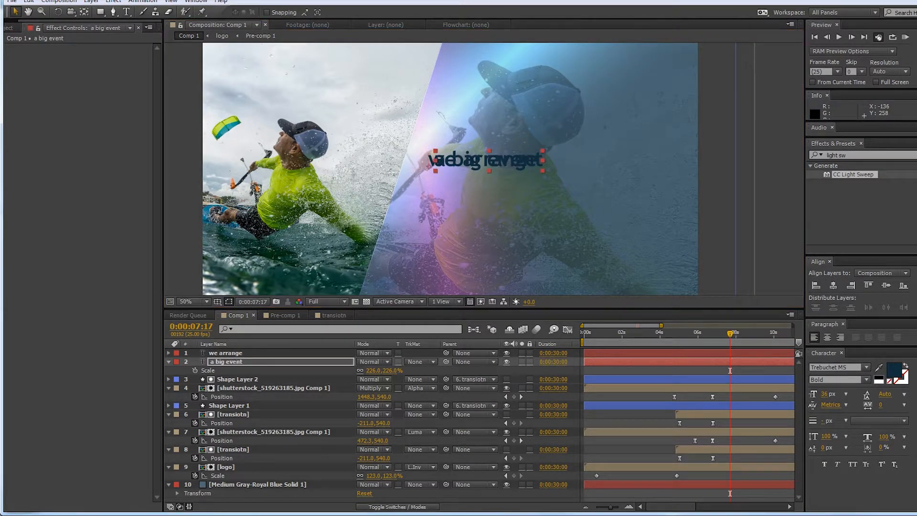
Step: Scale the "we arrange" text to 503% and move it up so it sits above "a big event"
{"action": "left_click", "coordinate": [233, 353]}
{"action": "key", "text": "s"}
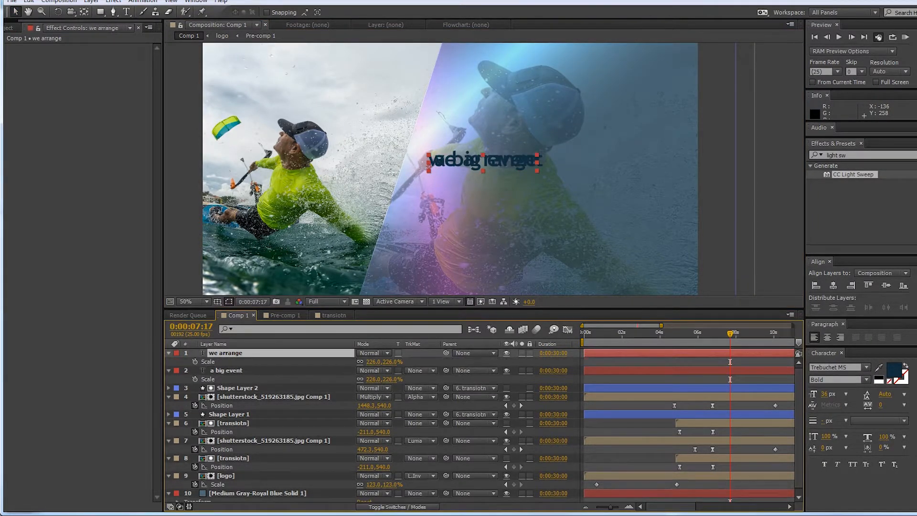
{"action": "left_click_drag", "start_coordinate": [374, 361], "coordinate": [517, 361]}
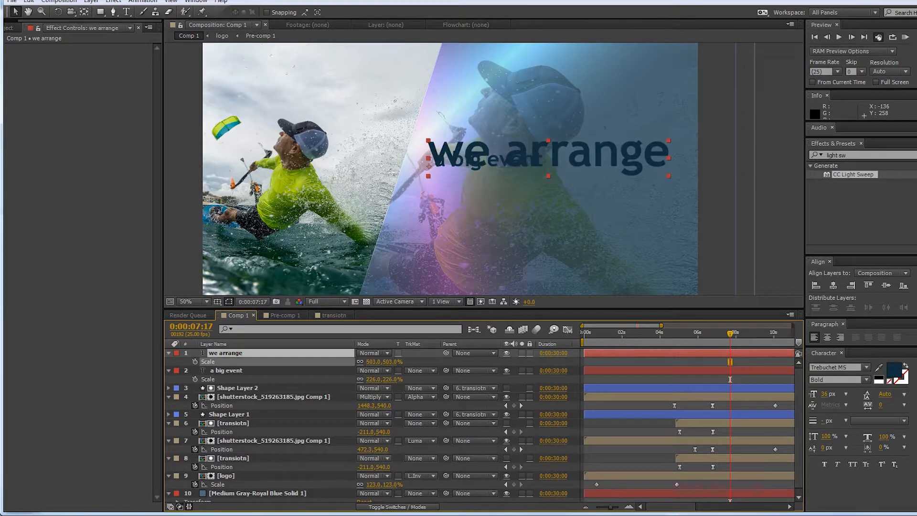
{"action": "mouse_move", "coordinate": [581, 173]}
{"action": "left_mouse_down"}
{"action": "mouse_move", "coordinate": [581, 138]}
{"action": "mouse_move", "coordinate": [581, 155]}
{"action": "left_mouse_up"}
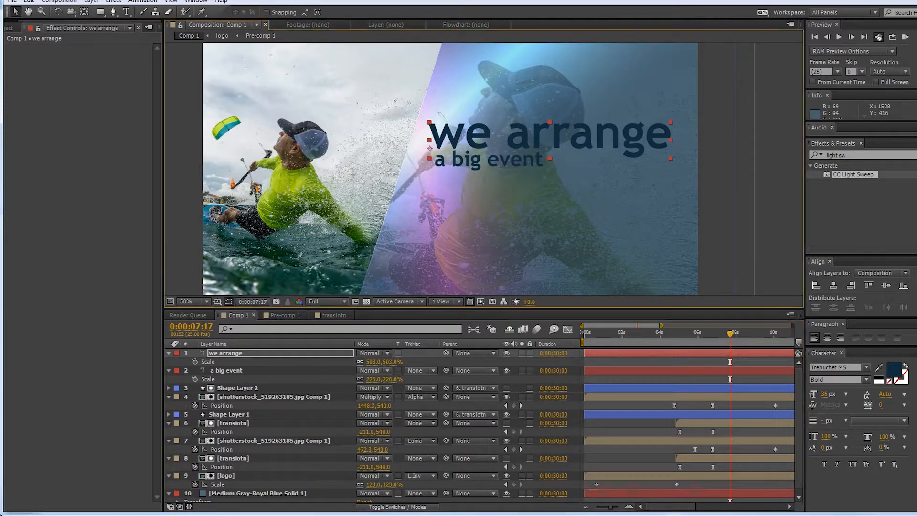
Step: Change the fill color of the "we arrange" text to a bright pinkish red
{"action": "left_click", "coordinate": [267, 353]}
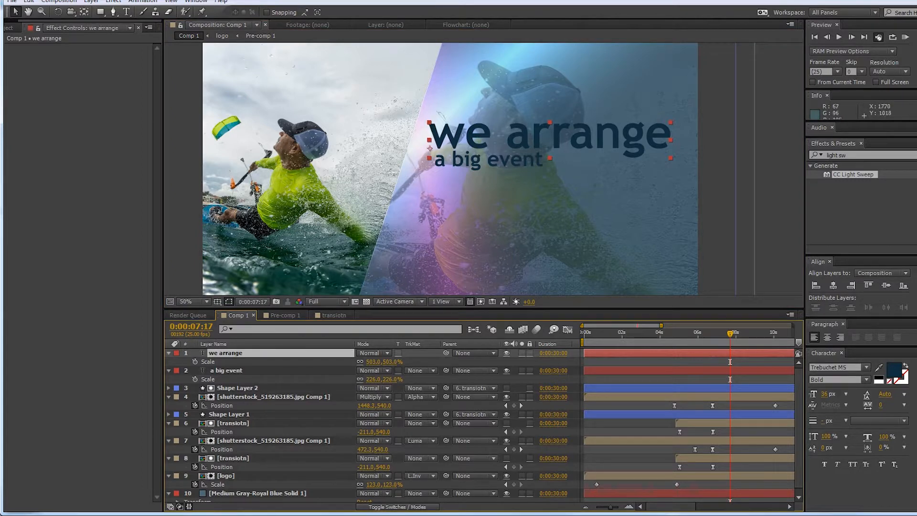
{"action": "left_click", "coordinate": [894, 369]}
{"action": "left_click", "coordinate": [705, 133]}
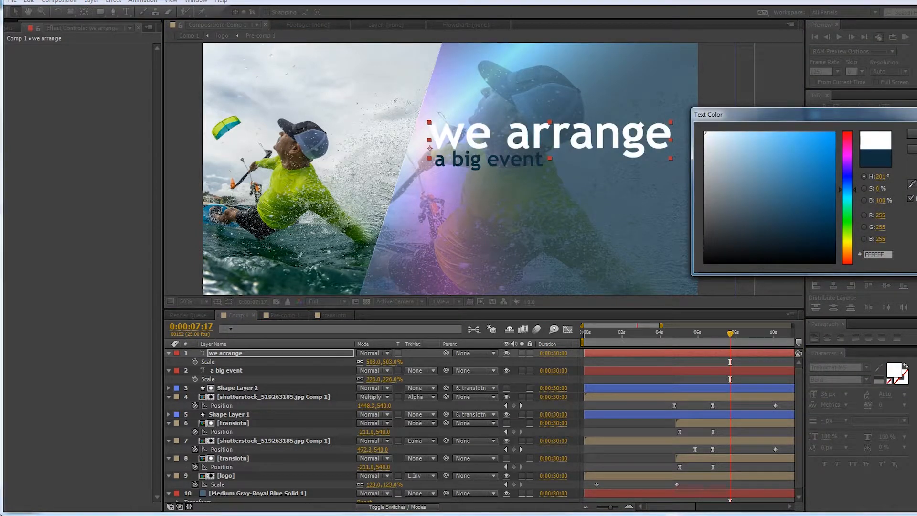
{"action": "left_click_drag", "start_coordinate": [783, 115], "coordinate": [784, 127]}
{"action": "left_click", "coordinate": [848, 151]}
{"action": "left_click", "coordinate": [794, 201]}
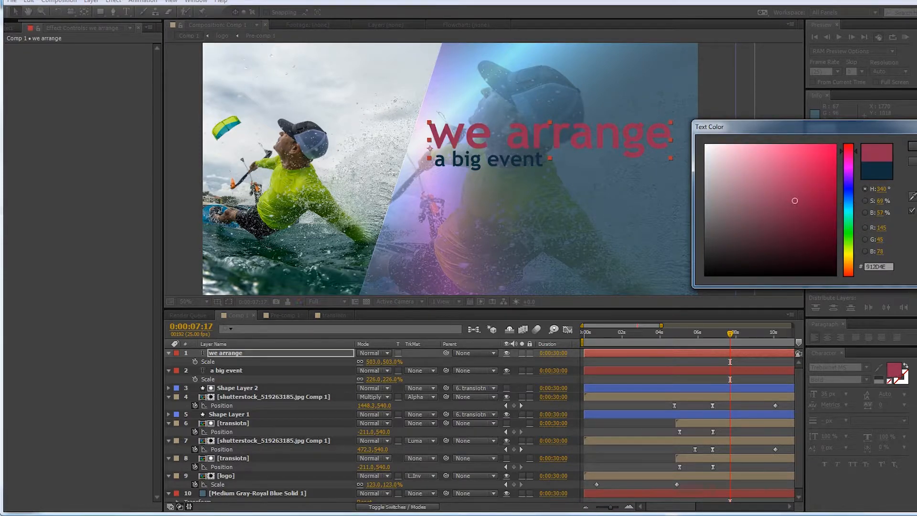
{"action": "left_click", "coordinate": [778, 156]}
{"action": "left_click", "coordinate": [741, 155]}
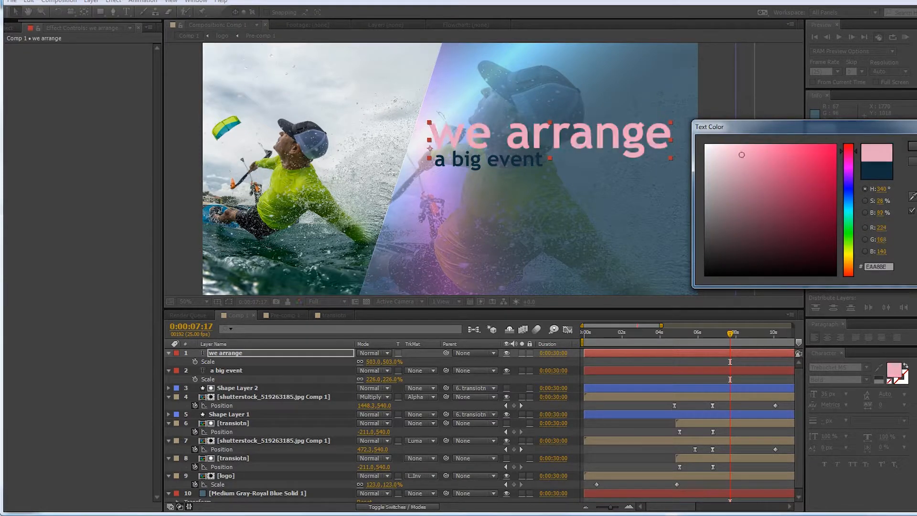
{"action": "left_click", "coordinate": [795, 164]}
{"action": "left_click", "coordinate": [796, 151]}
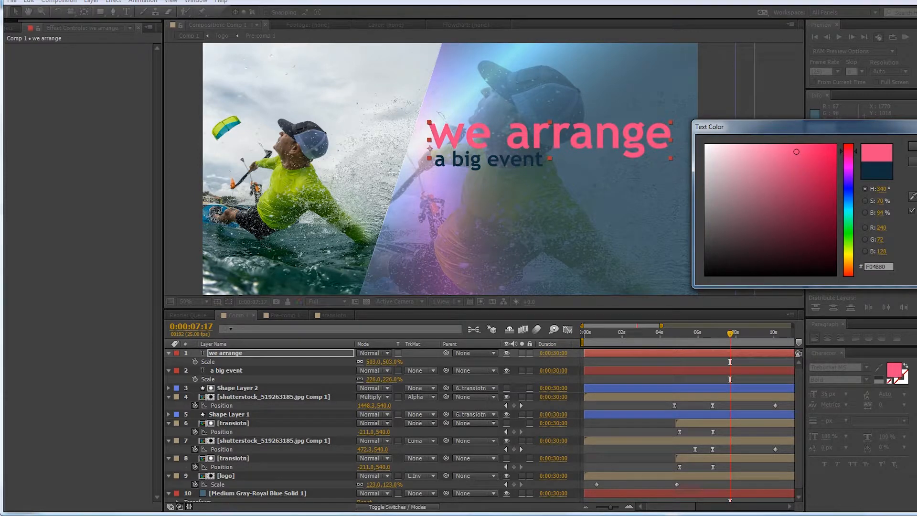
{"action": "left_click", "coordinate": [798, 162]}
{"action": "left_click", "coordinate": [911, 146]}
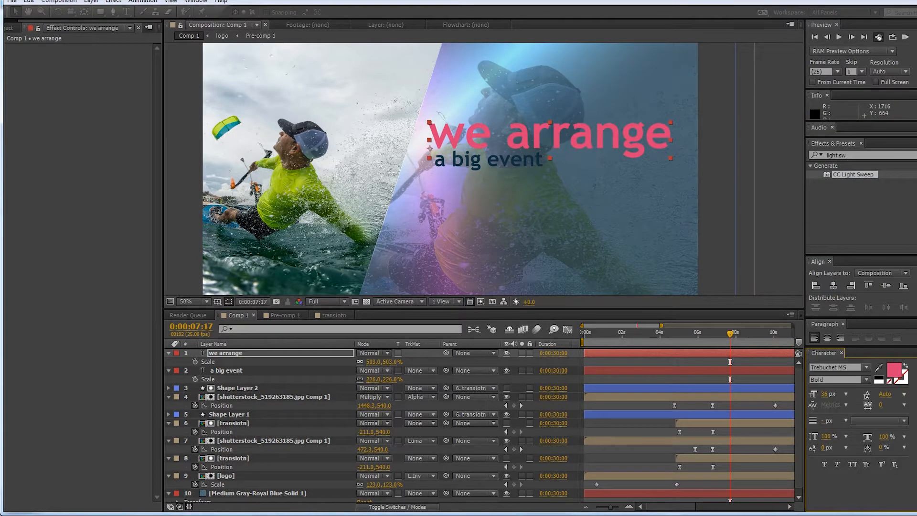
{"action": "left_click", "coordinate": [441, 160]}
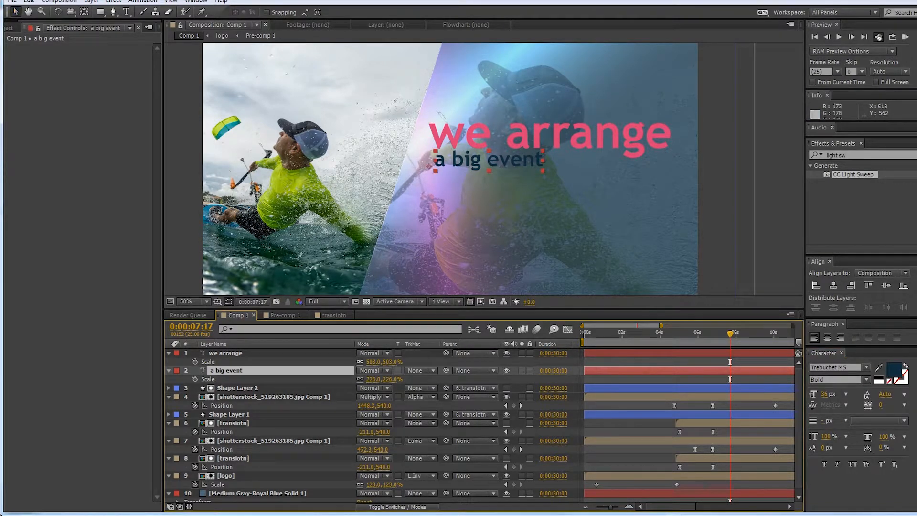
{"action": "left_click", "coordinate": [464, 147]}
{"action": "key", "text": "comma"}
{"action": "key", "text": "comma"}
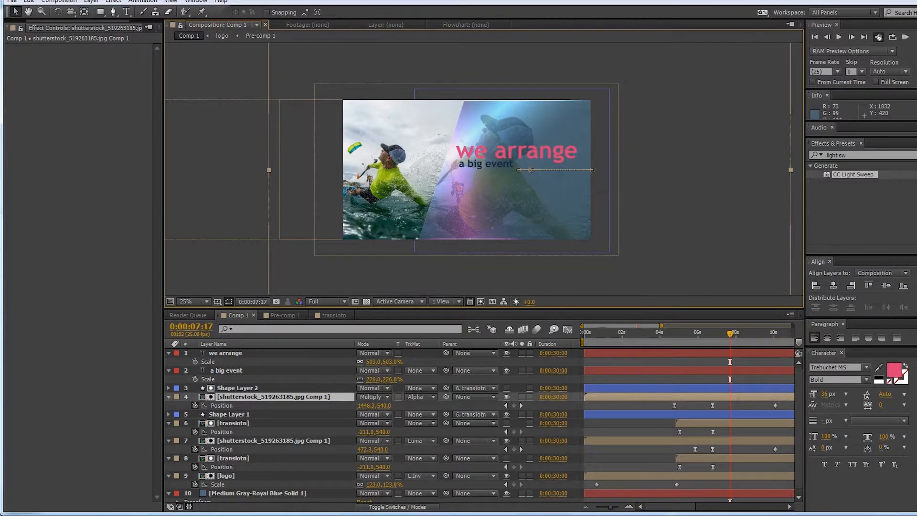
{"action": "key", "text": "period"}
{"action": "key", "text": "period"}
Step: Stretch the "we arrange" text slightly wider, to a scale of 523.5, 503%
{"action": "left_click", "coordinate": [226, 353]}
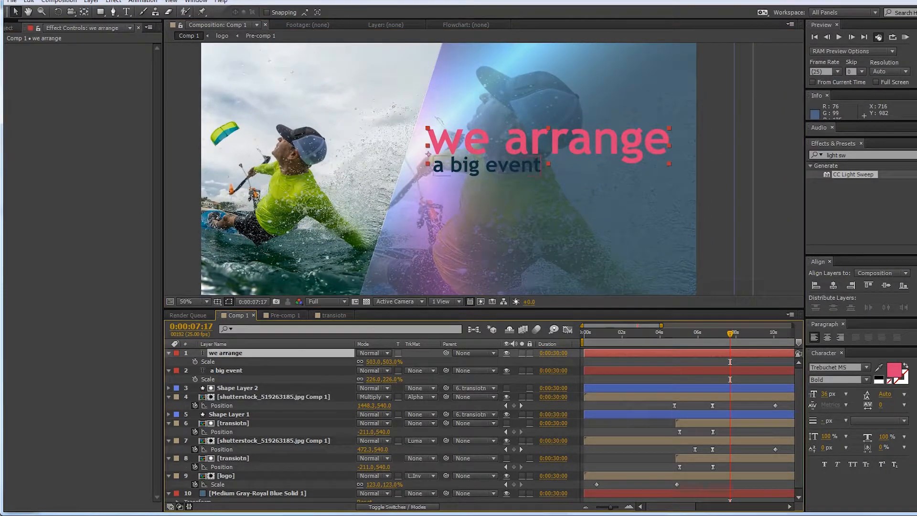
{"action": "left_click", "coordinate": [506, 353]}
{"action": "left_click", "coordinate": [507, 353]}
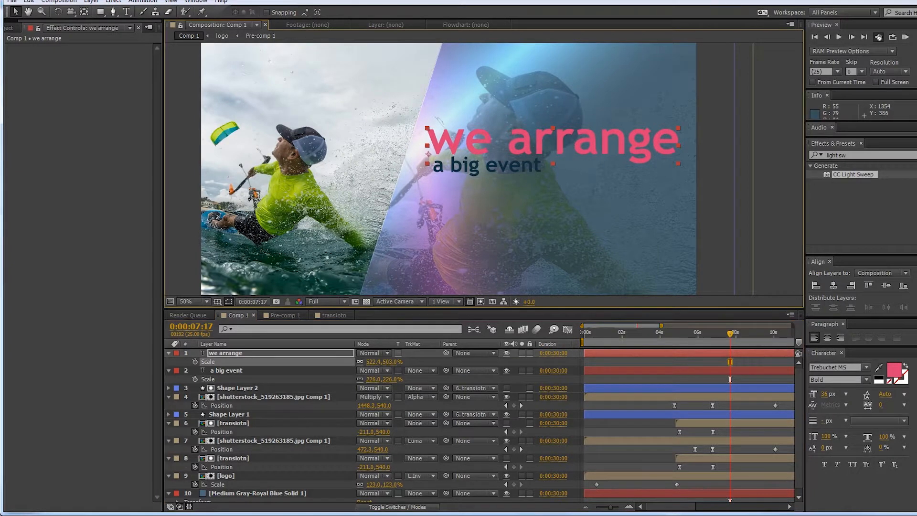
{"action": "left_click_drag", "start_coordinate": [670, 128], "coordinate": [678, 118]}
{"action": "key", "text": "ctrl+z"}
Step: Try a 30 px font size and a different vertical character scale on "we arrange", undoing both changes
{"action": "left_click", "coordinate": [824, 393]}
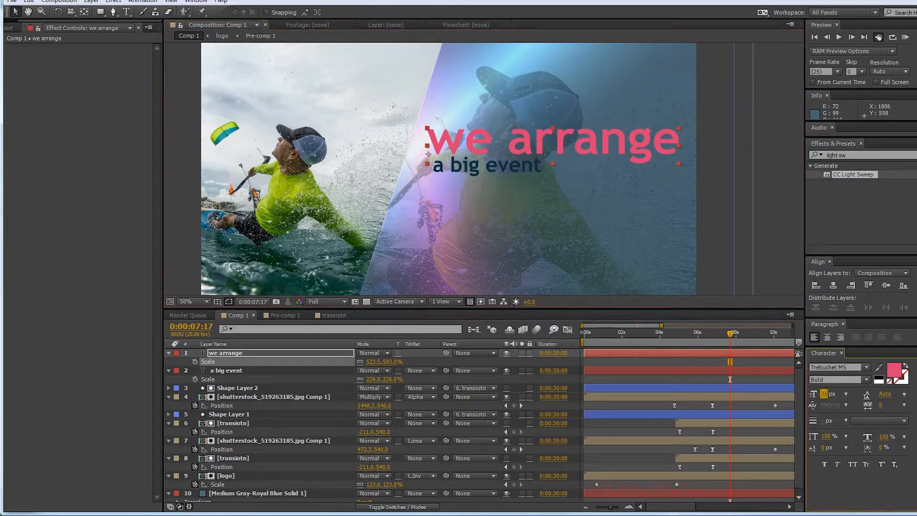
{"action": "type", "text": "30"}
{"action": "key", "text": "Return"}
{"action": "key", "text": "ctrl+z"}
{"action": "left_click_drag", "start_coordinate": [826, 436], "coordinate": [822, 436]}
{"action": "key", "text": "ctrl+z"}
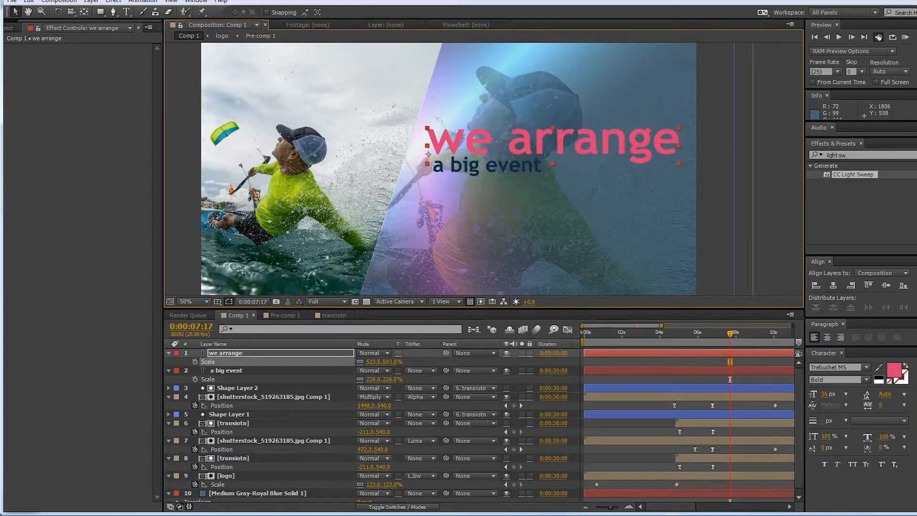
Step: Try a narrower horizontal character scale and a negative baseline shift on "we arrange", undoing both changes
{"action": "left_click_drag", "start_coordinate": [882, 436], "coordinate": [878, 436]}
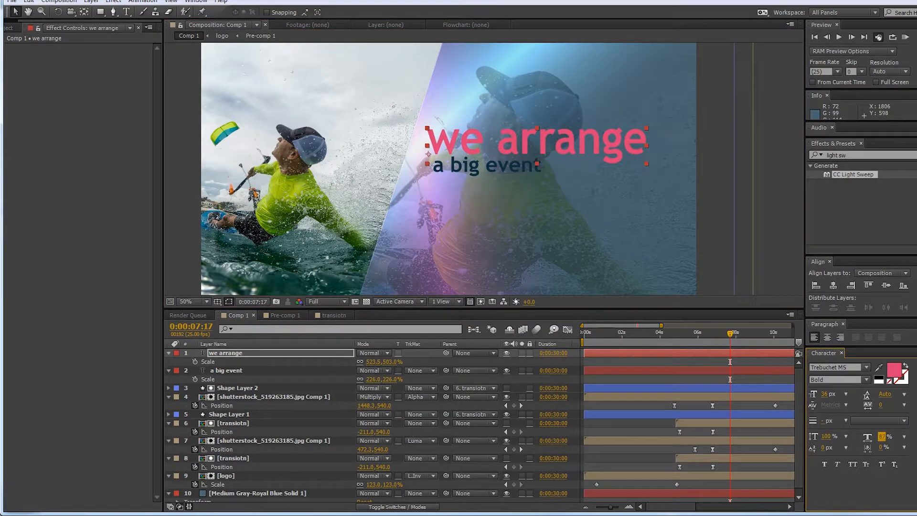
{"action": "key", "text": "ctrl+z"}
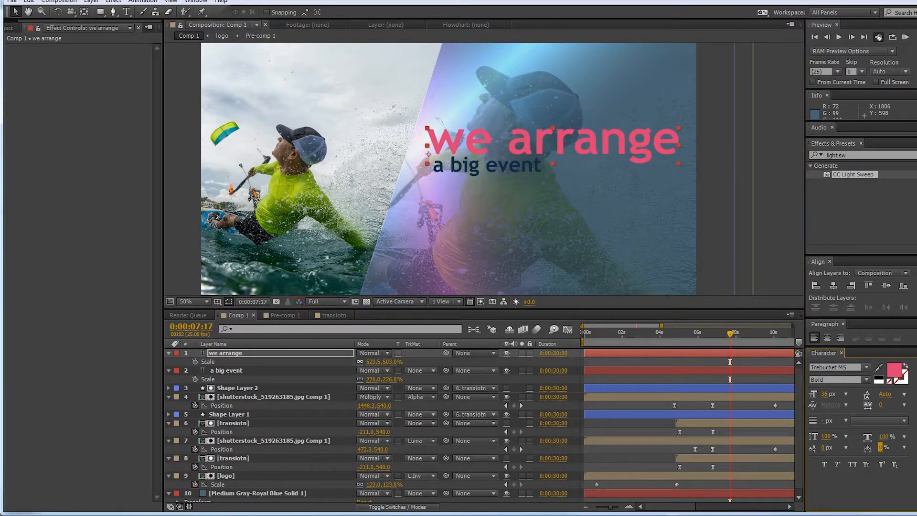
{"action": "left_click_drag", "start_coordinate": [823, 447], "coordinate": [817, 447]}
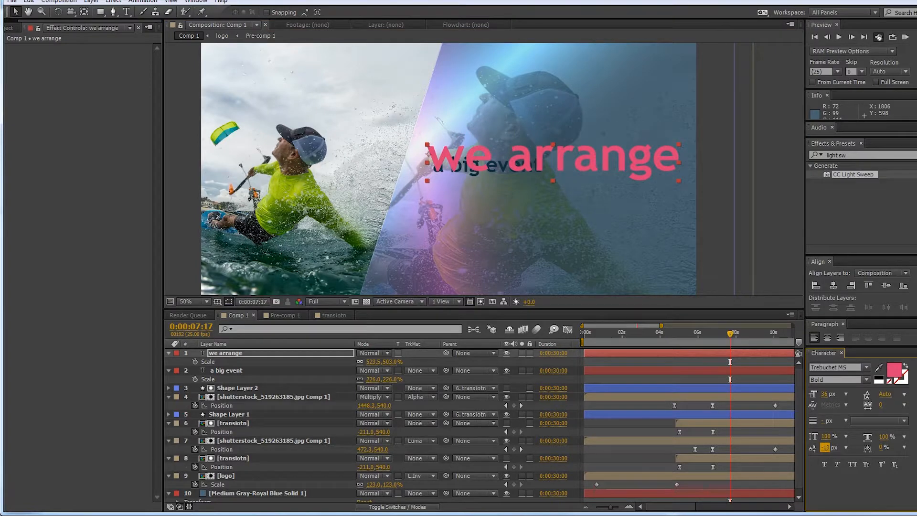
{"action": "key", "text": "ctrl+z"}
Step: Tighten the "we arrange" tracking to -71 and enlarge the text to a scale of 628.5, 603.9%, repositioning it above "a big event"
{"action": "left_click_drag", "start_coordinate": [881, 404], "coordinate": [846, 405]}
{"action": "left_click_drag", "start_coordinate": [507, 149], "coordinate": [508, 148]}
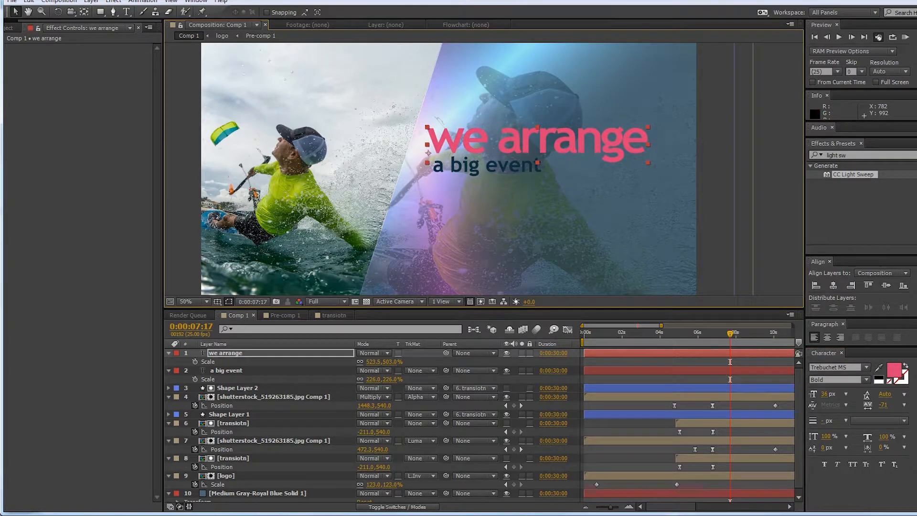
{"action": "left_click_drag", "start_coordinate": [375, 361], "coordinate": [428, 362]}
{"action": "left_click_drag", "start_coordinate": [548, 146], "coordinate": [544, 149]}
{"action": "scroll", "coordinate": [553, 153], "scroll_direction": "down", "scroll_amount": 2}
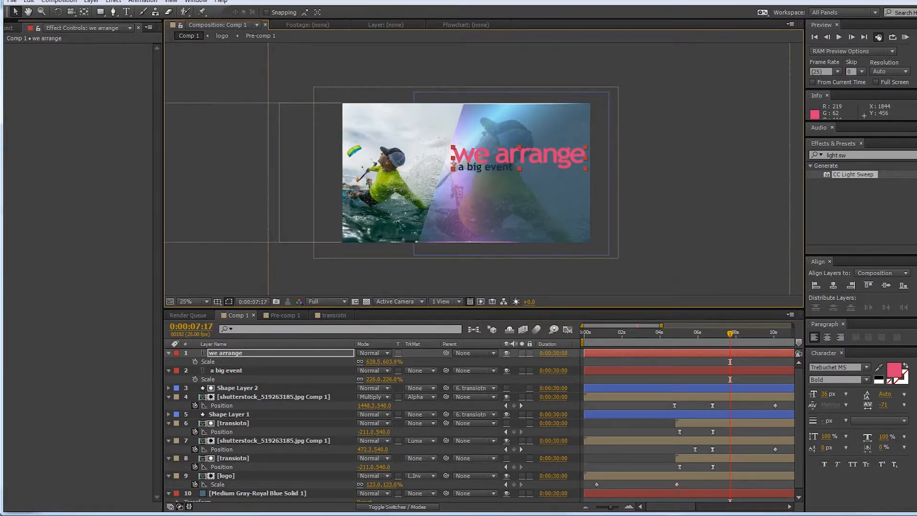
{"action": "scroll", "coordinate": [487, 169], "scroll_direction": "up", "scroll_amount": 2}
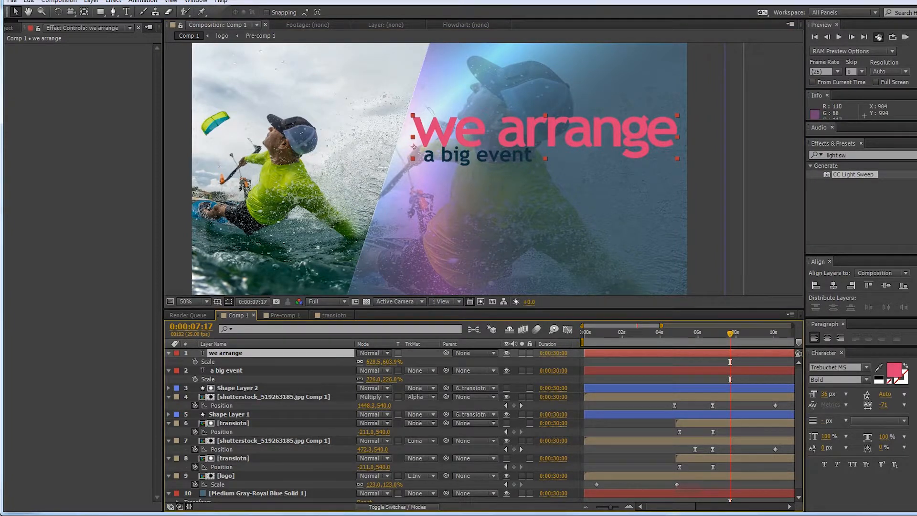
Step: Duplicate "we arrange", place the copy slightly offset beneath the original, and set its fill color to pale pink F9D3DF
{"action": "key", "text": "ctrl+d"}
{"action": "scroll", "coordinate": [489, 167], "scroll_direction": "up", "scroll_amount": 2}
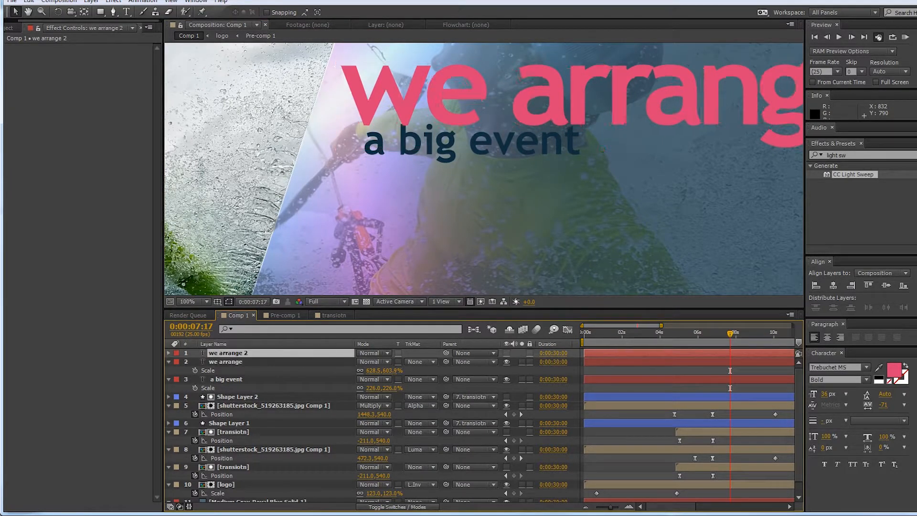
{"action": "left_click_drag", "start_coordinate": [234, 353], "coordinate": [234, 374]}
{"action": "left_click", "coordinate": [894, 370]}
{"action": "left_click", "coordinate": [744, 153]}
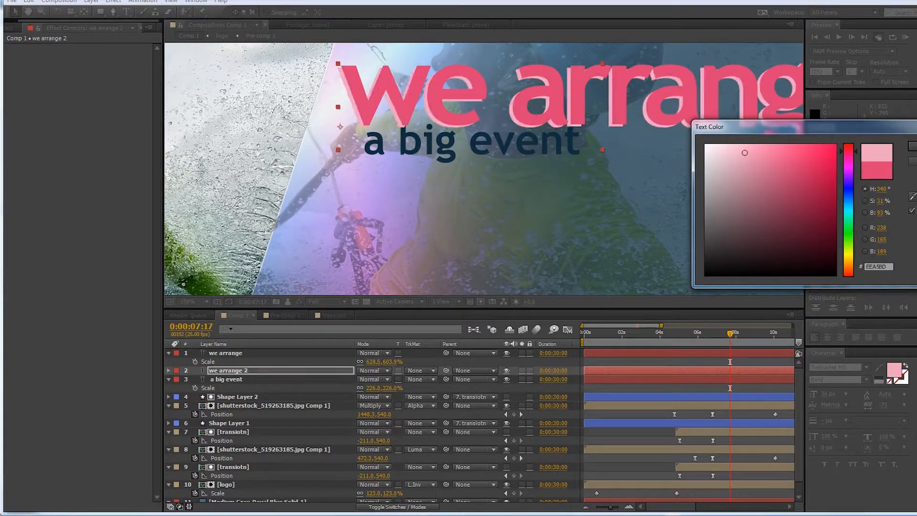
{"action": "left_click", "coordinate": [725, 146]}
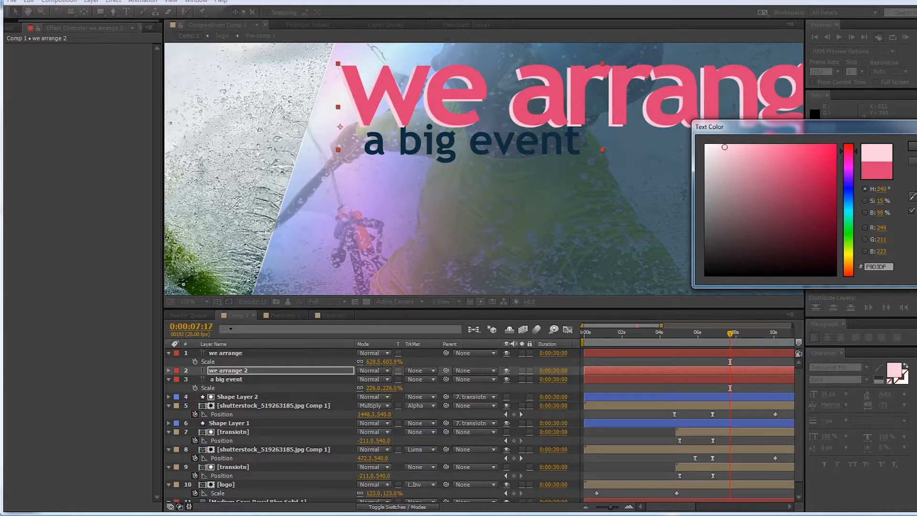
{"action": "left_click", "coordinate": [912, 146]}
{"action": "scroll", "coordinate": [587, 150], "scroll_direction": "down", "scroll_amount": 1}
{"action": "mouse_move", "coordinate": [587, 150]}
{"action": "left_mouse_down"}
{"action": "mouse_move", "coordinate": [588, 173]}
{"action": "mouse_move", "coordinate": [589, 135]}
{"action": "left_mouse_up"}
{"action": "scroll", "coordinate": [587, 173], "scroll_direction": "down", "scroll_amount": 1}
{"action": "scroll", "coordinate": [587, 173], "scroll_direction": "up", "scroll_amount": 1}
{"action": "left_click", "coordinate": [589, 162]}
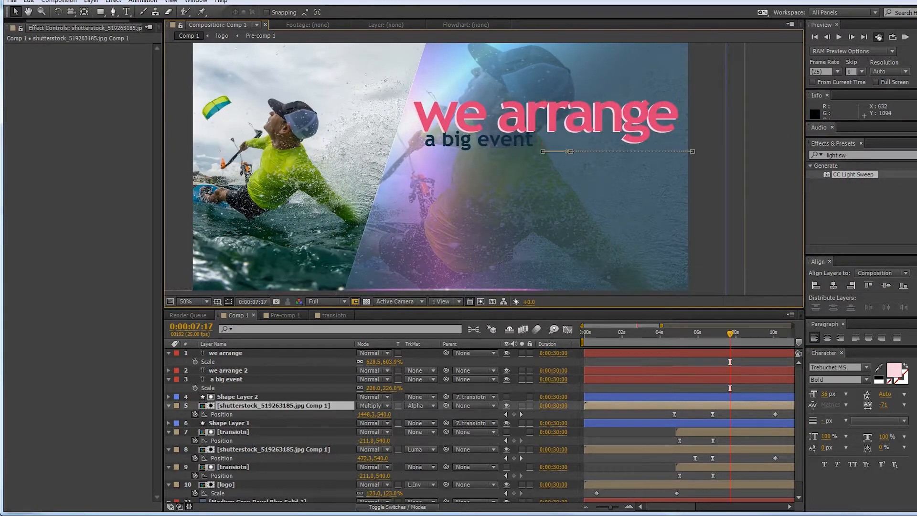
Step: Delete the pale pink duplicate of "we arrange" and select the remaining "we arrange" layer
{"action": "left_click", "coordinate": [239, 371]}
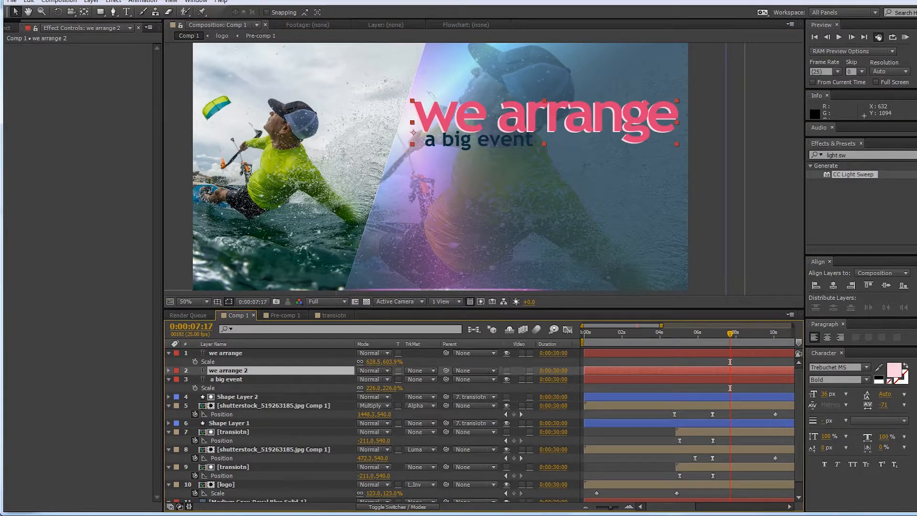
{"action": "left_click", "coordinate": [506, 370]}
{"action": "key", "text": "Delete"}
{"action": "left_click", "coordinate": [239, 353]}
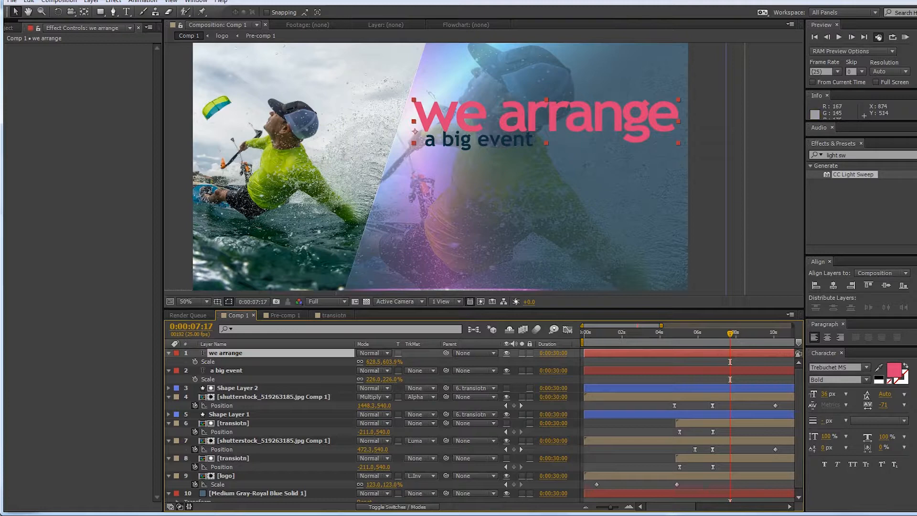
Step: Nudge the "a big event" text slightly lower beneath "we arrange", leaving its text layer deselected
{"action": "left_click", "coordinate": [449, 141]}
{"action": "left_click_drag", "start_coordinate": [449, 142], "coordinate": [448, 145]}
{"action": "left_click", "coordinate": [728, 137]}
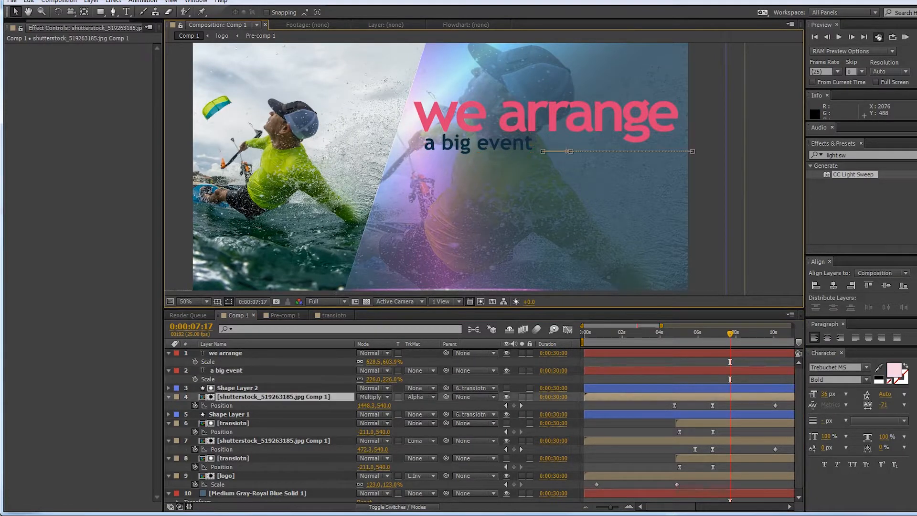
{"action": "key", "text": "comma"}
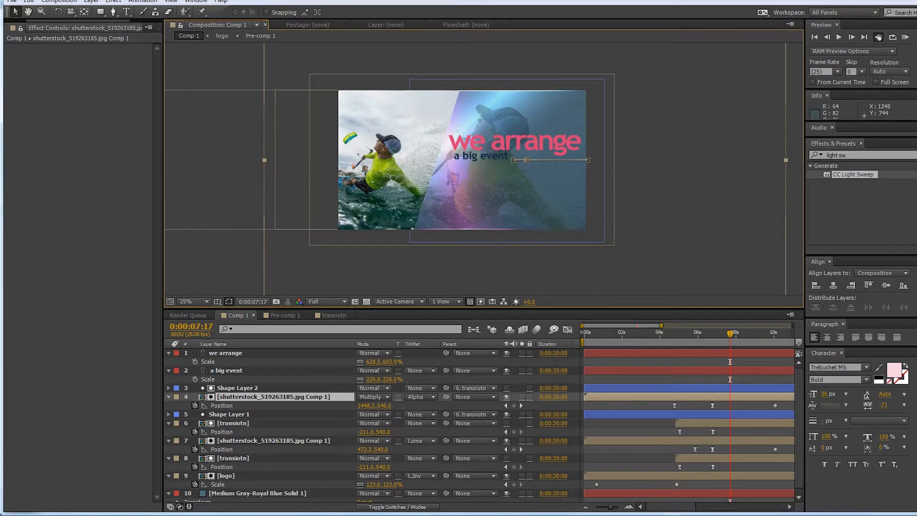
Step: Draw a paragraph text box beneath "a big event" and paste the Lorem ipsum placeholder text into it
{"action": "scroll", "coordinate": [462, 160], "scroll_direction": "up", "scroll_amount": 2}
{"action": "left_click_drag", "start_coordinate": [461, 160], "coordinate": [450, 157]}
{"action": "left_click", "coordinate": [126, 12]}
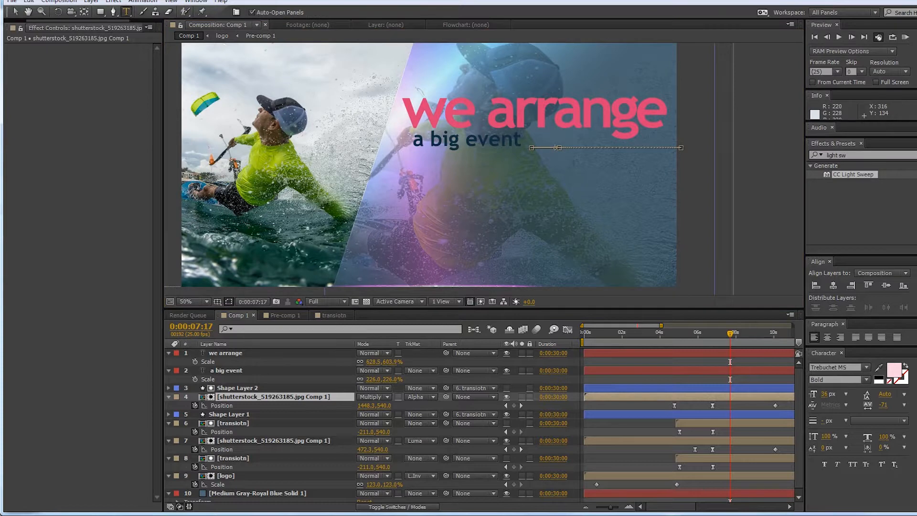
{"action": "left_click", "coordinate": [468, 406]}
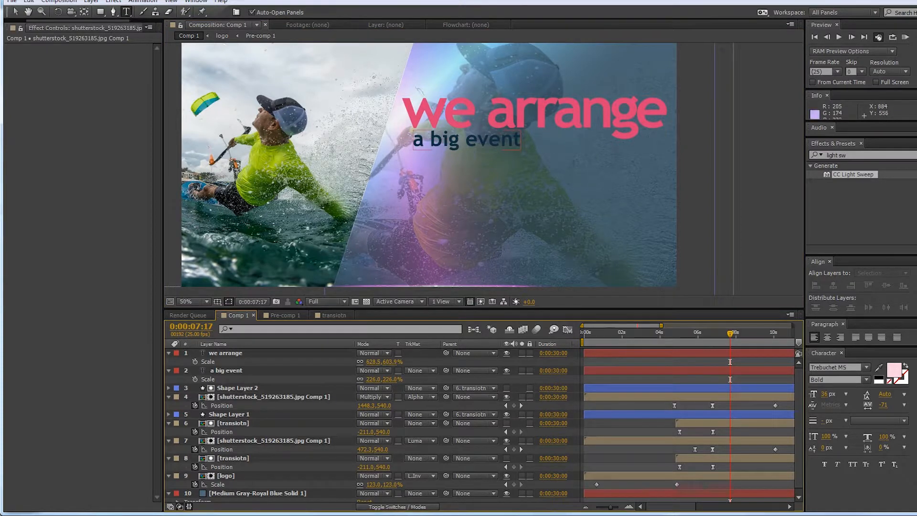
{"action": "left_click_drag", "start_coordinate": [407, 157], "coordinate": [522, 269]}
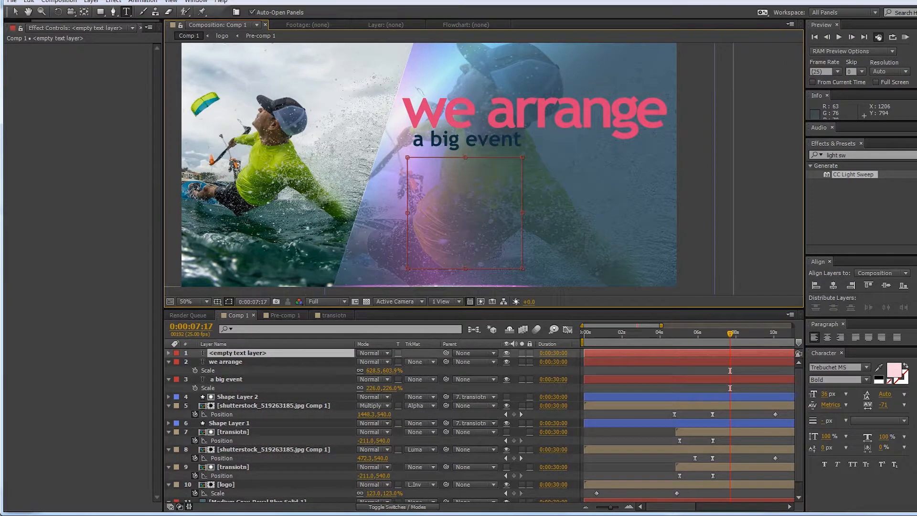
{"action": "key", "text": "ctrl+v"}
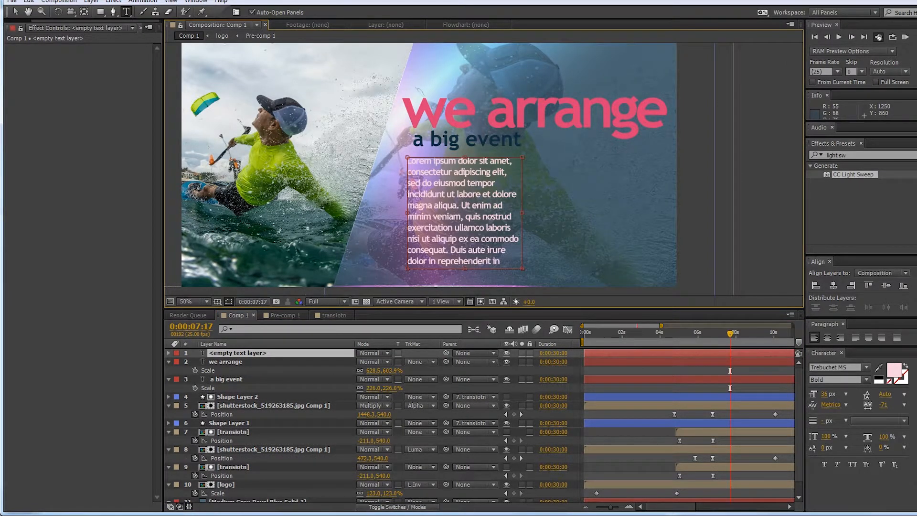
Step: Set the whole Lorem ipsum paragraph to 28 px and widen its text box to roughly the width of "we arrange"
{"action": "left_click_drag", "start_coordinate": [447, 216], "coordinate": [510, 227]}
{"action": "key", "text": "ctrl+a"}
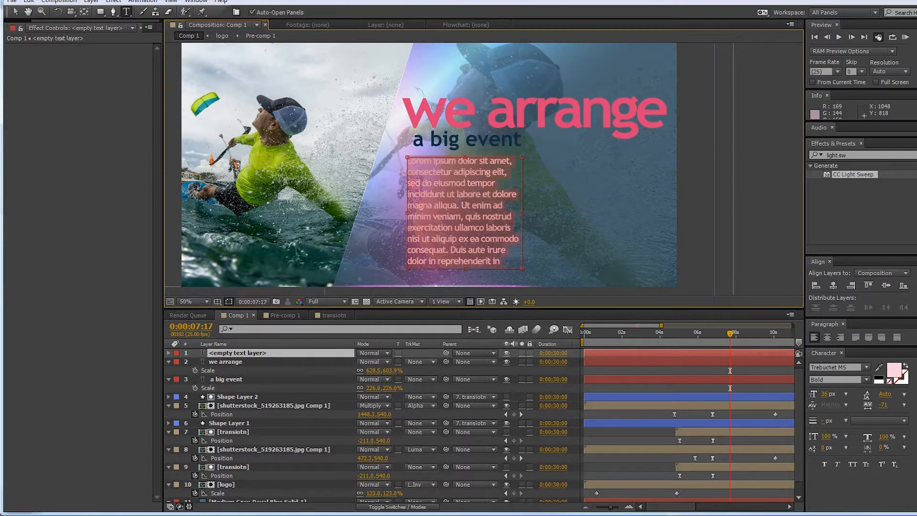
{"action": "left_click_drag", "start_coordinate": [825, 394], "coordinate": [820, 394]}
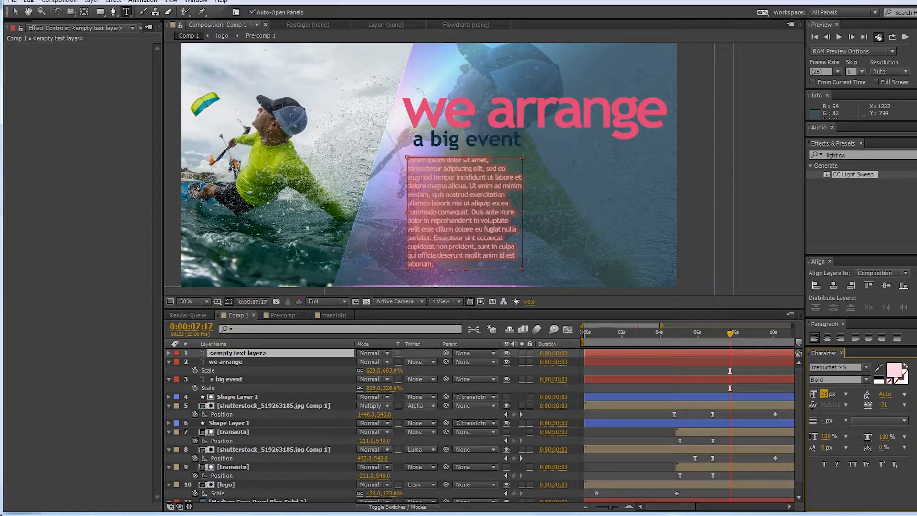
{"action": "left_click_drag", "start_coordinate": [523, 212], "coordinate": [657, 212]}
{"action": "left_click", "coordinate": [15, 12]}
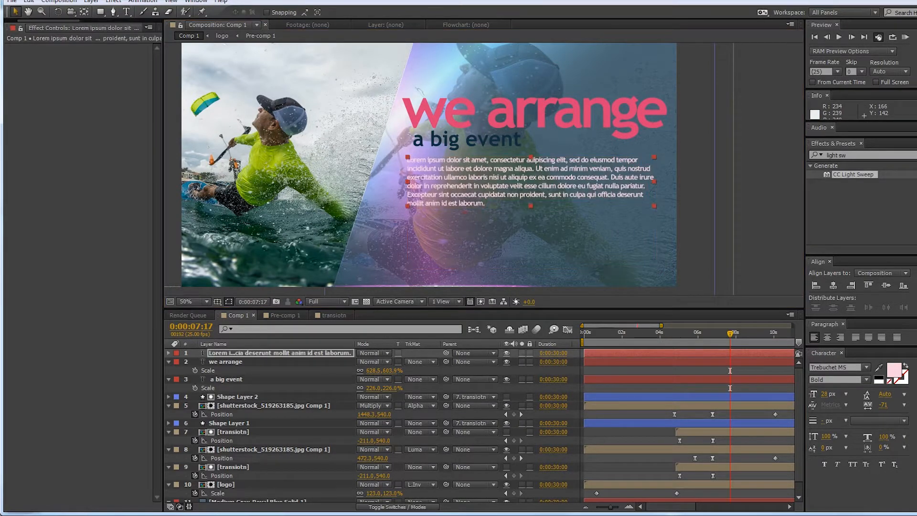
Step: Move the Lorem ipsum paragraph directly beneath "a big event", aligning its left edge with that line
{"action": "left_click_drag", "start_coordinate": [472, 160], "coordinate": [478, 153]}
{"action": "left_click", "coordinate": [742, 165]}
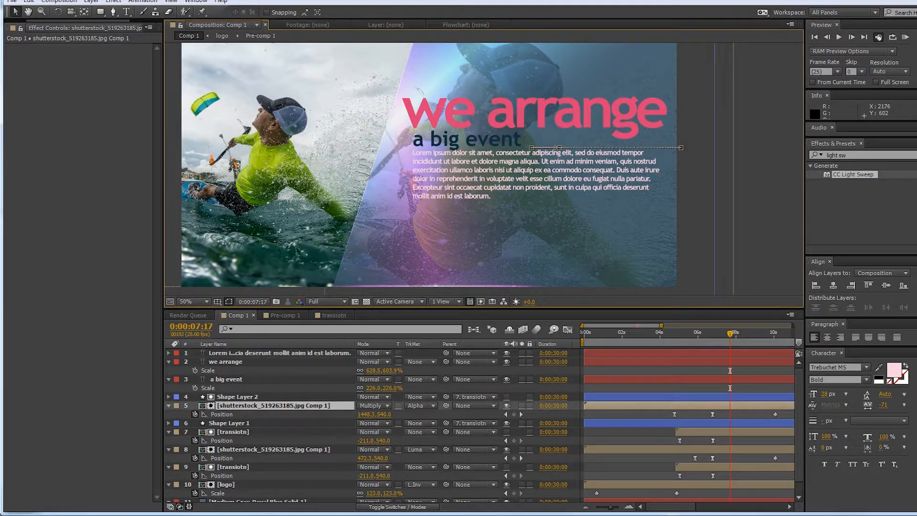
{"action": "scroll", "coordinate": [673, 153], "scroll_direction": "down", "scroll_amount": 2}
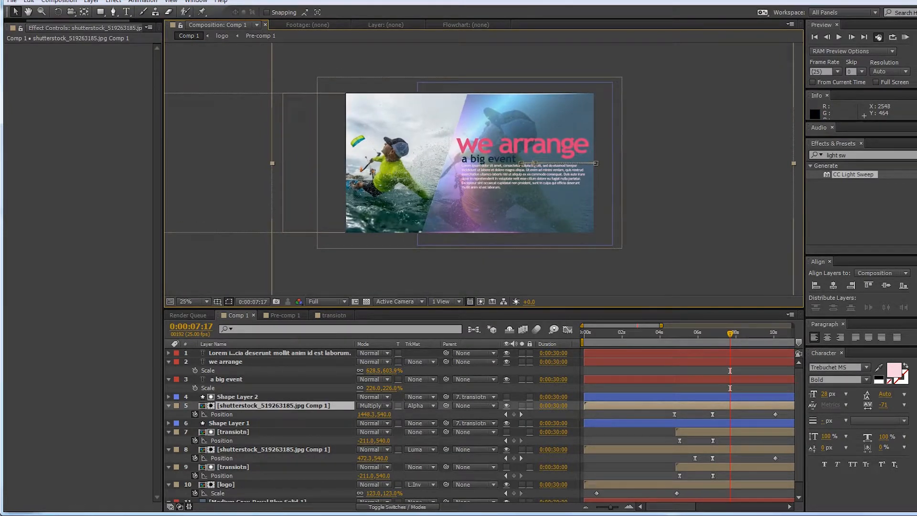
Step: Save the project in the Tarnation folder under the file name f
{"action": "key", "text": "ctrl+s"}
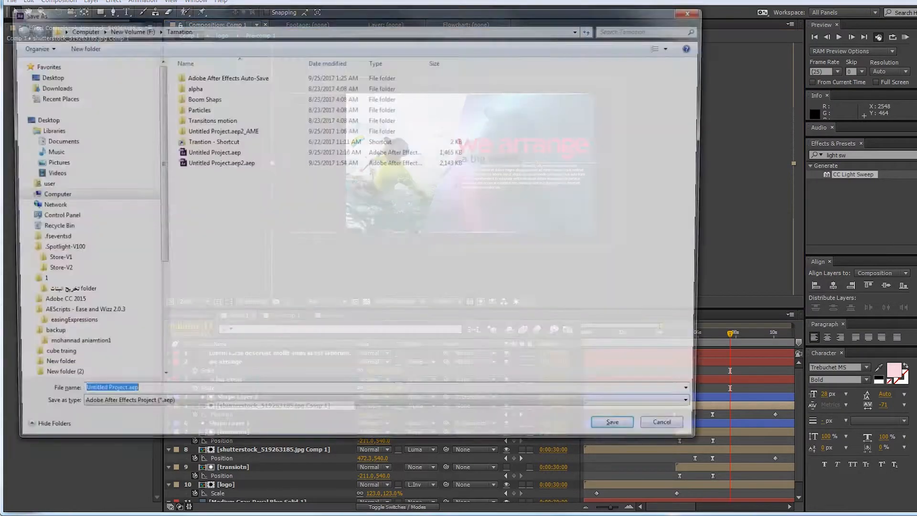
{"action": "key", "text": "Escape"}
{"action": "scroll", "coordinate": [492, 138], "scroll_direction": "up", "scroll_amount": 2}
{"action": "scroll", "coordinate": [479, 125], "scroll_direction": "down", "scroll_amount": 2}
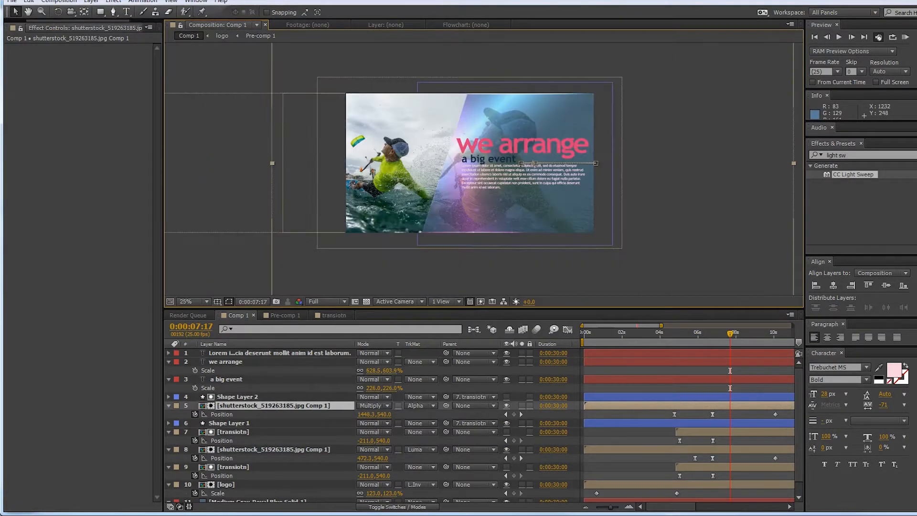
{"action": "key", "text": "ctrl+s"}
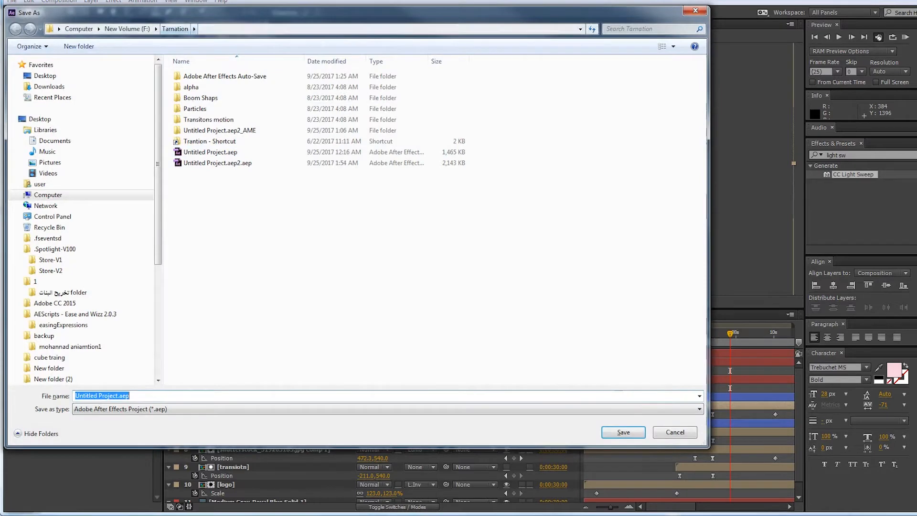
{"action": "type", "text": "f"}
{"action": "key", "text": "Return"}
{"action": "scroll", "coordinate": [513, 156], "scroll_direction": "up", "scroll_amount": 1}
{"action": "scroll", "coordinate": [513, 156], "scroll_direction": "down", "scroll_amount": 1}
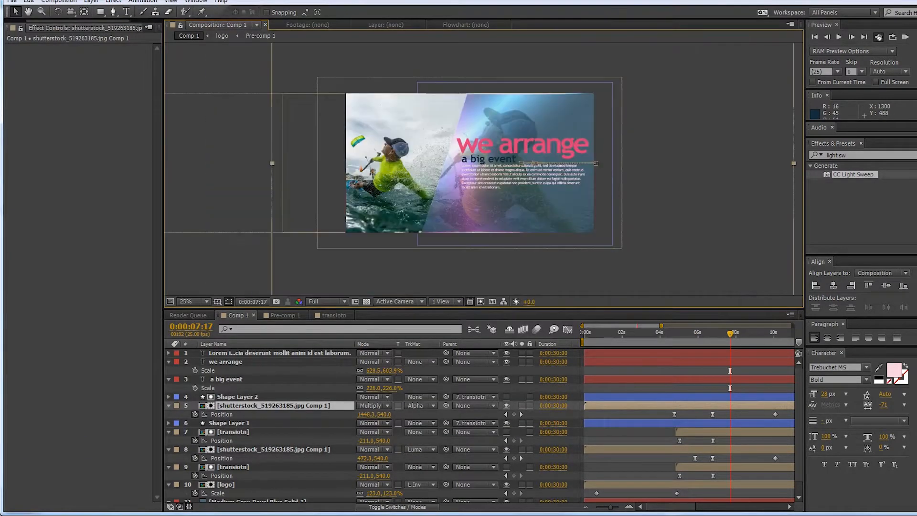
Step: Preview the composition from its first frame and extend the work area's end to about 14 seconds
{"action": "key", "text": "period"}
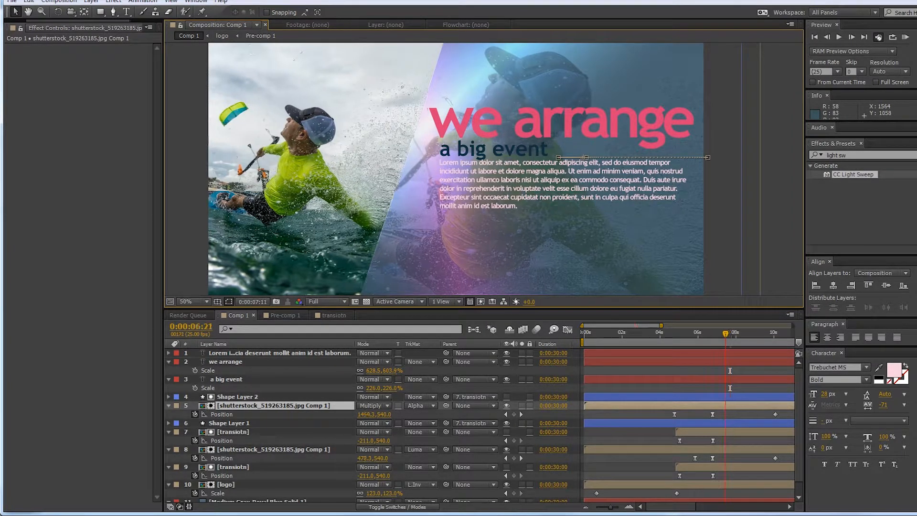
{"action": "key", "text": "Home"}
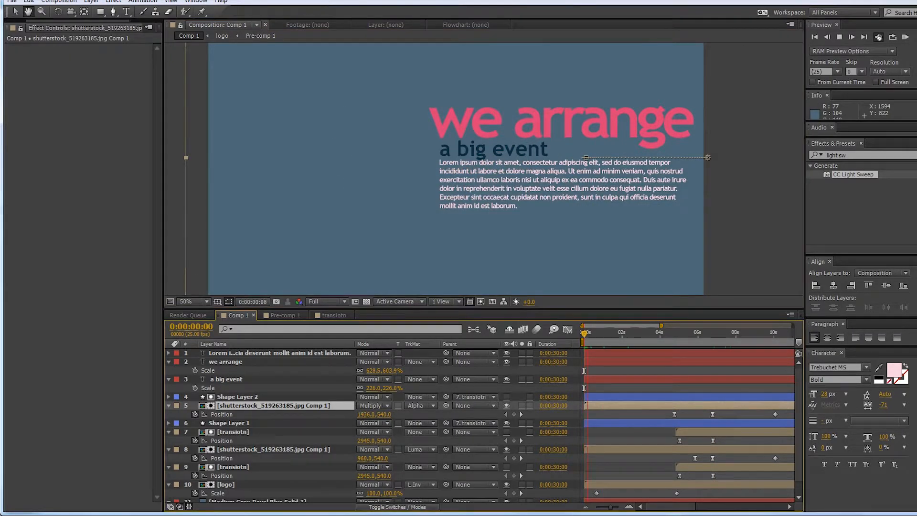
{"action": "key", "text": "space"}
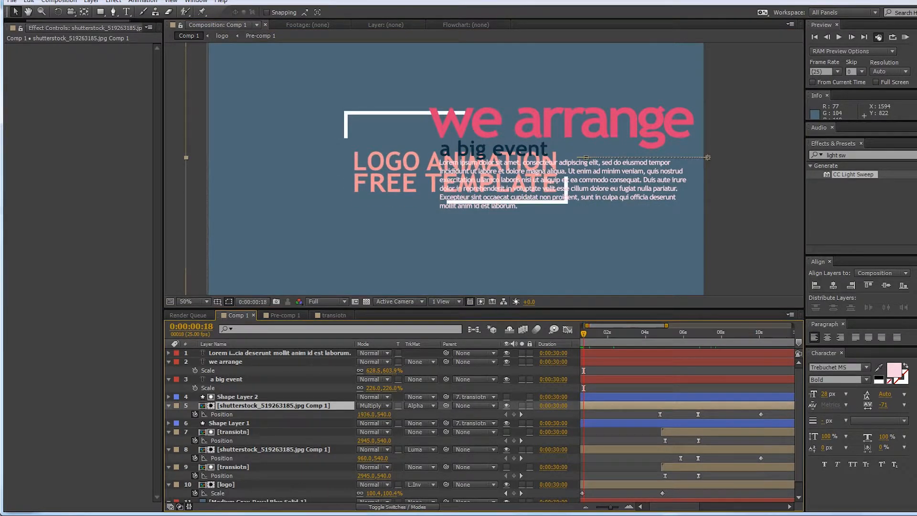
{"action": "left_click_drag", "start_coordinate": [587, 325], "coordinate": [725, 325]}
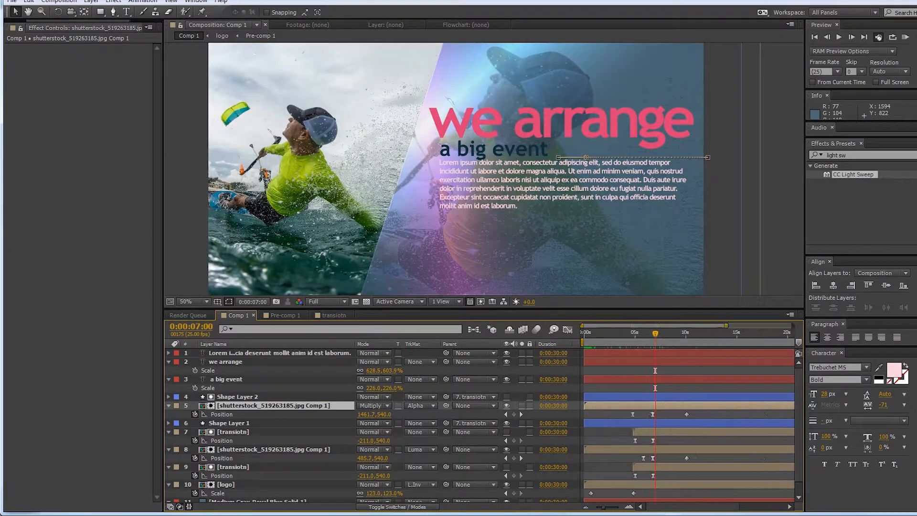
Step: Examine the text layout over the photo and blue panel between 0:00:11:22 and 0:00:12:08
{"action": "left_click_drag", "start_coordinate": [656, 333], "coordinate": [706, 333]}
{"action": "scroll", "coordinate": [655, 290], "scroll_direction": "down", "scroll_amount": 2}
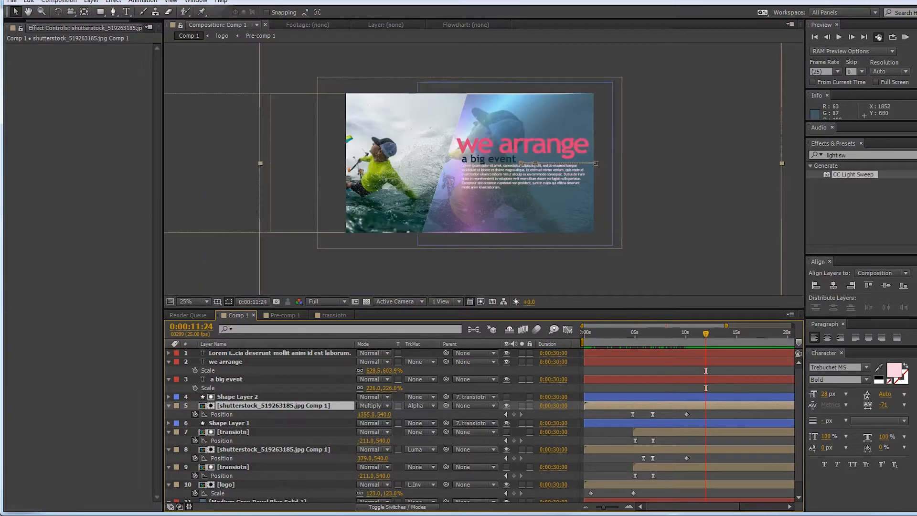
{"action": "key", "text": "Page_Up"}
{"action": "key", "text": "Page_Up"}
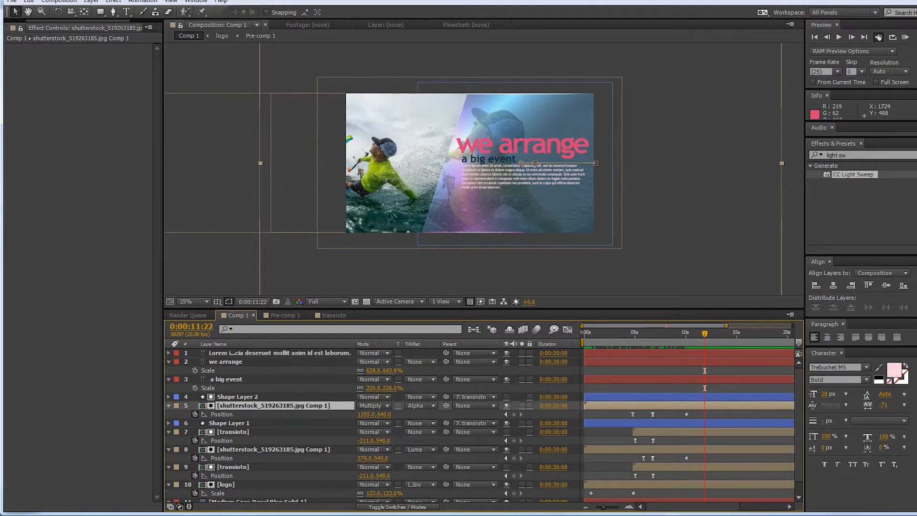
{"action": "scroll", "coordinate": [506, 168], "scroll_direction": "up", "scroll_amount": 2}
{"action": "left_click_drag", "start_coordinate": [585, 162], "coordinate": [579, 164]}
{"action": "mouse_move", "coordinate": [705, 333]}
{"action": "left_mouse_down"}
{"action": "mouse_move", "coordinate": [668, 333]}
{"action": "mouse_move", "coordinate": [709, 332]}
{"action": "left_mouse_up"}
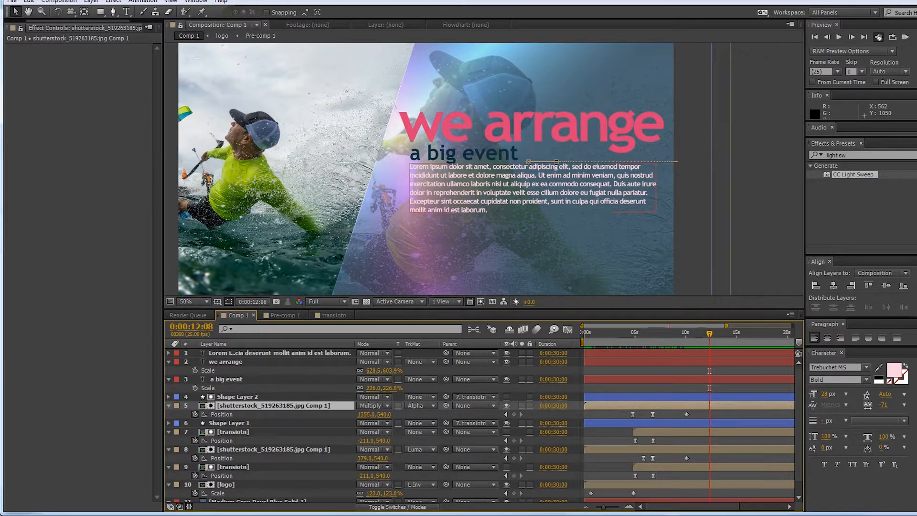
Step: Center the anchor points of the "we arrange" and "a big event" layers in their content
{"action": "left_click", "coordinate": [482, 189]}
{"action": "left_click", "coordinate": [498, 128]}
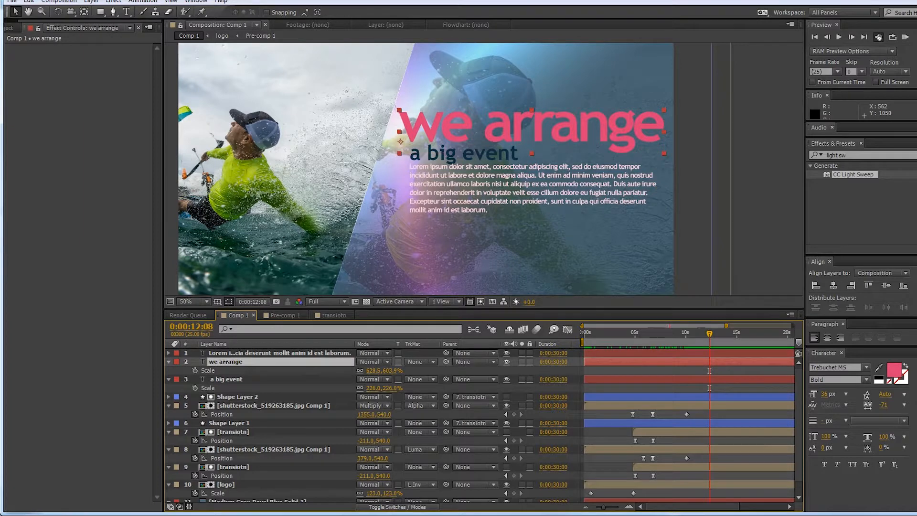
{"action": "right_click", "coordinate": [249, 108]}
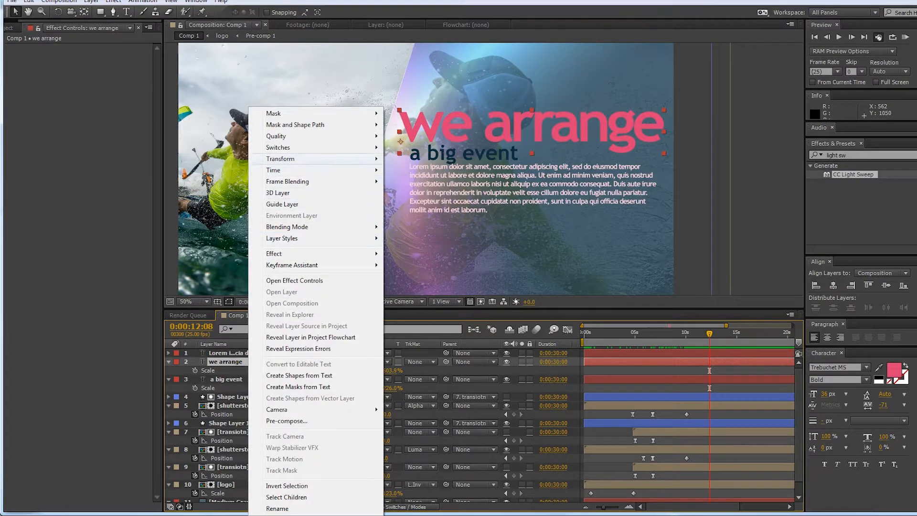
{"action": "mouse_move", "coordinate": [315, 158]}
{"action": "left_click", "coordinate": [450, 280]}
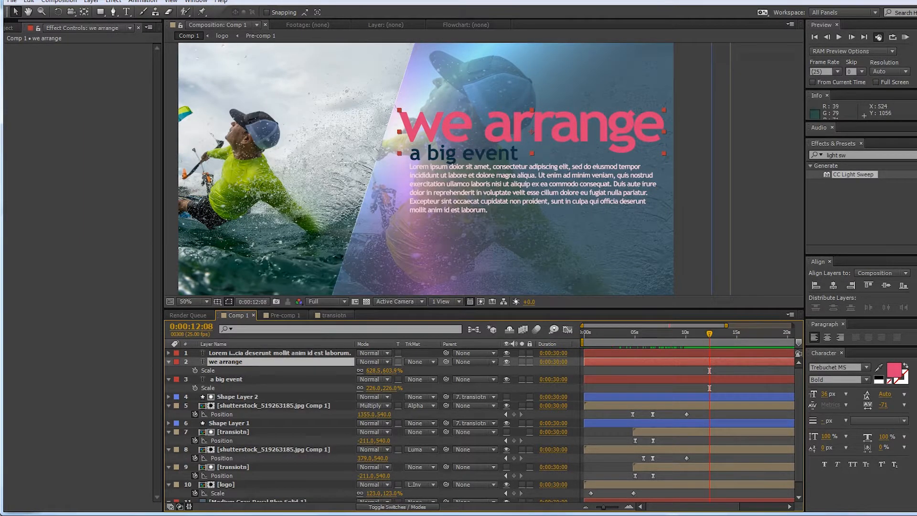
{"action": "left_click", "coordinate": [239, 379]}
{"action": "right_click", "coordinate": [249, 108]}
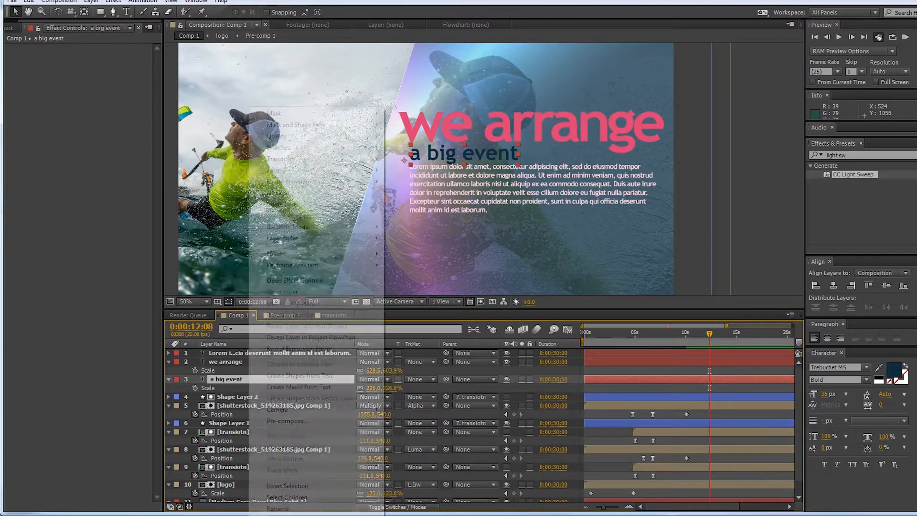
{"action": "mouse_move", "coordinate": [306, 170]}
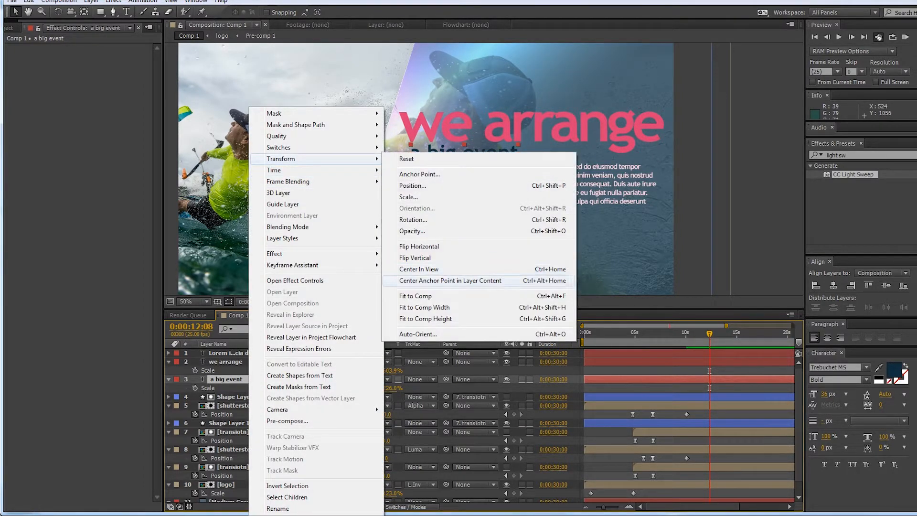
{"action": "left_click", "coordinate": [450, 281]}
Step: Keyframe the position of "we arrange" at 0:00:06:12, and set it to 354.5, 423.1 at 0:00:06:02
{"action": "left_click", "coordinate": [229, 361]}
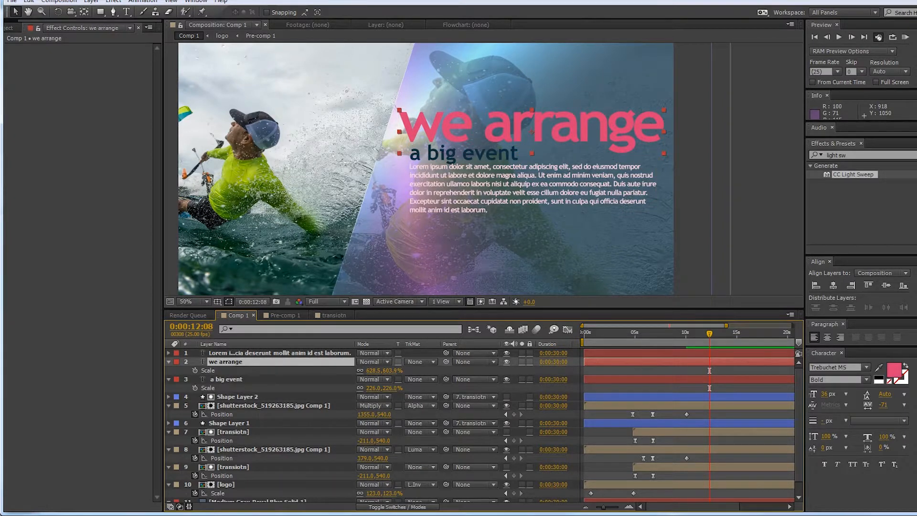
{"action": "left_click_drag", "start_coordinate": [709, 333], "coordinate": [650, 333]}
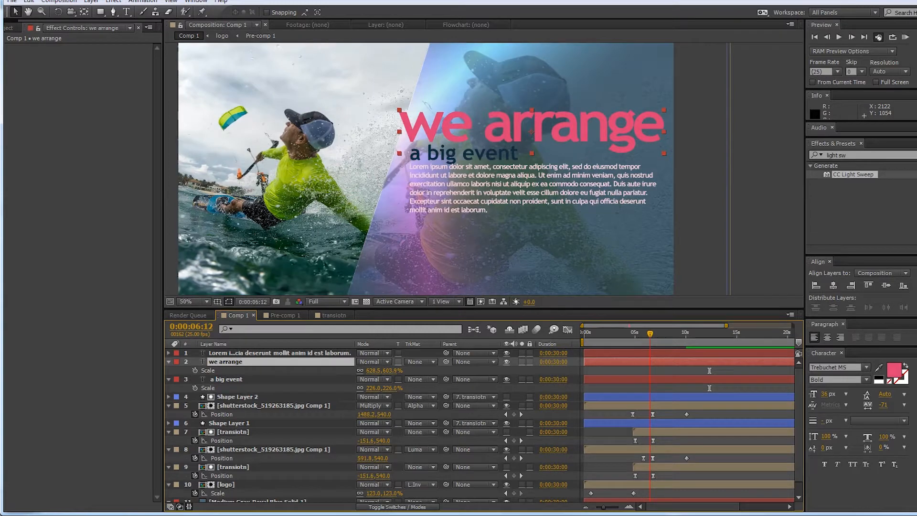
{"action": "left_click_drag", "start_coordinate": [709, 370], "coordinate": [650, 370]}
{"action": "key", "text": "p"}
{"action": "key", "text": "alt+shift+p"}
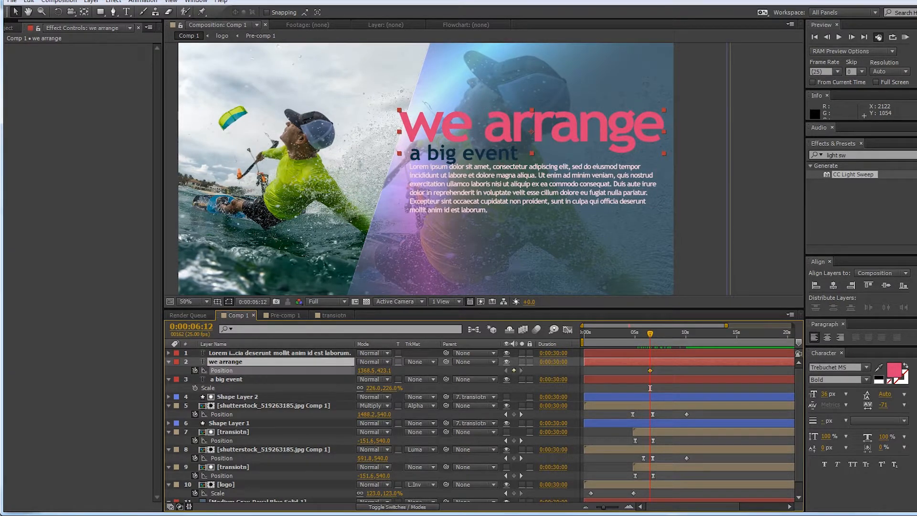
{"action": "left_click_drag", "start_coordinate": [650, 388], "coordinate": [646, 388]}
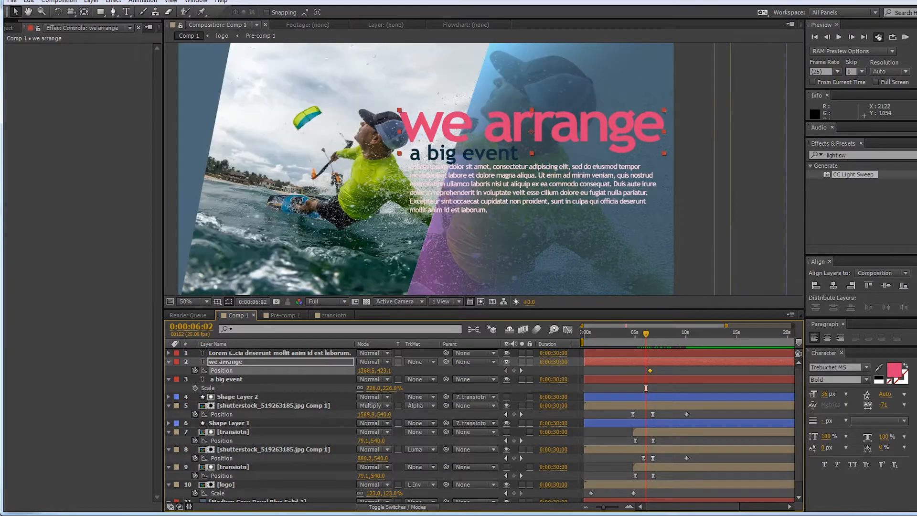
{"action": "left_click_drag", "start_coordinate": [366, 370], "coordinate": [104, 370]}
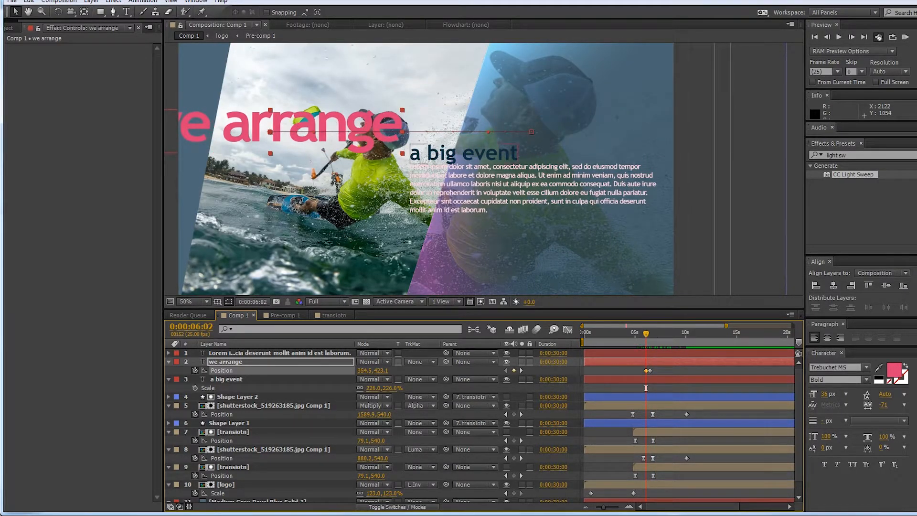
Step: Reshape the speed graph of the "we arrange" position keyframes to peak early and ease gradually into the end keyframe
{"action": "left_click_drag", "start_coordinate": [627, 368], "coordinate": [683, 374]}
{"action": "left_click", "coordinate": [567, 330]}
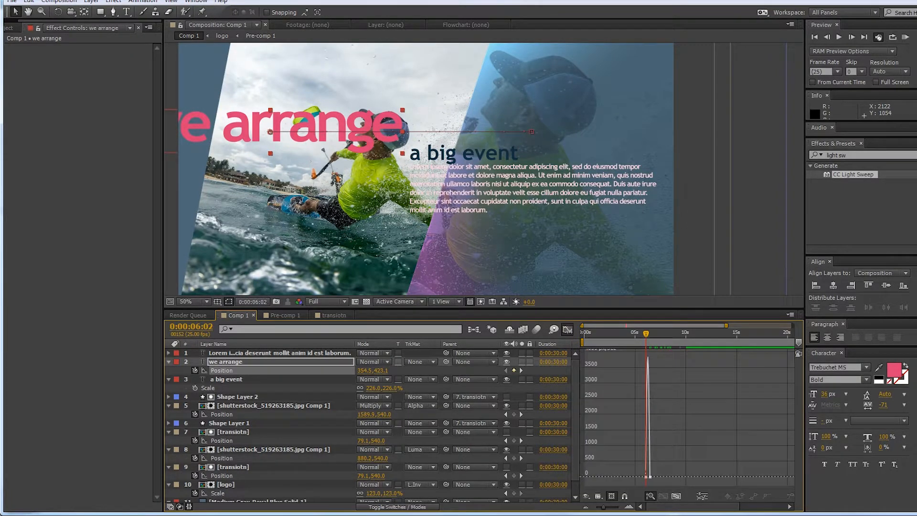
{"action": "left_click_drag", "start_coordinate": [645, 469], "coordinate": [656, 480]}
{"action": "left_click", "coordinate": [650, 496]}
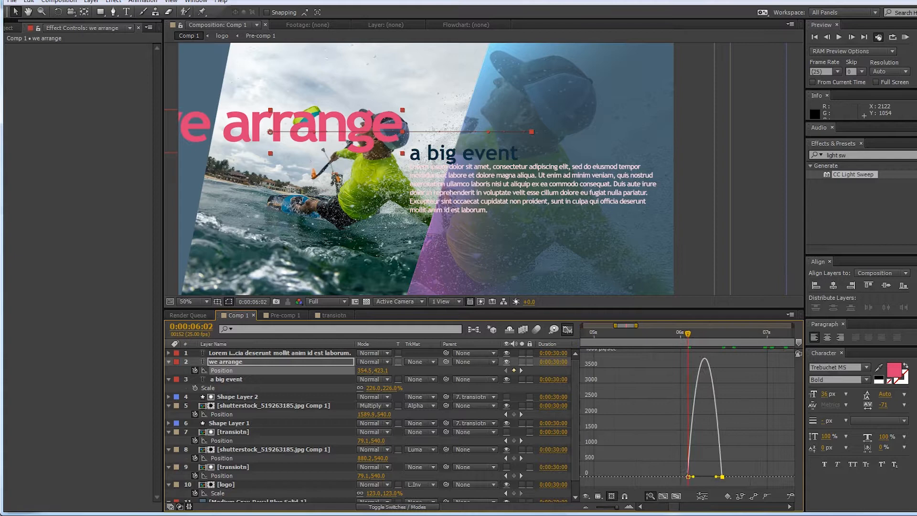
{"action": "left_click_drag", "start_coordinate": [728, 476], "coordinate": [712, 476]}
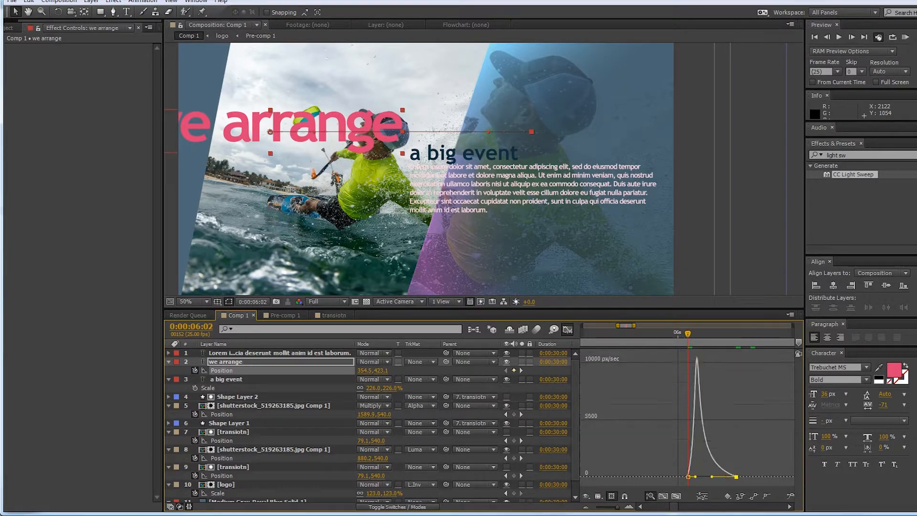
Step: Preview the "we arrange" slide-in and move its end position keyframe slightly later in time
{"action": "left_click", "coordinate": [568, 330]}
{"action": "key", "text": "minus"}
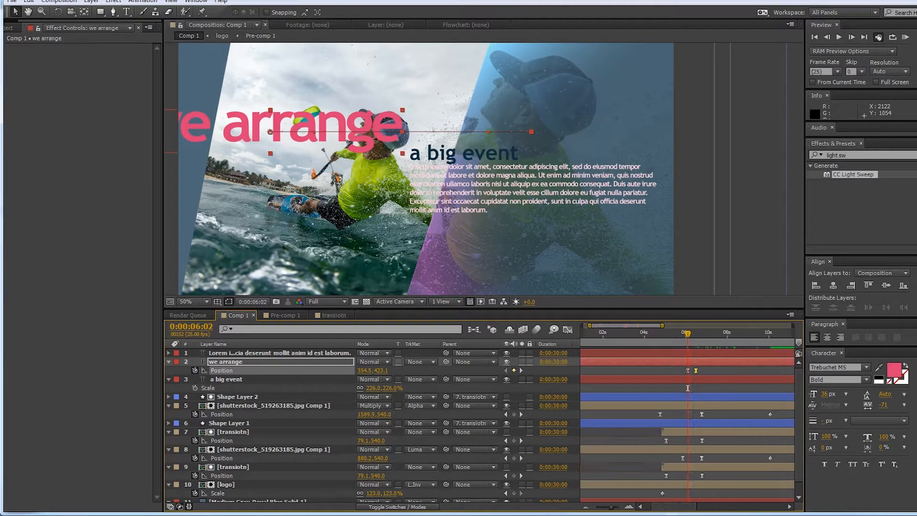
{"action": "key", "text": "space"}
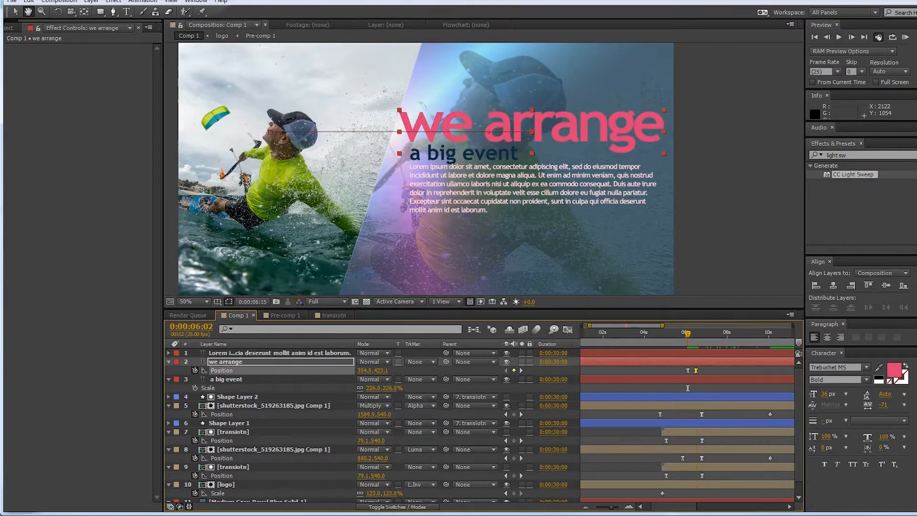
{"action": "key", "text": "space"}
{"action": "key", "text": "space"}
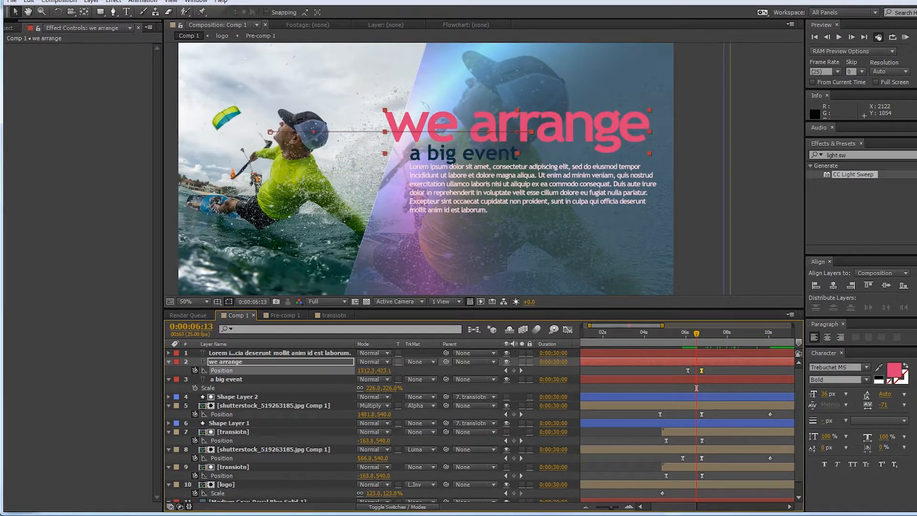
{"action": "key", "text": "space"}
{"action": "key", "text": "Return"}
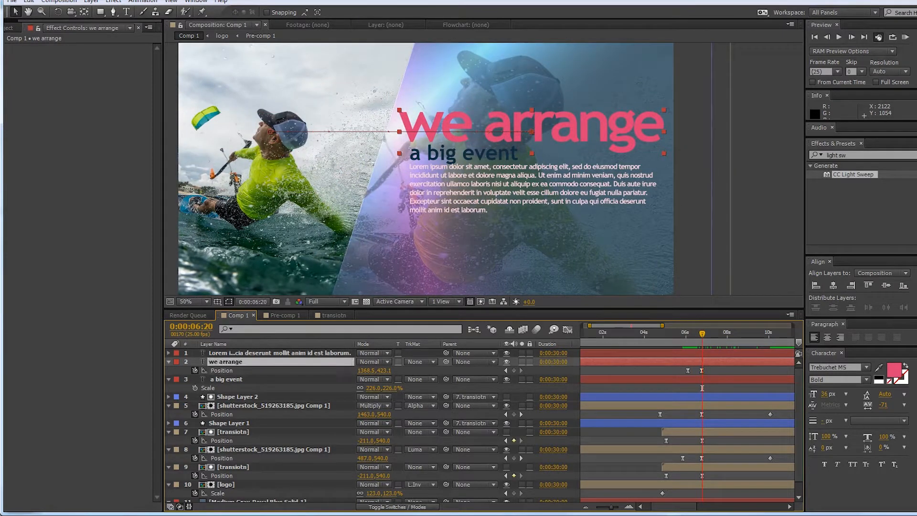
Step: Make the "we arrange" layer 3D and keyframe its X Rotation at 0°, placing the keyframe at 0:00:05:22
{"action": "key", "text": "F4"}
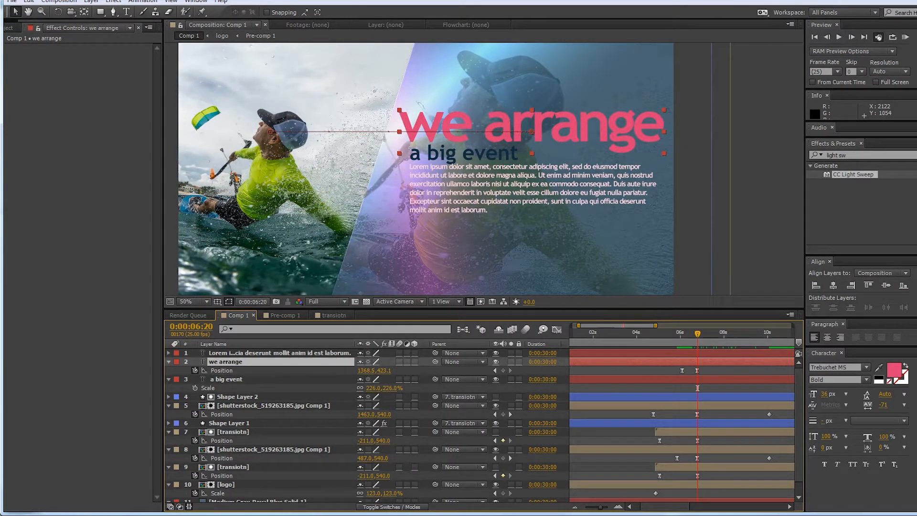
{"action": "left_click", "coordinate": [414, 362]}
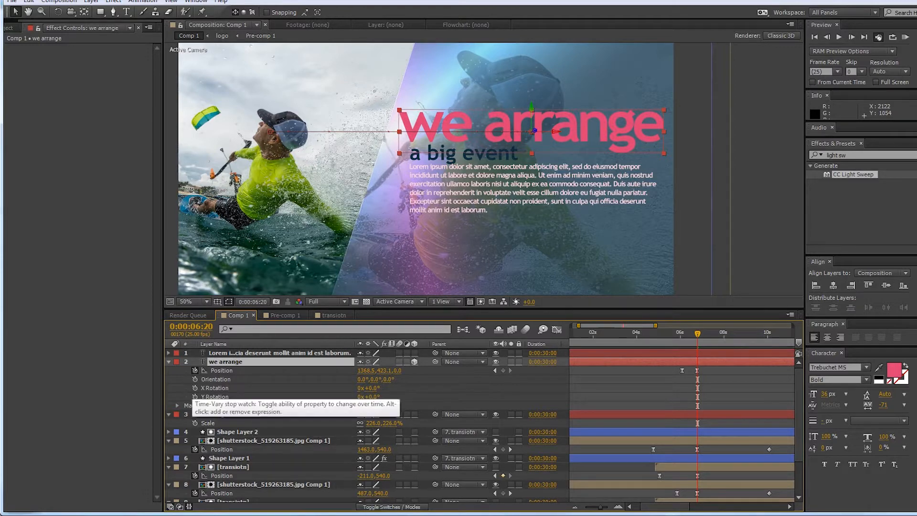
{"action": "left_click", "coordinate": [195, 388]}
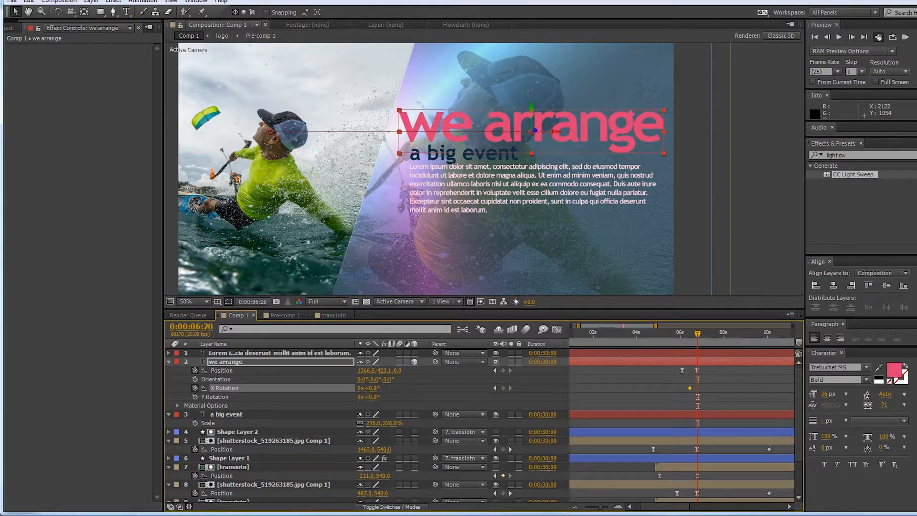
{"action": "key", "text": "Page_Up"}
{"action": "key", "text": "Page_Up"}
{"action": "key", "text": "Page_Up"}
{"action": "key", "text": "Page_Up"}
{"action": "key", "text": "Page_Up"}
{"action": "key", "text": "Page_Up"}
{"action": "key", "text": "Page_Up"}
{"action": "key", "text": "Page_Up"}
{"action": "key", "text": "Page_Up"}
{"action": "key", "text": "Page_Up"}
{"action": "key", "text": "Page_Up"}
{"action": "key", "text": "Page_Up"}
{"action": "key", "text": "Page_Up"}
{"action": "key", "text": "Page_Up"}
{"action": "key", "text": "Page_Up"}
{"action": "key", "text": "Page_Up"}
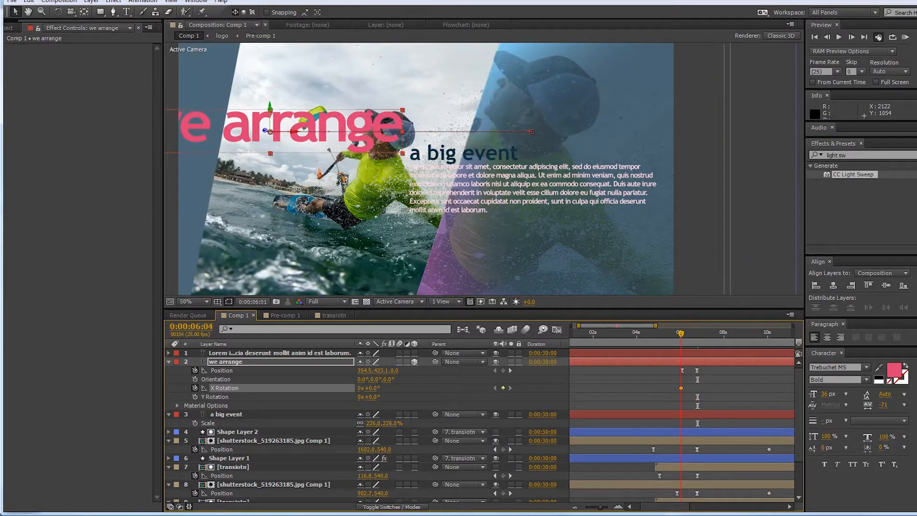
Step: Set the X Rotation of "we arrange" to one full turn (360°) at 0:00:06:06
{"action": "key", "text": "Page_Down"}
{"action": "key", "text": "Page_Down"}
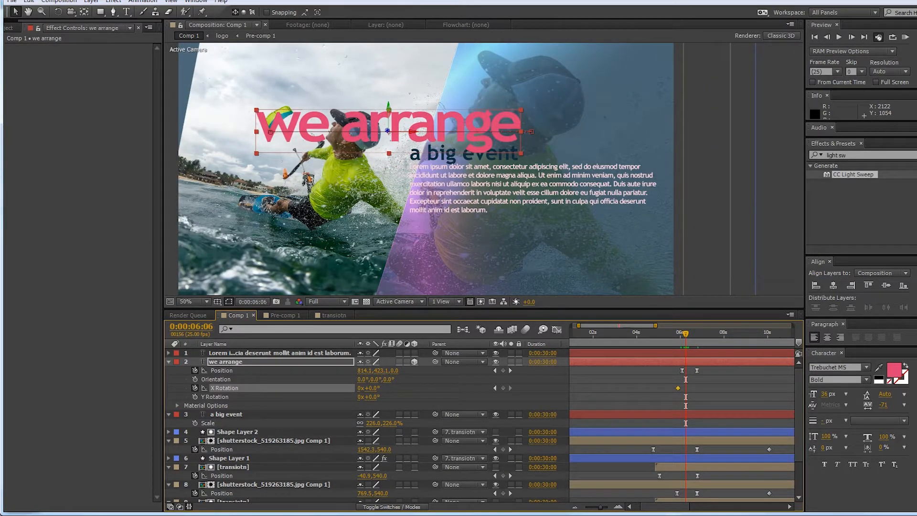
{"action": "left_click_drag", "start_coordinate": [368, 387], "coordinate": [443, 388]}
{"action": "key", "text": "alt+Right"}
{"action": "key", "text": "alt+Right"}
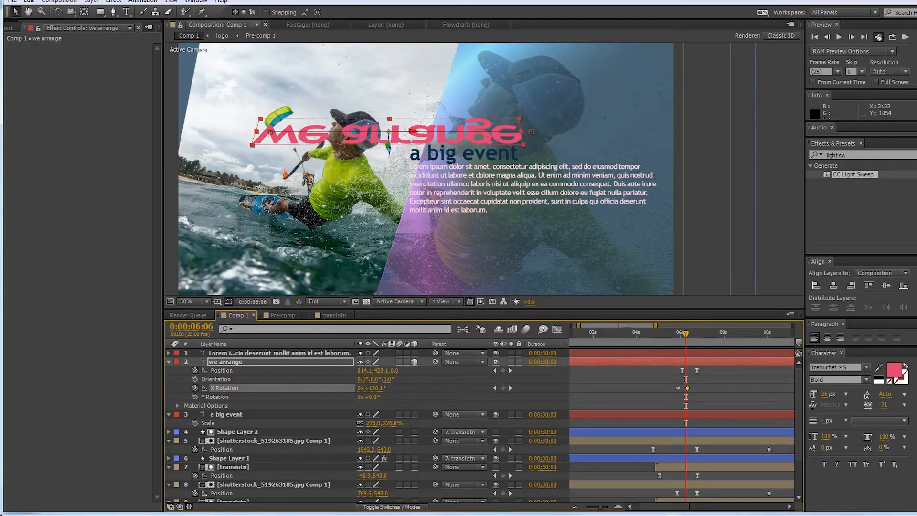
{"action": "left_click", "coordinate": [375, 388]}
{"action": "type", "text": "360"}
{"action": "key", "text": "Return"}
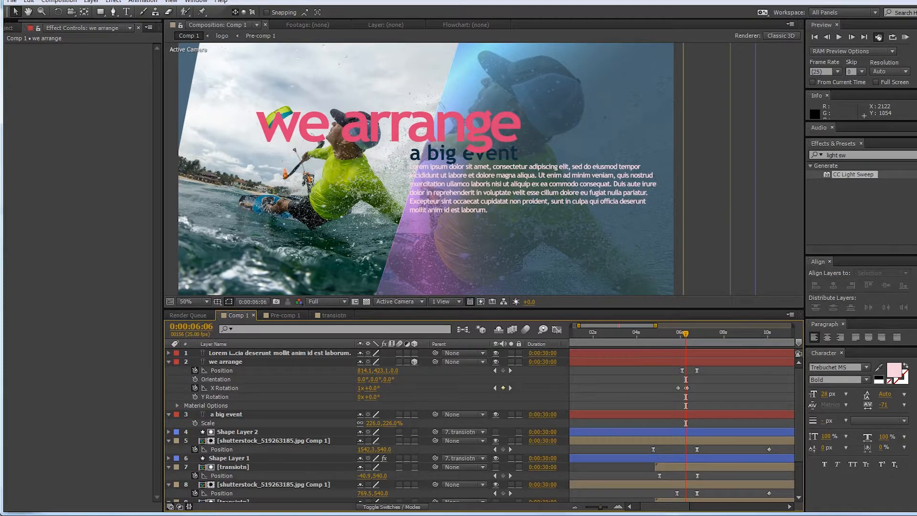
Step: Delete the extra X Rotation keyframe and move the full-turn keyframe slightly later
{"action": "key", "text": "equal"}
{"action": "key", "text": "equal"}
{"action": "key", "text": "equal"}
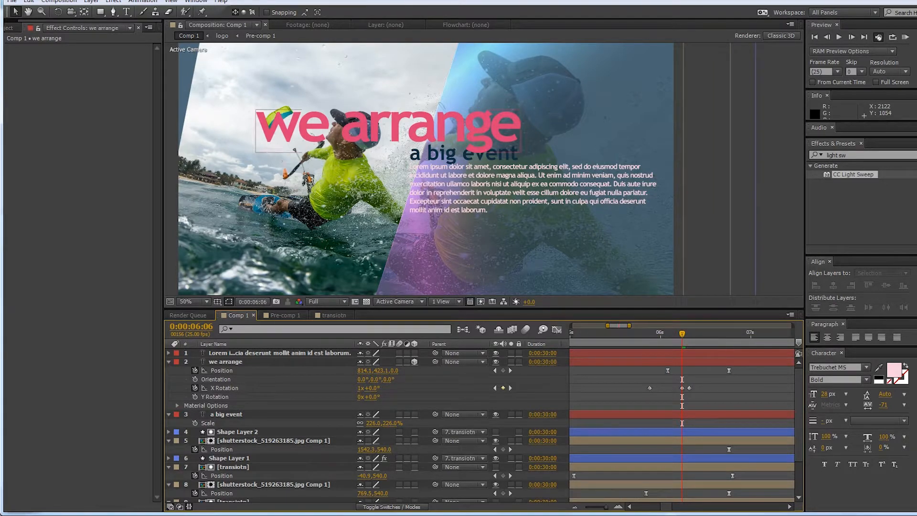
{"action": "left_click", "coordinate": [689, 388]}
{"action": "key", "text": "Delete"}
{"action": "left_click_drag", "start_coordinate": [682, 387], "coordinate": [697, 387]}
Step: Play back the "we arrange" spin repeatedly from about 0:00:05:21 to examine its timing against the slide-in
{"action": "key", "text": "space"}
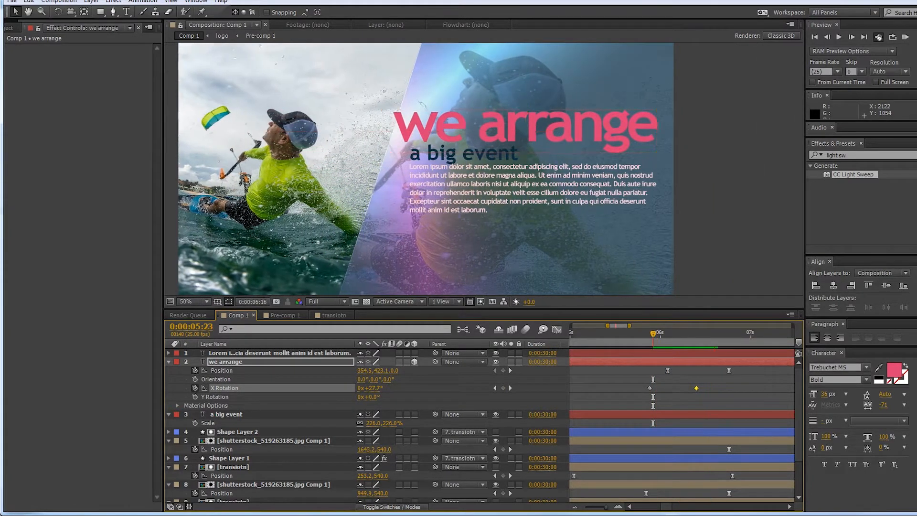
{"action": "key", "text": "space"}
{"action": "key", "text": "space"}
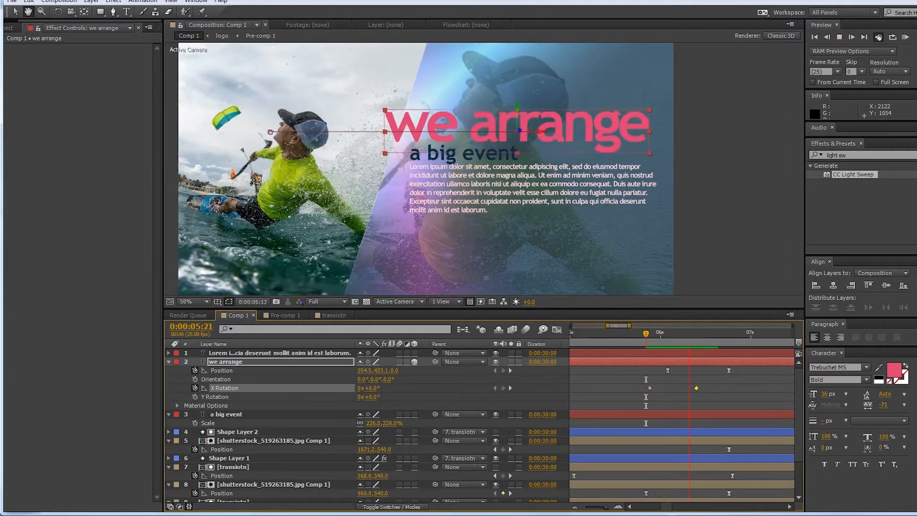
{"action": "left_click_drag", "start_coordinate": [714, 334], "coordinate": [639, 334]}
{"action": "scroll", "coordinate": [626, 204], "scroll_direction": "down", "scroll_amount": 2}
{"action": "key", "text": "space"}
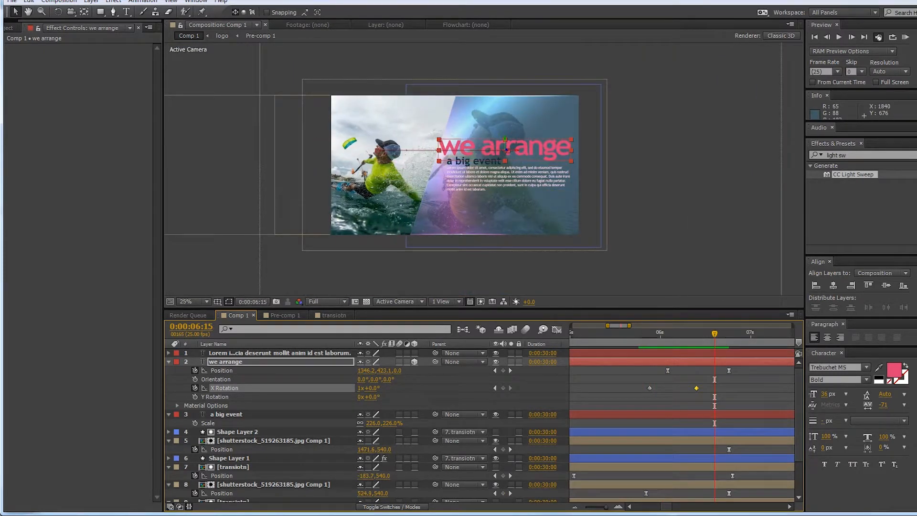
{"action": "key", "text": "space"}
{"action": "key", "text": "space"}
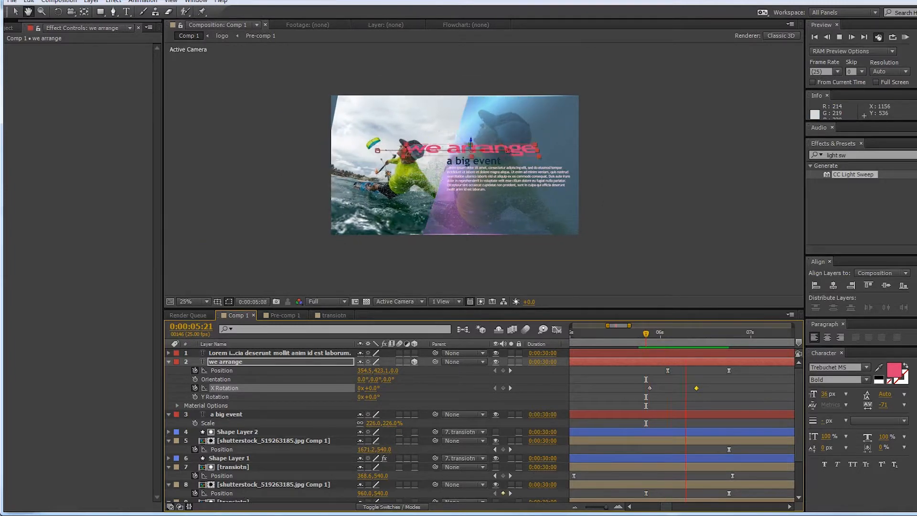
{"action": "key", "text": "space"}
{"action": "key", "text": "space"}
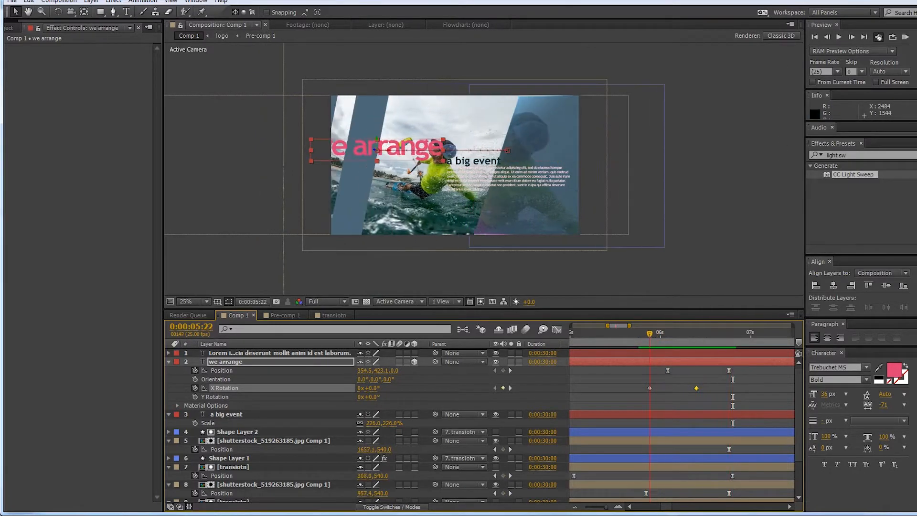
{"action": "key", "text": "space"}
Step: Apply Easy Ease to both X Rotation keyframes of "we arrange" and preview the spin
{"action": "left_click_drag", "start_coordinate": [704, 333], "coordinate": [650, 333]}
{"action": "left_click_drag", "start_coordinate": [634, 381], "coordinate": [712, 395]}
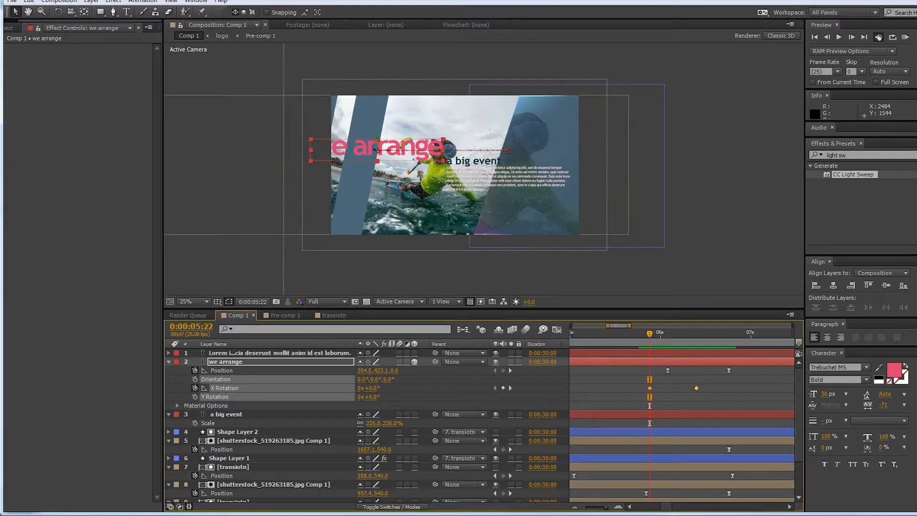
{"action": "key", "text": "space"}
{"action": "scroll", "coordinate": [598, 267], "scroll_direction": "up", "scroll_amount": 2}
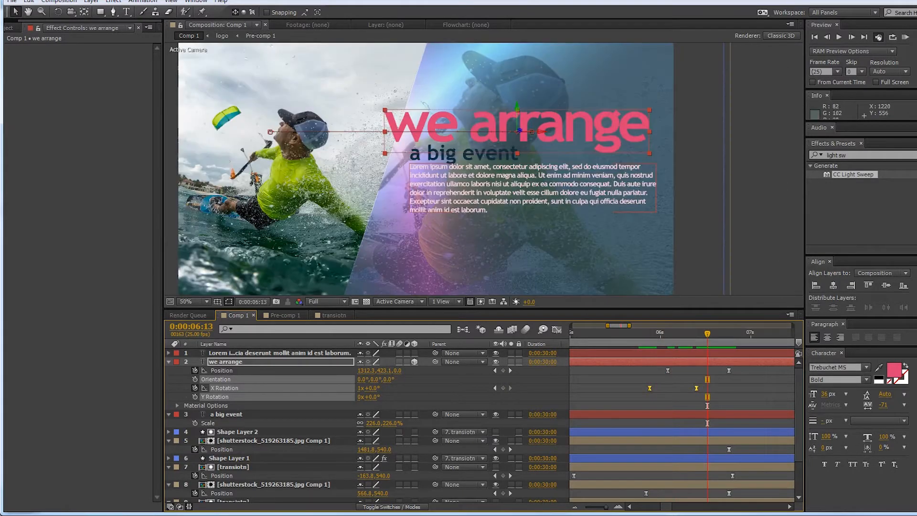
{"action": "key", "text": "space"}
{"action": "key", "text": "space"}
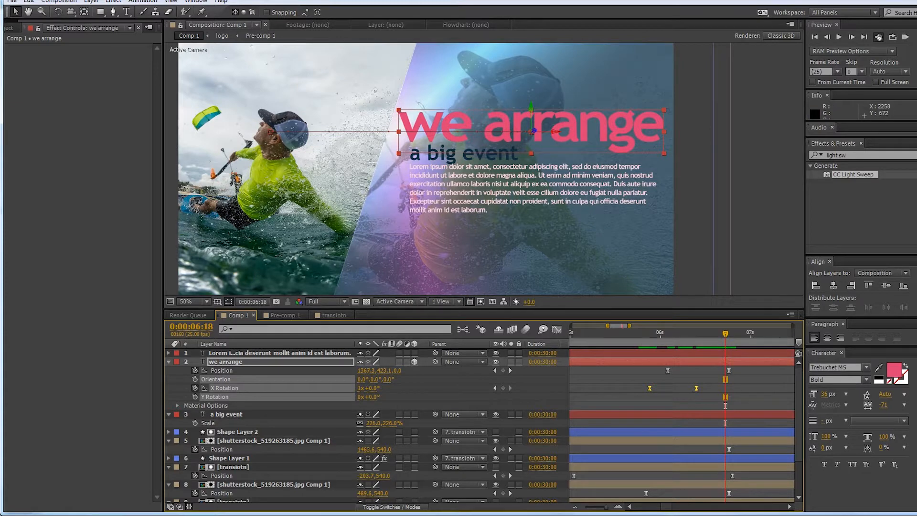
Step: Examine the eased spin and slide of "we arrange" between 0:00:05:20 and 0:00:06:21
{"action": "left_click_drag", "start_coordinate": [725, 333], "coordinate": [670, 333]}
{"action": "scroll", "coordinate": [635, 277], "scroll_direction": "down", "scroll_amount": 2}
{"action": "key", "text": "space"}
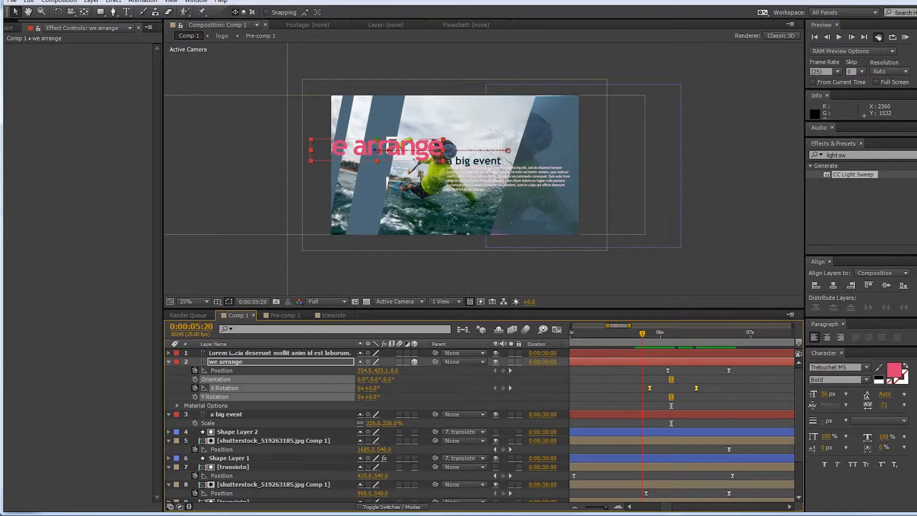
{"action": "key", "text": "space"}
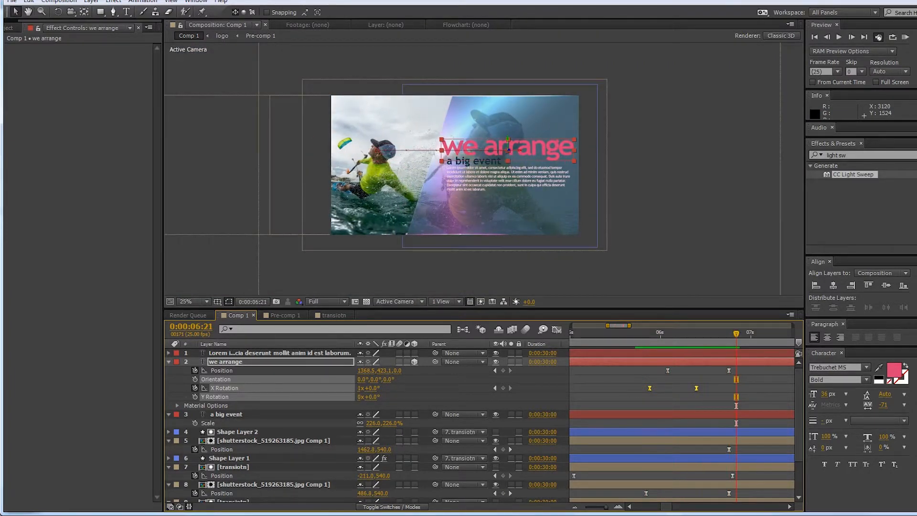
{"action": "left_click_drag", "start_coordinate": [671, 334], "coordinate": [707, 334]}
{"action": "scroll", "coordinate": [418, 154], "scroll_direction": "up", "scroll_amount": 2}
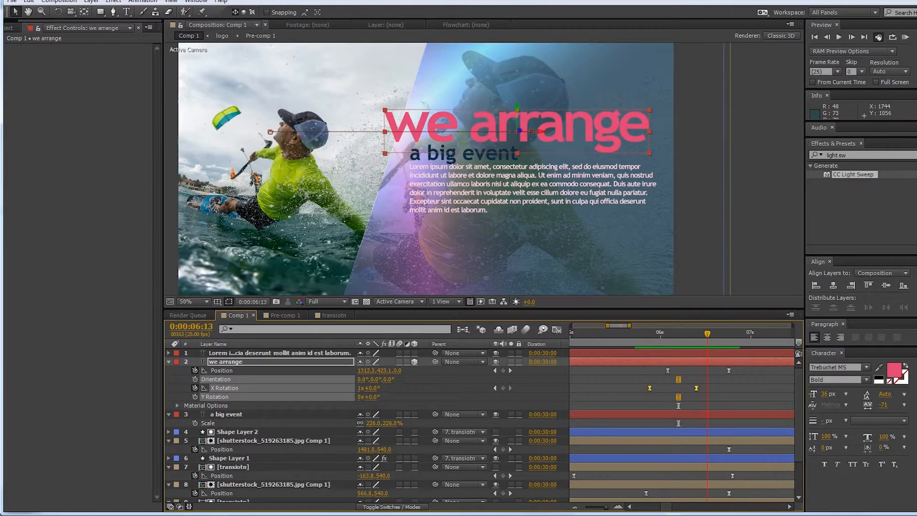
Step: Draw a filled four-sided Pen tool shape with a slanted right edge over the photo's left side, extending outside the frame
{"action": "scroll", "coordinate": [487, 177], "scroll_direction": "down", "scroll_amount": 2}
{"action": "left_click_drag", "start_coordinate": [487, 177], "coordinate": [503, 180]}
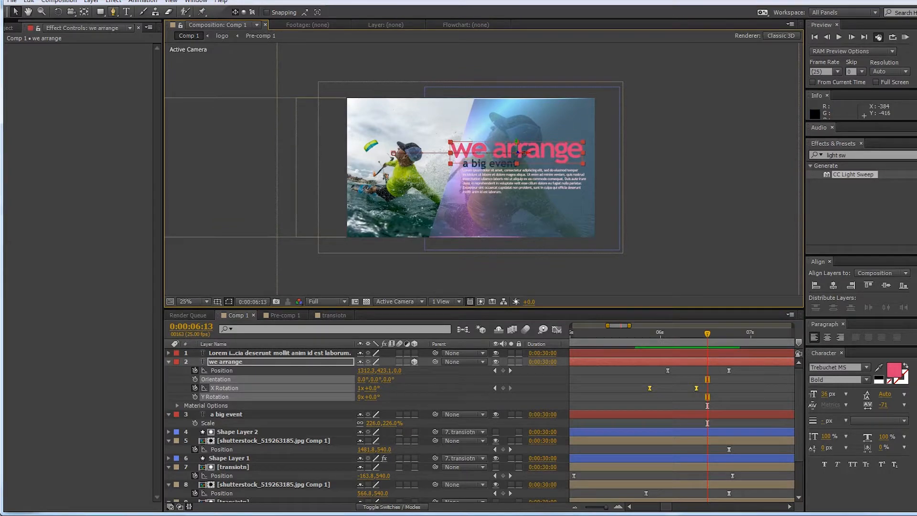
{"action": "key", "text": "g"}
{"action": "left_click", "coordinate": [525, 402]}
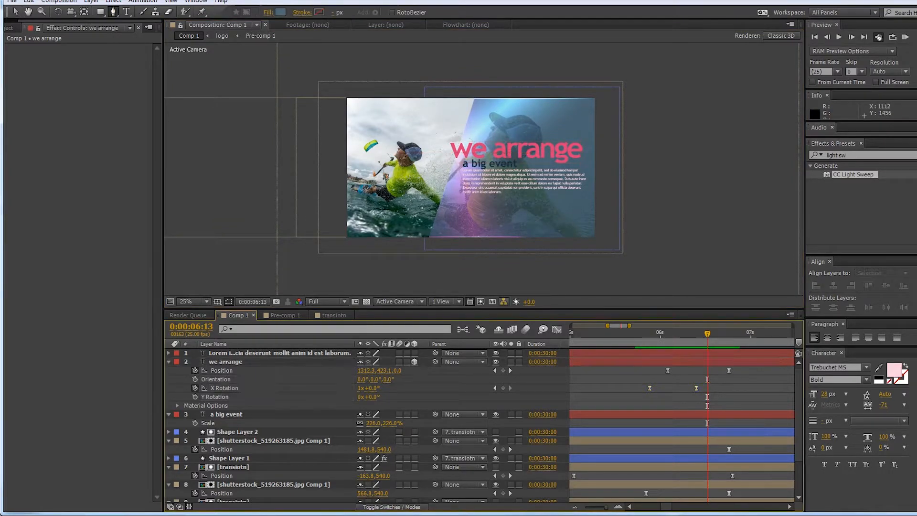
{"action": "left_click", "coordinate": [422, 130]}
{"action": "left_click", "coordinate": [297, 176]}
{"action": "left_click", "coordinate": [294, 119]}
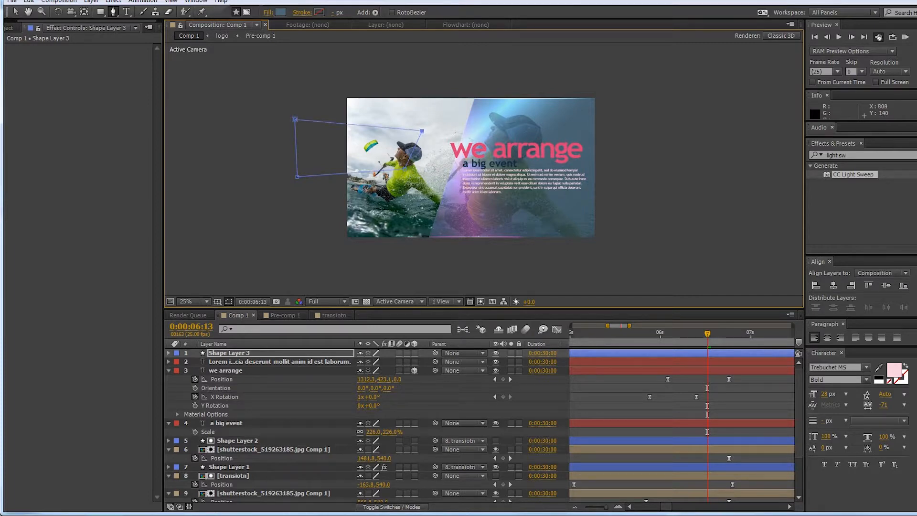
{"action": "left_click", "coordinate": [422, 131]}
{"action": "key", "text": "v"}
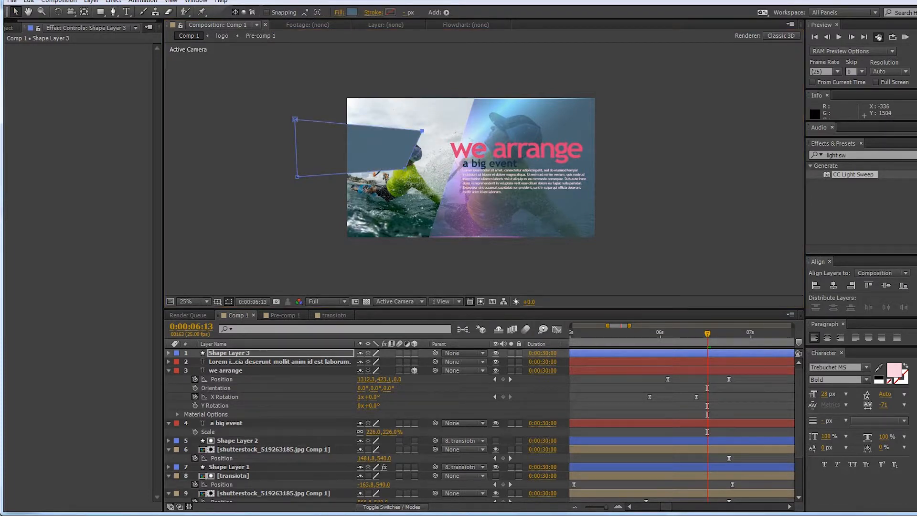
Step: Move the new shape layer below the paragraph layer, directly above "we arrange", and show the track matte options
{"action": "left_click", "coordinate": [239, 352]}
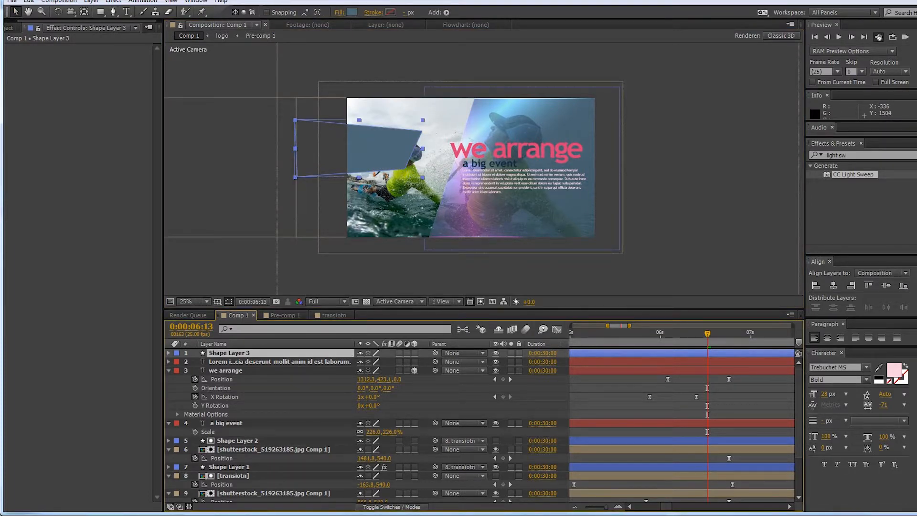
{"action": "left_click_drag", "start_coordinate": [229, 352], "coordinate": [229, 367]}
{"action": "left_click", "coordinate": [227, 371]}
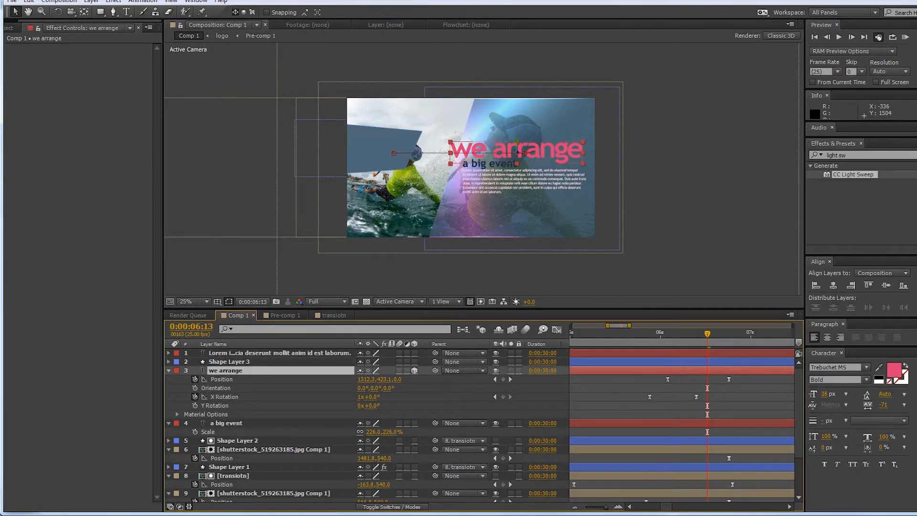
{"action": "left_click", "coordinate": [390, 506]}
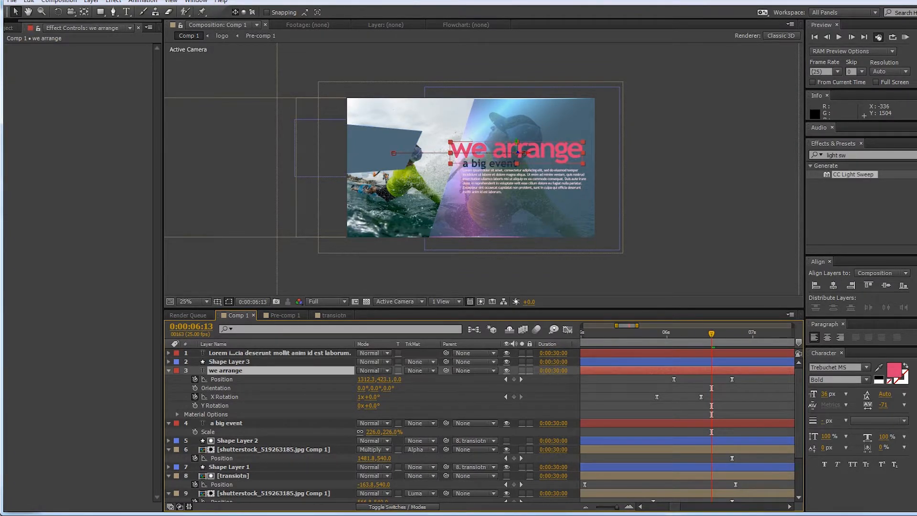
{"action": "left_click", "coordinate": [419, 370]}
{"action": "left_click", "coordinate": [478, 400]}
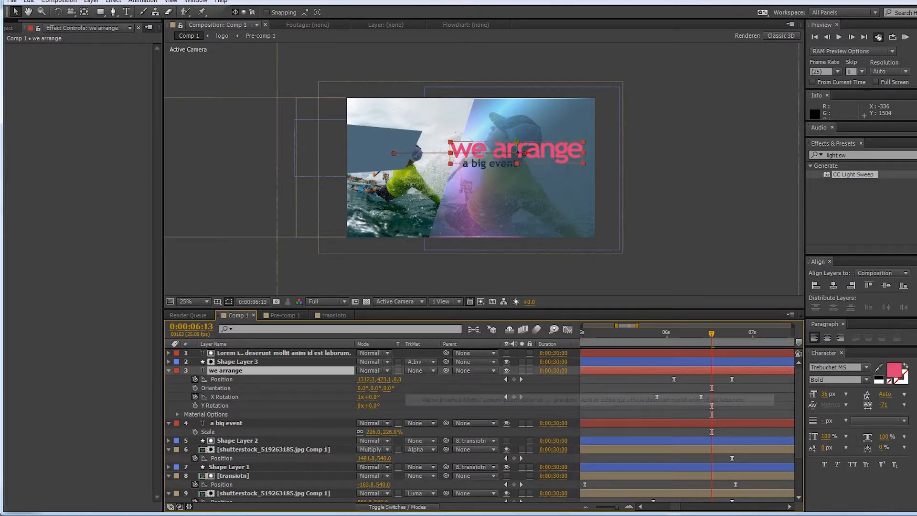
{"action": "key", "text": "ctrl+z"}
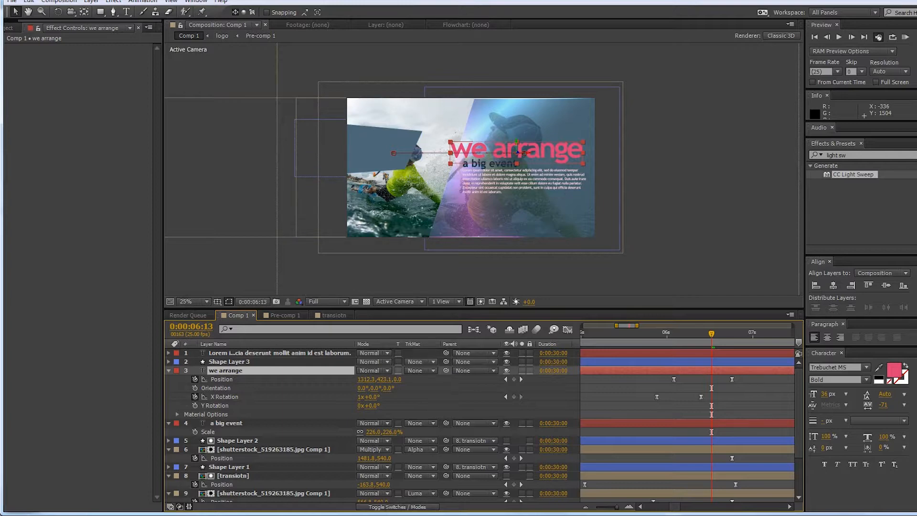
Step: Set the track matte of "we arrange" to Alpha Inverted Matte "Shape Layer 3" and check the masking at 0:00:06:02
{"action": "left_click", "coordinate": [419, 371]}
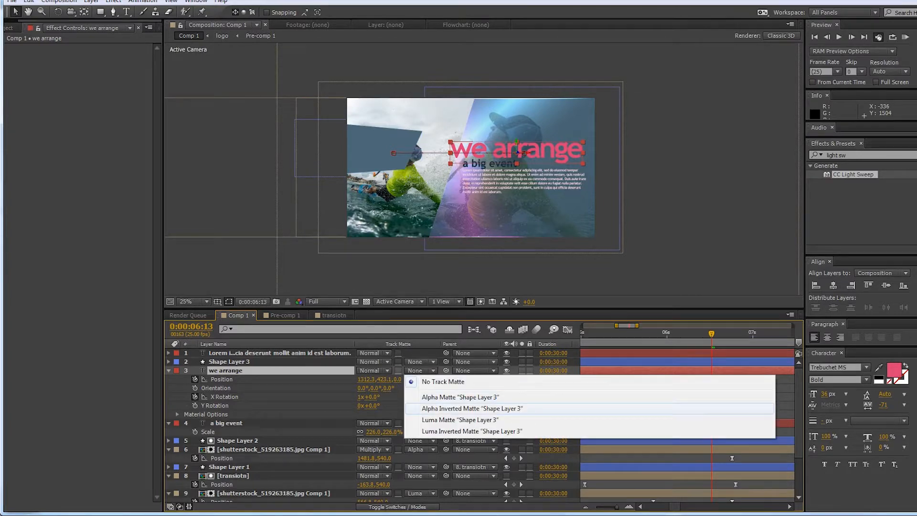
{"action": "left_click", "coordinate": [471, 408]}
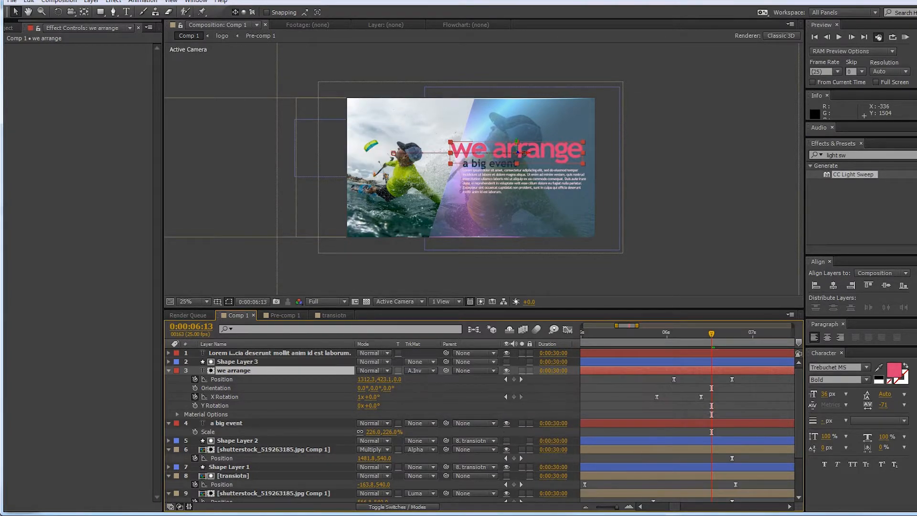
{"action": "left_click_drag", "start_coordinate": [711, 333], "coordinate": [674, 333]}
{"action": "key", "text": "Return"}
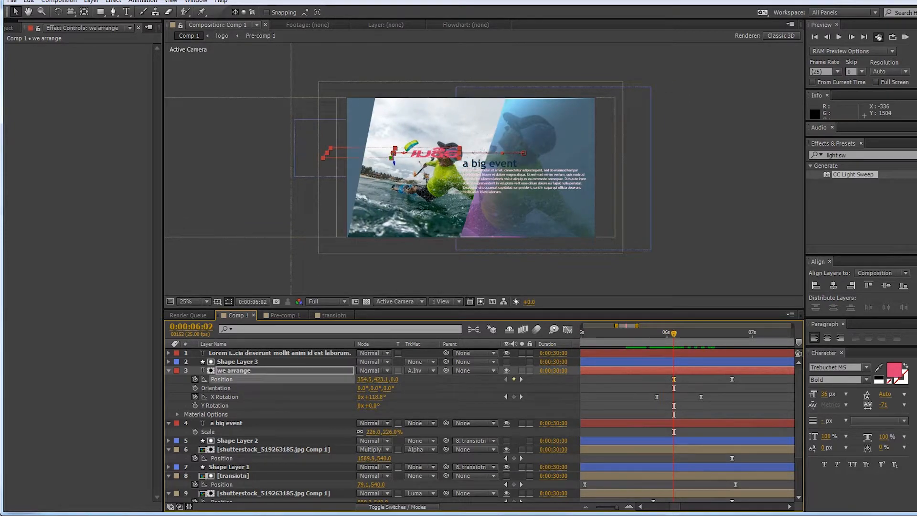
Step: Shift the starting Position keyframe of "we arrange" at 0:00:06:02 farther left, beyond the frame, to X -143.5
{"action": "key", "text": "u"}
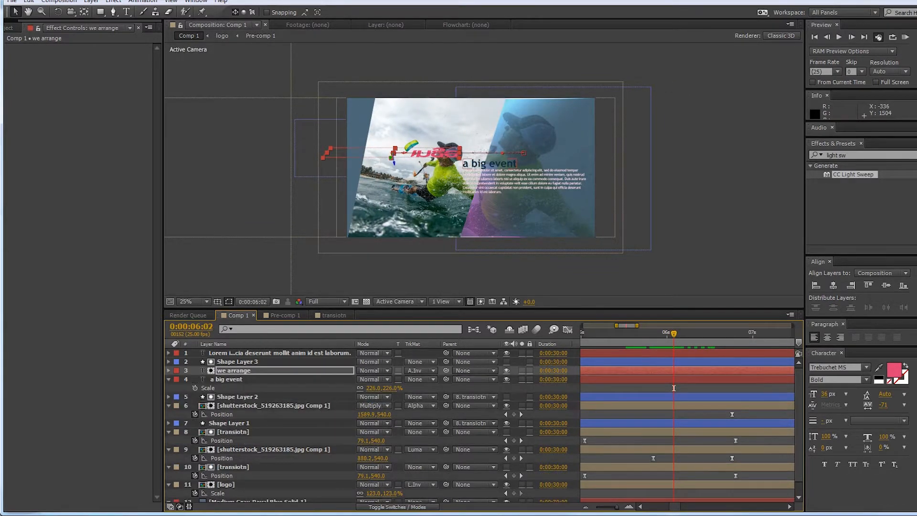
{"action": "key", "text": "p"}
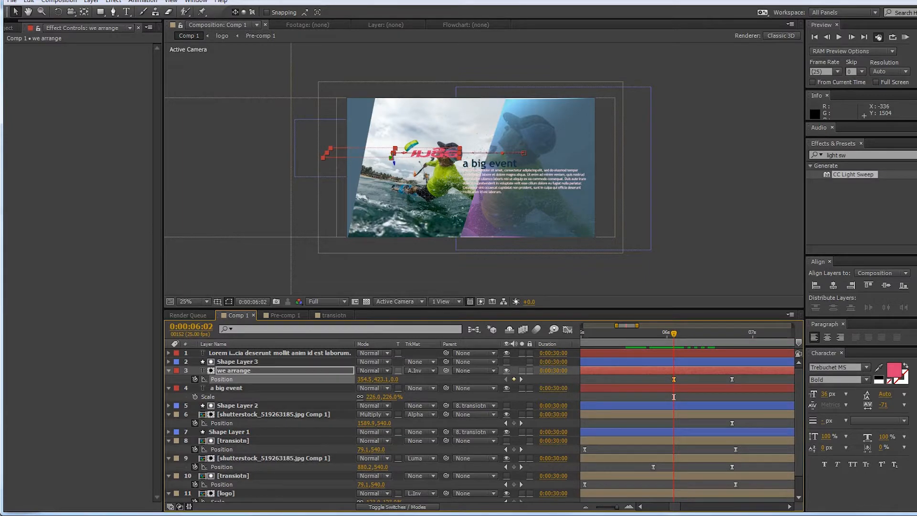
{"action": "key", "text": "shift+Left"}
{"action": "key", "text": "shift+Left"}
{"action": "key", "text": "shift+Left"}
{"action": "key", "text": "shift+Left"}
{"action": "key", "text": "shift+Left"}
{"action": "key", "text": "shift+Left"}
{"action": "key", "text": "shift+Left"}
{"action": "key", "text": "shift+Left"}
{"action": "key", "text": "shift+Left"}
{"action": "key", "text": "shift+Left"}
{"action": "key", "text": "shift+Left"}
{"action": "key", "text": "shift+Left"}
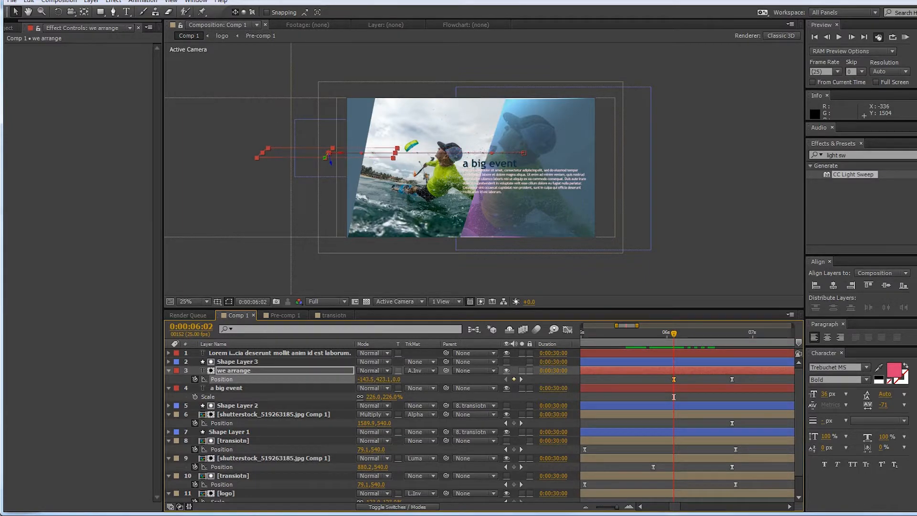
Step: Show the Position and X Rotation keyframes of "we arrange" and preview its masked entrance
{"action": "left_click", "coordinate": [745, 215]}
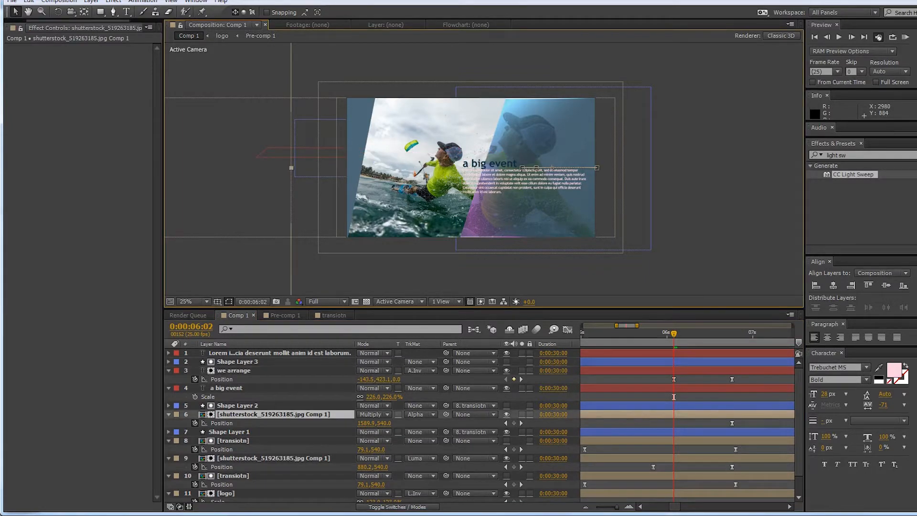
{"action": "key", "text": "p"}
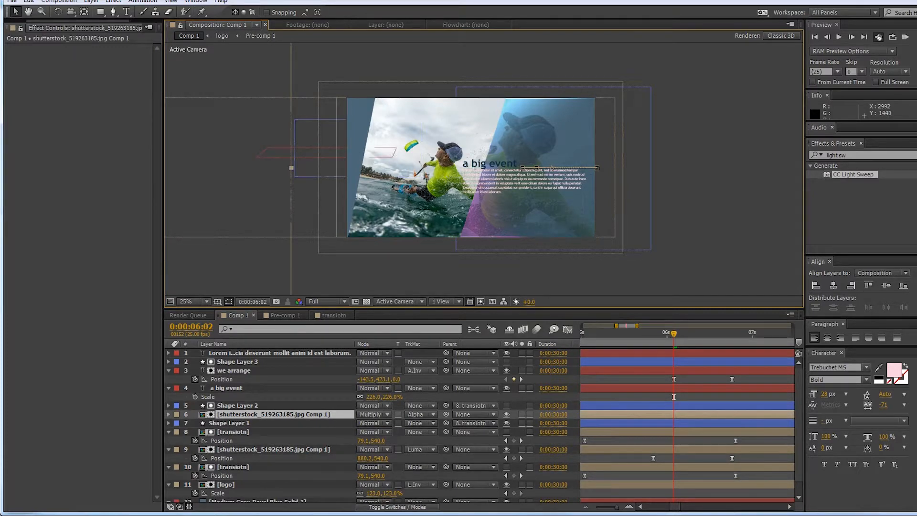
{"action": "left_click", "coordinate": [718, 370]}
{"action": "key", "text": "u"}
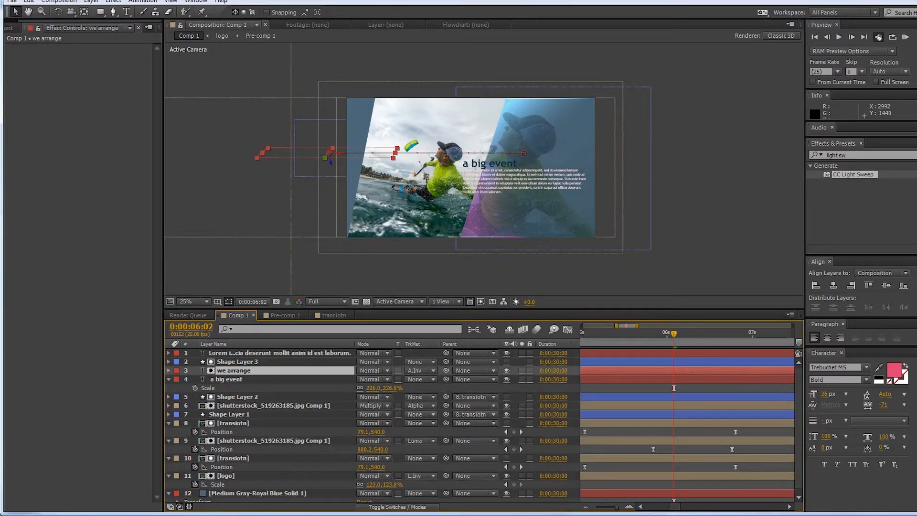
{"action": "left_click_drag", "start_coordinate": [639, 377], "coordinate": [740, 390]}
{"action": "left_click", "coordinate": [740, 403]}
{"action": "key", "text": "space"}
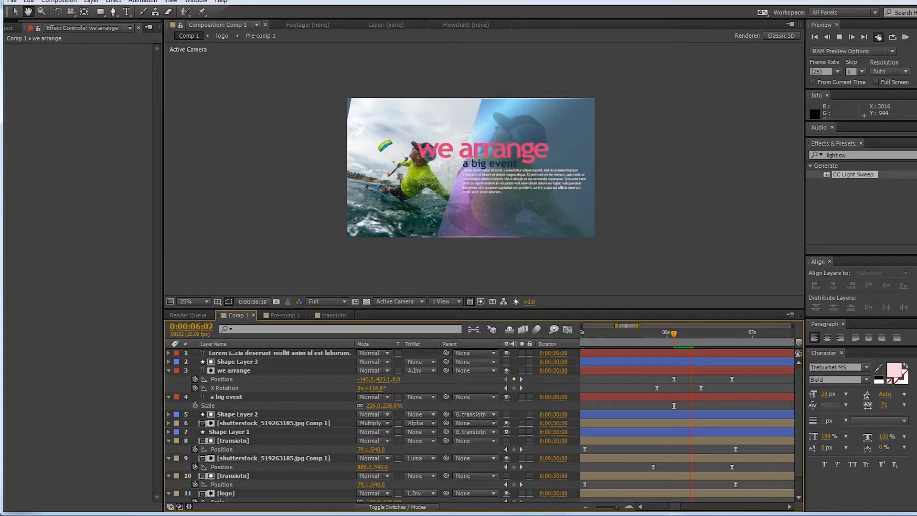
{"action": "key", "text": "space"}
{"action": "key", "text": "space"}
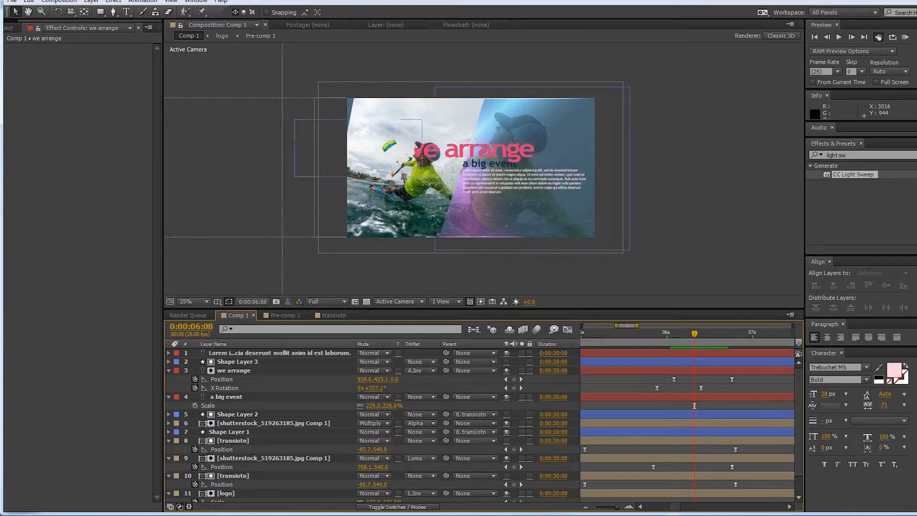
Step: Enable motion blur for the "we arrange" layer and for the whole composition
{"action": "left_click", "coordinate": [234, 370]}
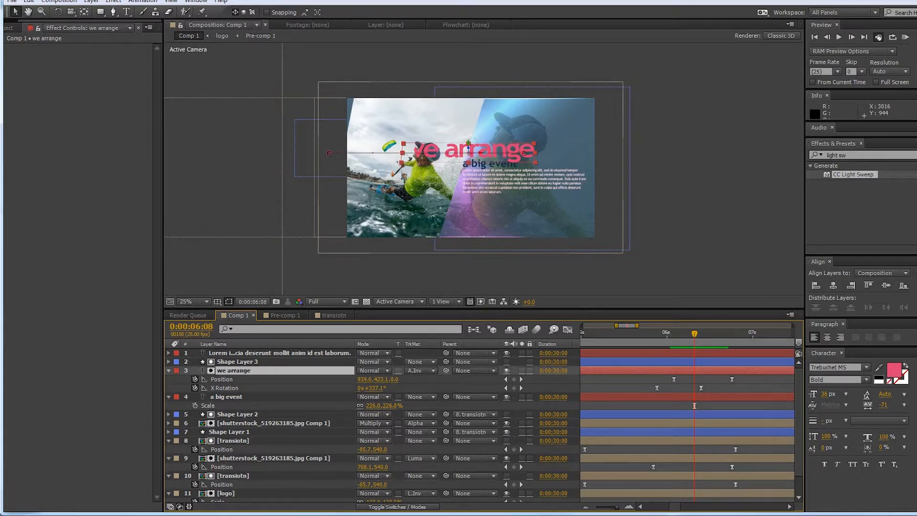
{"action": "key", "text": "F4"}
{"action": "left_click", "coordinate": [399, 370]}
{"action": "left_click", "coordinate": [526, 329]}
Step: Examine the motion-blurred entrance of "we arrange" from 0:00:05:21 to 0:00:06:17, magnified to 50%
{"action": "key", "text": "space"}
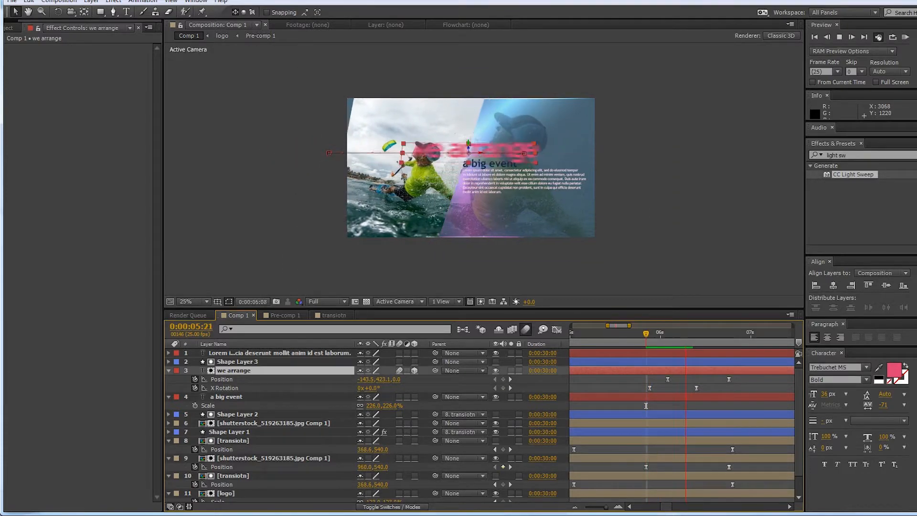
{"action": "key", "text": "space"}
{"action": "key", "text": "space"}
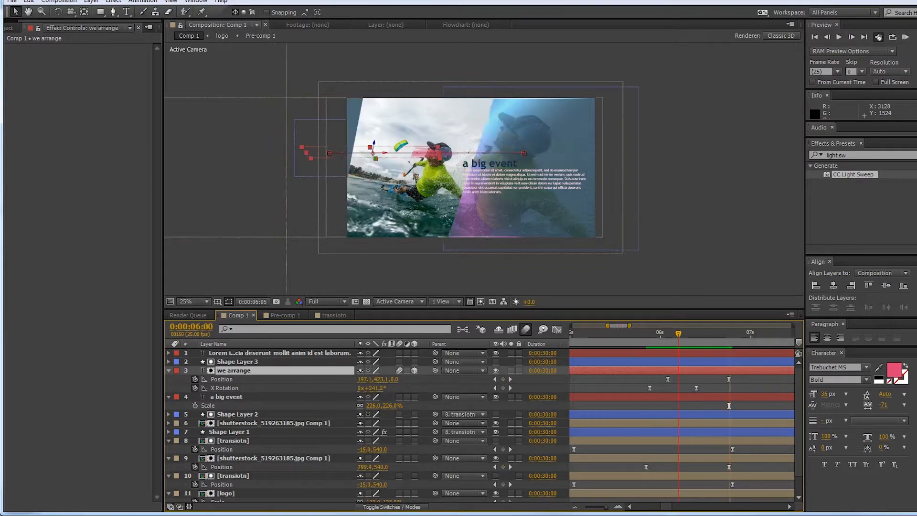
{"action": "scroll", "coordinate": [506, 157], "scroll_direction": "up", "scroll_amount": 2}
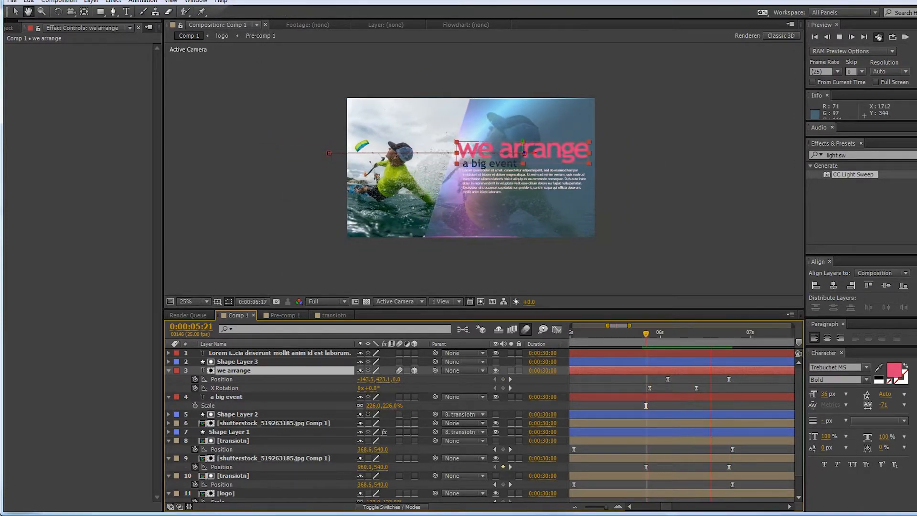
{"action": "scroll", "coordinate": [501, 157], "scroll_direction": "down", "scroll_amount": 2}
{"action": "scroll", "coordinate": [525, 154], "scroll_direction": "up", "scroll_amount": 2}
{"action": "scroll", "coordinate": [538, 154], "scroll_direction": "down", "scroll_amount": 2}
{"action": "scroll", "coordinate": [499, 143], "scroll_direction": "up", "scroll_amount": 2}
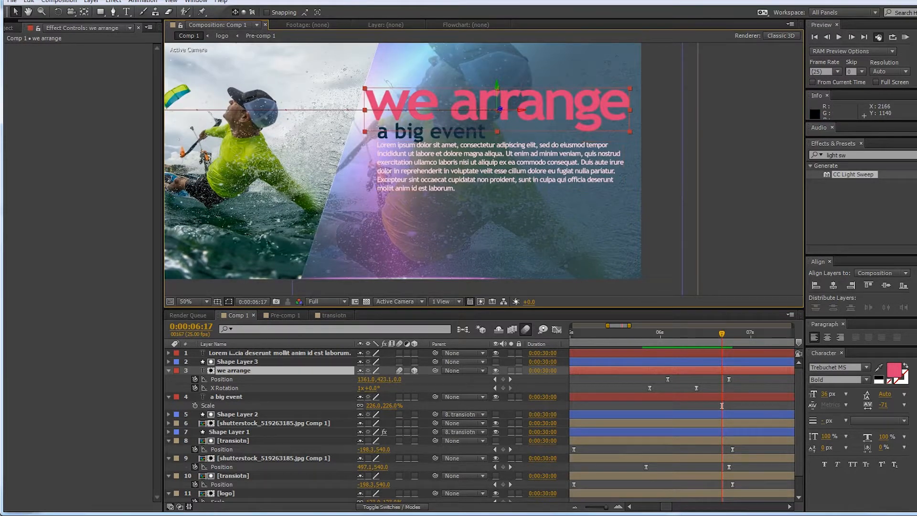
{"action": "key", "text": "space"}
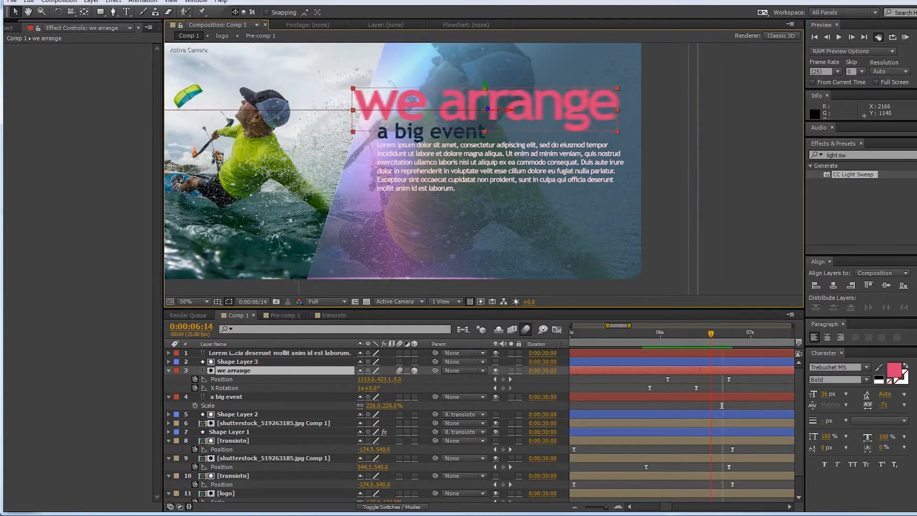
{"action": "key", "text": "space"}
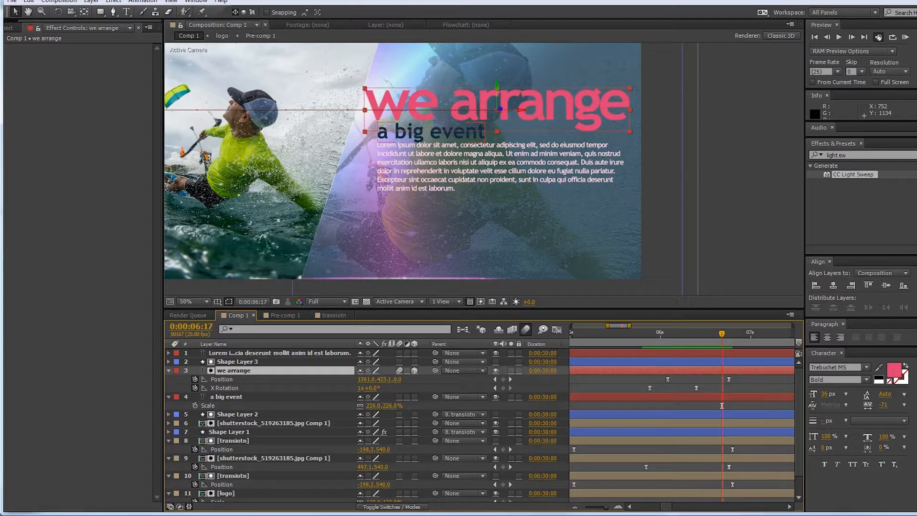
Step: Add Position keyframes at 0:00:06:17 to the "a big event" layer and the Lorem ipsum paragraph layer
{"action": "key", "text": "ctrl+Down"}
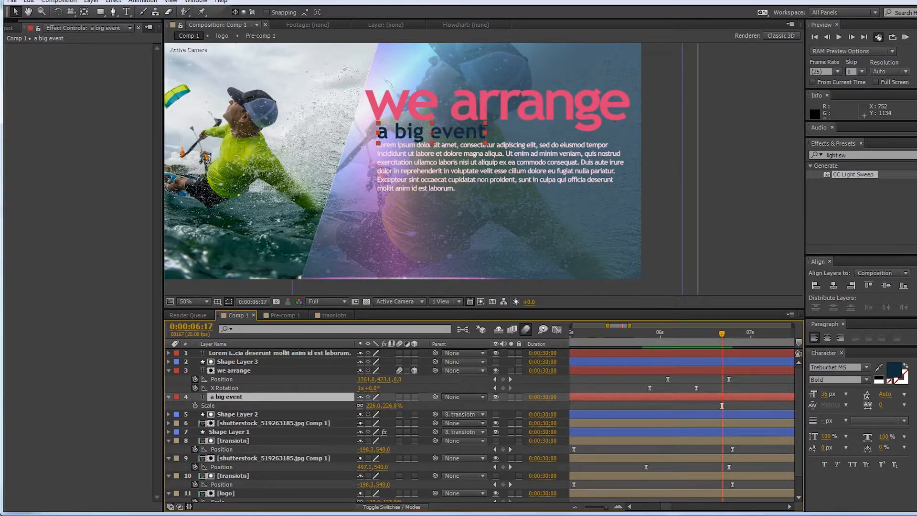
{"action": "key", "text": "p"}
{"action": "key", "text": "alt+shift+p"}
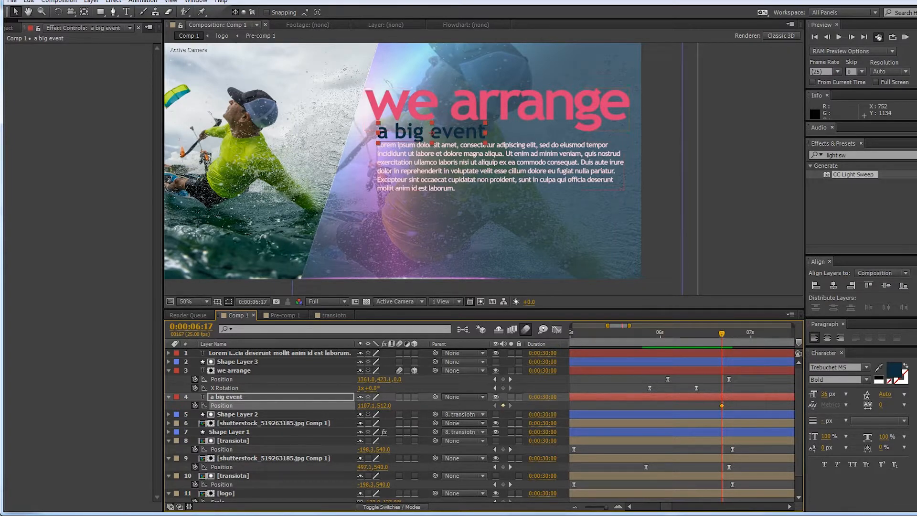
{"action": "left_click", "coordinate": [281, 353]}
{"action": "key", "text": "alt+shift+p"}
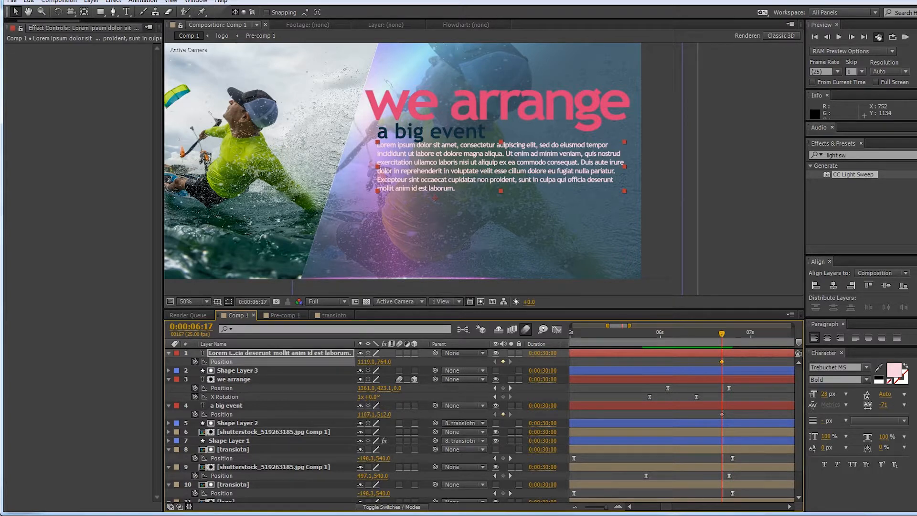
Step: Keyframe both lower text layers lower at 0:00:06:07, with the paragraph at Y 927 and "a big event" at Y 675, and preview the rise
{"action": "left_click", "coordinate": [280, 353]}
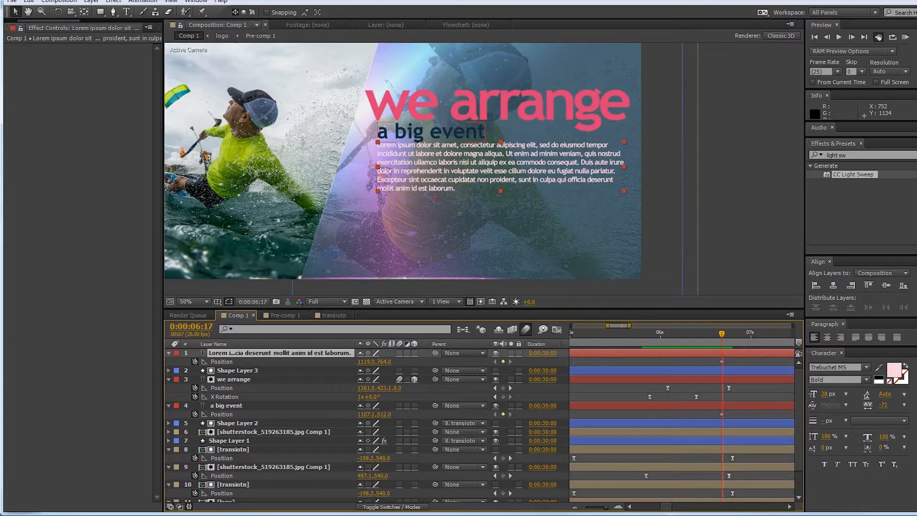
{"action": "left_click", "coordinate": [238, 406], "text": "ctrl"}
{"action": "key", "text": "u"}
{"action": "key", "text": "u"}
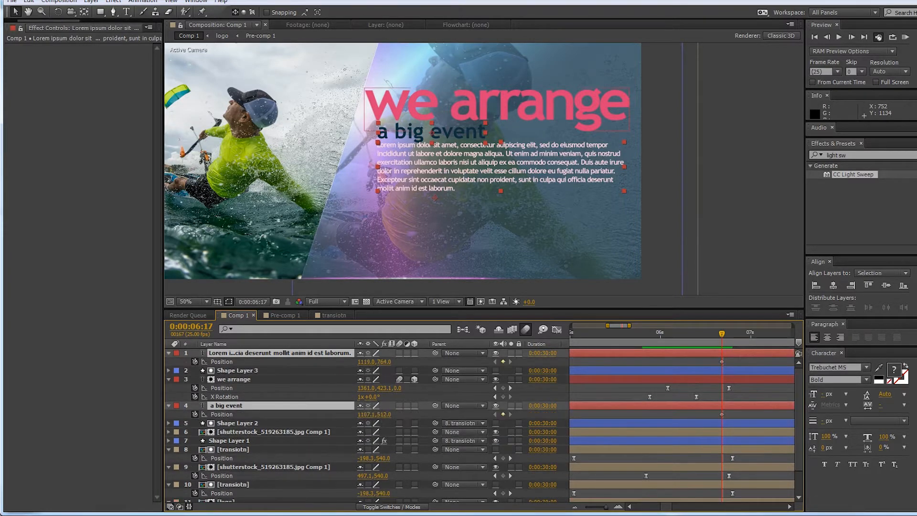
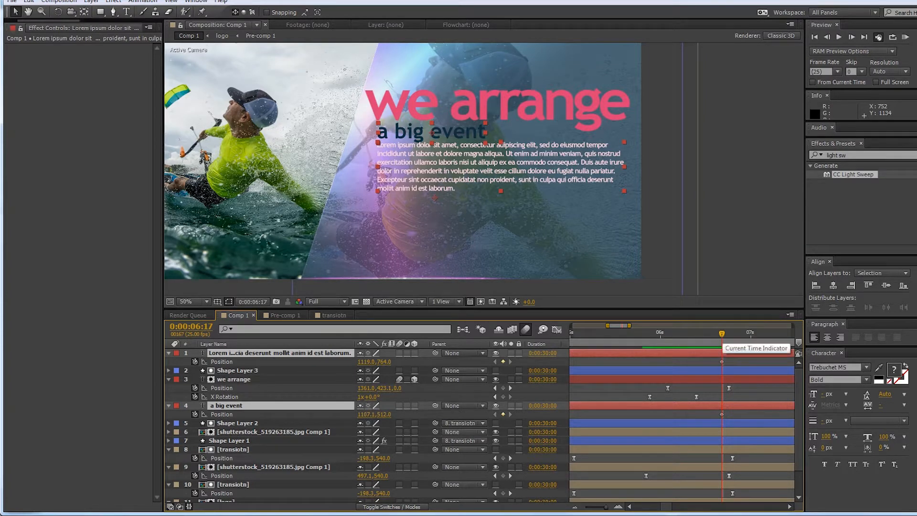
{"action": "key", "text": "shift+Page_Up"}
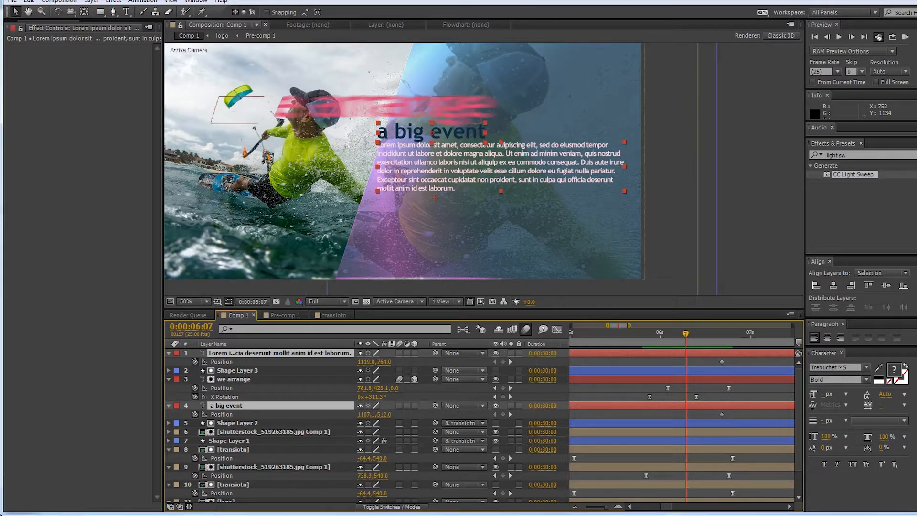
{"action": "left_click_drag", "start_coordinate": [383, 362], "coordinate": [460, 362]}
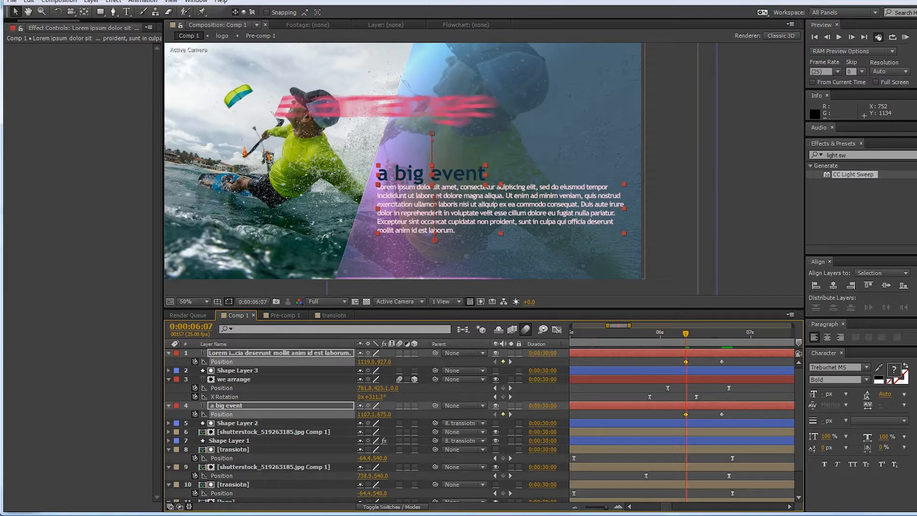
{"action": "key", "text": "space"}
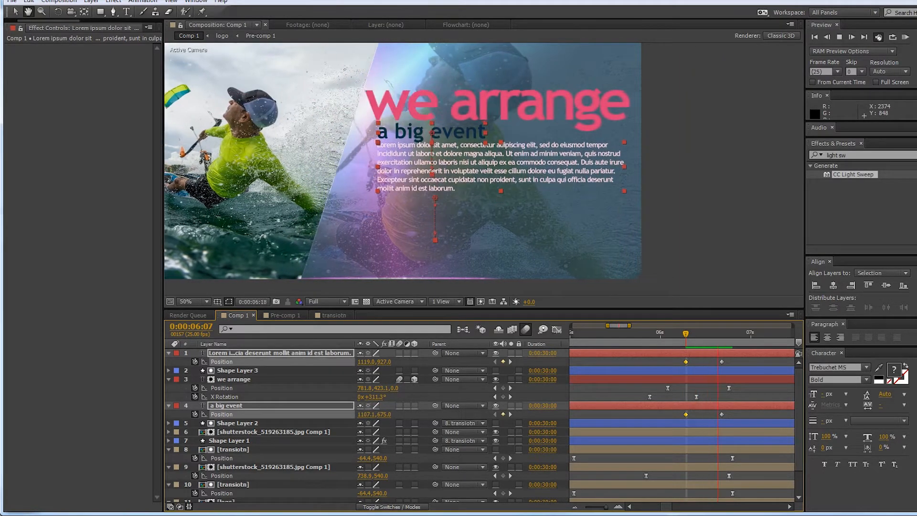
{"action": "key", "text": "space"}
{"action": "key", "text": "comma"}
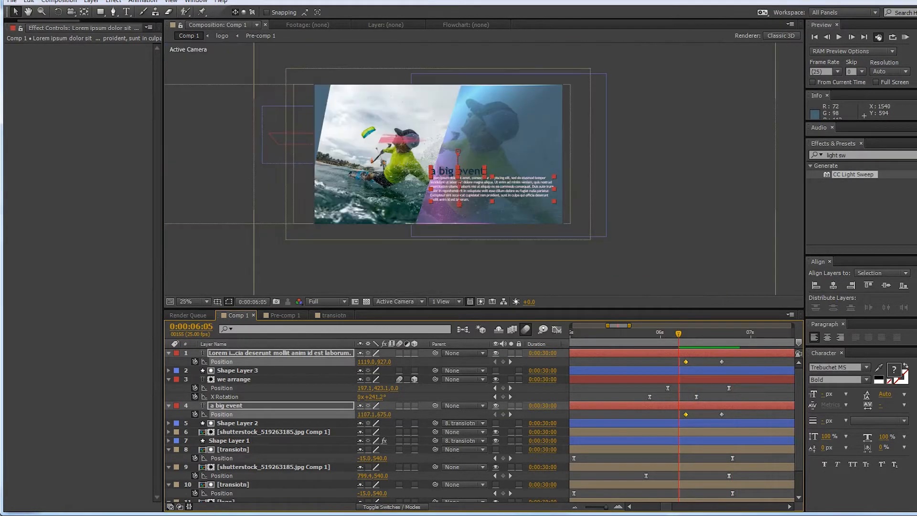
{"action": "key", "text": "period"}
{"action": "key", "text": "space"}
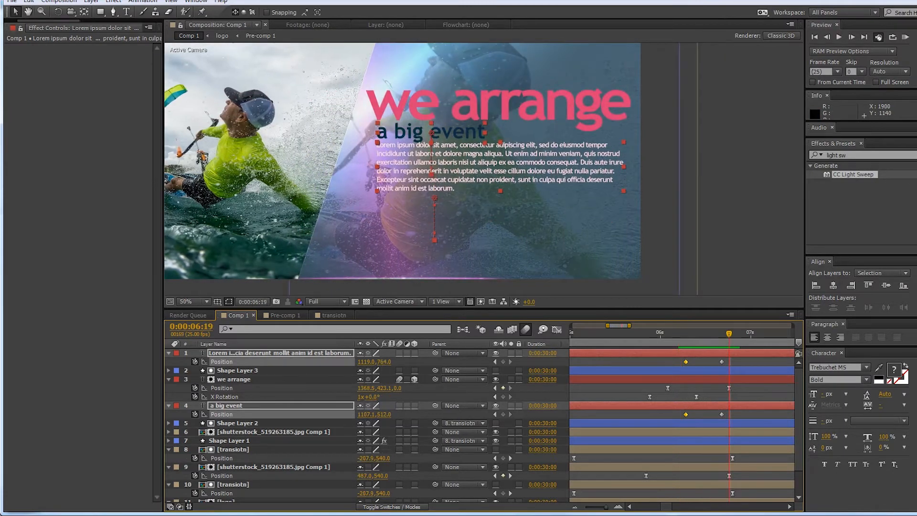
{"action": "key", "text": "space"}
Step: Apply Easy Ease to both Position keyframes of the paragraph and of "a big event", and check the motion
{"action": "left_click_drag", "start_coordinate": [669, 359], "coordinate": [735, 366]}
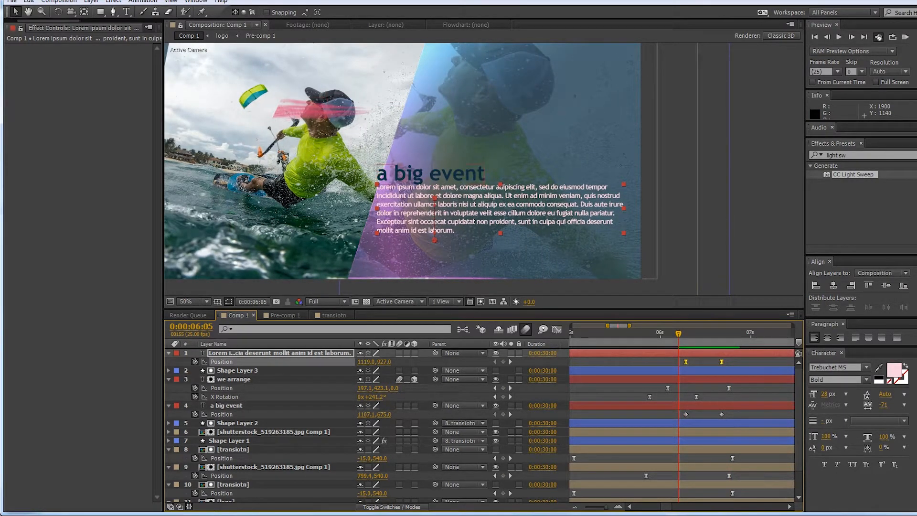
{"action": "left_click", "coordinate": [221, 414]}
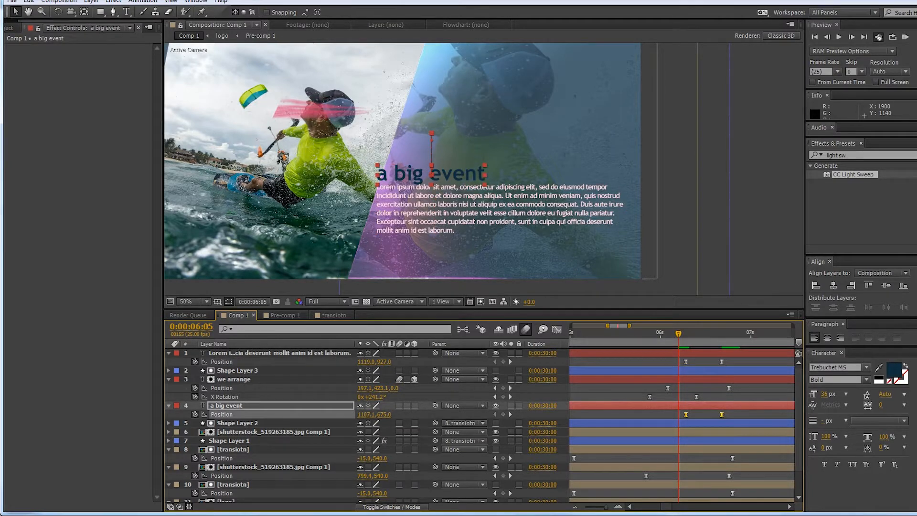
{"action": "key", "text": "space"}
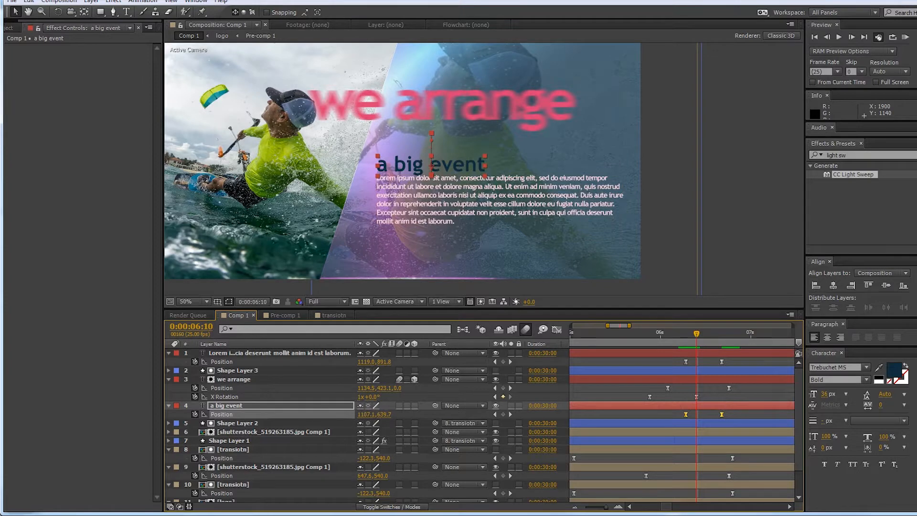
Step: Reshape the Position speed curve of "a big event" in the Graph Editor for a fast start and a long slowdown
{"action": "left_click", "coordinate": [556, 329]}
{"action": "mouse_move", "coordinate": [709, 465]}
{"action": "left_mouse_down"}
{"action": "mouse_move", "coordinate": [736, 486]}
{"action": "mouse_move", "coordinate": [704, 477]}
{"action": "left_mouse_up"}
{"action": "key", "text": "shift+F3"}
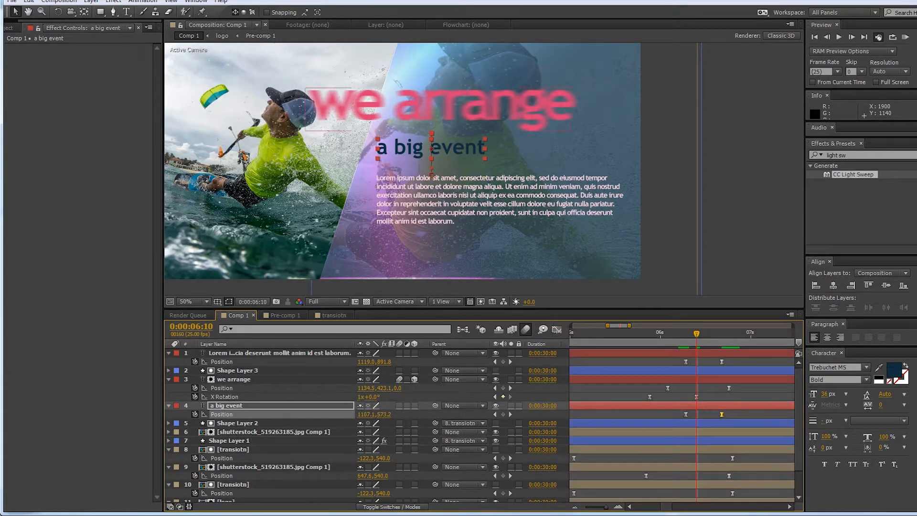
Step: Reshape the paragraph's Position speed curve to peak early above 1500 px/sec and ease out slowly
{"action": "left_click", "coordinate": [686, 361]}
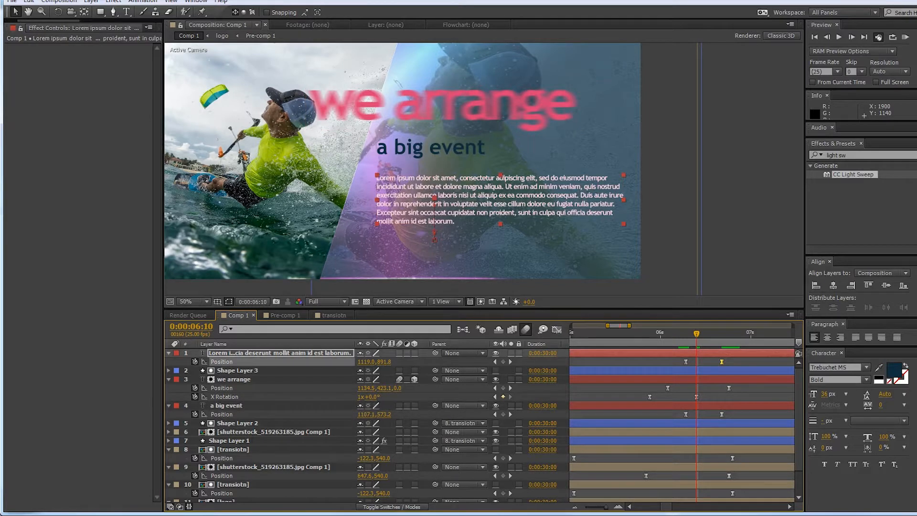
{"action": "key", "text": "shift+F3"}
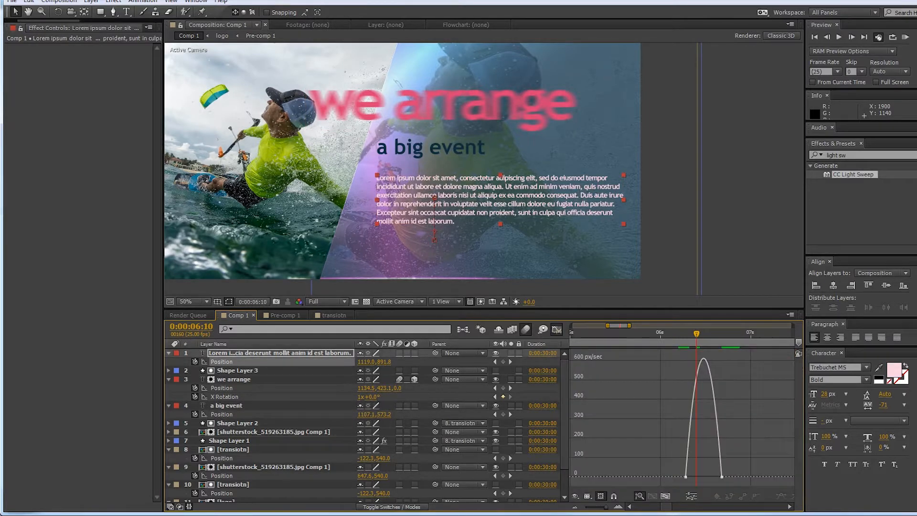
{"action": "left_click_drag", "start_coordinate": [717, 477], "coordinate": [704, 476]}
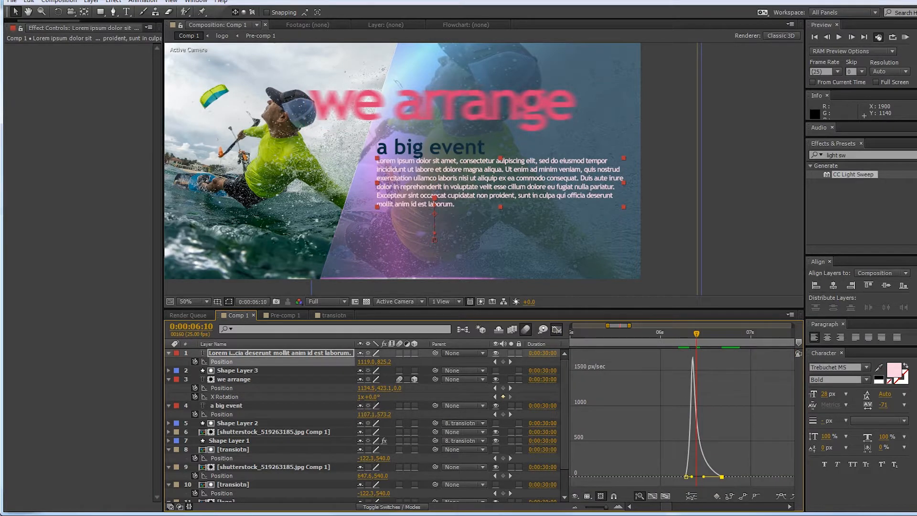
{"action": "key", "text": "shift+F3"}
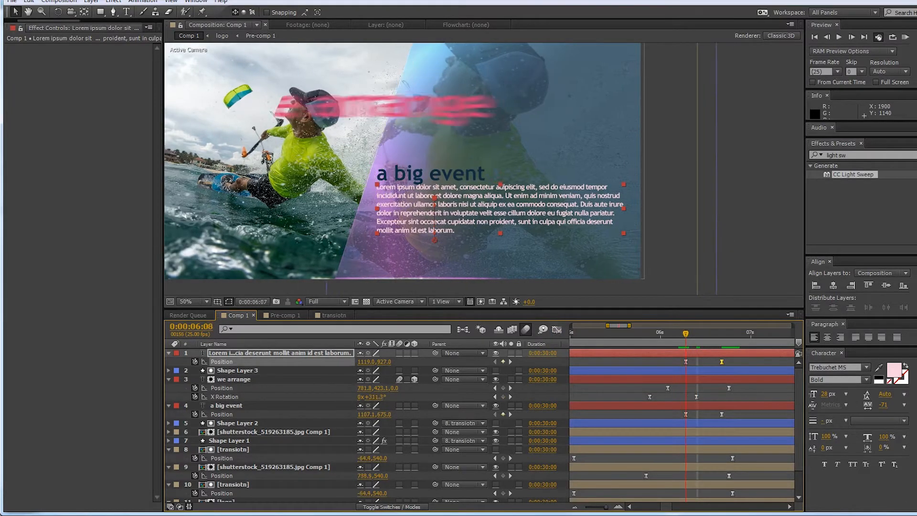
{"action": "key", "text": "Return"}
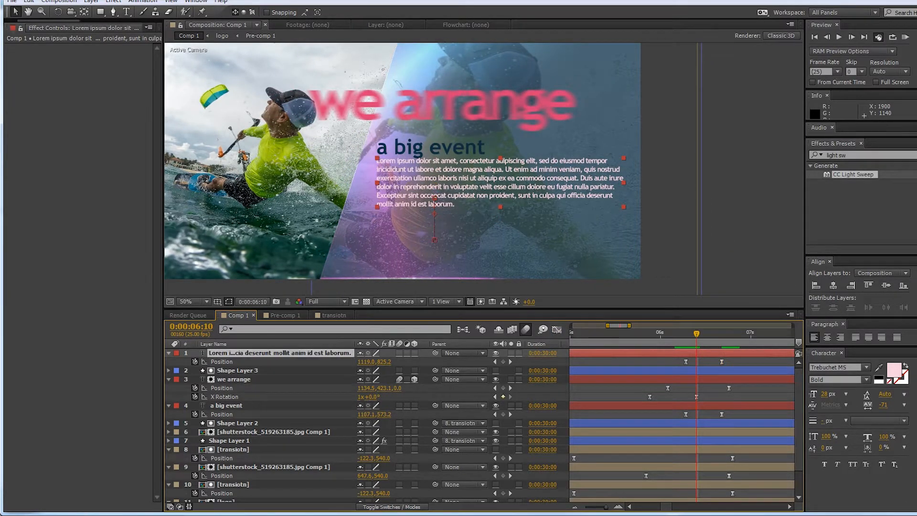
Step: Shift both Position keyframes of the paragraph about two frames later and preview the delayed rise
{"action": "left_click_drag", "start_coordinate": [734, 353], "coordinate": [739, 353]}
{"action": "key", "text": "space"}
{"action": "key", "text": "space"}
{"action": "left_click_drag", "start_coordinate": [722, 333], "coordinate": [700, 333]}
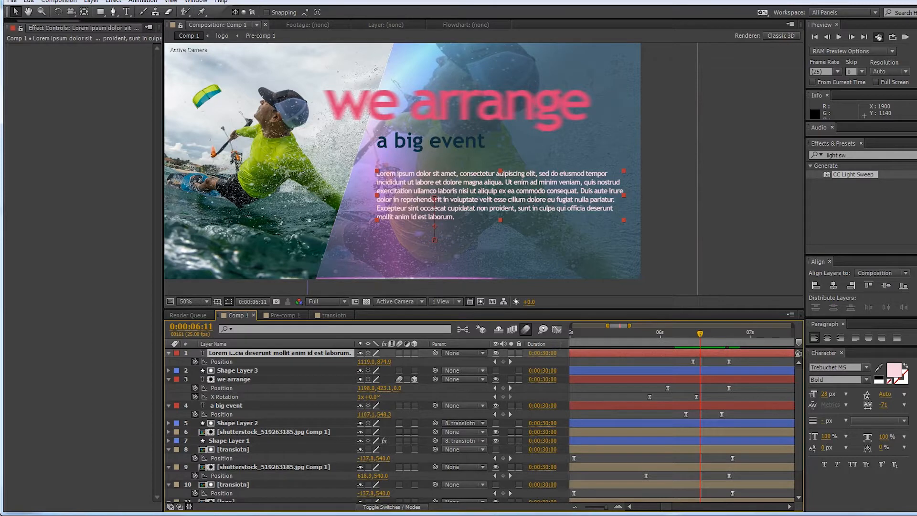
Step: Add a 100% Opacity keyframe to the paragraph about three frames after 0:00:06:12 and return to that time
{"action": "key", "text": "t"}
{"action": "left_click", "coordinate": [195, 361]}
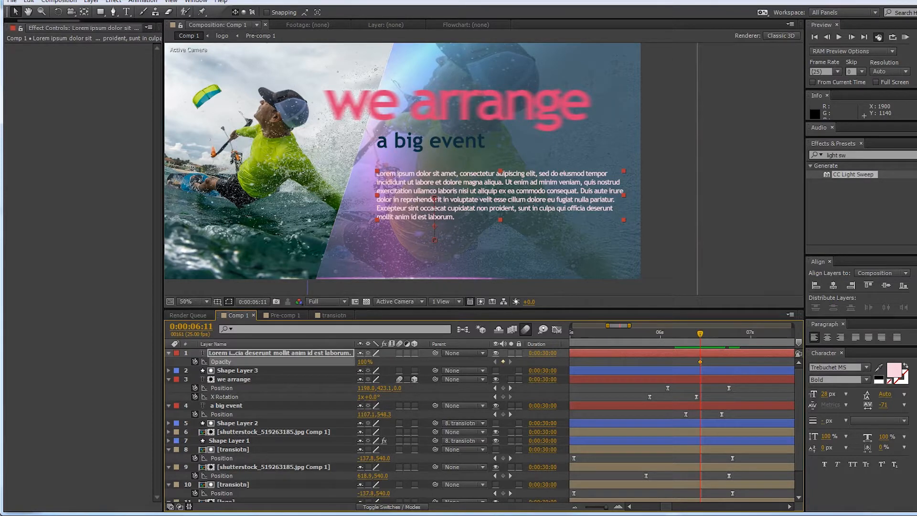
{"action": "left_click_drag", "start_coordinate": [700, 333], "coordinate": [714, 333]}
{"action": "key", "text": "Page_Up"}
{"action": "key", "text": "Page_Up"}
{"action": "key", "text": "Page_Up"}
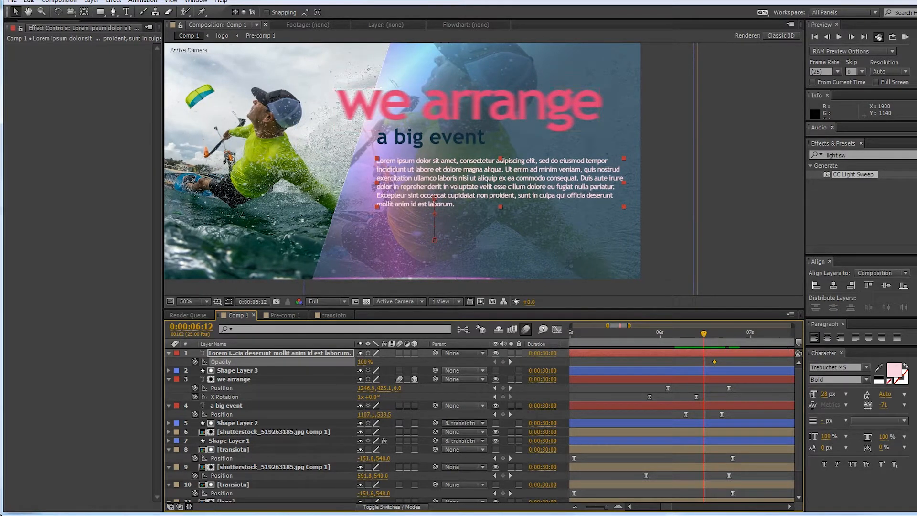
Step: Set the paragraph's Opacity to 0% at 0:00:06:12, apply Easy Ease to both Opacity keyframes, and preview the fade-in
{"action": "left_click_drag", "start_coordinate": [359, 362], "coordinate": [313, 362]}
{"action": "left_click_drag", "start_coordinate": [694, 362], "coordinate": [729, 363]}
{"action": "key", "text": "space"}
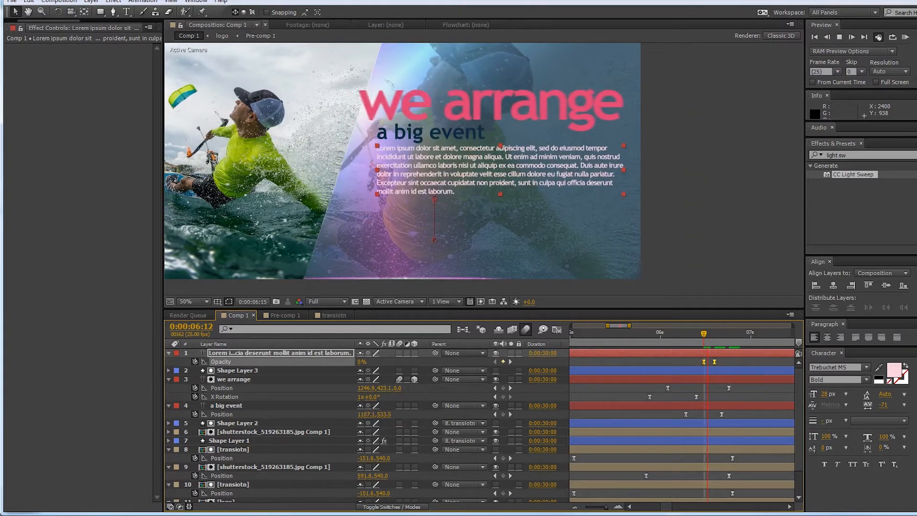
{"action": "key", "text": "space"}
{"action": "left_click", "coordinate": [703, 333]}
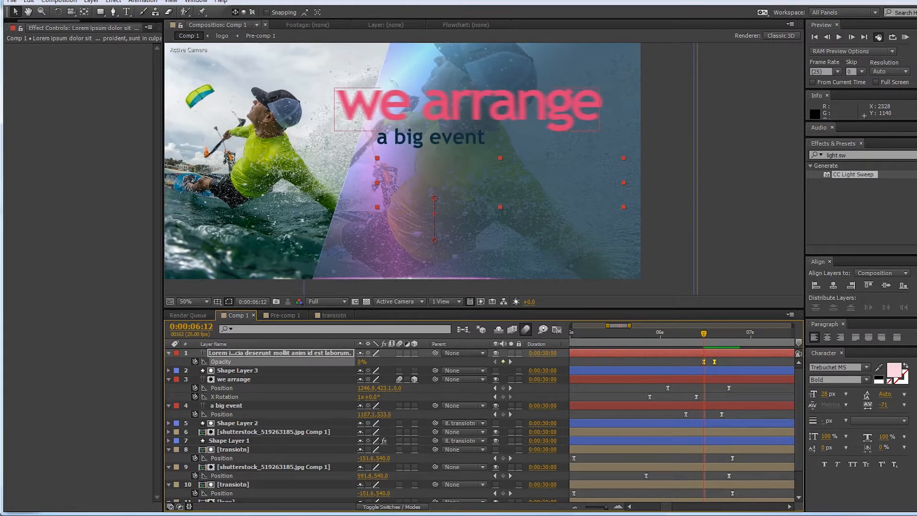
{"action": "left_click", "coordinate": [238, 370]}
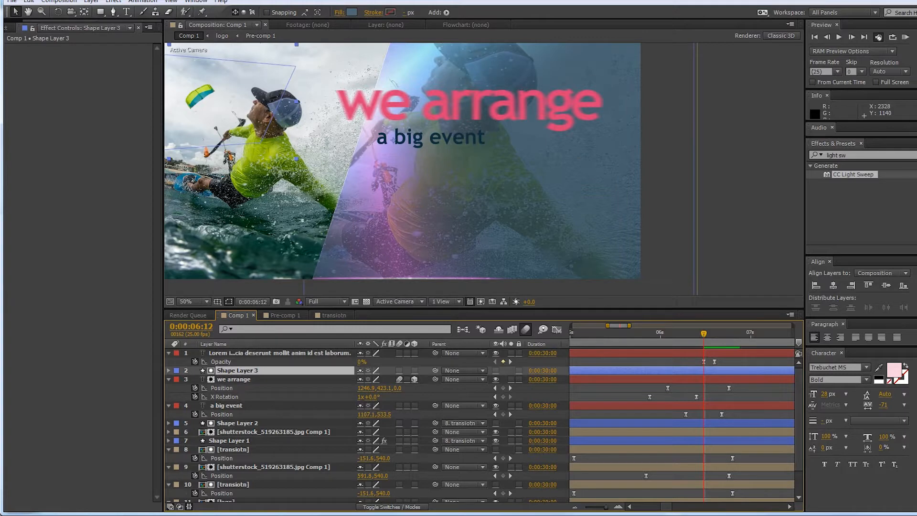
{"action": "key", "text": "space"}
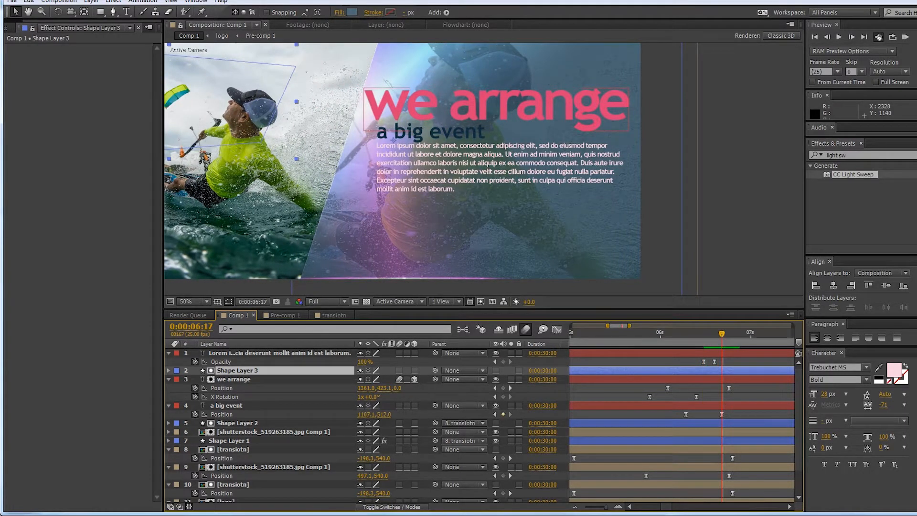
Step: Enable Opacity keyframing on "a big event" and copy the paragraph's two Opacity keyframes onto it at 0:00:06:17
{"action": "left_click", "coordinate": [496, 379]}
{"action": "left_click", "coordinate": [495, 405]}
{"action": "left_click", "coordinate": [495, 405]}
{"action": "left_click", "coordinate": [226, 405]}
{"action": "key", "text": "t"}
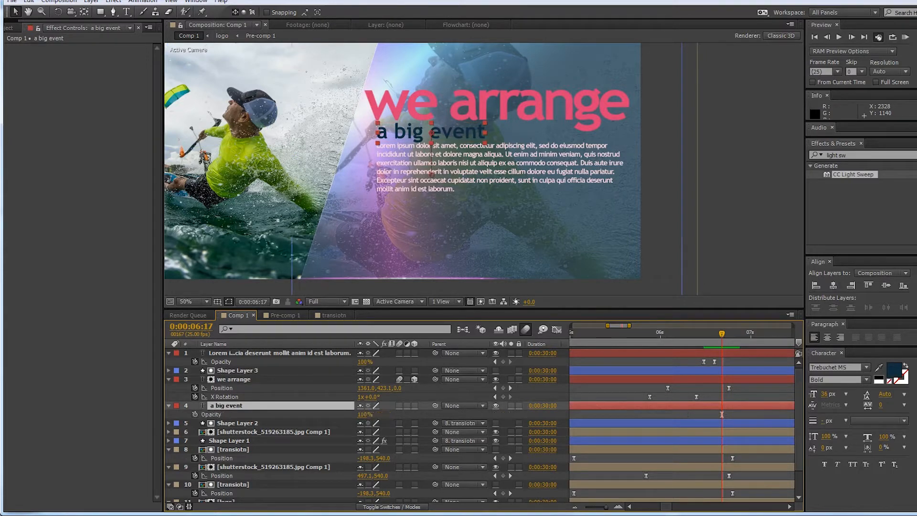
{"action": "key", "text": "alt+shift+t"}
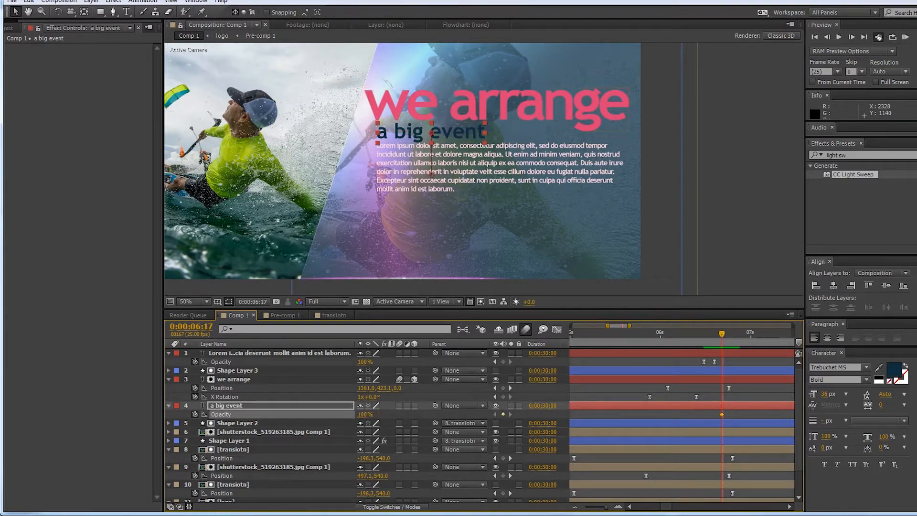
{"action": "left_click_drag", "start_coordinate": [696, 358], "coordinate": [719, 365]}
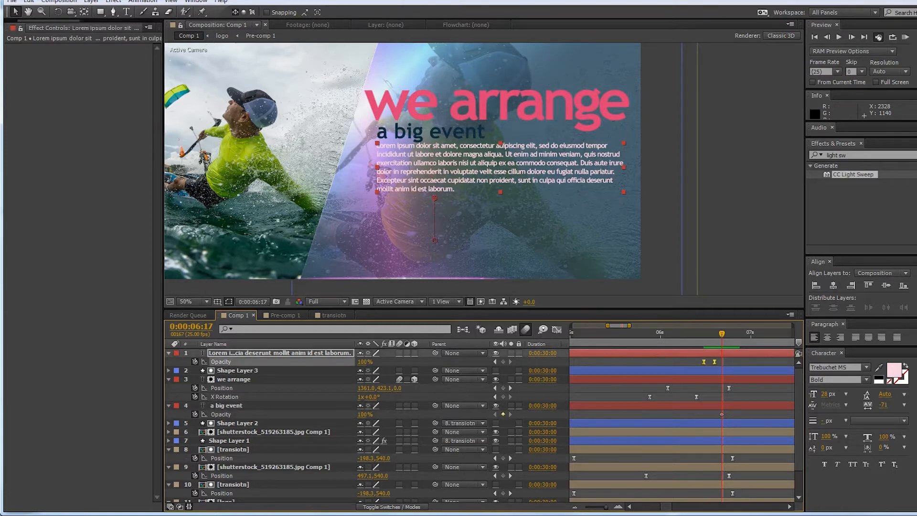
{"action": "left_click", "coordinate": [226, 406]}
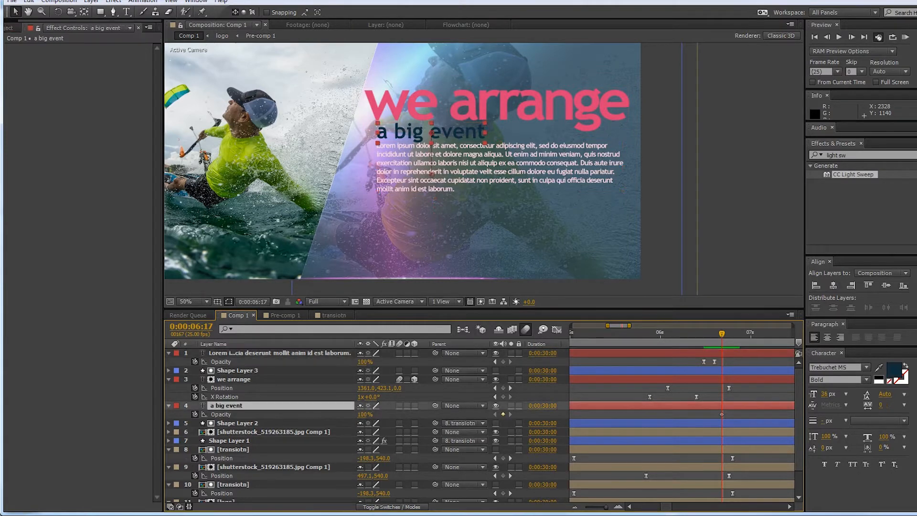
{"action": "left_click", "coordinate": [221, 415]}
{"action": "key", "text": "ctrl+v"}
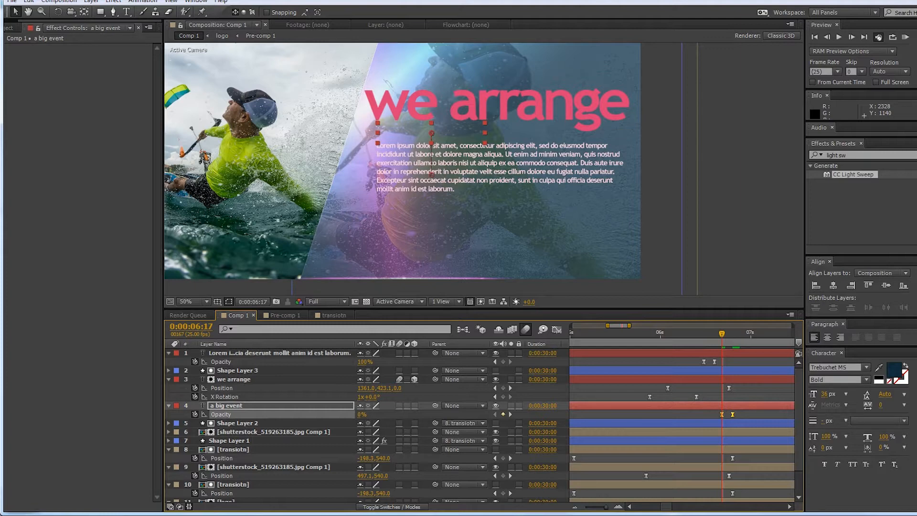
Step: Move both Opacity keyframes of "a big event" earlier so that its fade-in ends at 0:00:06:14
{"action": "key", "text": "alt+Left"}
{"action": "key", "text": "alt+Left"}
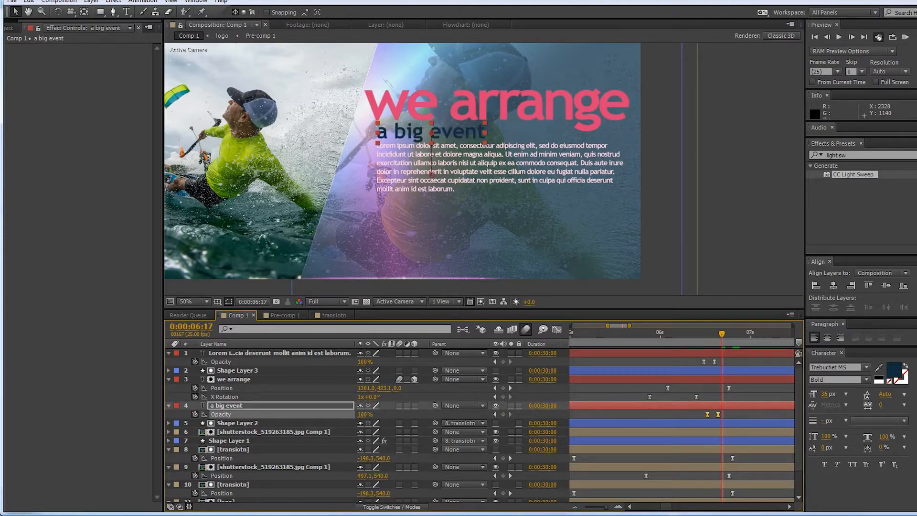
{"action": "key", "text": "Page_Up"}
{"action": "key", "text": "Page_Up"}
{"action": "key", "text": "Page_Up"}
{"action": "key", "text": "Page_Up"}
{"action": "key", "text": "Page_Up"}
{"action": "key", "text": "Page_Up"}
{"action": "key", "text": "Page_Down"}
{"action": "key", "text": "Page_Down"}
{"action": "key", "text": "Page_Down"}
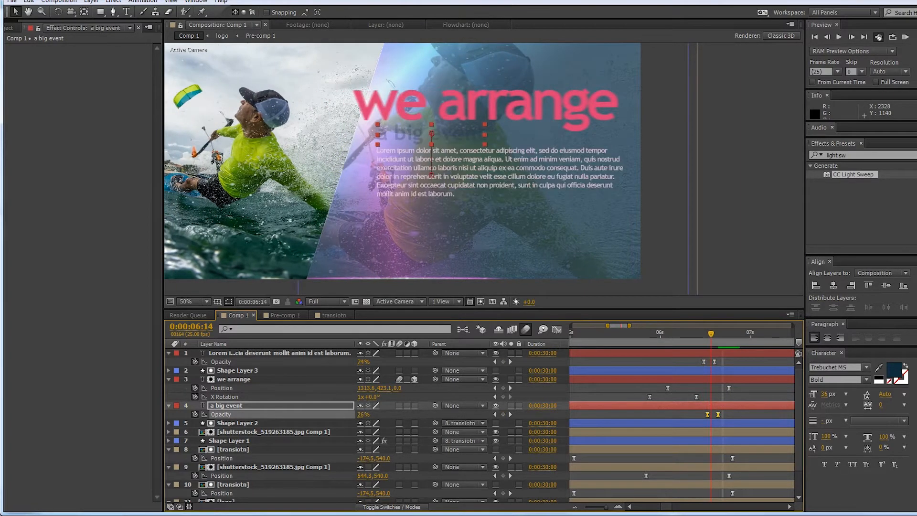
{"action": "key", "text": "alt+Left"}
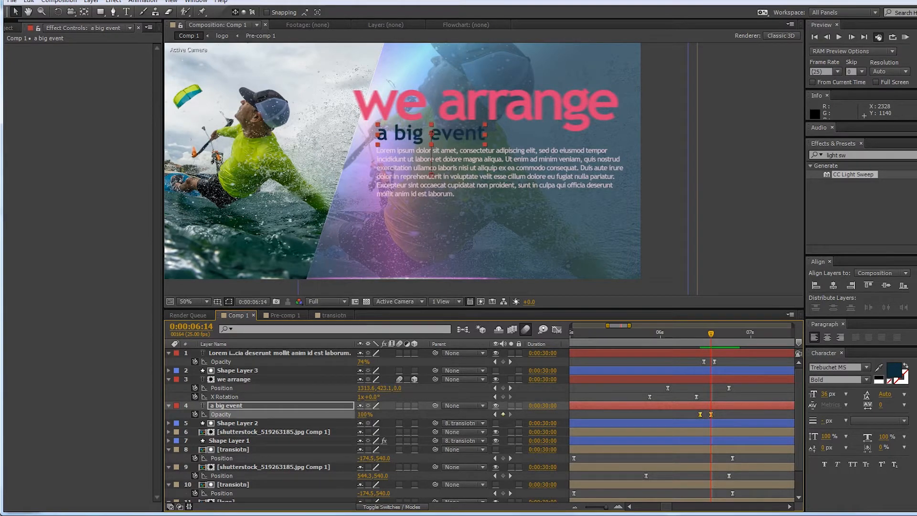
Step: Play back the text fade-ins from 0:00:06:09 and check their timing with the whole composition in view
{"action": "key", "text": "Page_Up"}
{"action": "key", "text": "Page_Up"}
{"action": "key", "text": "Page_Up"}
{"action": "key", "text": "Page_Up"}
{"action": "key", "text": "Page_Up"}
{"action": "key", "text": "space"}
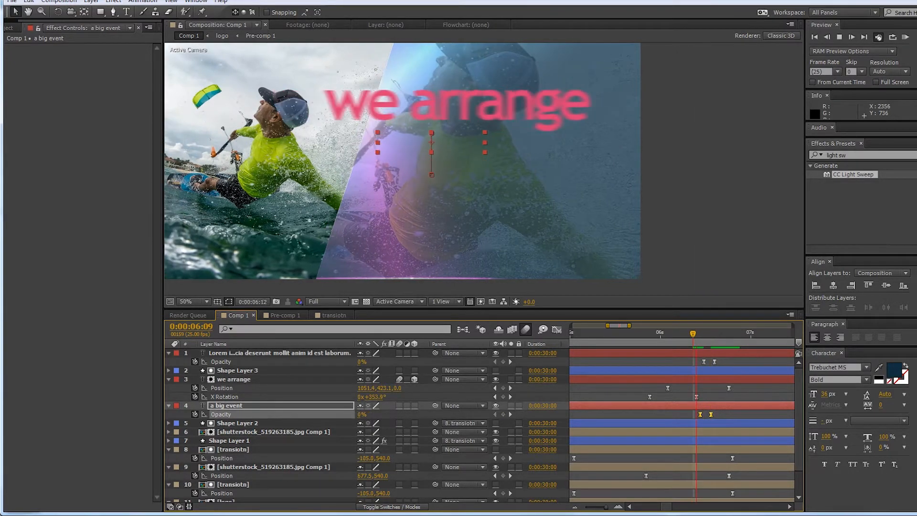
{"action": "left_click_drag", "start_coordinate": [739, 334], "coordinate": [696, 334]}
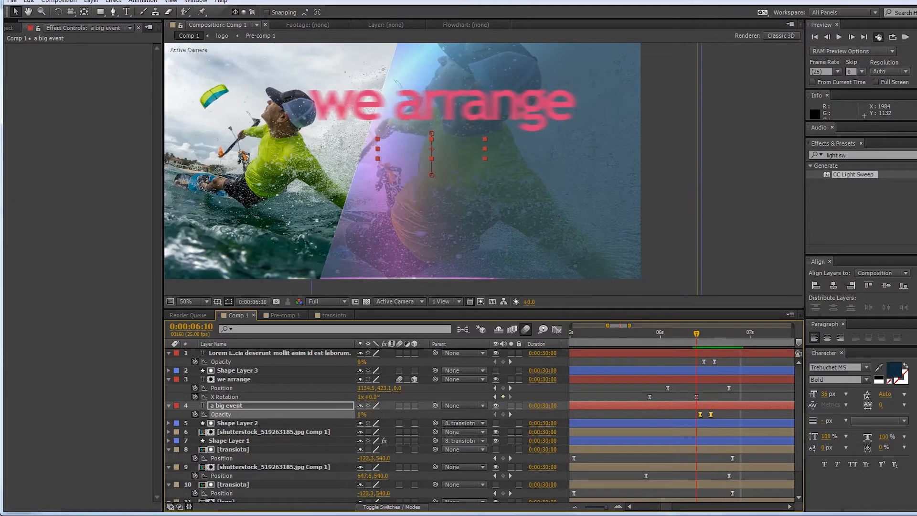
{"action": "scroll", "coordinate": [573, 134], "scroll_direction": "down", "scroll_amount": 2}
{"action": "left_click", "coordinate": [683, 154]}
{"action": "key", "text": "space"}
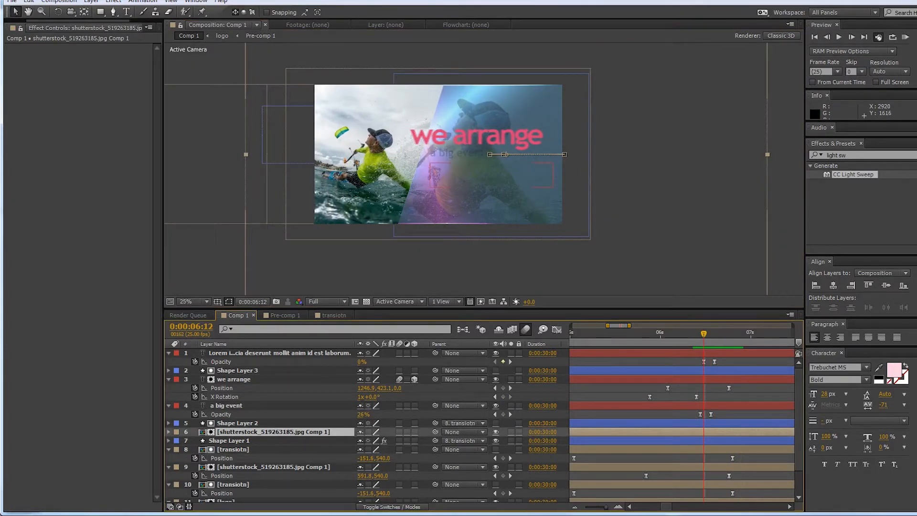
Step: Lengthen both text fades by moving the 100% Opacity keyframes to about 0:00:06:16, and preview the result
{"action": "left_click_drag", "start_coordinate": [714, 362], "coordinate": [718, 362]}
{"action": "left_click_drag", "start_coordinate": [710, 415], "coordinate": [718, 414]}
{"action": "left_click_drag", "start_coordinate": [703, 333], "coordinate": [689, 333]}
{"action": "left_click", "coordinate": [701, 124]}
{"action": "key", "text": "space"}
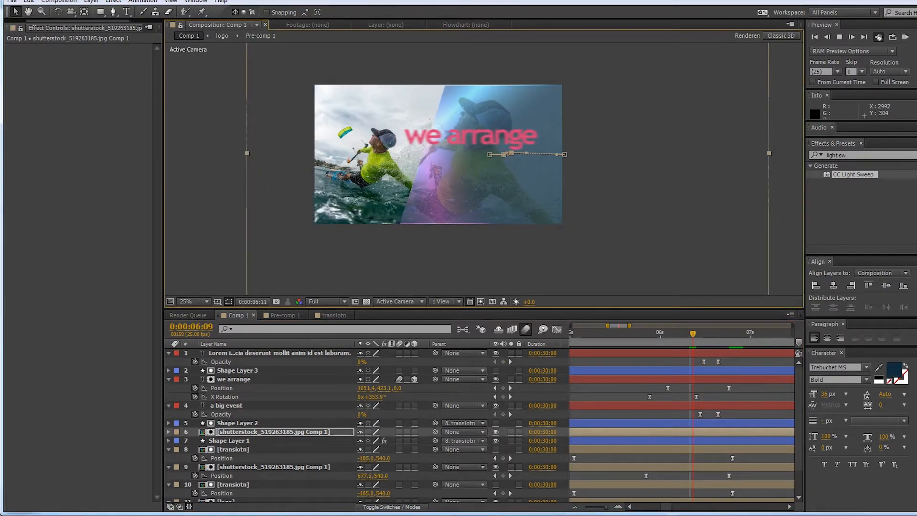
{"action": "key", "text": "space"}
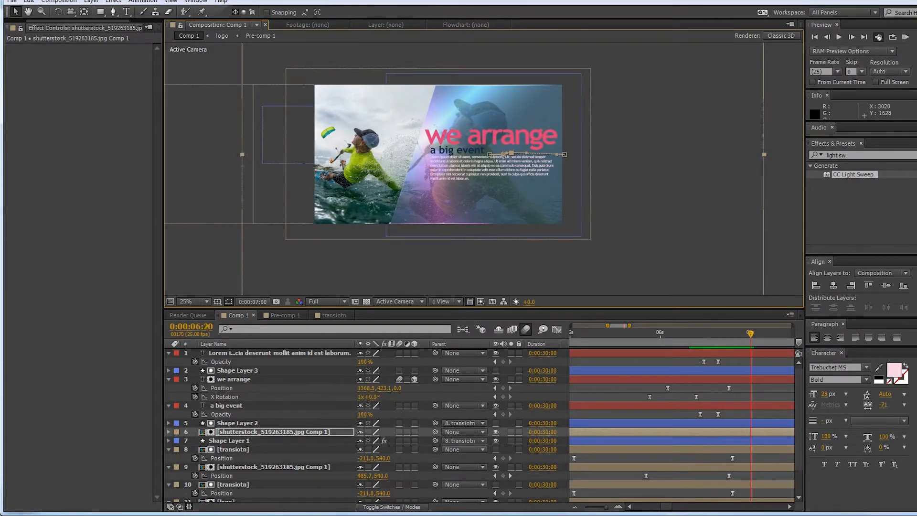
{"action": "key", "text": "space"}
{"action": "key", "text": "space"}
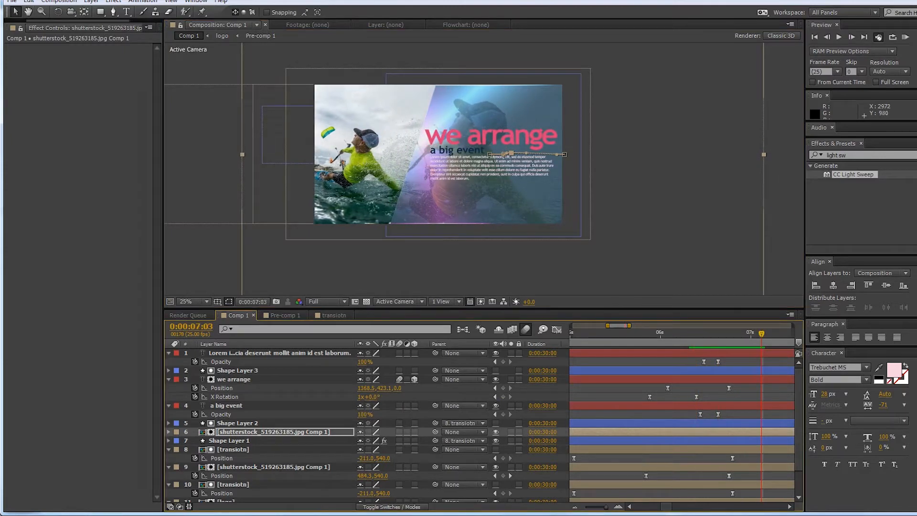
Step: Play the composition from the beginning to review the logo, the slanted wipe and the text reveal together
{"action": "left_click_drag", "start_coordinate": [761, 334], "coordinate": [657, 333]}
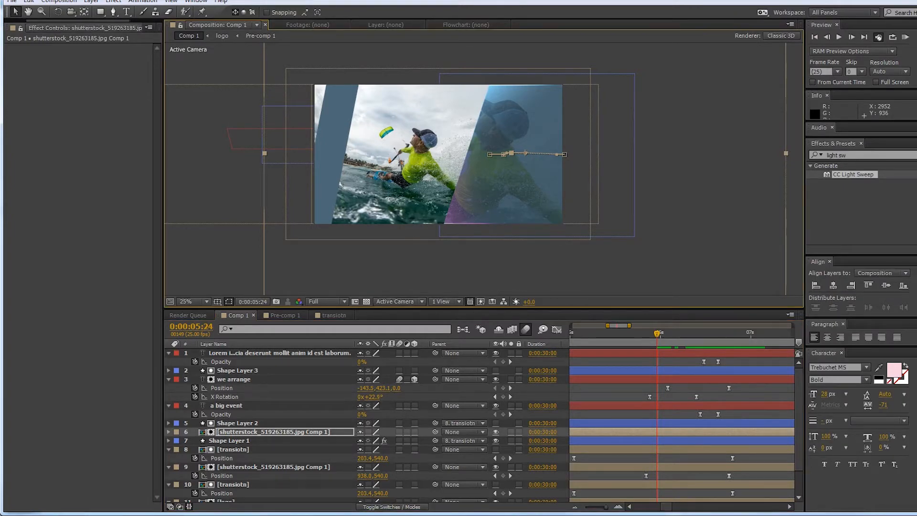
{"action": "left_click_drag", "start_coordinate": [605, 506], "coordinate": [586, 506]}
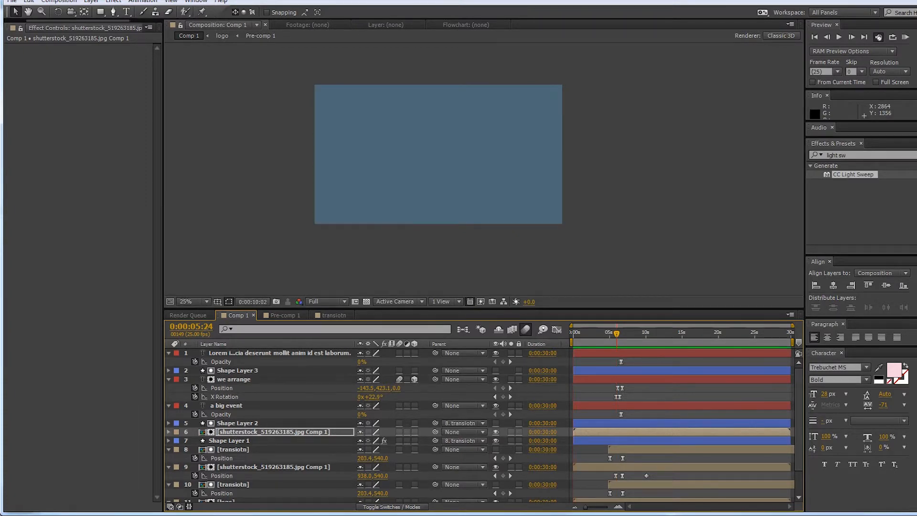
{"action": "key", "text": "Home"}
{"action": "key", "text": "space"}
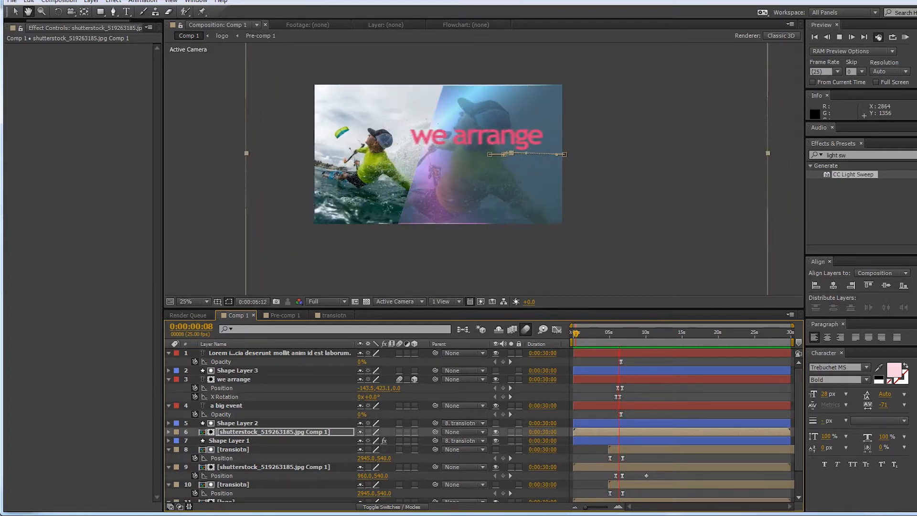
{"action": "key", "text": "space"}
{"action": "left_click_drag", "start_coordinate": [632, 332], "coordinate": [586, 333]}
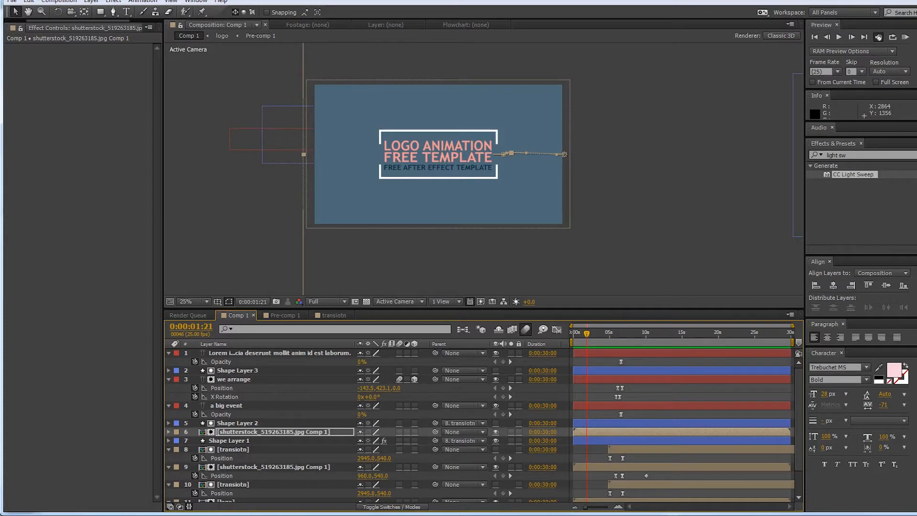
{"action": "key", "text": "equal"}
{"action": "key", "text": "Home"}
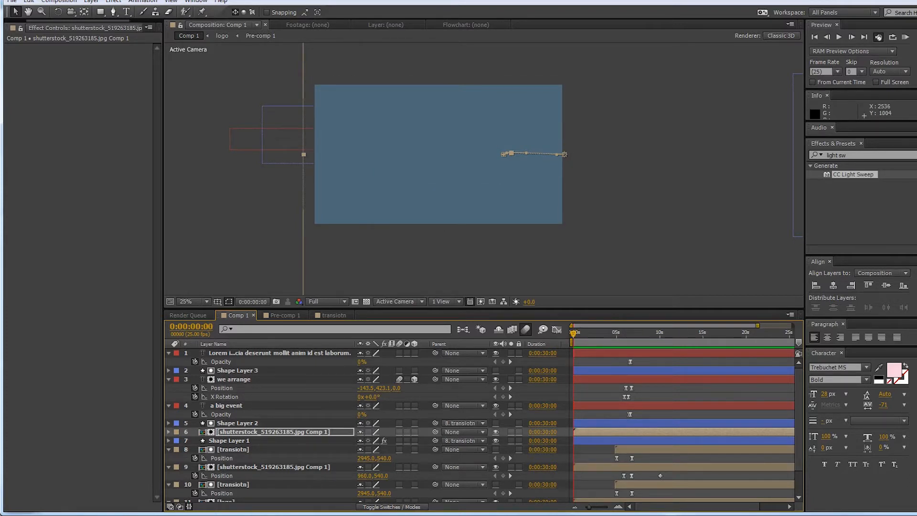
{"action": "key", "text": "space"}
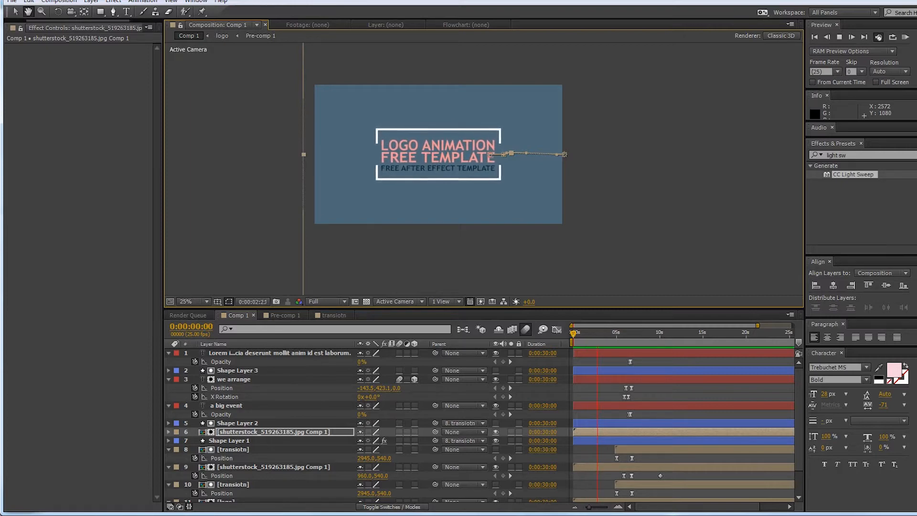
{"action": "key", "text": "space"}
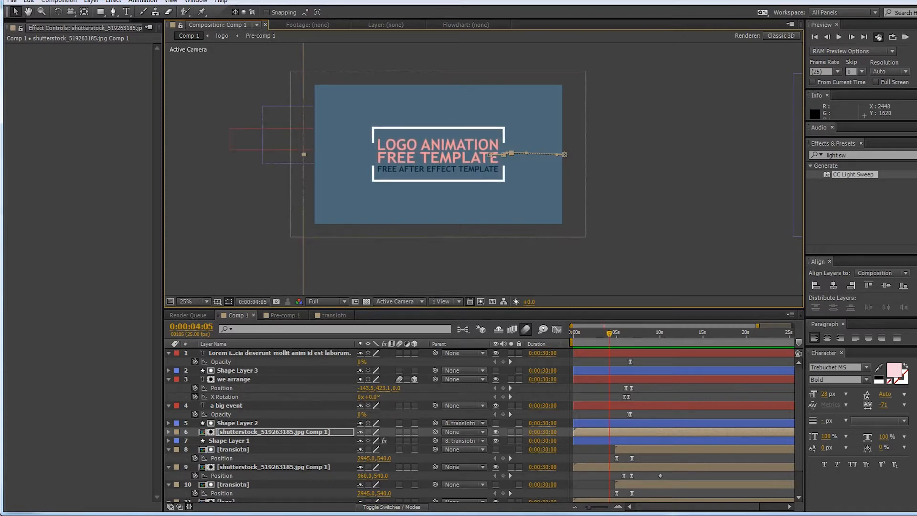
{"action": "key", "text": "space"}
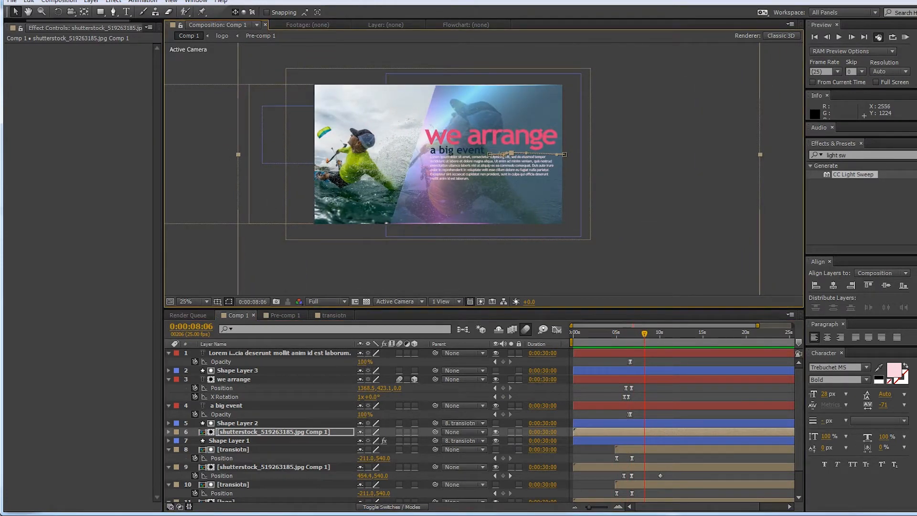
Step: Collapse the keyframed properties of all layers in Comp 1 and clear the selection
{"action": "key", "text": "ctrl+a"}
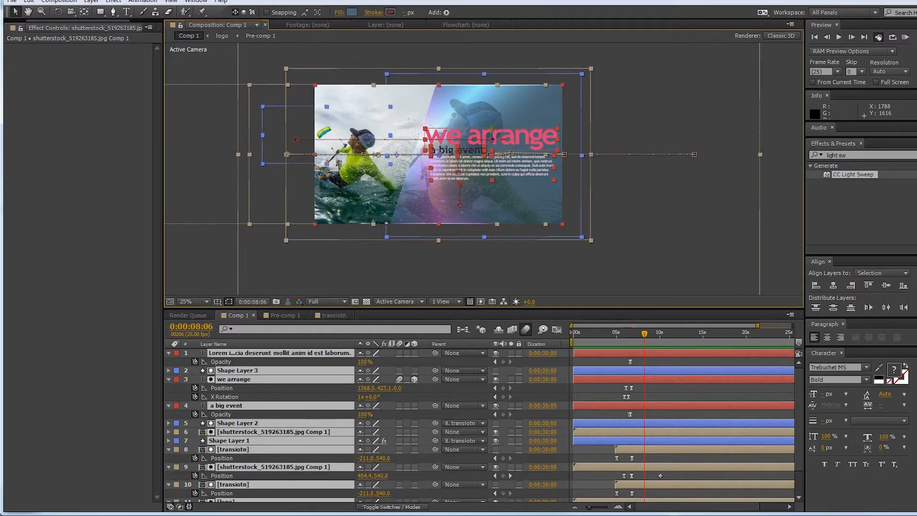
{"action": "key", "text": "u"}
{"action": "key", "text": "u"}
{"action": "key", "text": "u"}
{"action": "key", "text": "u"}
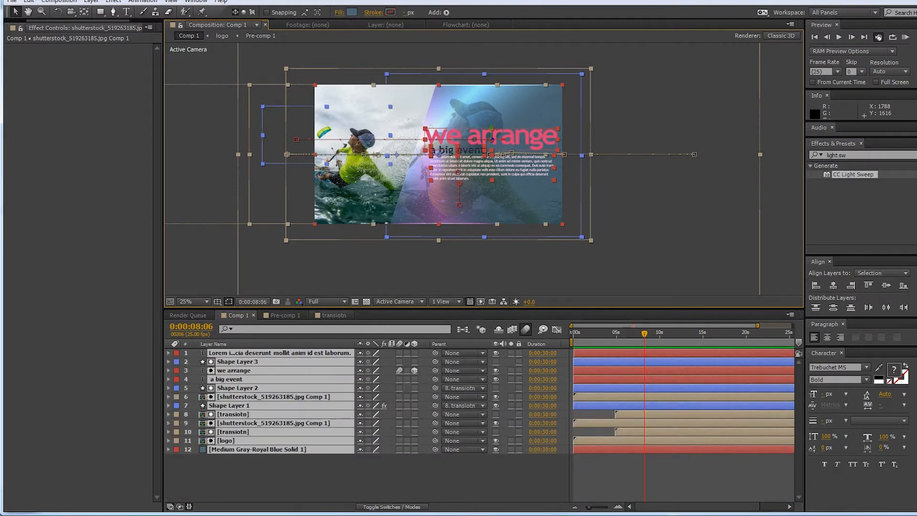
{"action": "key", "text": "F2"}
Step: At 0:00:07:08, add an adjustment layer above all layers and apply the Video Copilot Optical Flares effect to it
{"action": "mouse_move", "coordinate": [644, 333]}
{"action": "left_mouse_down"}
{"action": "mouse_move", "coordinate": [573, 334]}
{"action": "mouse_move", "coordinate": [647, 333]}
{"action": "mouse_move", "coordinate": [614, 333]}
{"action": "mouse_move", "coordinate": [641, 334]}
{"action": "mouse_move", "coordinate": [617, 334]}
{"action": "mouse_move", "coordinate": [629, 334]}
{"action": "left_mouse_up"}
{"action": "left_click_drag", "start_coordinate": [618, 333], "coordinate": [630, 334]}
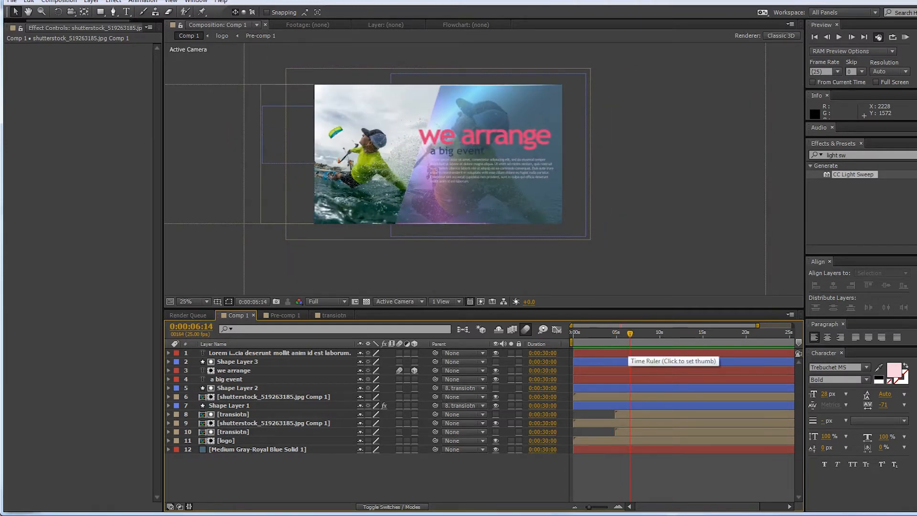
{"action": "left_click_drag", "start_coordinate": [630, 334], "coordinate": [636, 333]}
{"action": "right_click", "coordinate": [321, 365]}
{"action": "mouse_move", "coordinate": [363, 371]}
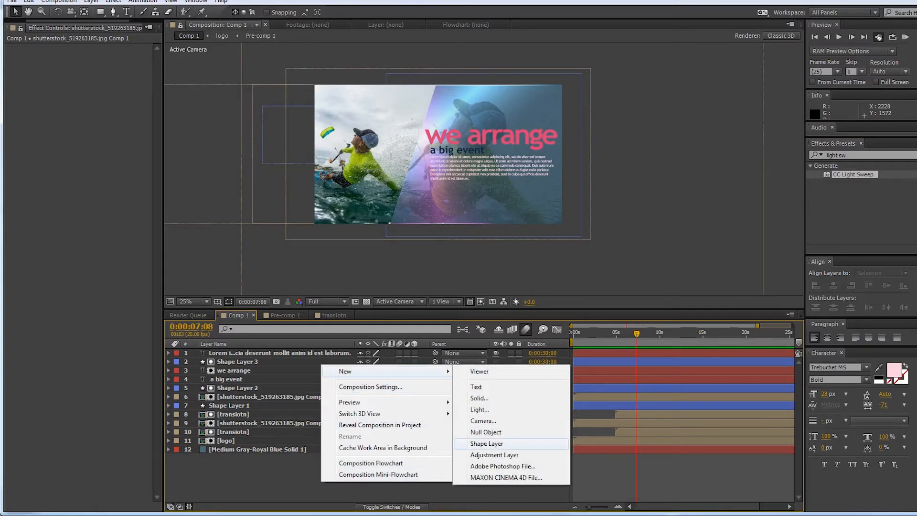
{"action": "left_click", "coordinate": [494, 455]}
{"action": "left_click", "coordinate": [113, 2]}
{"action": "mouse_move", "coordinate": [139, 492]}
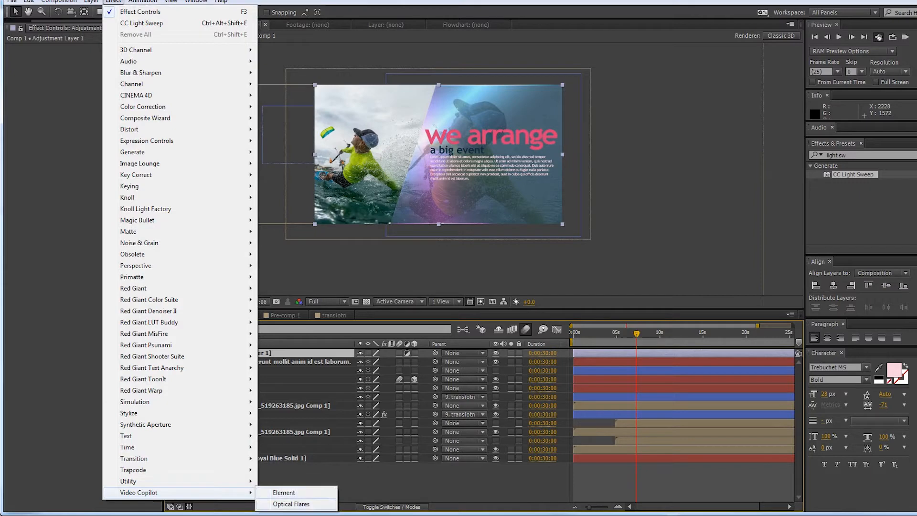
{"action": "left_click", "coordinate": [291, 503]}
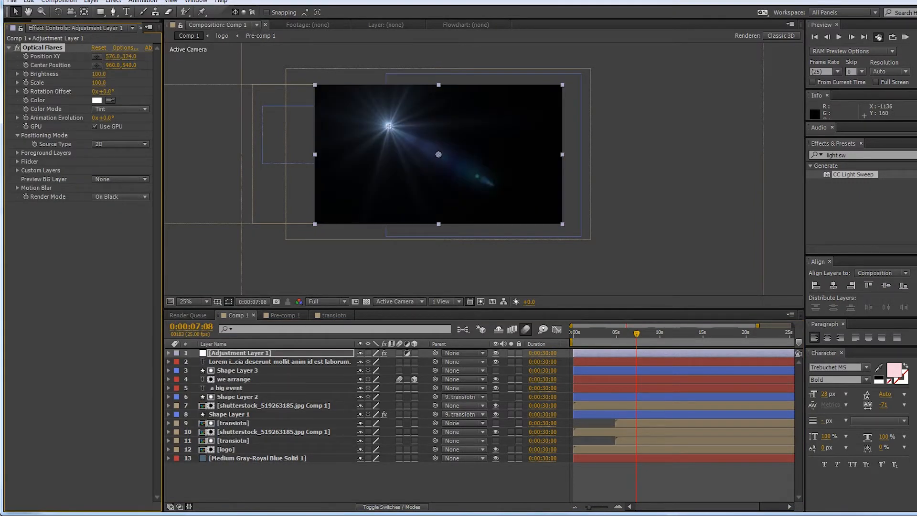
Step: Set the flare's render mode to Over Original and load the 50mm Prime preset from the Motion Graphics presets
{"action": "left_click", "coordinate": [120, 196]}
{"action": "left_click", "coordinate": [127, 230]}
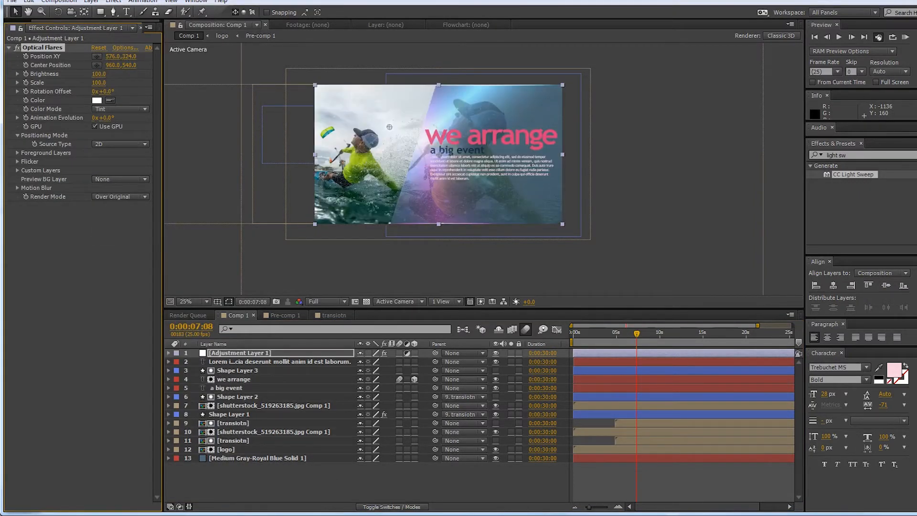
{"action": "left_click", "coordinate": [125, 48]}
{"action": "scroll", "coordinate": [565, 372], "scroll_direction": "down", "scroll_amount": 2}
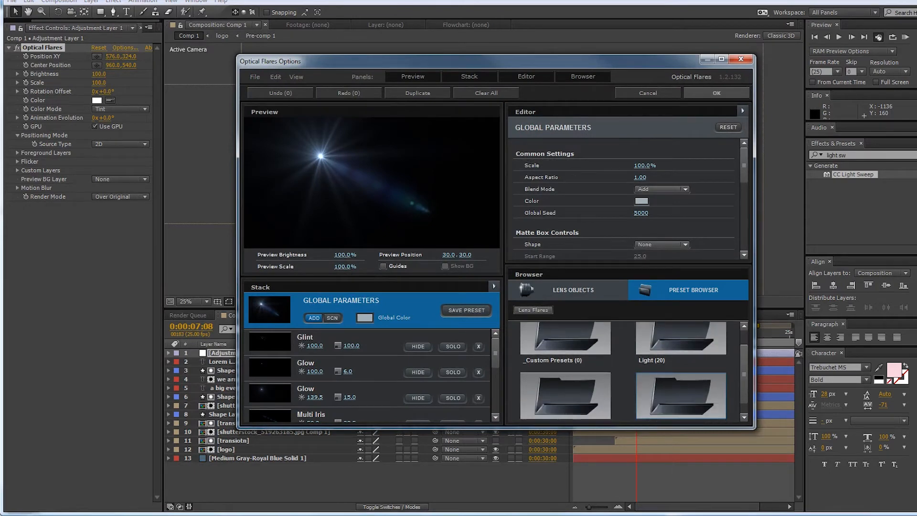
{"action": "left_click", "coordinate": [565, 395]}
{"action": "left_click", "coordinate": [681, 339]}
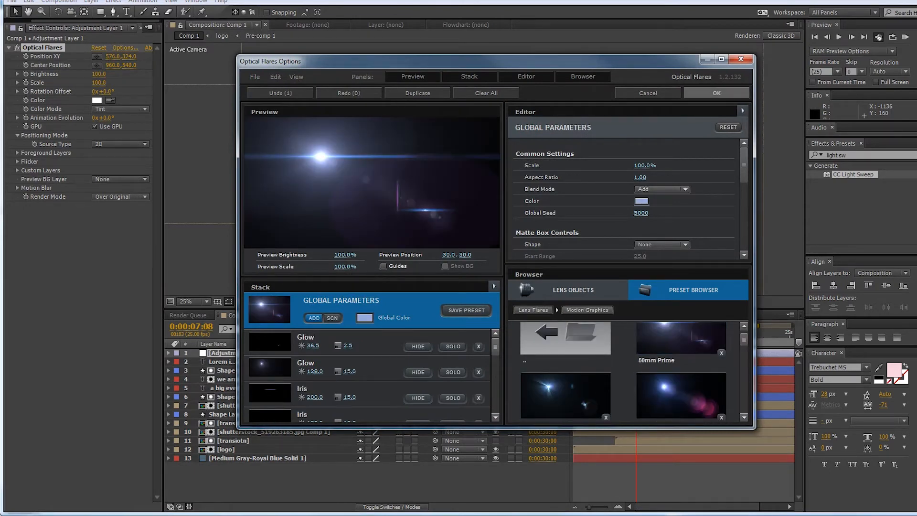
{"action": "key", "text": "Return"}
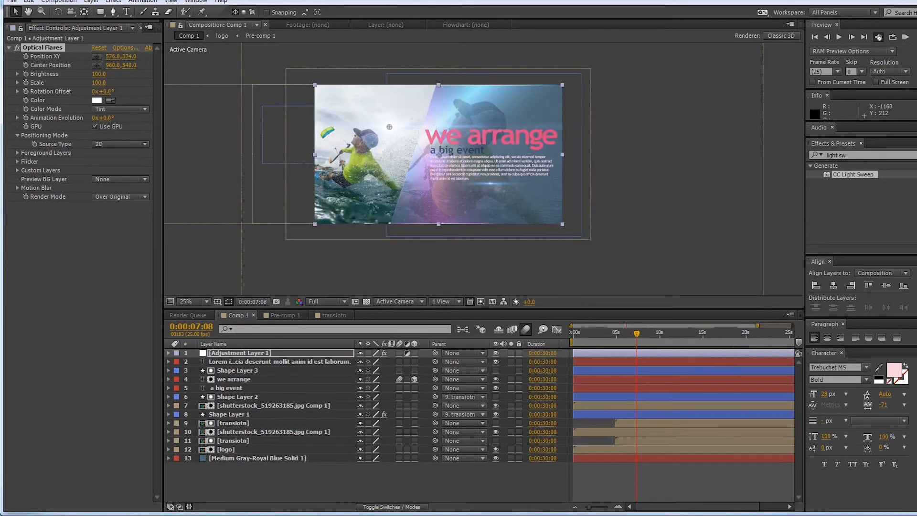
Step: Set the flare's Brightness to 70 and place the flare at about 1452, 528 over the blue panel
{"action": "left_click_drag", "start_coordinate": [98, 74], "coordinate": [143, 73]}
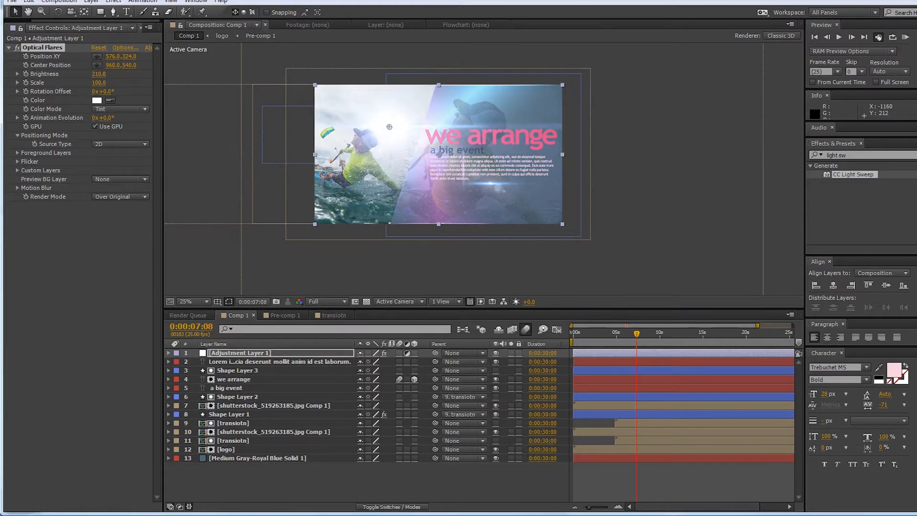
{"action": "left_click_drag", "start_coordinate": [389, 126], "coordinate": [518, 148]}
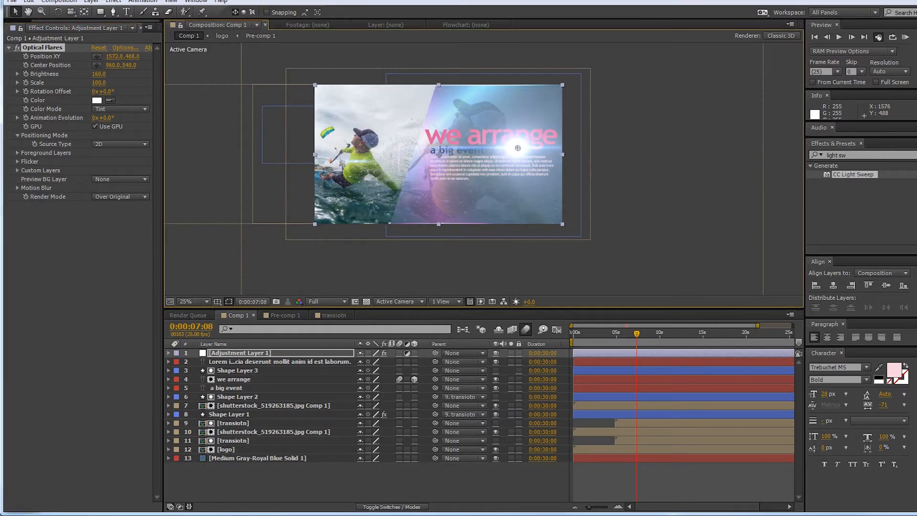
{"action": "left_click_drag", "start_coordinate": [97, 74], "coordinate": [117, 73]}
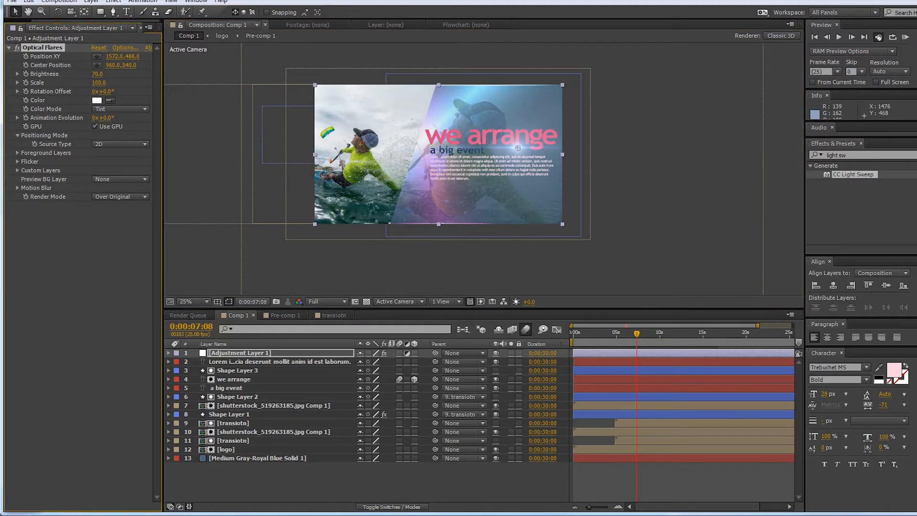
{"action": "left_click_drag", "start_coordinate": [515, 147], "coordinate": [502, 154]}
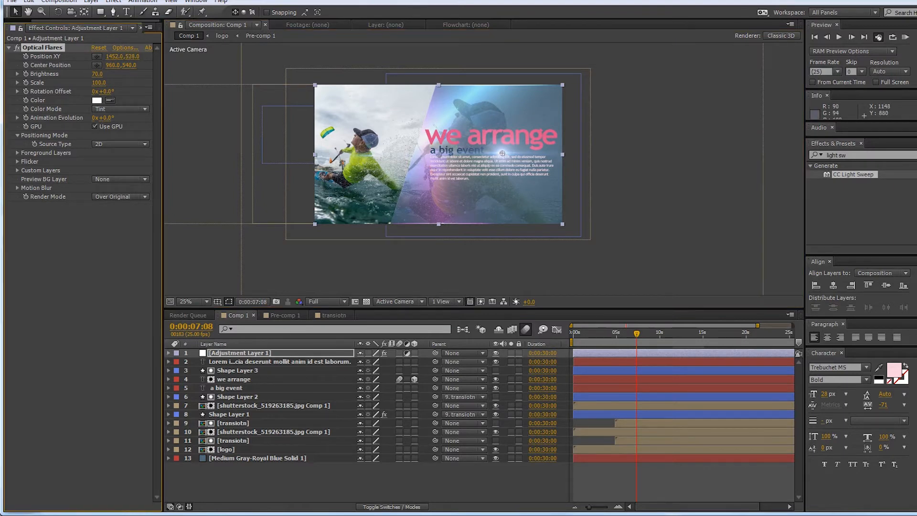
Step: Keyframe the flare's Position XY from -589, 528 at 0:00:00:00 to 1452, 528 at about 0:00:03:20
{"action": "key", "text": "Home"}
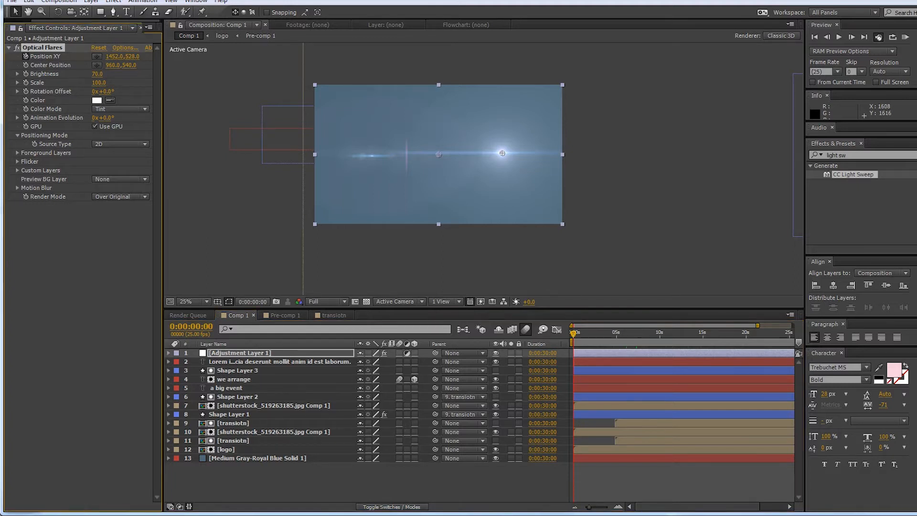
{"action": "key", "text": "u"}
{"action": "left_click_drag", "start_coordinate": [573, 370], "coordinate": [606, 370]}
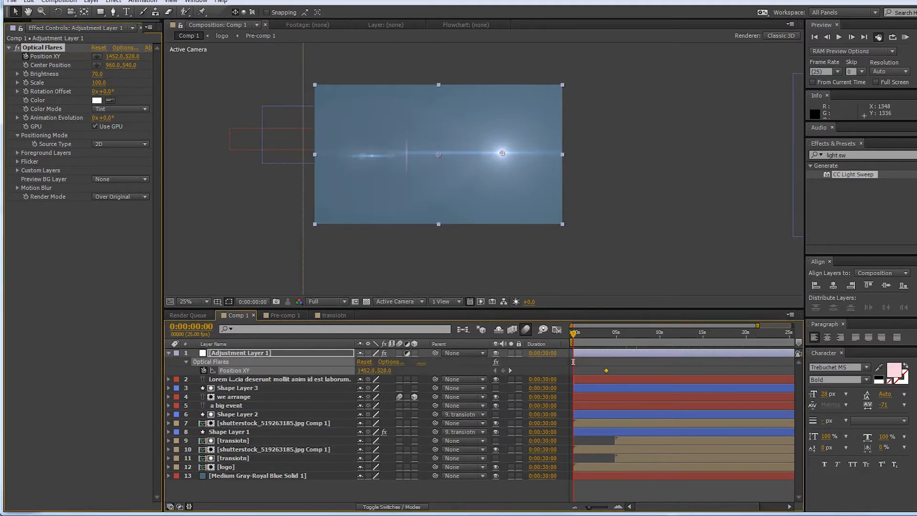
{"action": "mouse_move", "coordinate": [502, 153]}
{"action": "left_mouse_down"}
{"action": "mouse_move", "coordinate": [239, 153]}
{"action": "mouse_move", "coordinate": [247, 152]}
{"action": "left_mouse_up"}
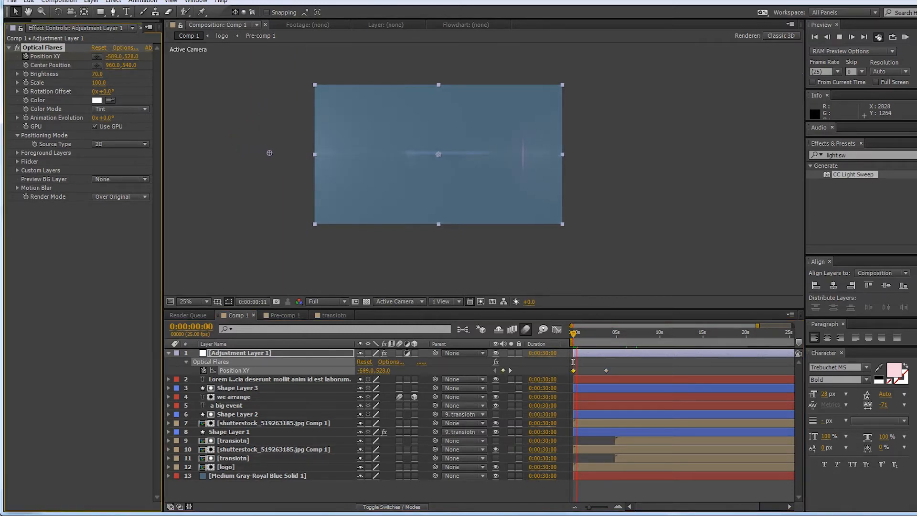
Step: Lower the composition's preview resolution to Quarter and play the flare's movement across the logo
{"action": "key", "text": "space"}
{"action": "left_click", "coordinate": [327, 301]}
{"action": "left_click", "coordinate": [332, 363]}
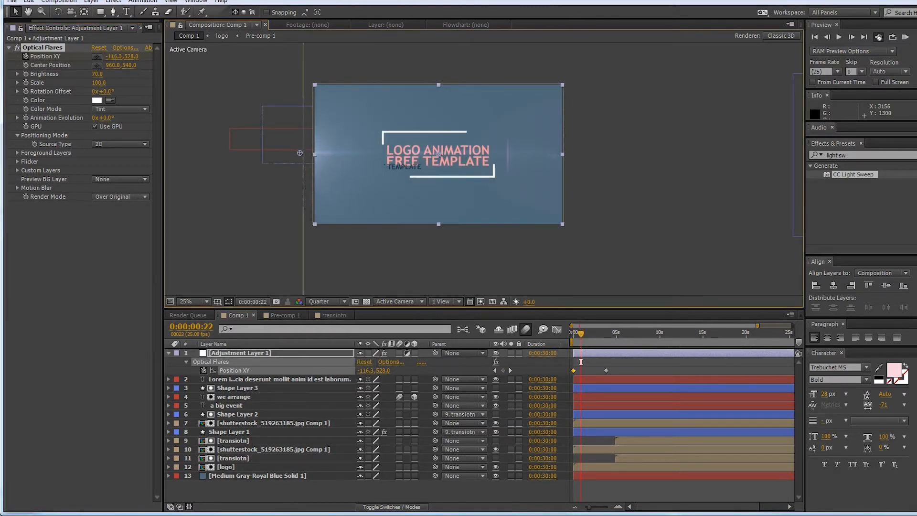
{"action": "key", "text": "space"}
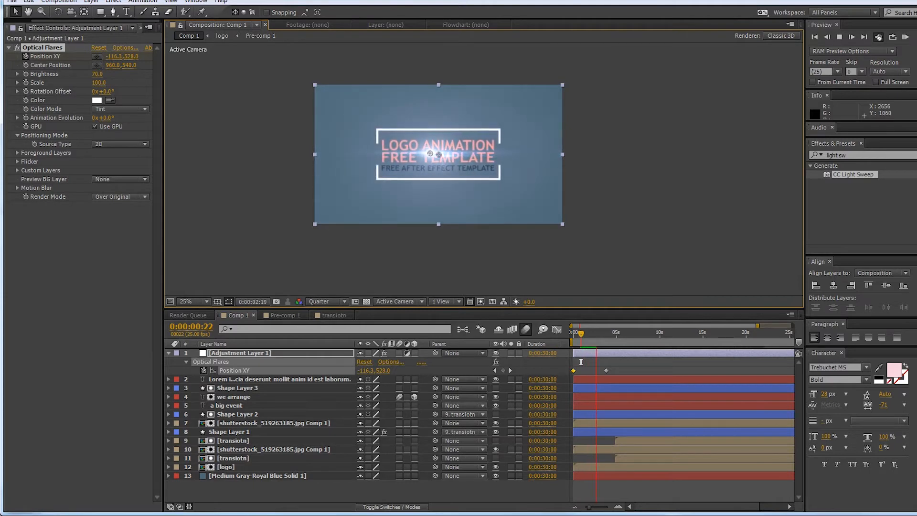
{"action": "key", "text": "space"}
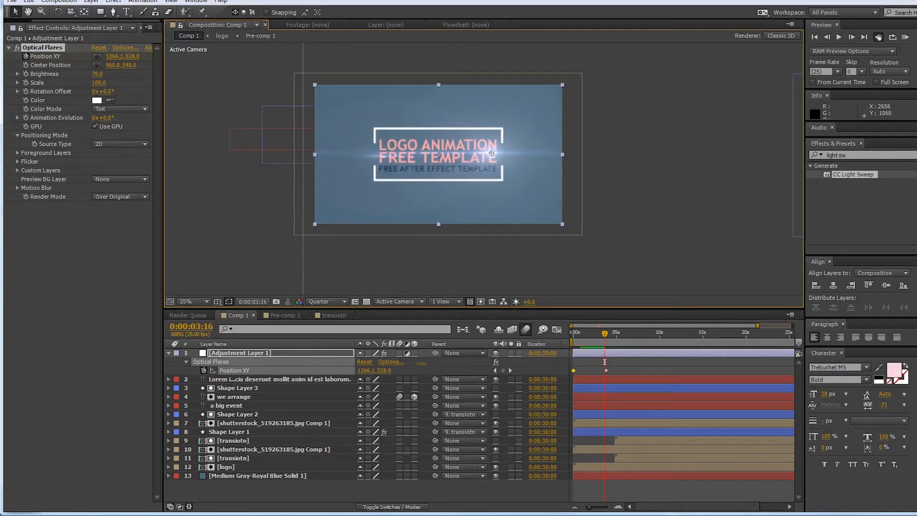
Step: Try a purple tint, B244D2, on the flare and preview it from the beginning
{"action": "left_click", "coordinate": [97, 100]}
{"action": "left_click", "coordinate": [848, 171]}
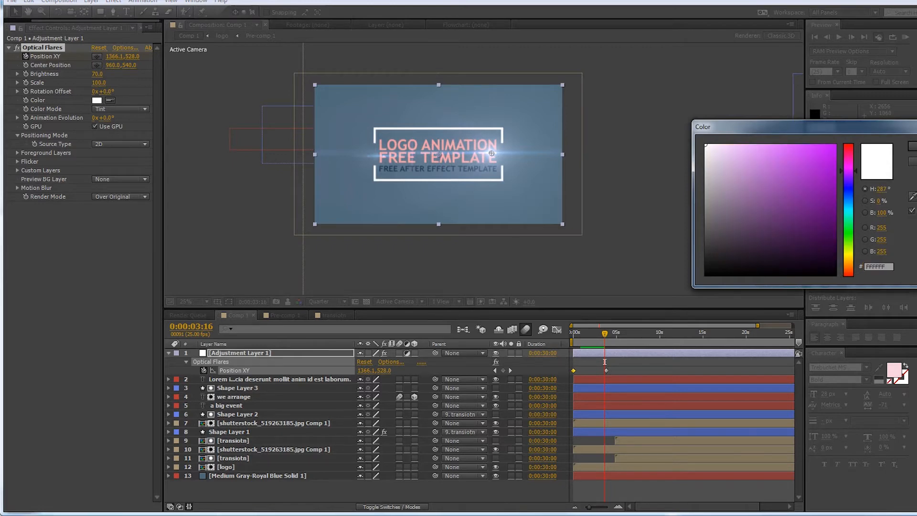
{"action": "left_click", "coordinate": [793, 167]}
{"action": "left_click", "coordinate": [913, 146]}
{"action": "left_click_drag", "start_coordinate": [605, 333], "coordinate": [573, 334]}
{"action": "key", "text": "space"}
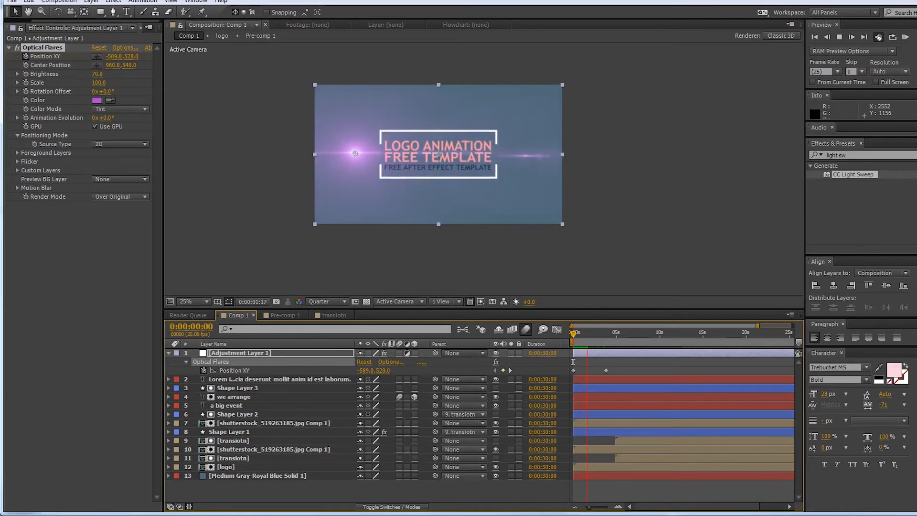
{"action": "key", "text": "space"}
Step: Change the flare's tint to a lighter purple and preview its pass across the logo
{"action": "left_click", "coordinate": [97, 100]}
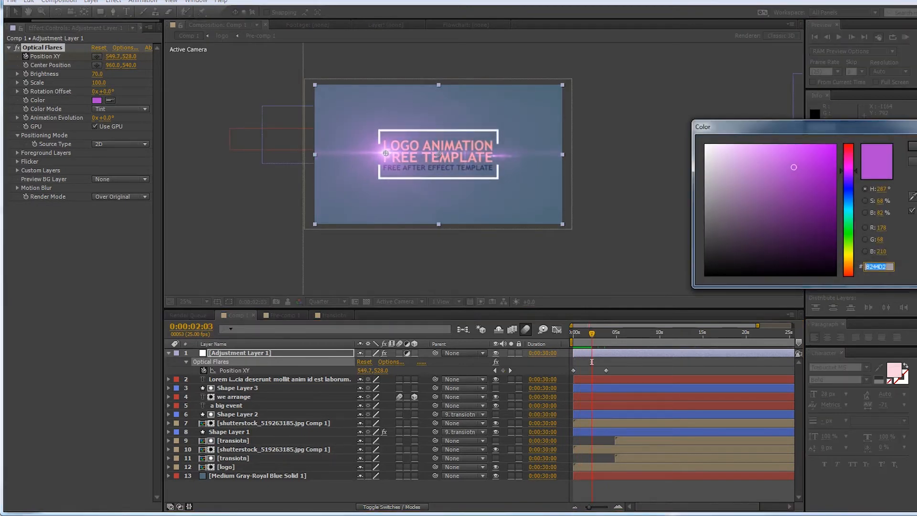
{"action": "left_click", "coordinate": [764, 155]}
{"action": "left_click", "coordinate": [913, 146]}
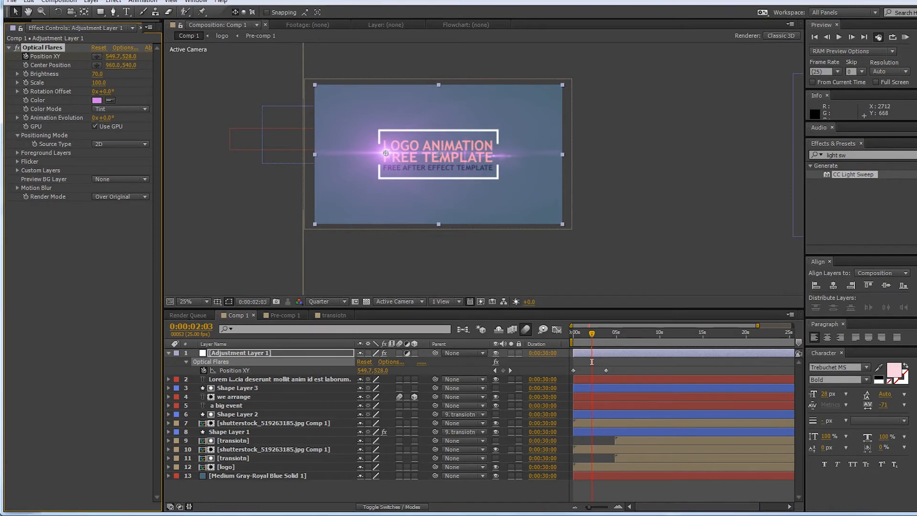
{"action": "key", "text": "space"}
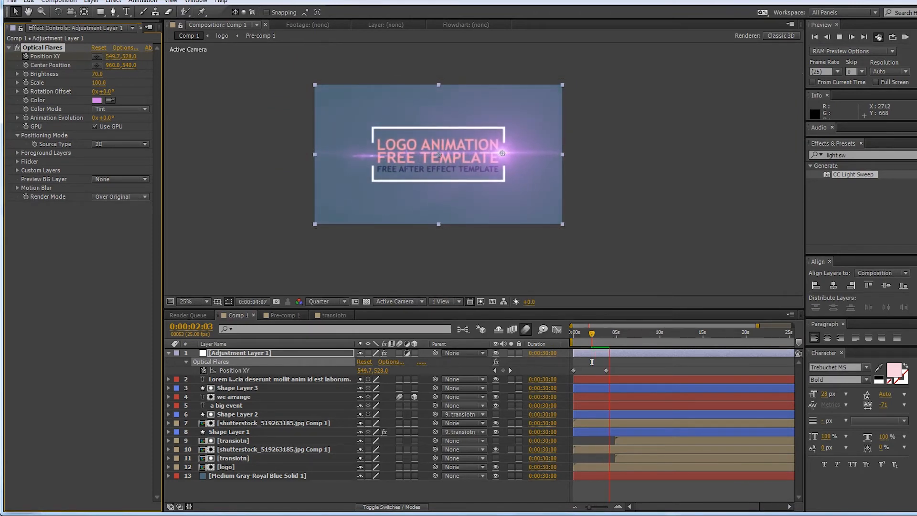
{"action": "key", "text": "space"}
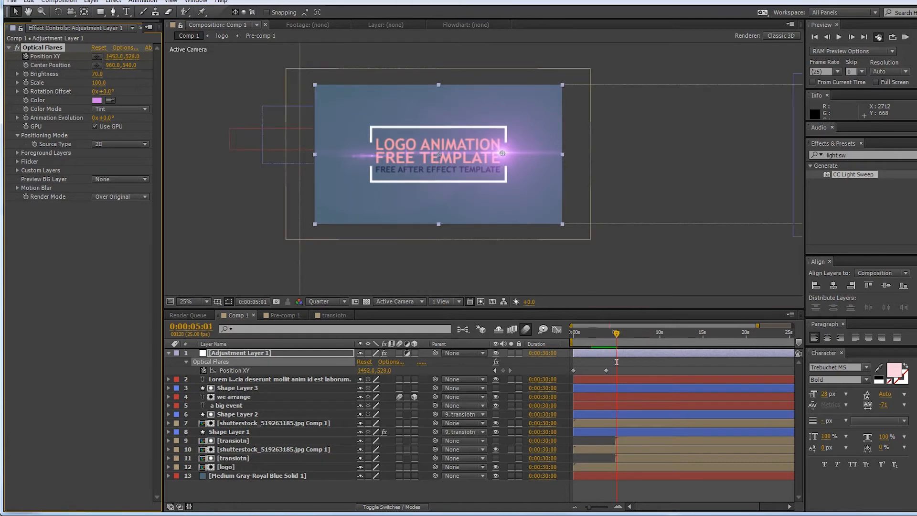
Step: Show the logo layer's Scale keyframes and step through the frames around 0:00:05:00 to examine where the scaling ends
{"action": "key", "text": "KP_1"}
{"action": "key", "text": "KP_2"}
{"action": "key", "text": "s"}
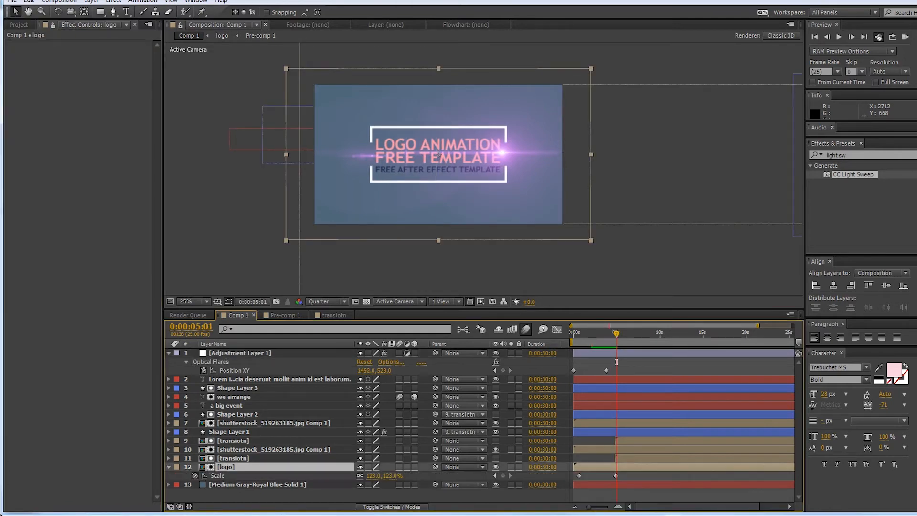
{"action": "key", "text": "Page_Down"}
{"action": "key", "text": "Page_Down"}
{"action": "key", "text": "Page_Down"}
{"action": "key", "text": "Page_Down"}
{"action": "key", "text": "Page_Down"}
{"action": "key", "text": "Page_Down"}
{"action": "key", "text": "Page_Down"}
{"action": "key", "text": "Page_Down"}
{"action": "key", "text": "Page_Down"}
{"action": "key", "text": "Page_Down"}
{"action": "key", "text": "Page_Down"}
{"action": "key", "text": "Page_Down"}
{"action": "key", "text": "Page_Down"}
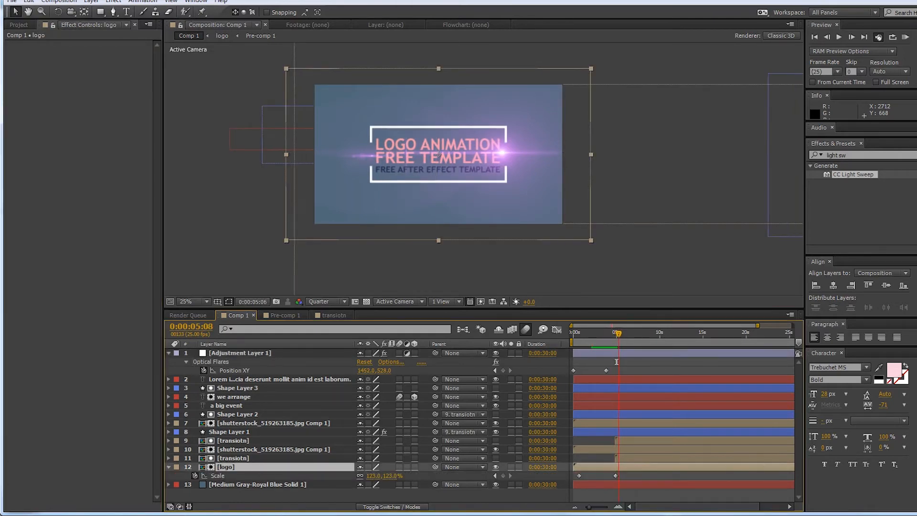
{"action": "key", "text": "Page_Up"}
{"action": "key", "text": "Page_Up"}
{"action": "key", "text": "Page_Up"}
{"action": "key", "text": "Page_Up"}
{"action": "key", "text": "Page_Up"}
{"action": "key", "text": "Page_Up"}
{"action": "key", "text": "Page_Up"}
{"action": "key", "text": "Page_Up"}
{"action": "key", "text": "Page_Up"}
{"action": "key", "text": "Page_Up"}
{"action": "key", "text": "Page_Up"}
{"action": "key", "text": "Page_Up"}
{"action": "key", "text": "Page_Up"}
{"action": "key", "text": "Page_Up"}
{"action": "key", "text": "Page_Up"}
{"action": "key", "text": "Page_Up"}
{"action": "key", "text": "Page_Up"}
{"action": "key", "text": "Page_Down"}
{"action": "key", "text": "Page_Down"}
{"action": "key", "text": "Page_Down"}
{"action": "key", "text": "Page_Down"}
{"action": "key", "text": "Page_Down"}
{"action": "key", "text": "Page_Down"}
{"action": "key", "text": "Page_Down"}
{"action": "key", "text": "Page_Down"}
{"action": "key", "text": "Page_Down"}
{"action": "key", "text": "Page_Down"}
{"action": "key", "text": "Page_Down"}
{"action": "key", "text": "Page_Down"}
{"action": "key", "text": "Page_Down"}
{"action": "key", "text": "Page_Down"}
{"action": "key", "text": "Page_Down"}
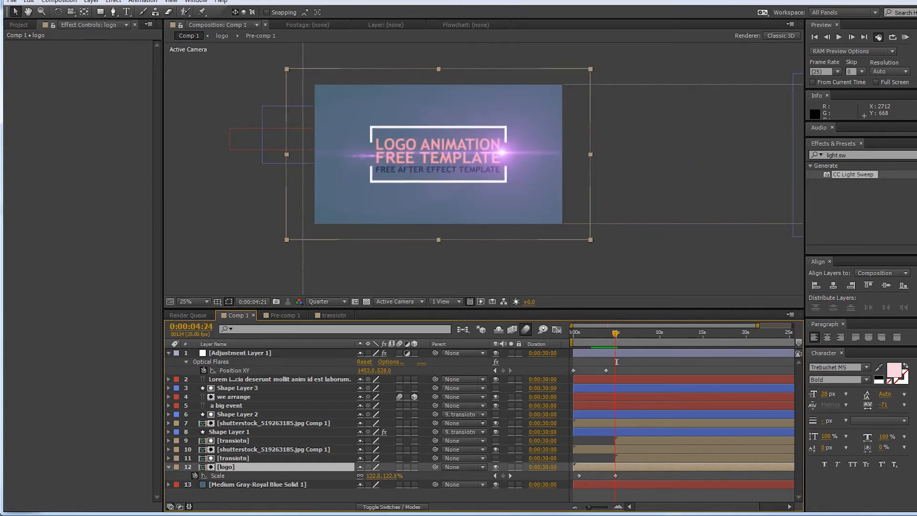
Step: Move the logo layer's last Scale keyframe to about 0:00:07:00 and preview the extended scaling
{"action": "left_click_drag", "start_coordinate": [615, 476], "coordinate": [633, 475]}
{"action": "left_click_drag", "start_coordinate": [621, 361], "coordinate": [626, 362]}
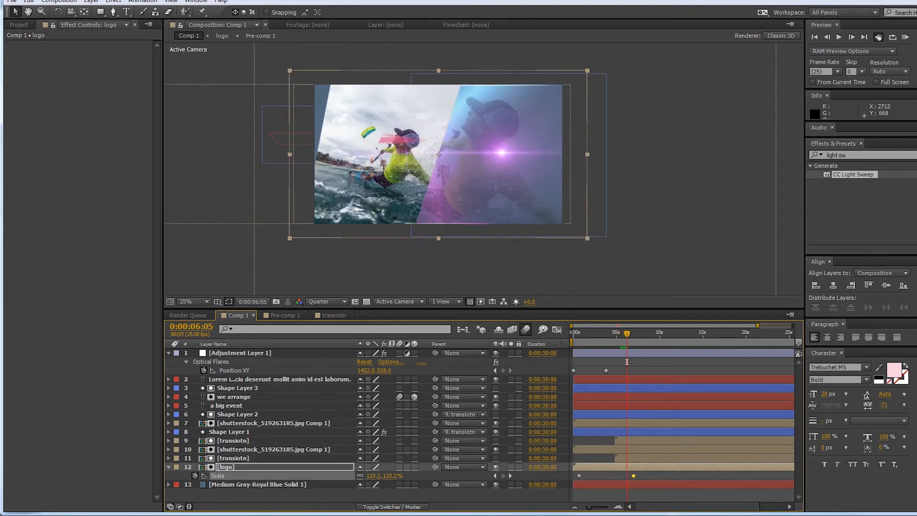
{"action": "key", "text": "Home"}
{"action": "key", "text": "space"}
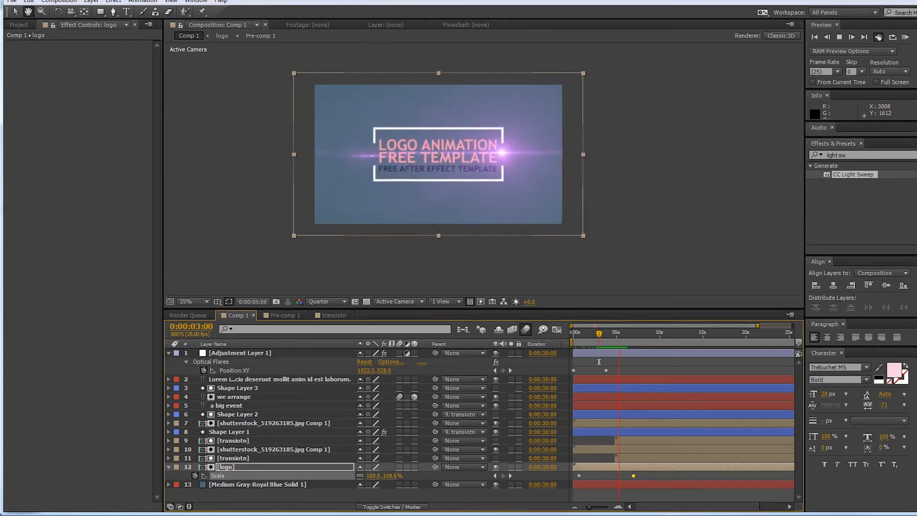
{"action": "key", "text": "space"}
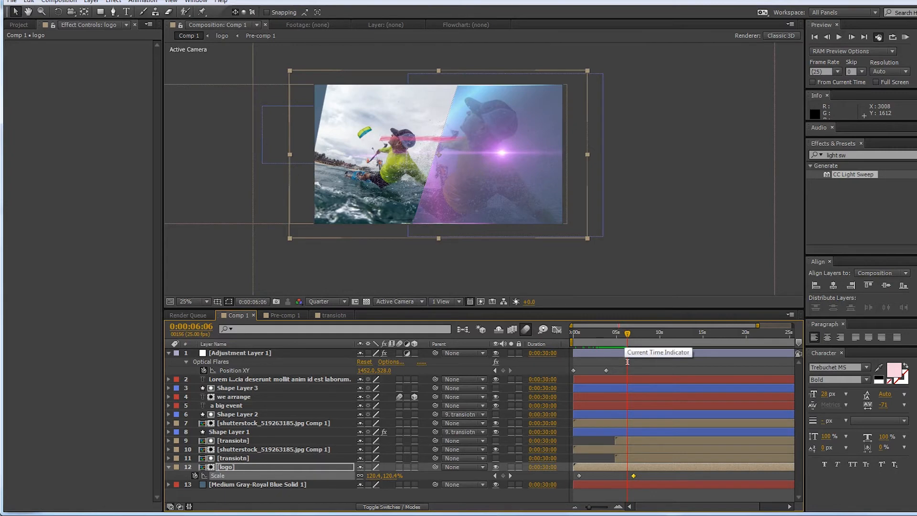
{"action": "key", "text": "KP_0"}
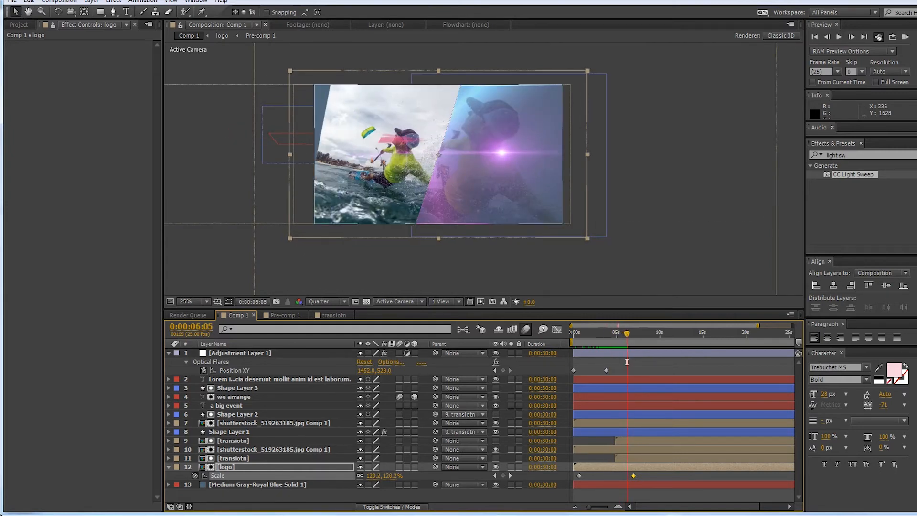
Step: At 0:00:06:05, keyframe the flare beyond the frame's right edge at 2009, 528 and preview the movement
{"action": "key", "text": "KP_1"}
{"action": "left_click_drag", "start_coordinate": [501, 153], "coordinate": [574, 153]}
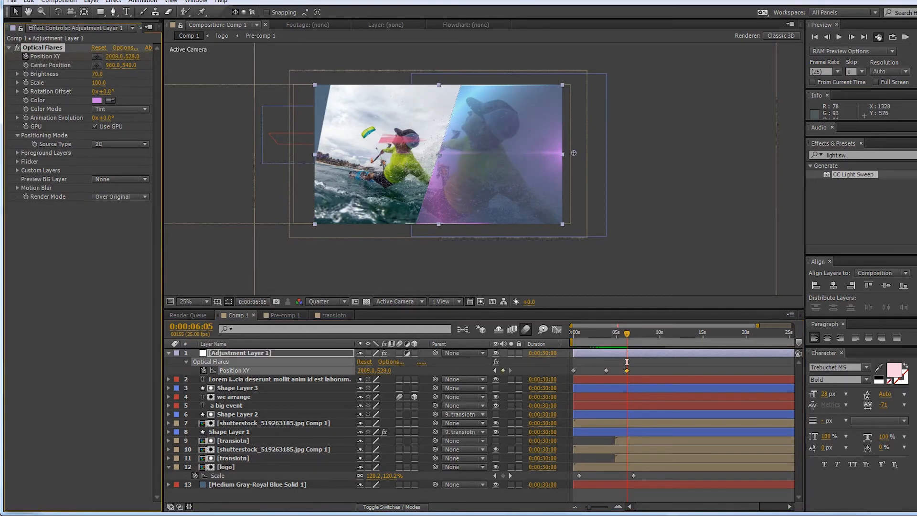
{"action": "key", "text": "KP_0"}
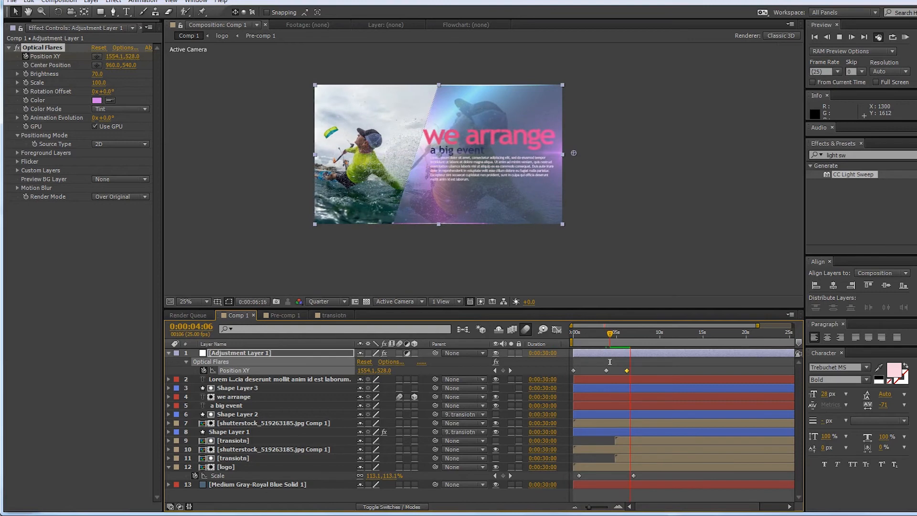
{"action": "key", "text": "space"}
Step: Add a Position XY keyframe at about 0:00:10:00 with the flare just beyond the frame's left edge, and preview the composition
{"action": "left_click_drag", "start_coordinate": [635, 333], "coordinate": [644, 333]}
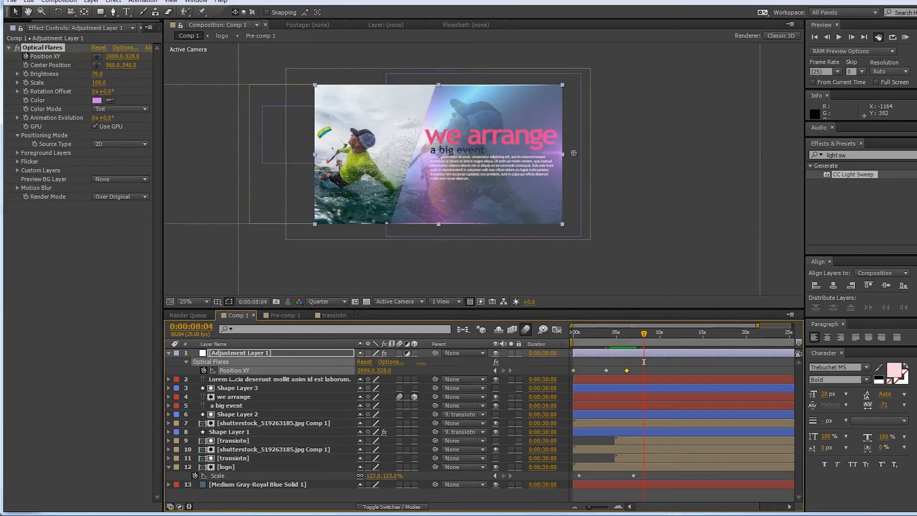
{"action": "left_click_drag", "start_coordinate": [571, 153], "coordinate": [348, 153]}
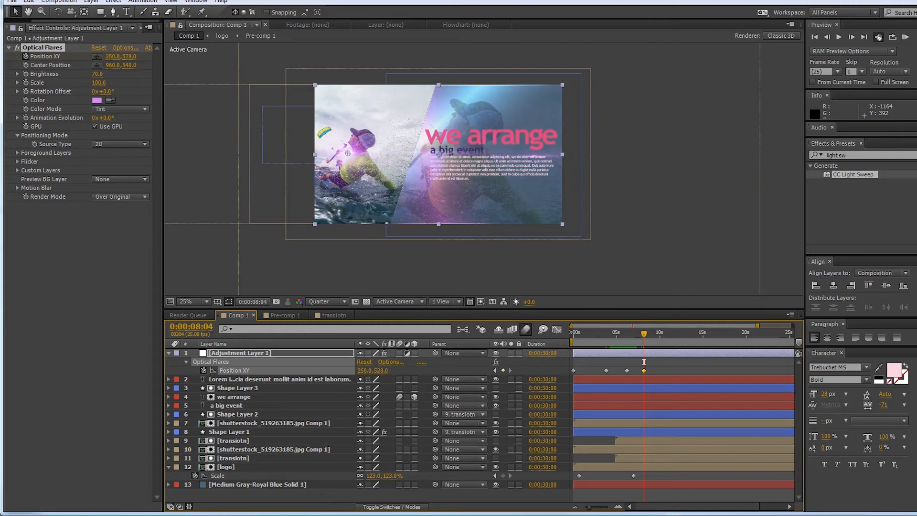
{"action": "left_click_drag", "start_coordinate": [308, 153], "coordinate": [305, 152]}
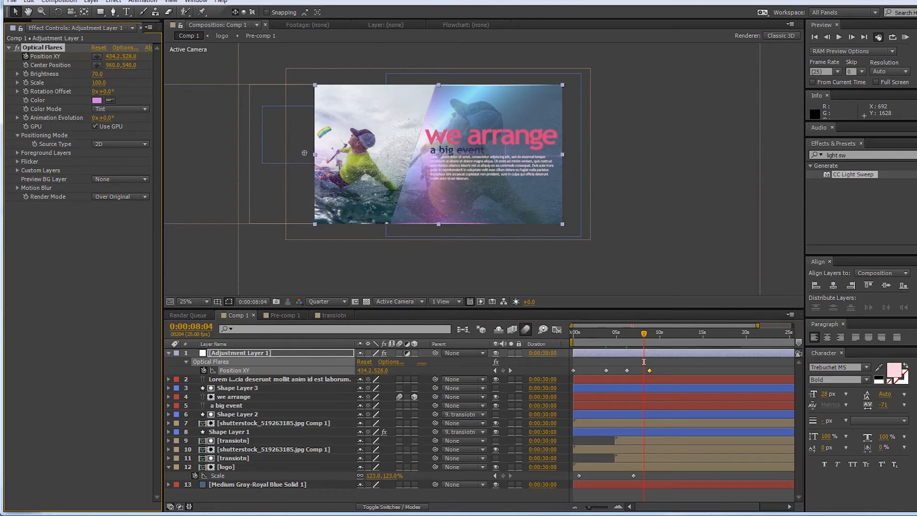
{"action": "left_click_drag", "start_coordinate": [643, 361], "coordinate": [573, 361]}
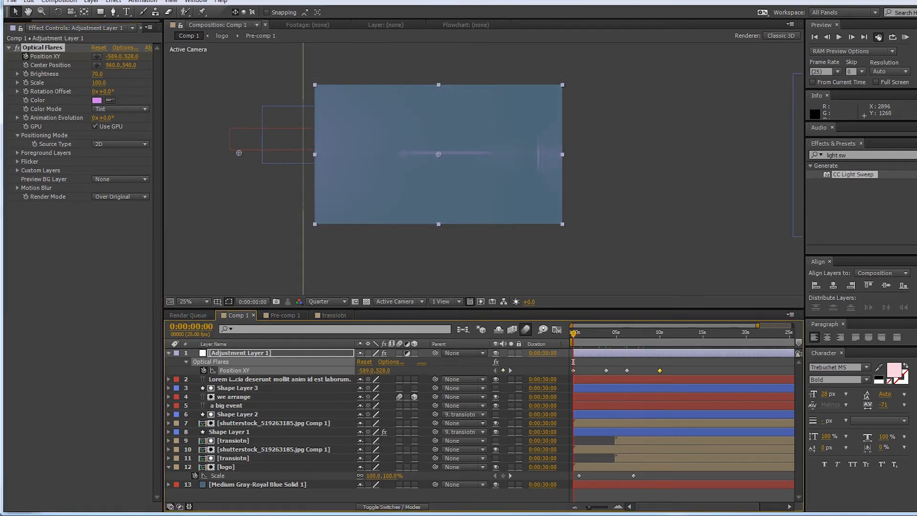
{"action": "key", "text": "KP_0"}
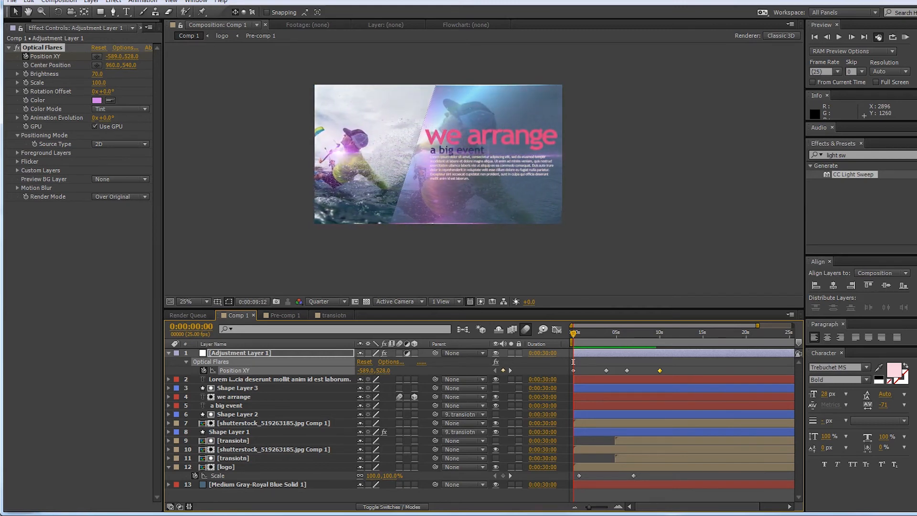
{"action": "key", "text": "space"}
Step: Apply Easy Ease to all Position XY keyframes of the flare, and preview the composition from the start at Full resolution
{"action": "left_click_drag", "start_coordinate": [677, 367], "coordinate": [561, 377]}
{"action": "mouse_move", "coordinate": [573, 334]}
{"action": "left_mouse_down"}
{"action": "mouse_move", "coordinate": [644, 333]}
{"action": "mouse_move", "coordinate": [572, 333]}
{"action": "left_mouse_up"}
{"action": "left_click", "coordinate": [272, 422]}
{"action": "left_click", "coordinate": [327, 301]}
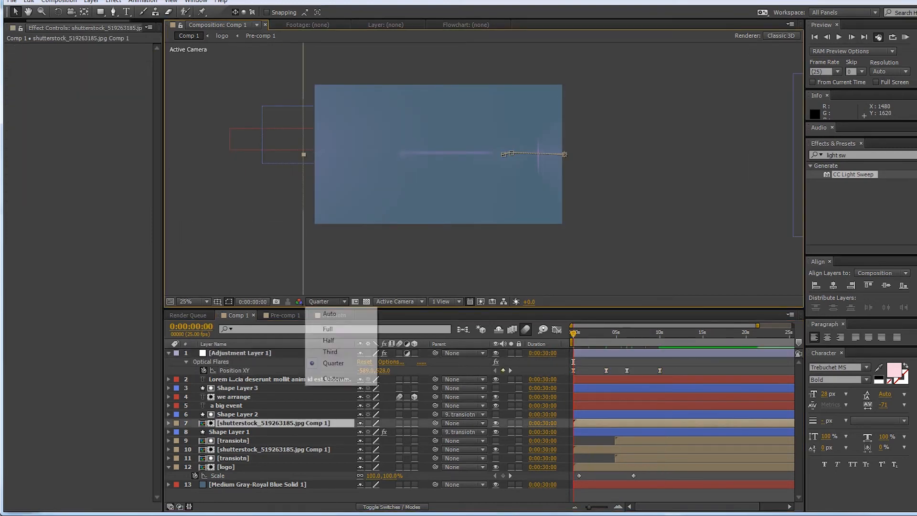
{"action": "left_click", "coordinate": [327, 329]}
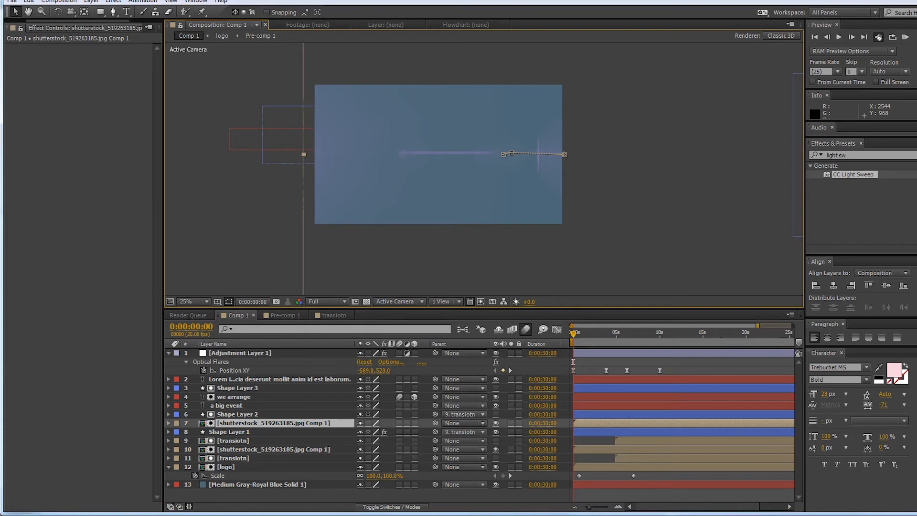
{"action": "key", "text": "KP_0"}
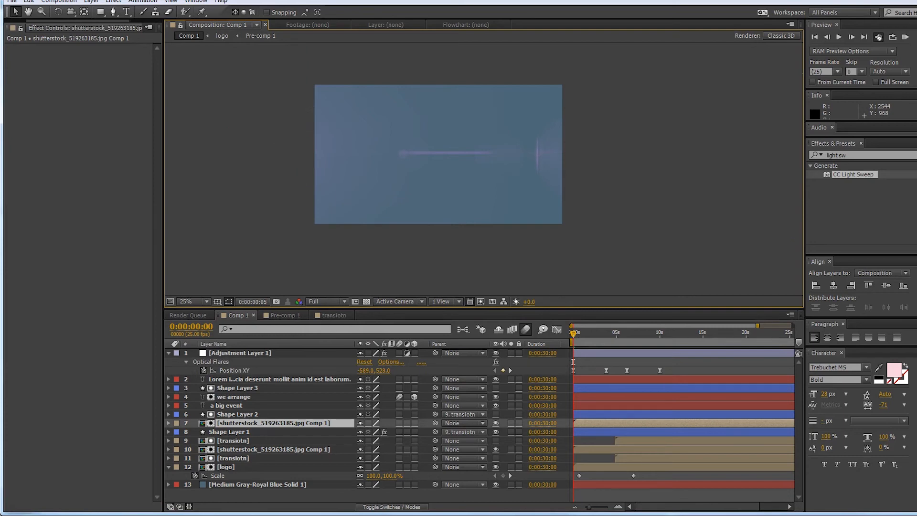